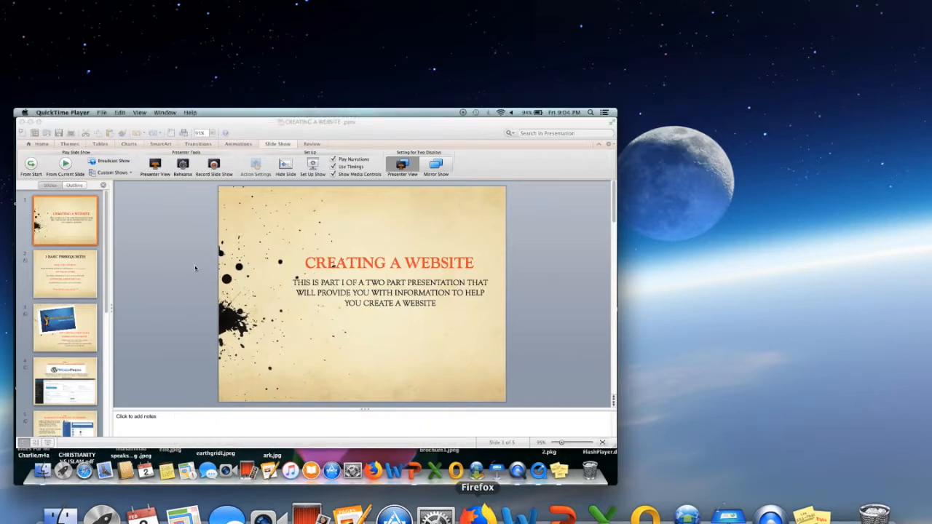
# Search Google for hostgator in Firefox.
pyautogui.click(478, 513)
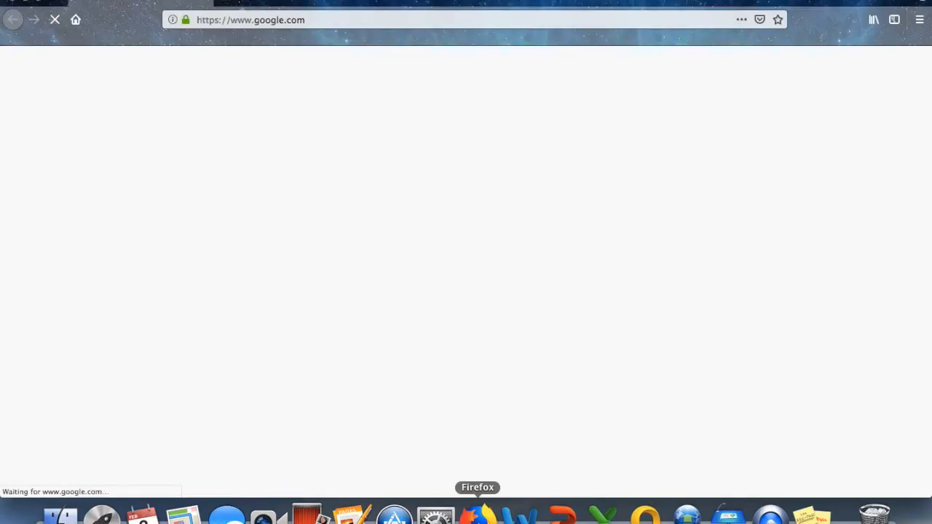
pyautogui.write('h')
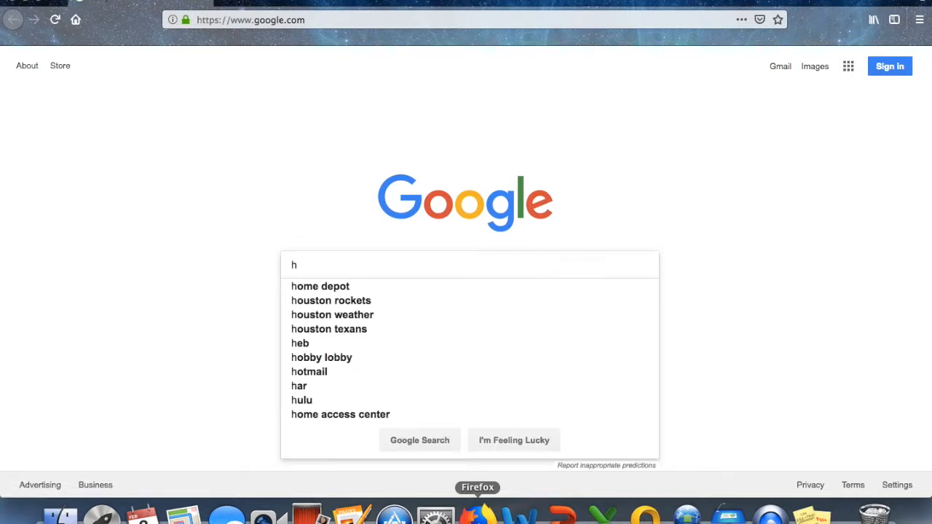
pyautogui.write('ostgator')
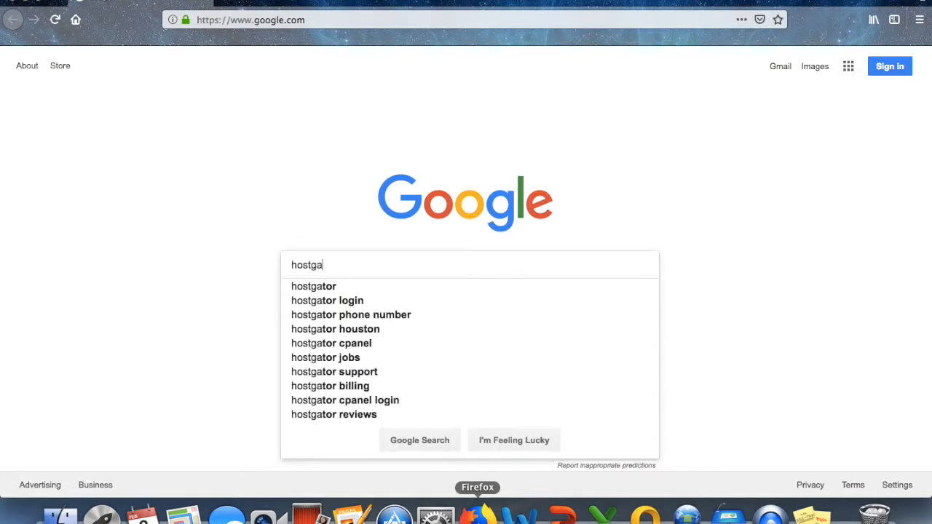
pyautogui.press('Return')
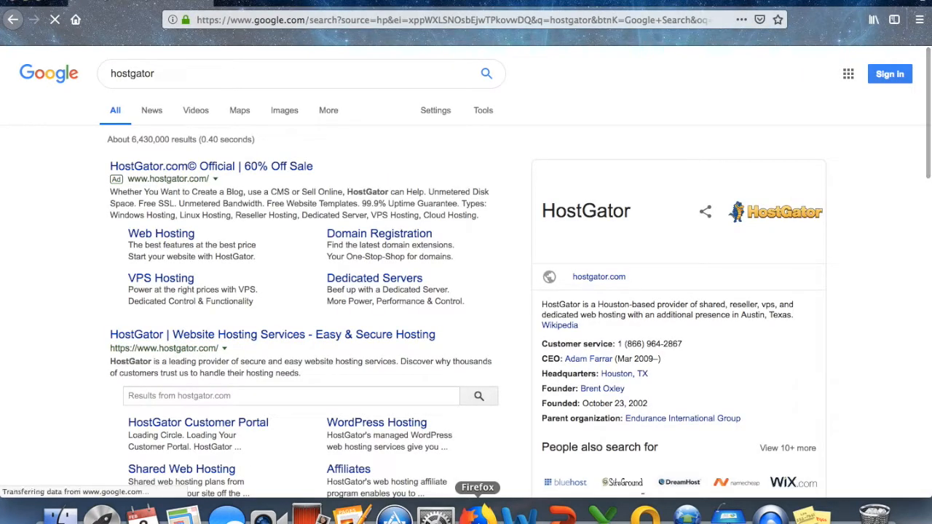
# Go to HostGator's shared hosting plans and buy the Hatchling plan.
pyautogui.click(243, 340)
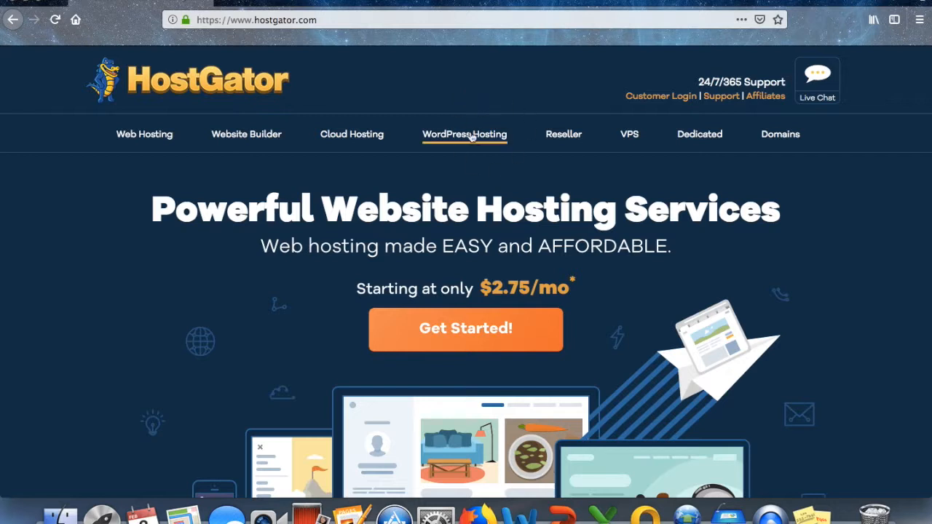
pyautogui.click(480, 330)
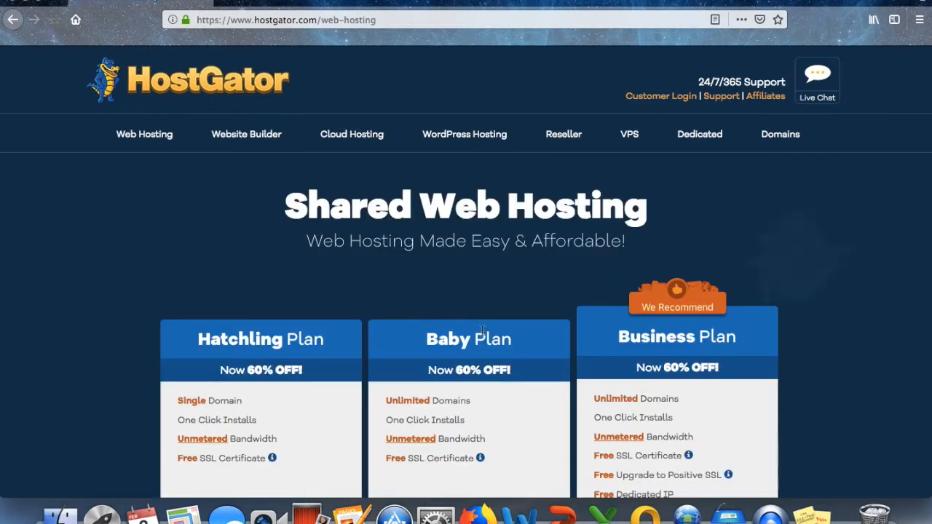
pyautogui.scroll(-2, 482, 329)
pyautogui.scroll(-5, 482, 330)
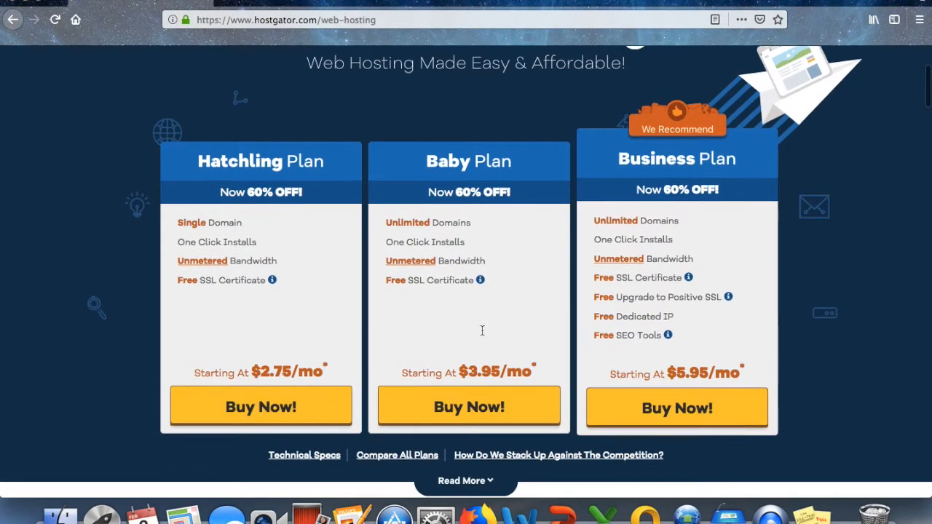
pyautogui.click(261, 408)
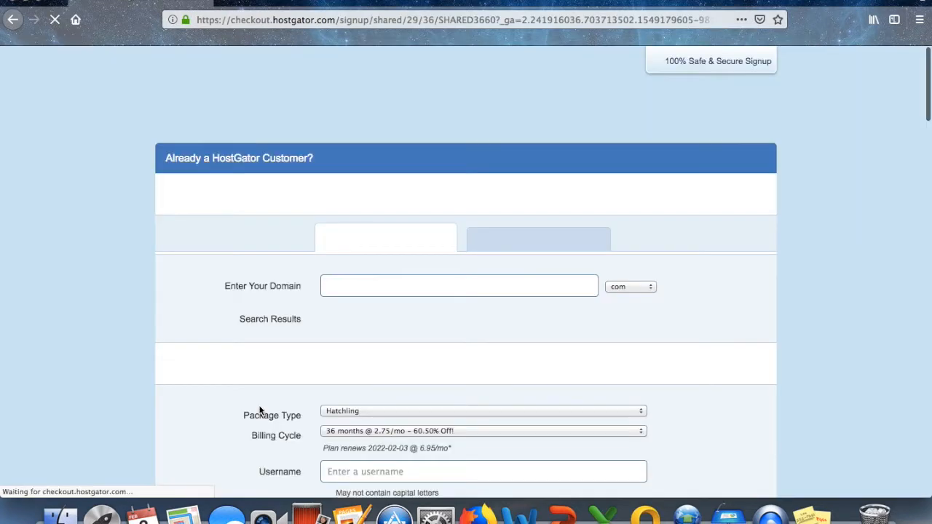
# Enter selfspacetime as the domain with the .website ending.
pyautogui.click(336, 282)
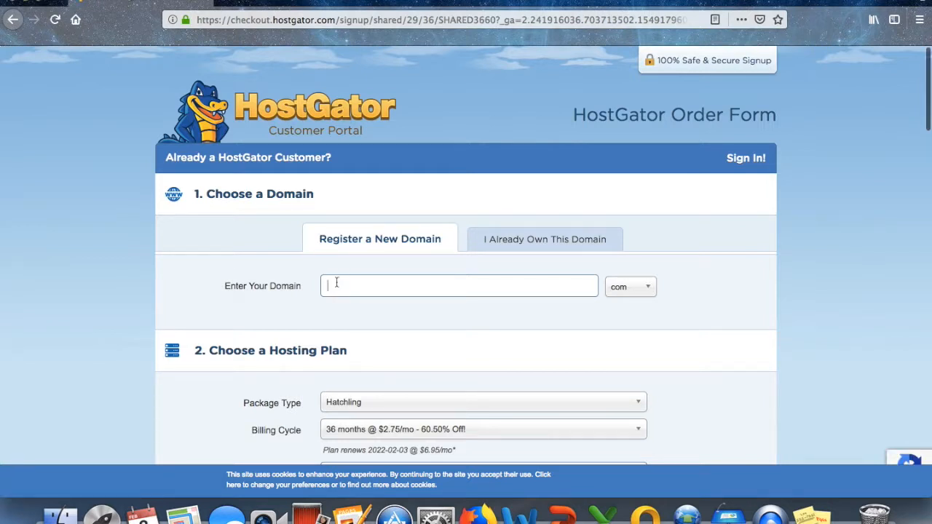
pyautogui.write('sels')
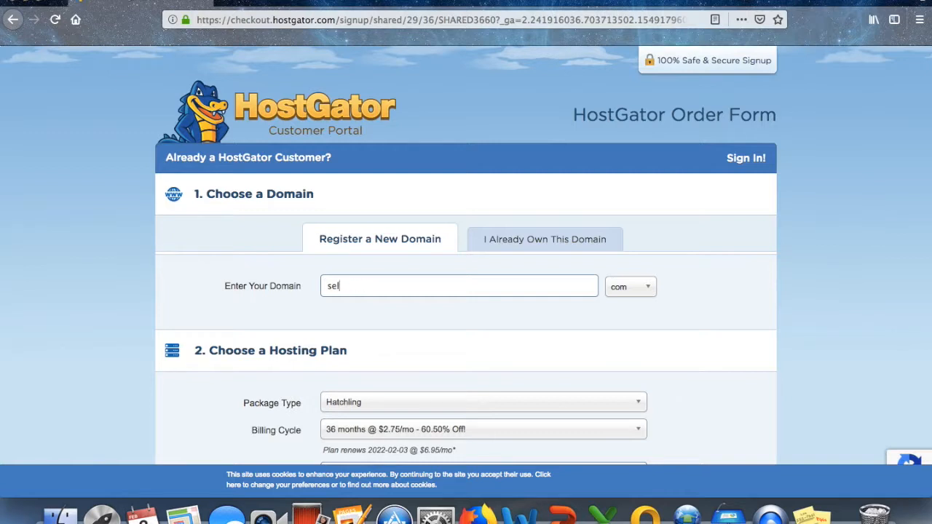
pyautogui.write('time')
pyautogui.click(646, 289)
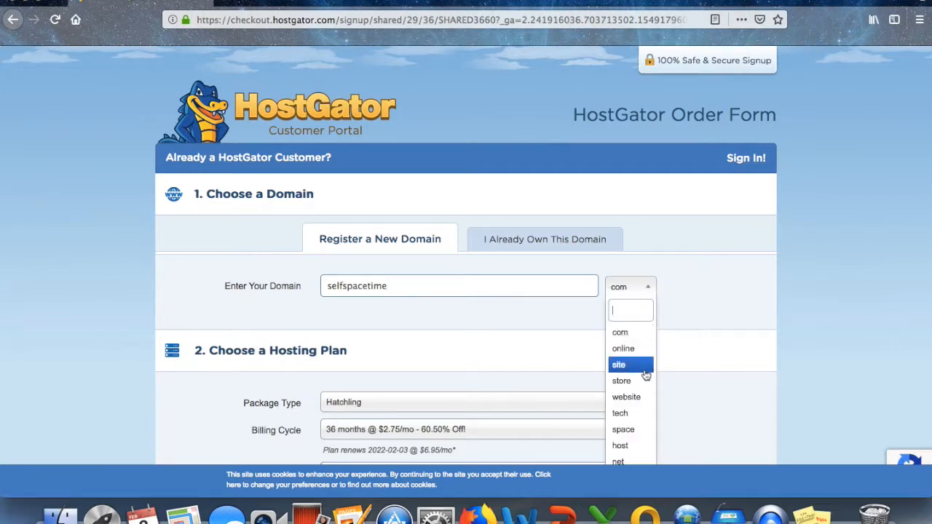
pyautogui.click(638, 398)
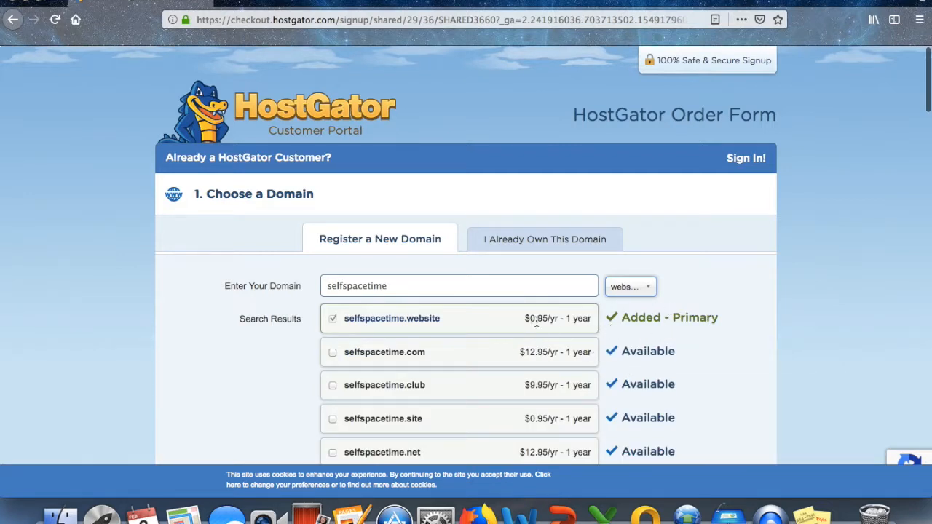
# Decline the domain privacy protection add-on.
pyautogui.scroll(-2, 559, 323)
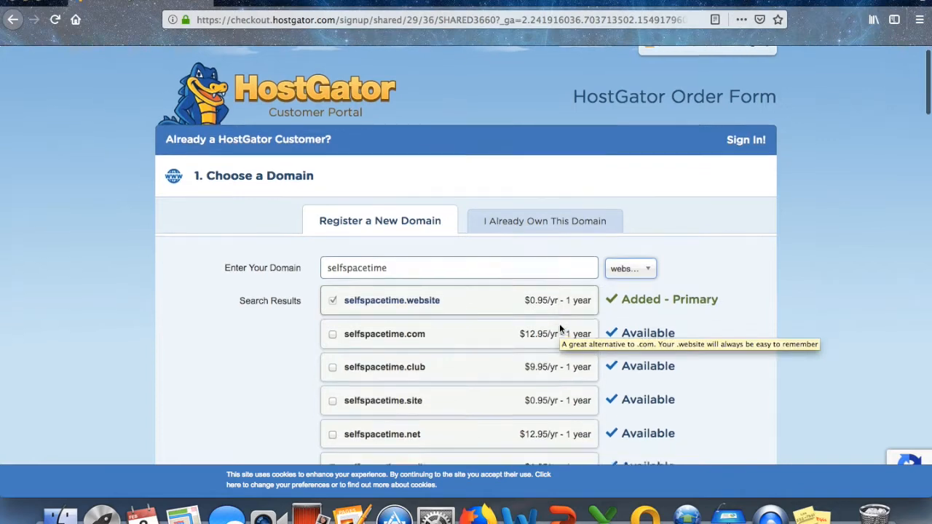
pyautogui.scroll(-5, 559, 325)
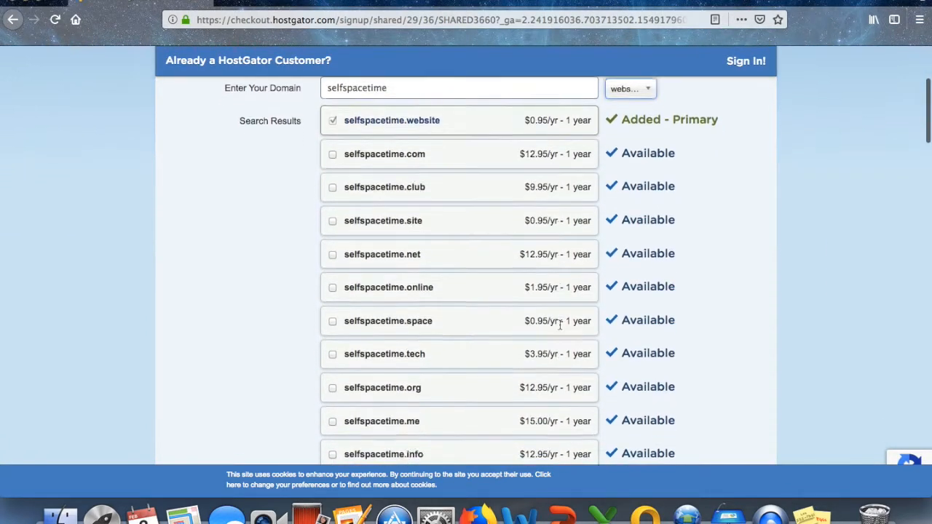
pyautogui.scroll(-5, 559, 327)
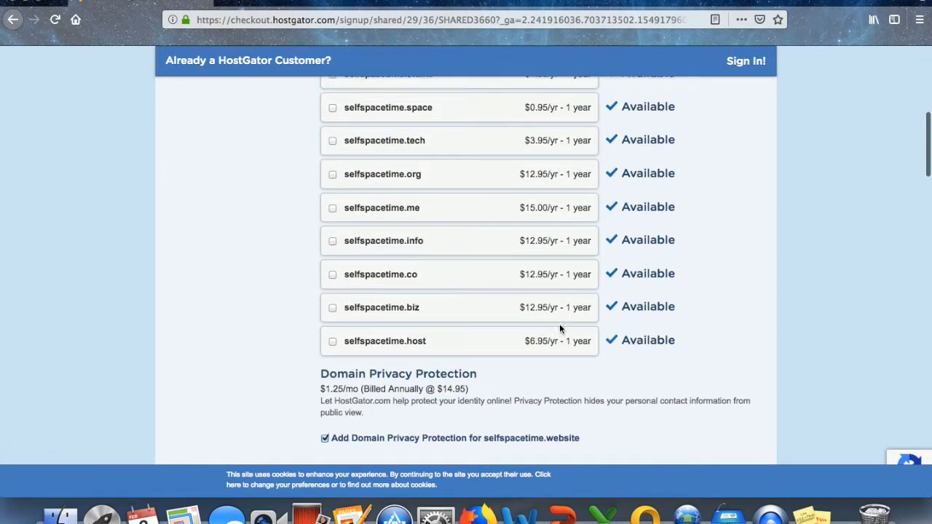
pyautogui.scroll(-1, 559, 328)
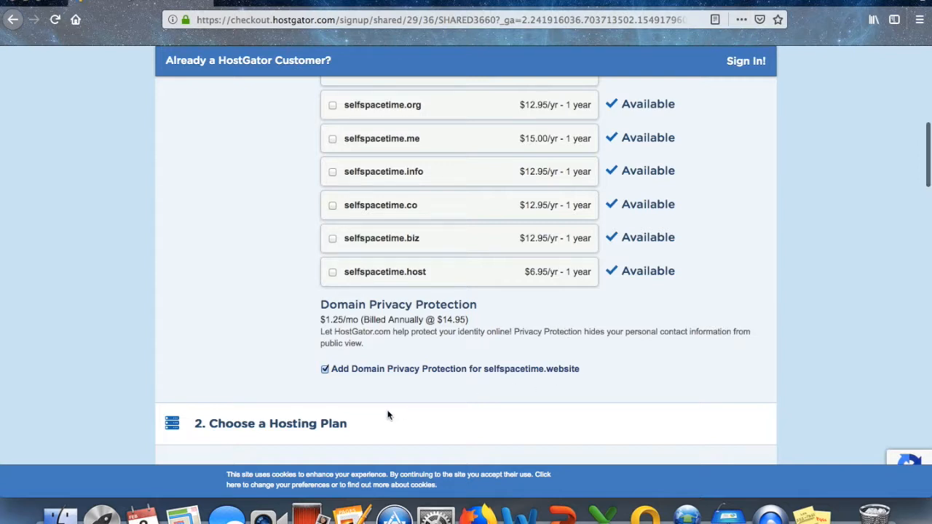
pyautogui.click(326, 368)
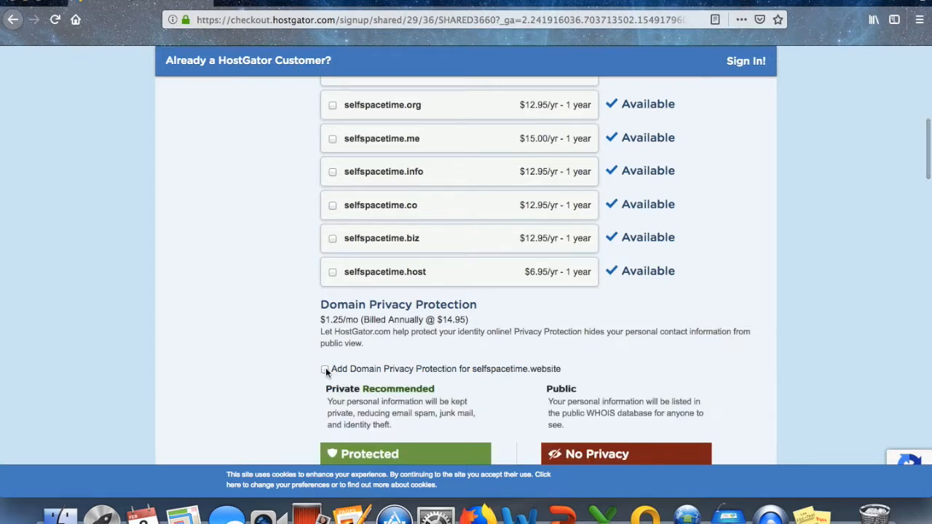
pyautogui.scroll(-5, 437, 372)
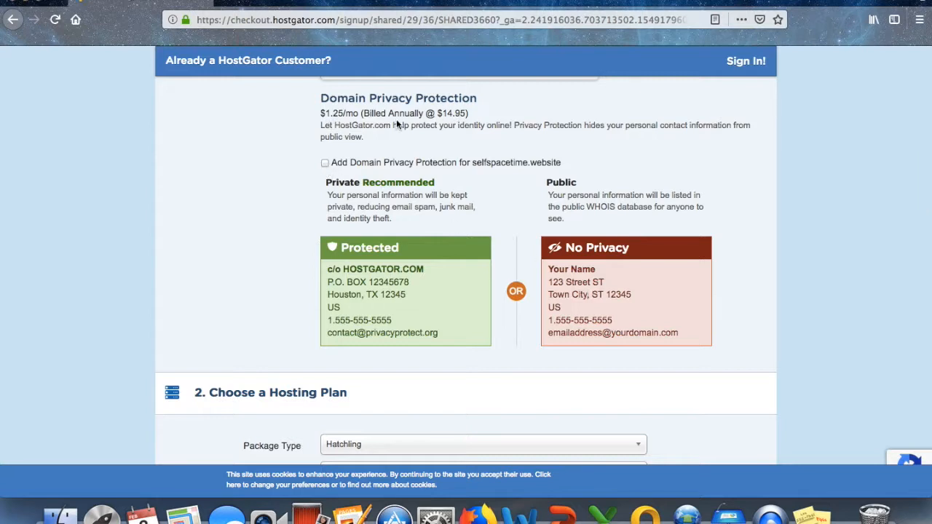
pyautogui.scroll(-6, 192, 213)
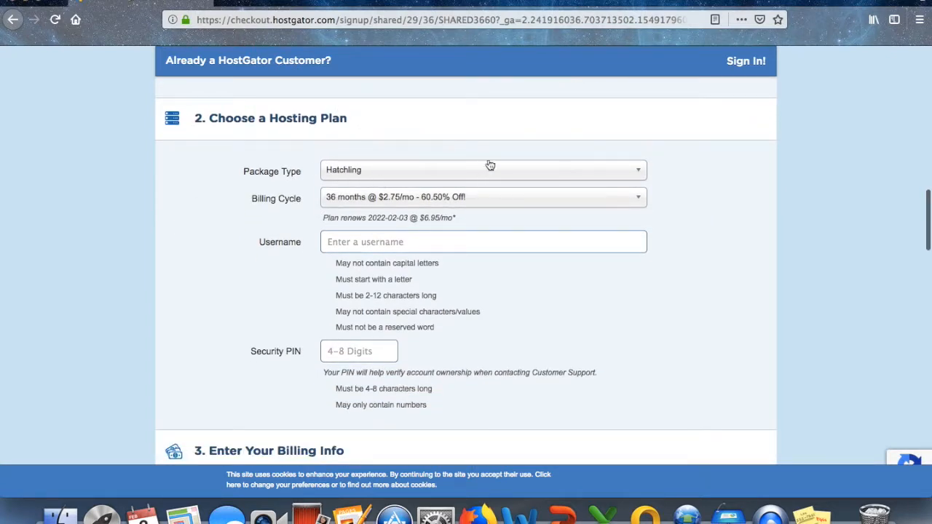
# Switch to the Baby plan on a 1-month billing cycle and enter the account username.
pyautogui.click(410, 171)
pyautogui.click(342, 203)
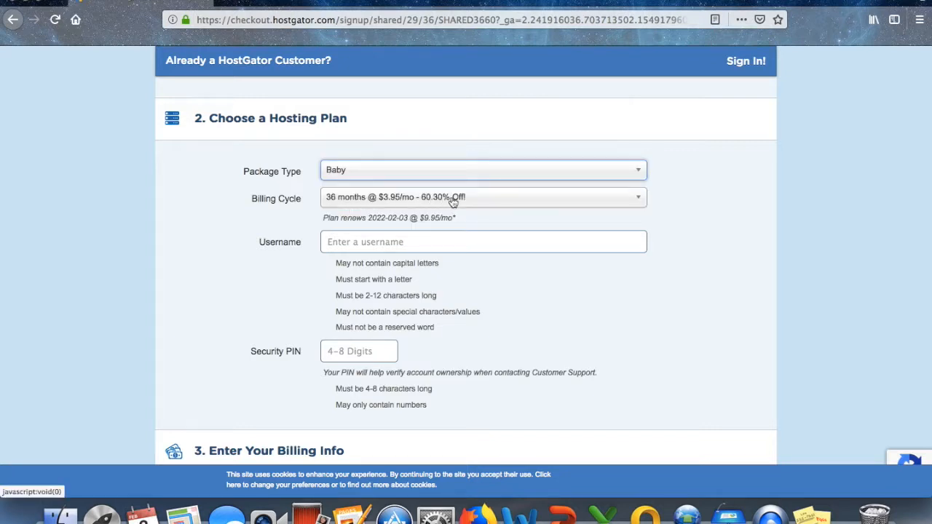
pyautogui.click(478, 201)
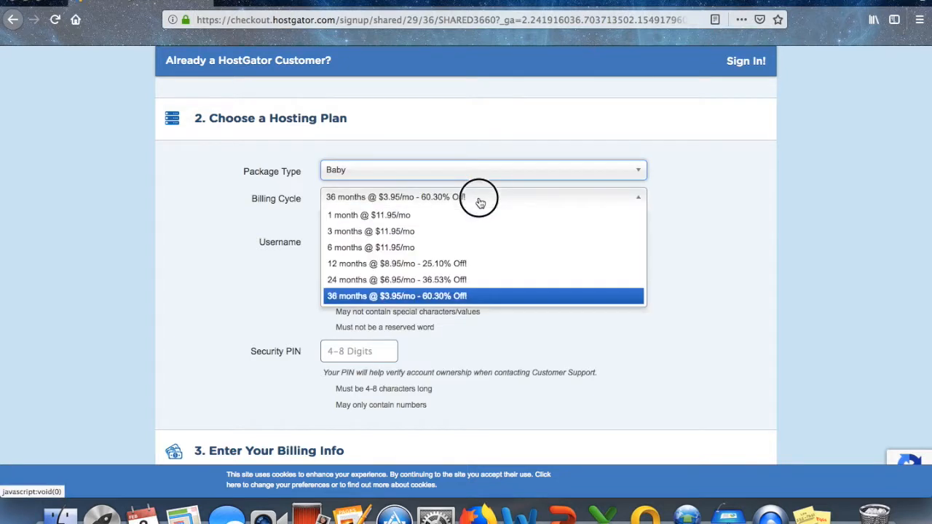
pyautogui.click(396, 215)
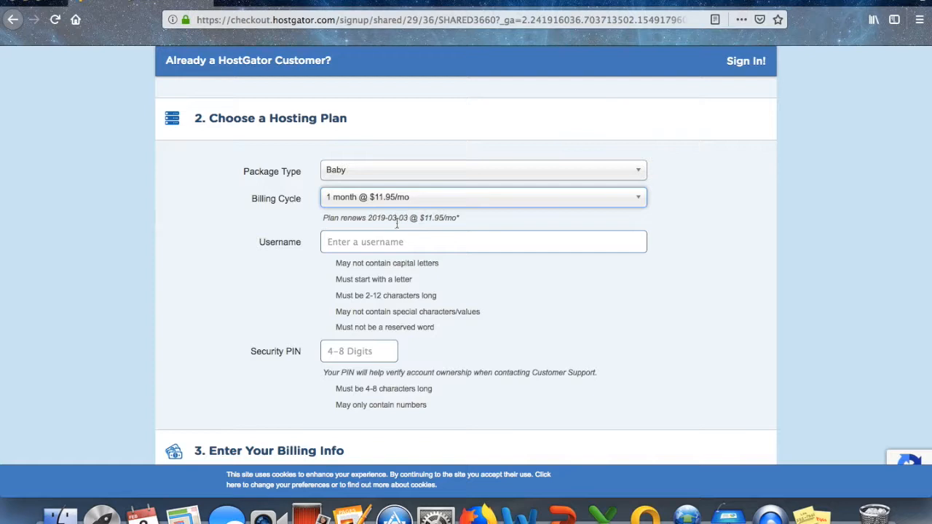
pyautogui.click(399, 242)
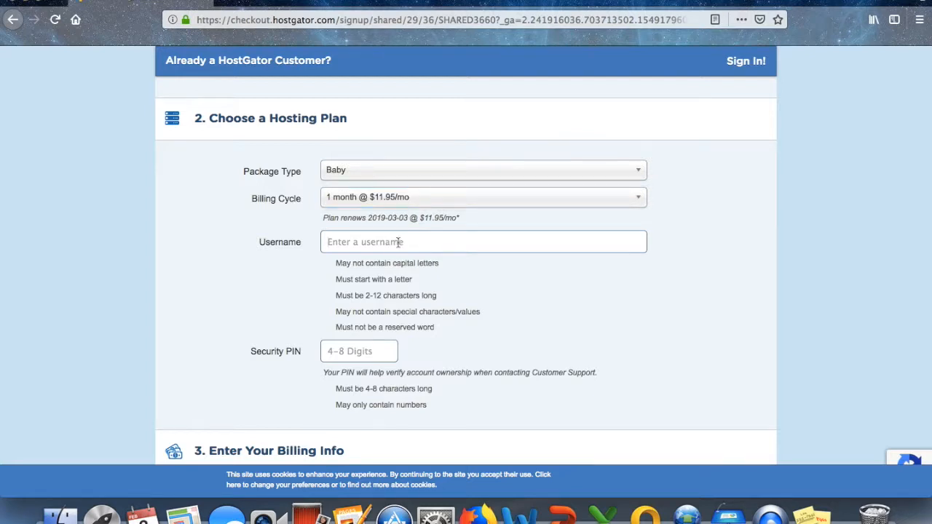
pyautogui.write('selfspacex')
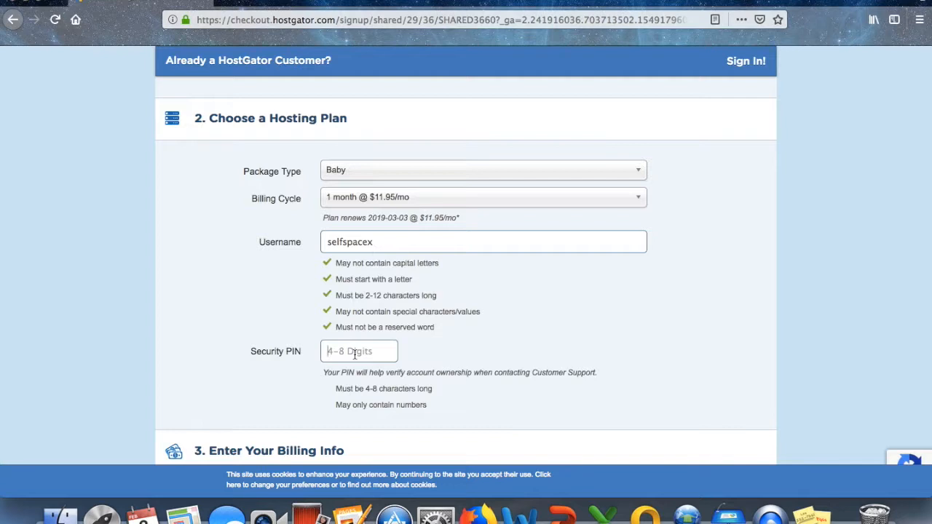
pyautogui.write('1234')
# Remove the SiteLock monitoring and CodeGuard backup add-ons from the order.
pyautogui.scroll(-2, 479, 402)
pyautogui.scroll(-3, 480, 407)
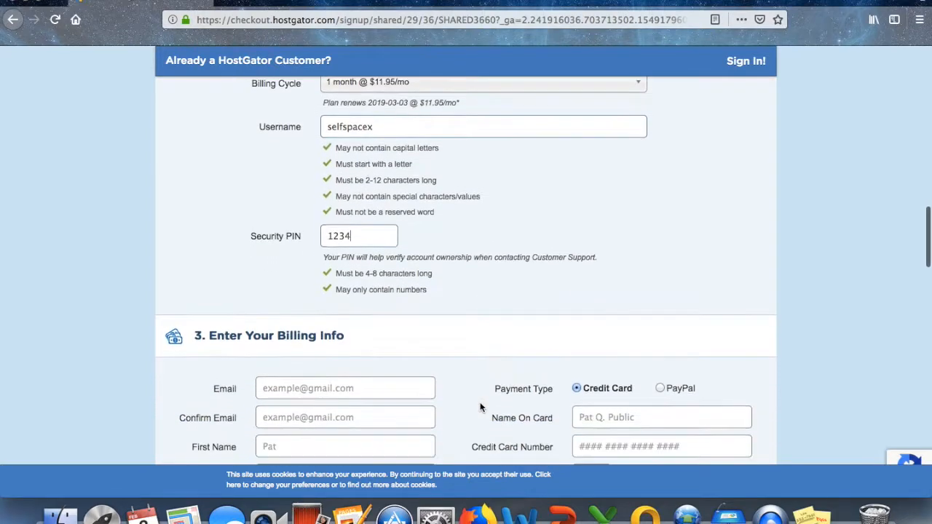
pyautogui.scroll(-4, 480, 402)
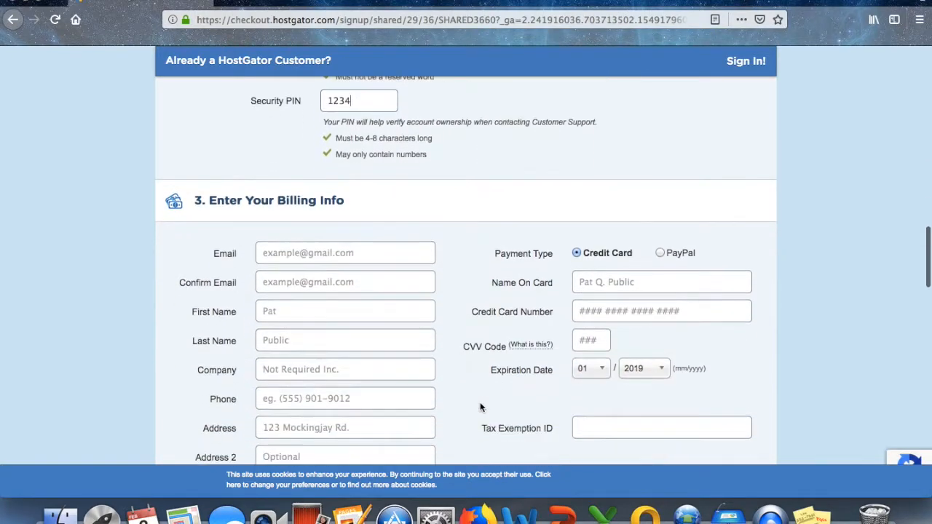
pyautogui.scroll(-3, 462, 333)
pyautogui.scroll(-4, 459, 323)
pyautogui.scroll(-7, 459, 323)
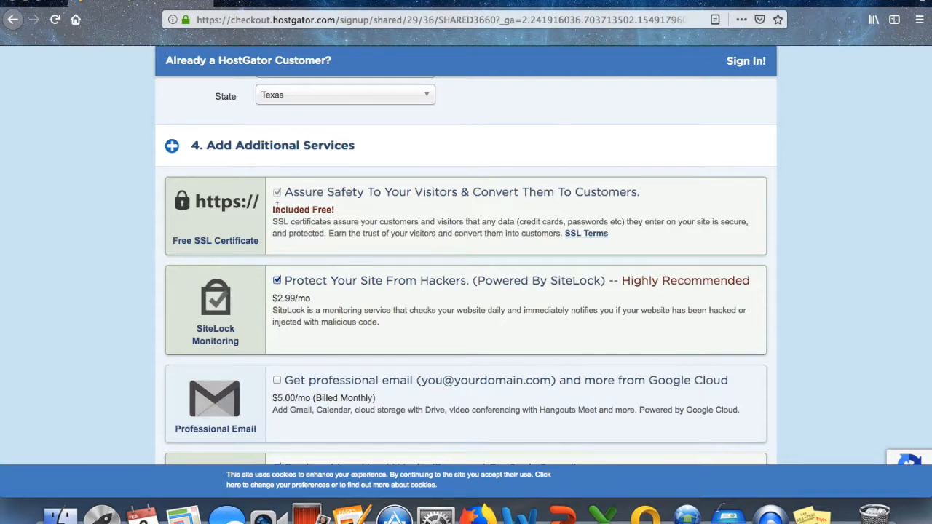
pyautogui.scroll(-5, 276, 209)
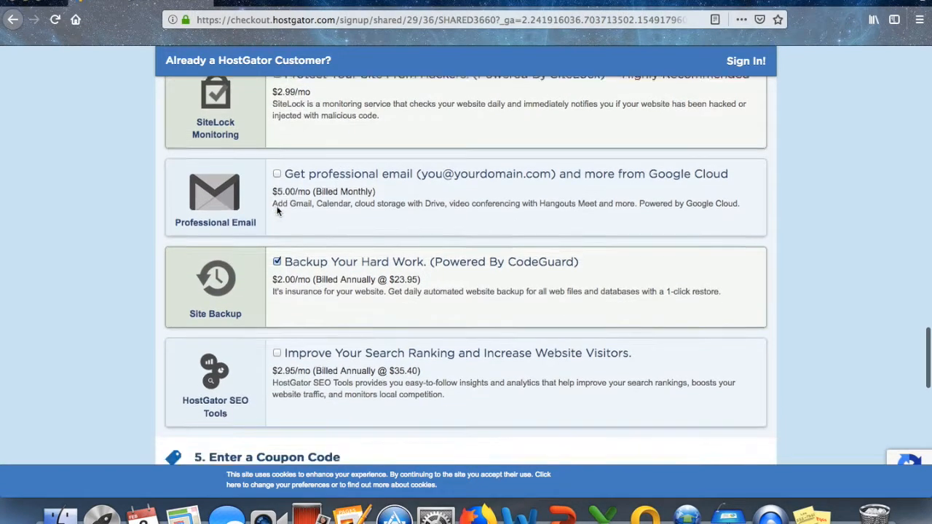
pyautogui.scroll(-2, 276, 208)
pyautogui.scroll(4, 276, 207)
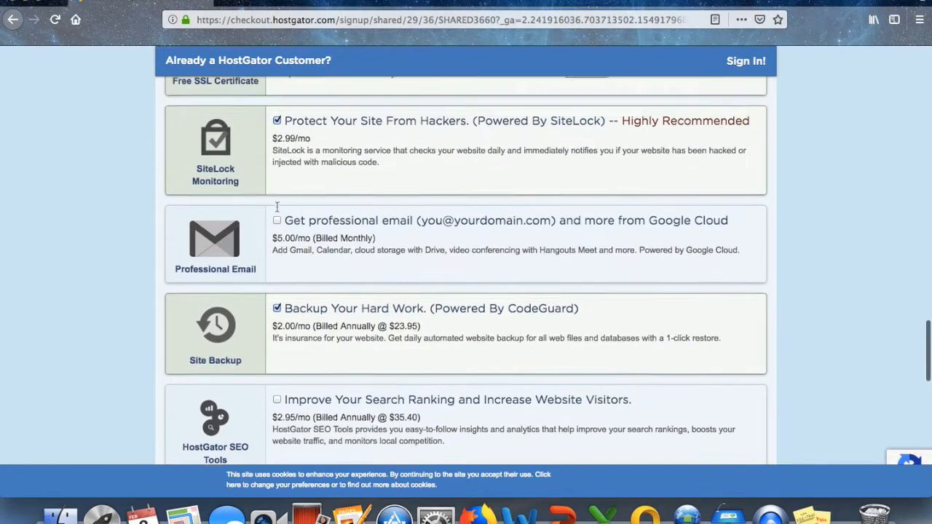
pyautogui.scroll(3, 277, 207)
pyautogui.click(277, 220)
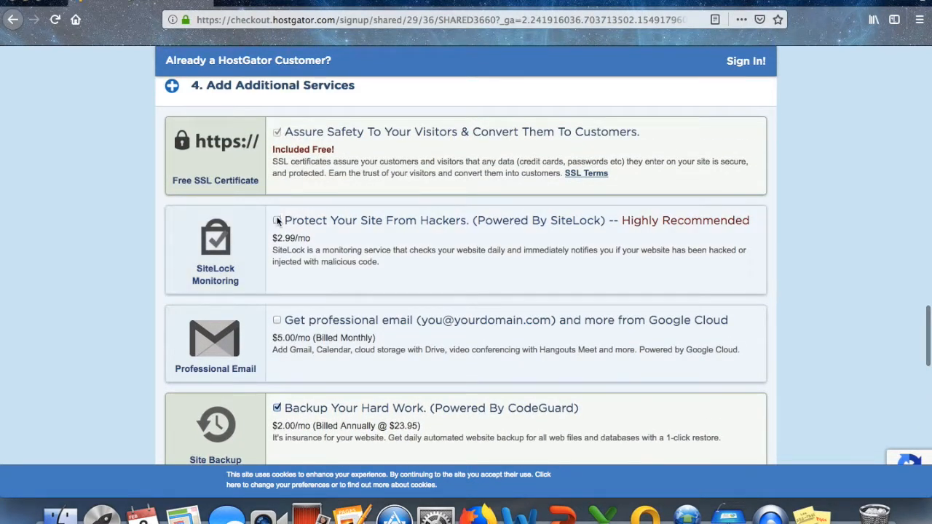
pyautogui.scroll(-3, 291, 278)
pyautogui.click(278, 295)
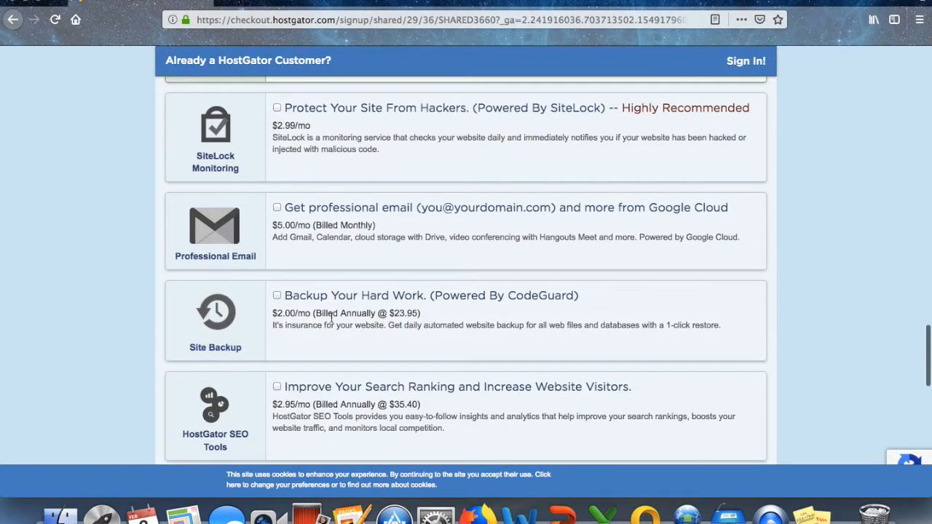
# Accept the terms of service and place the $13.69 order.
pyautogui.scroll(-8, 330, 316)
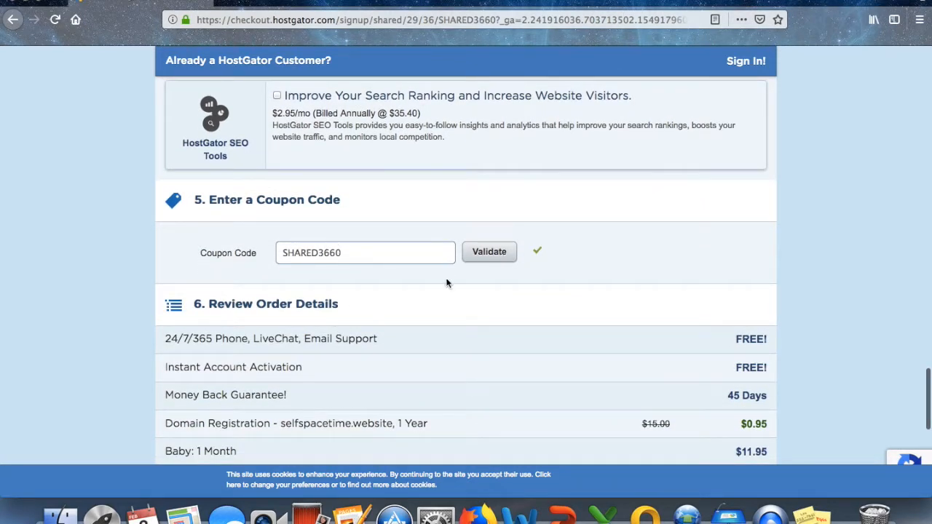
pyautogui.scroll(-3, 436, 313)
pyautogui.scroll(-1, 436, 316)
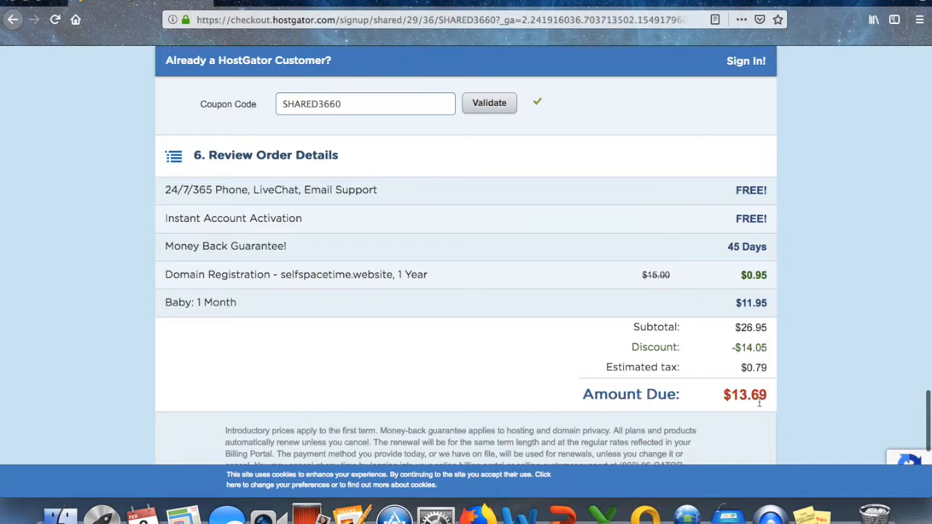
pyautogui.scroll(-5, 759, 403)
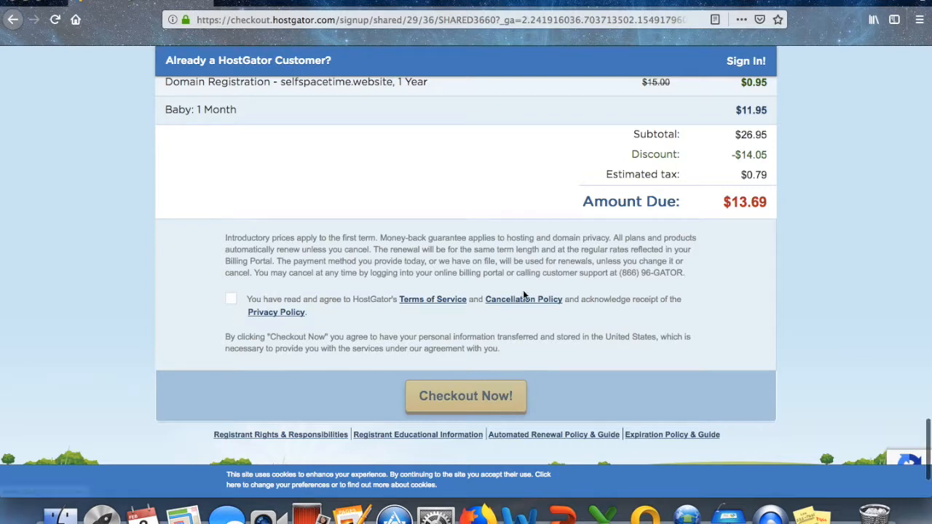
pyautogui.click(233, 299)
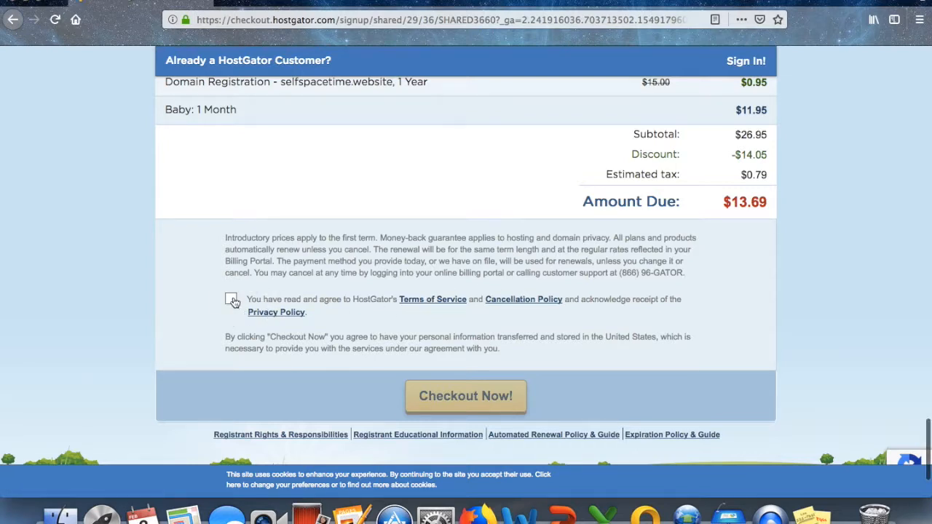
pyautogui.click(446, 405)
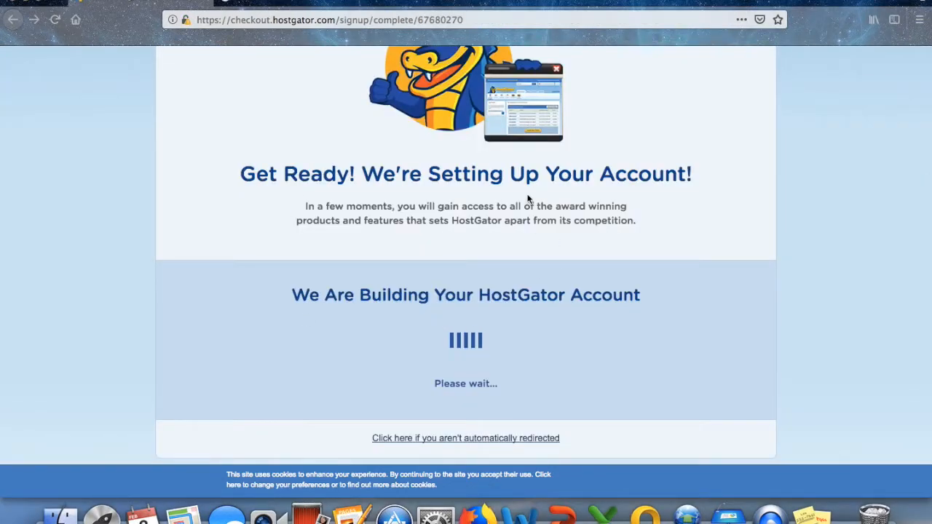
# Once account setup finishes, log out of the HostGator Customer Portal.
pyautogui.scroll(3, 529, 199)
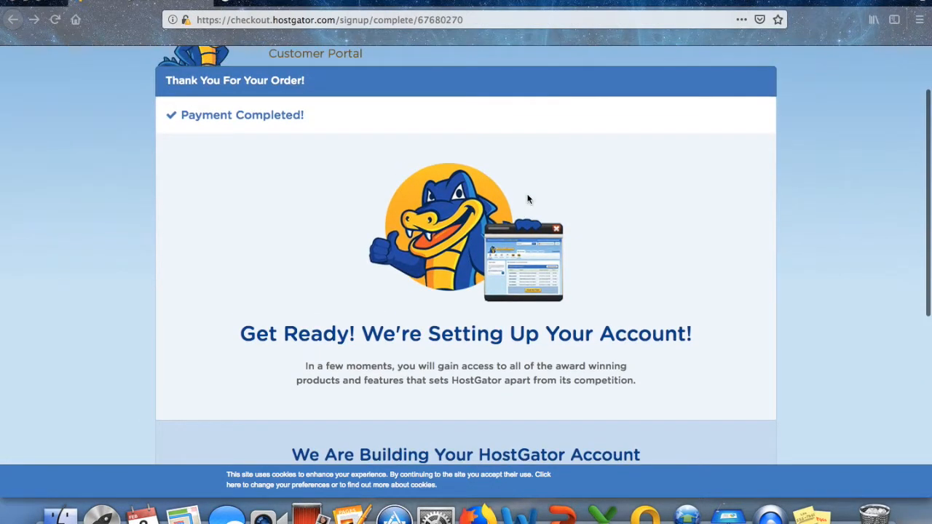
pyautogui.scroll(-3, 529, 199)
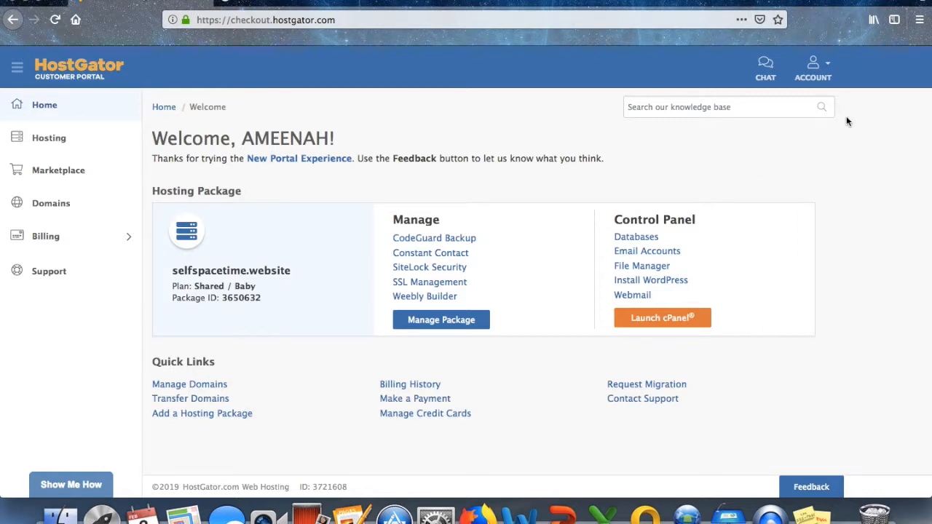
pyautogui.click(827, 69)
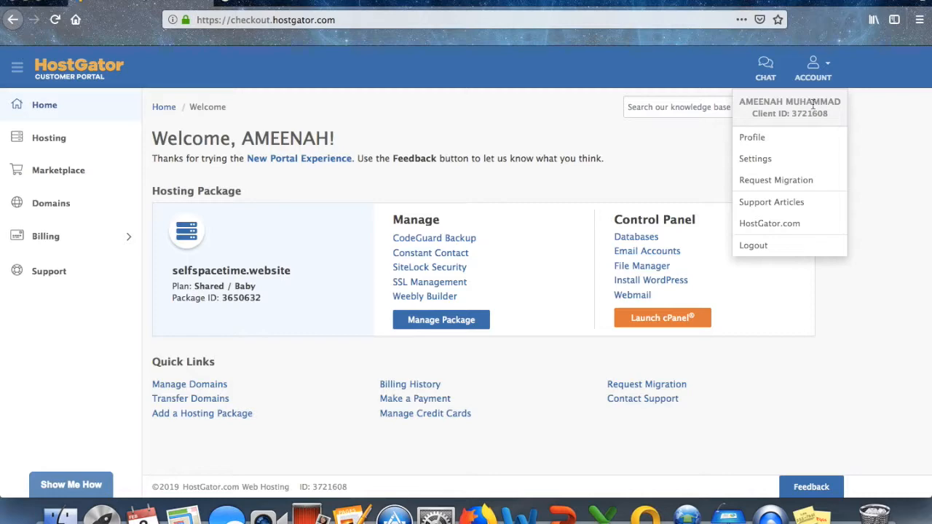
pyautogui.click(786, 245)
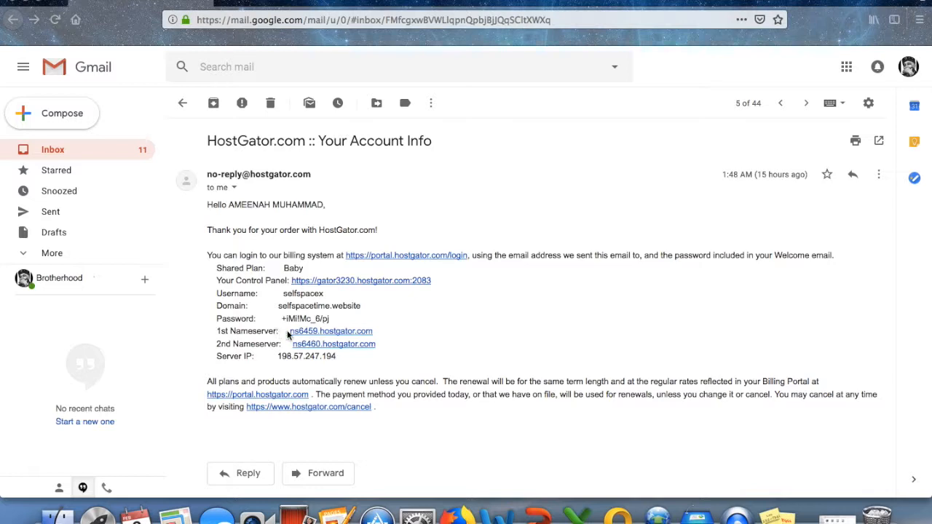
# Follow the email's Your Control Panel link to the cPanel login page.
pyautogui.click(351, 283)
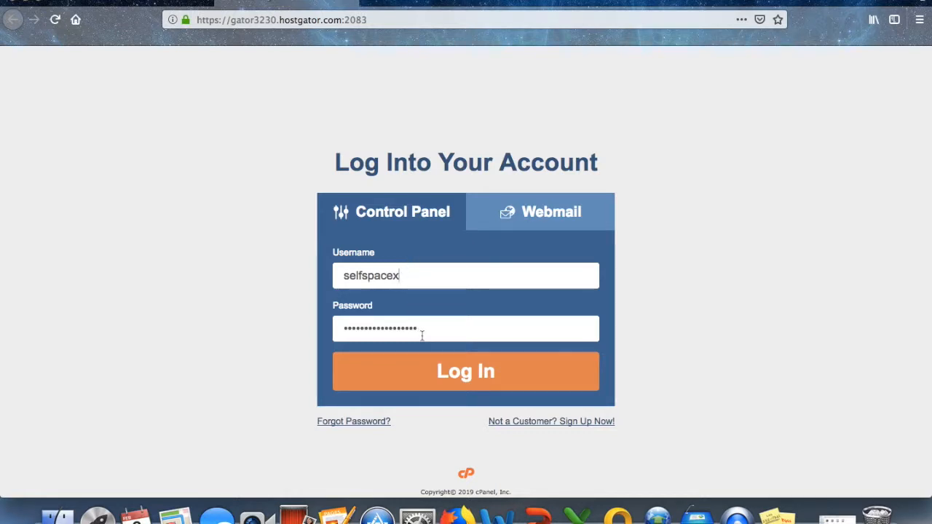
# Log in to cPanel and open QuickInstall from the Software section.
pyautogui.click(431, 379)
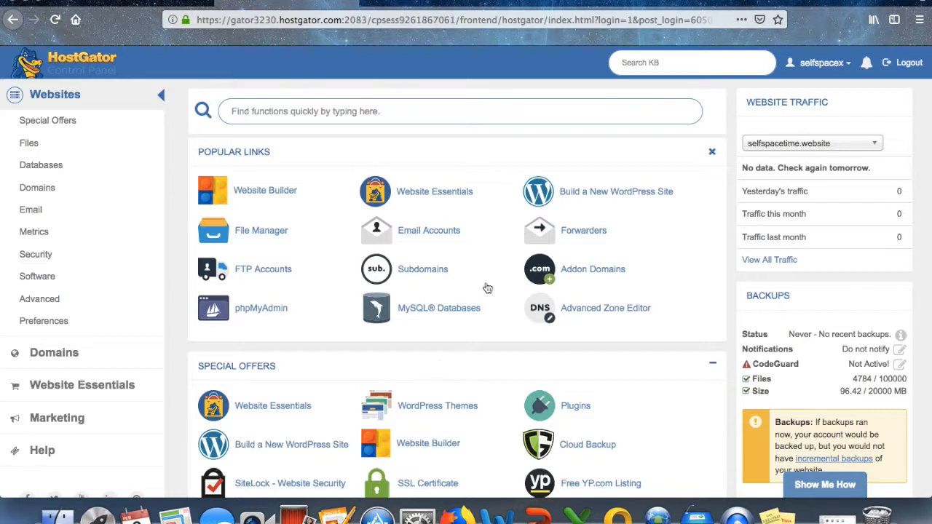
pyautogui.click(847, 65)
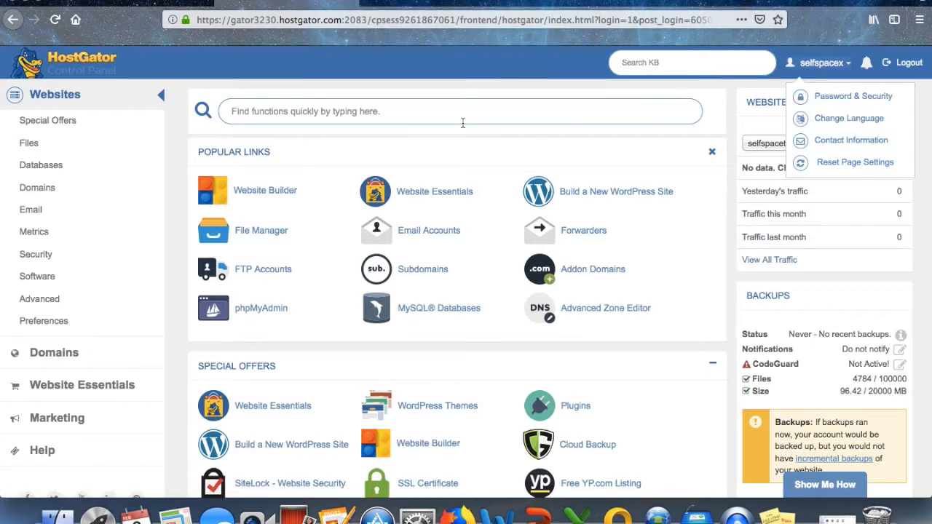
pyautogui.scroll(-2, 470, 182)
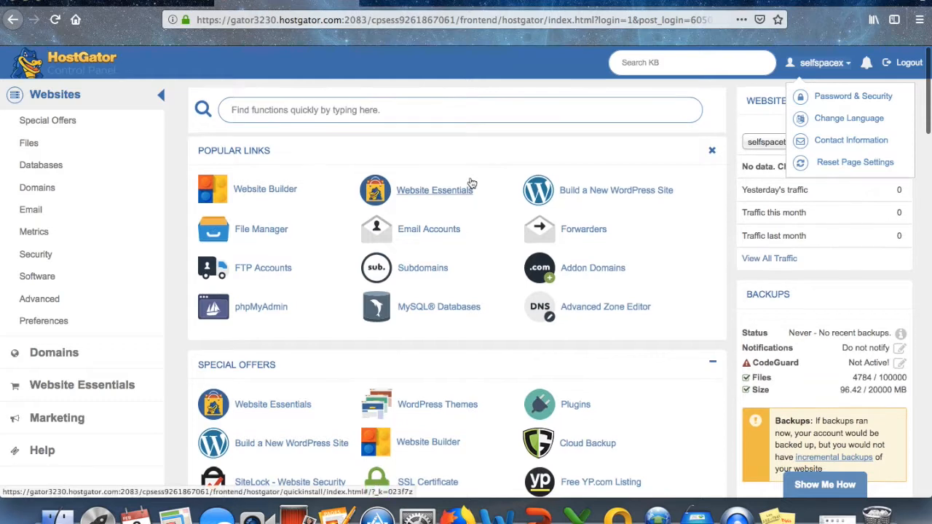
pyautogui.click(48, 281)
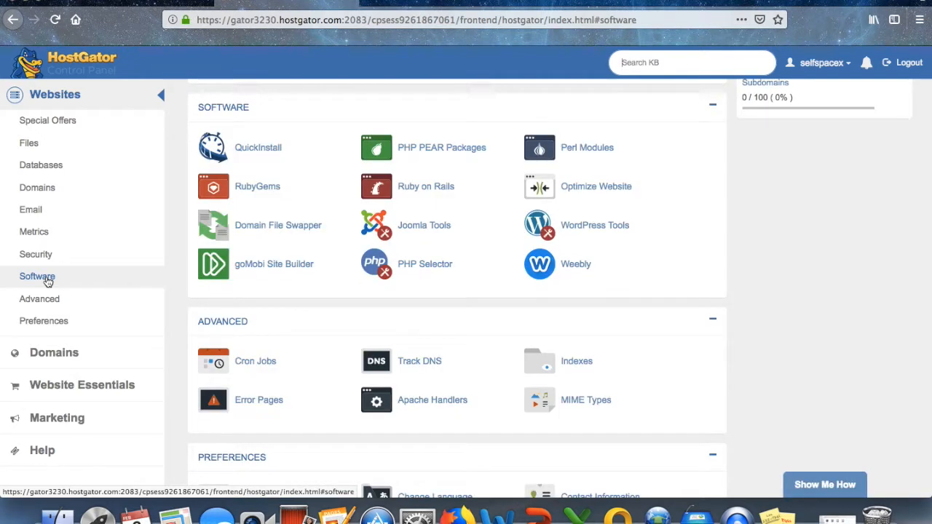
pyautogui.click(273, 149)
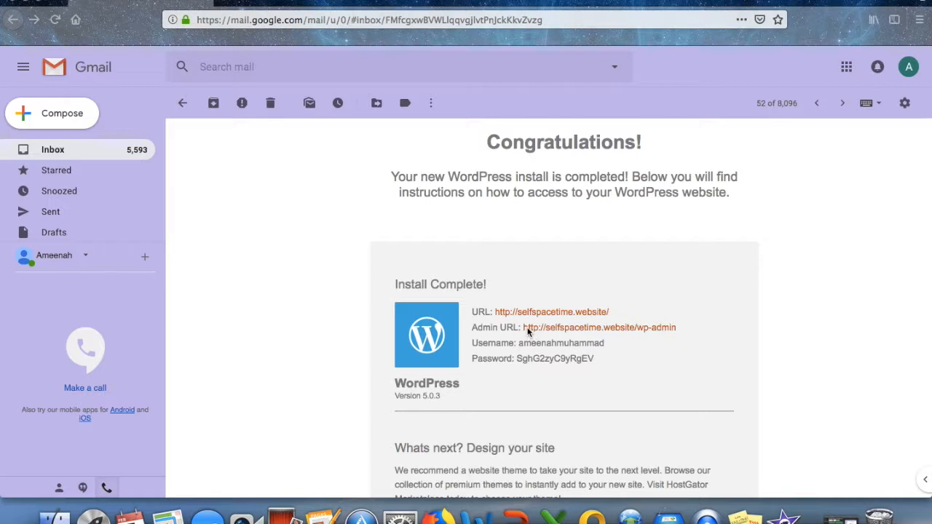
# Open the selfspacetime.website wp-admin link from the install-complete email.
pyautogui.click(595, 327)
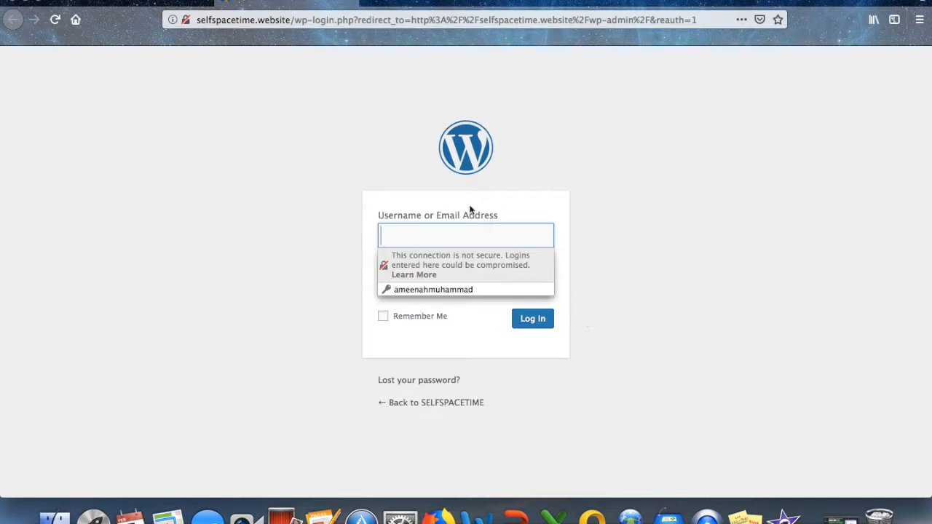
# Sign in with the saved login, view the live Hello world! post, then return to the admin.
pyautogui.click(452, 290)
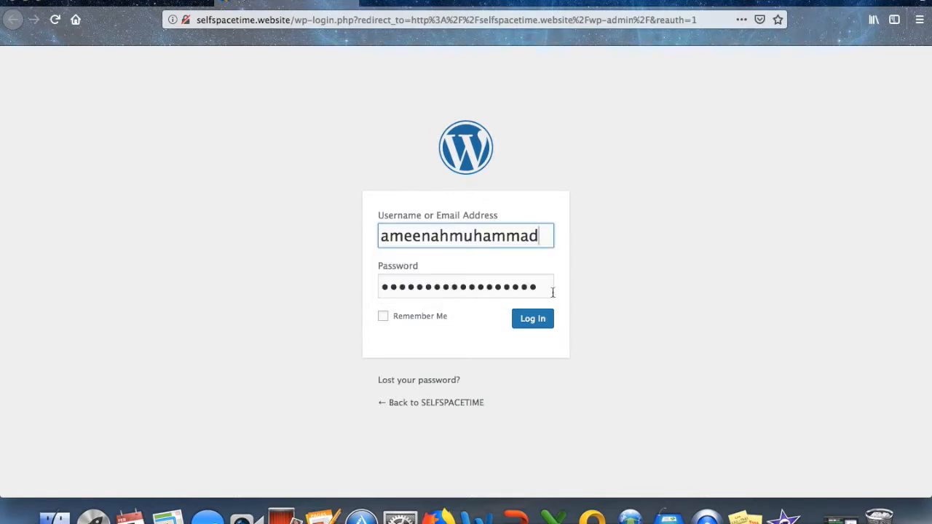
pyautogui.click(531, 324)
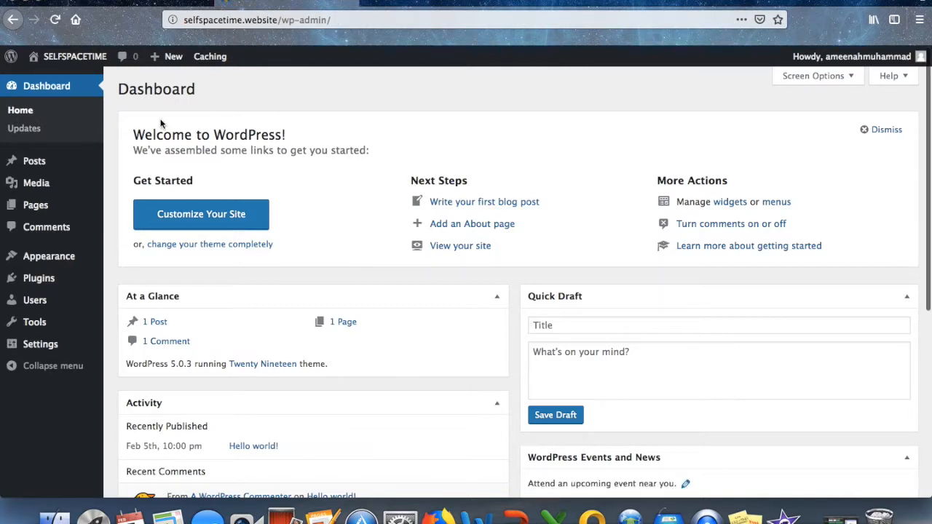
pyautogui.moveTo(69, 60)
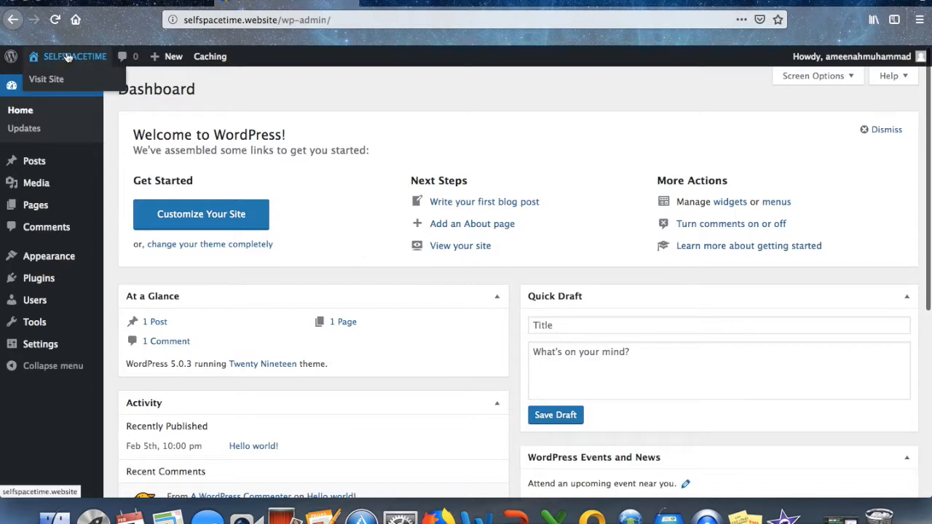
pyautogui.click(59, 83)
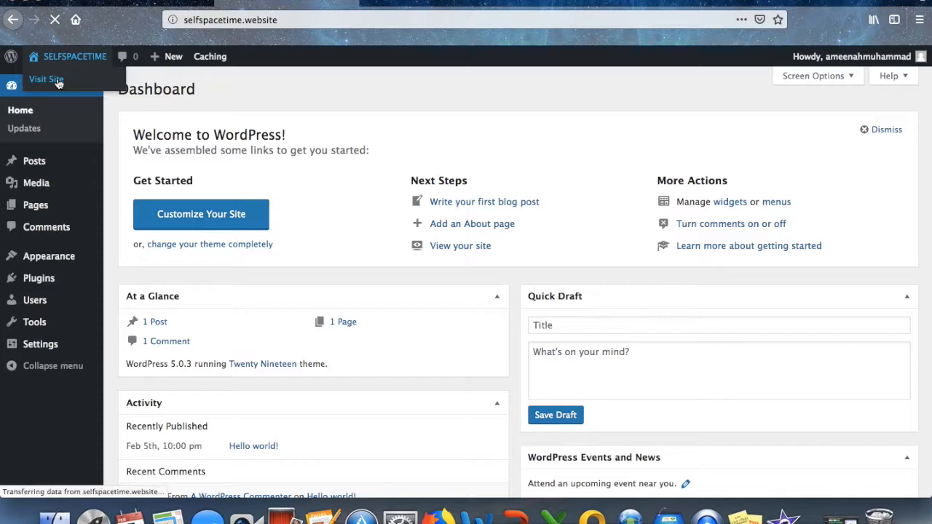
pyautogui.scroll(-10, 322, 210)
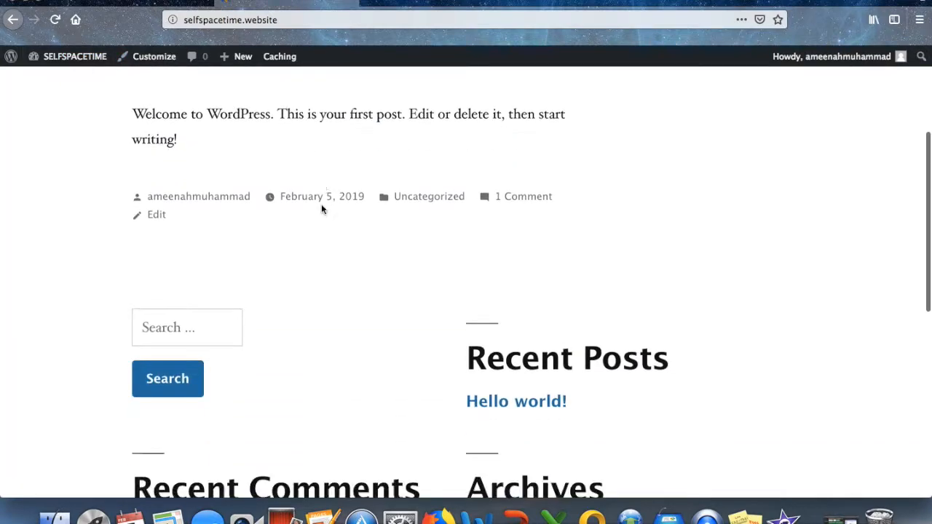
pyautogui.scroll(10, 322, 210)
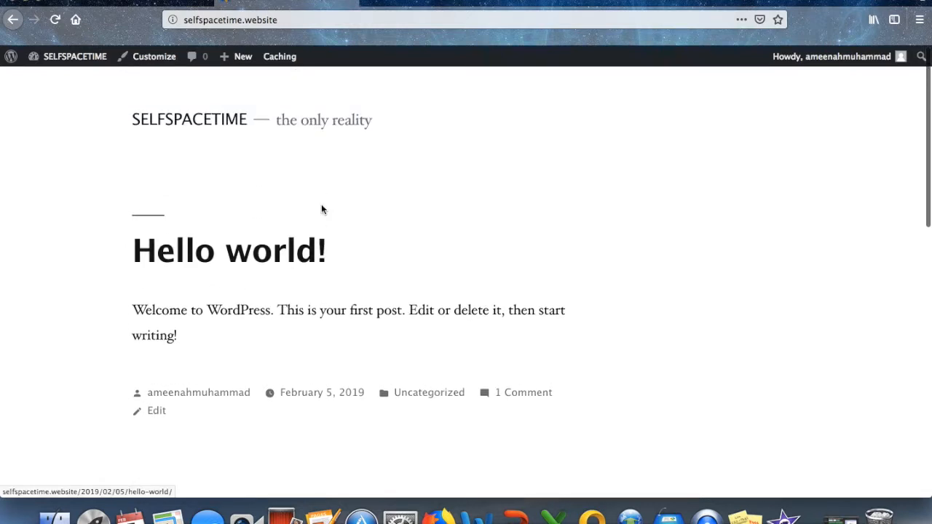
pyautogui.moveTo(72, 63)
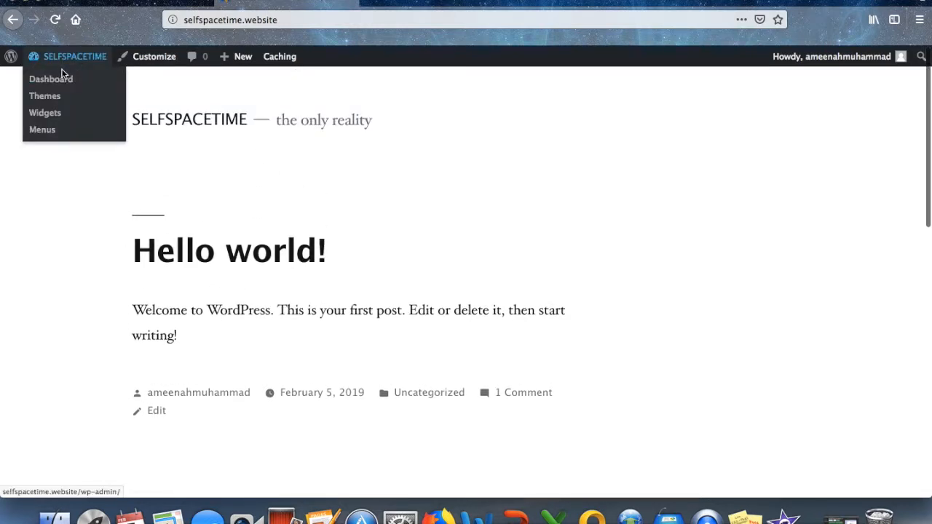
pyautogui.click(62, 78)
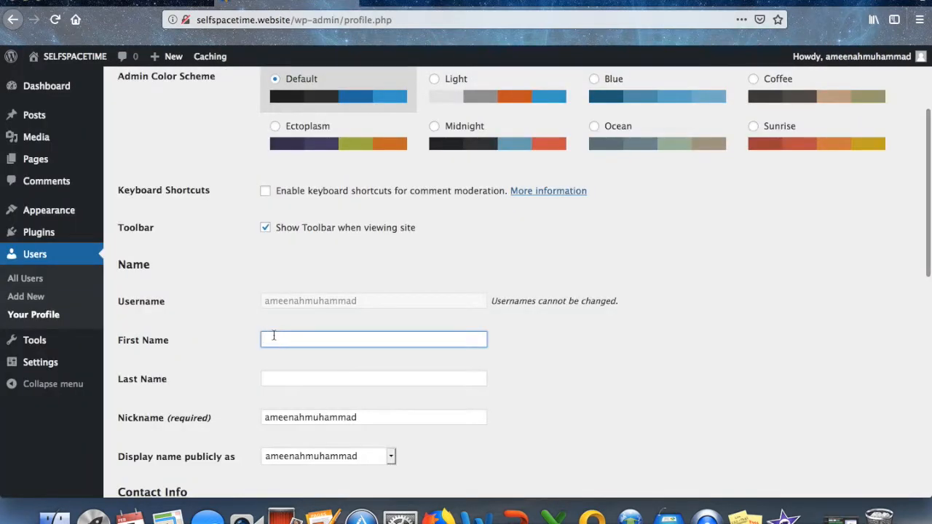
# Enter the user's first and last name, update the profile, then go to Plugins.
pyautogui.press('Tab')
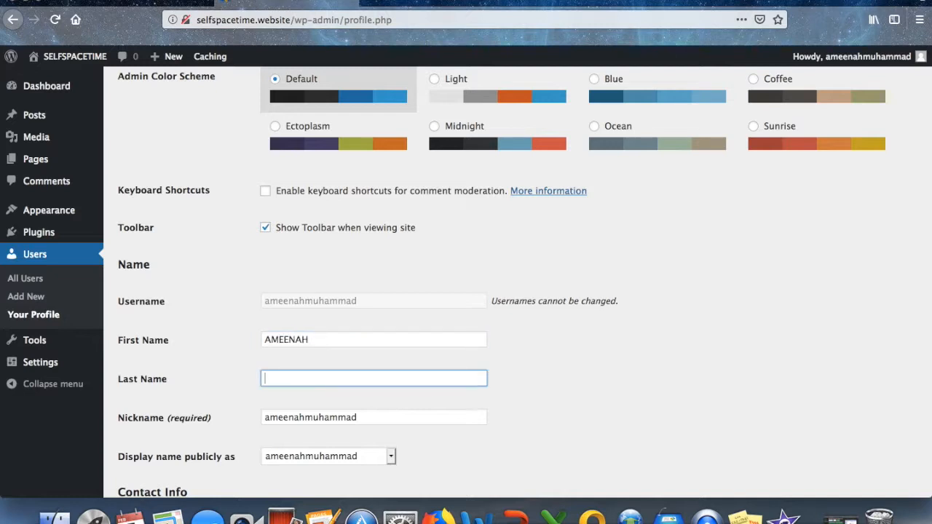
pyautogui.scroll(-2, 370, 413)
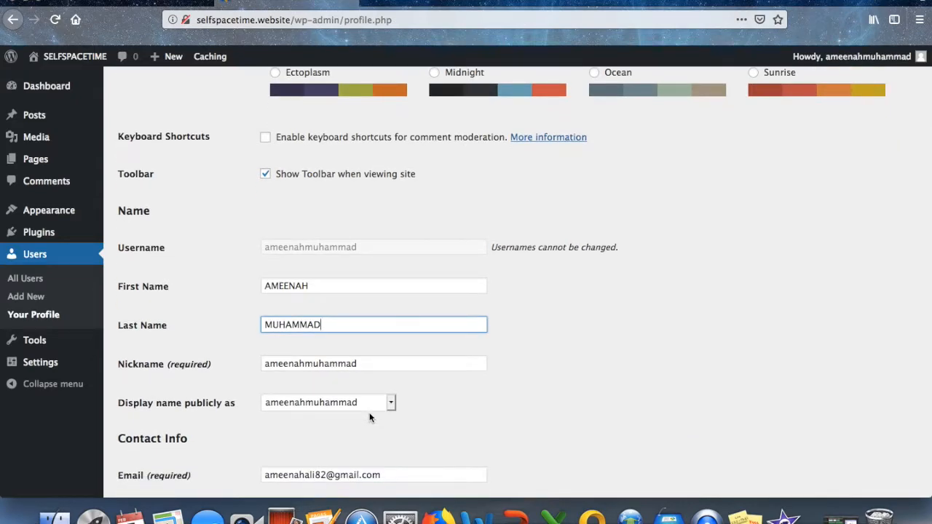
pyautogui.scroll(-8, 369, 413)
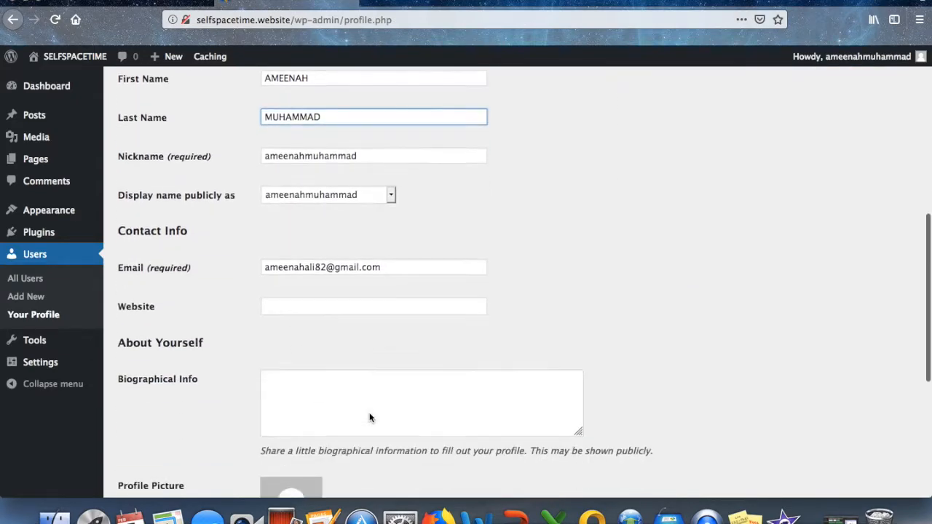
pyautogui.scroll(-4, 369, 416)
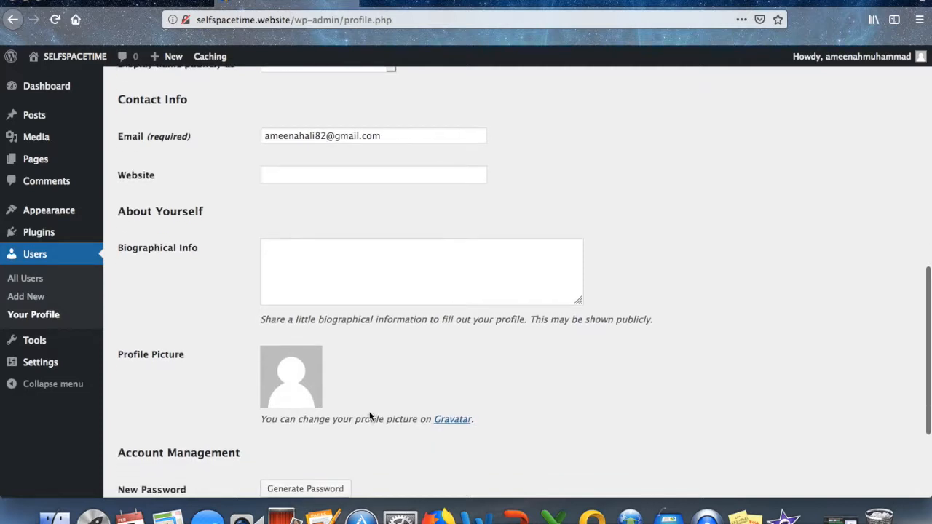
pyautogui.scroll(-2, 369, 415)
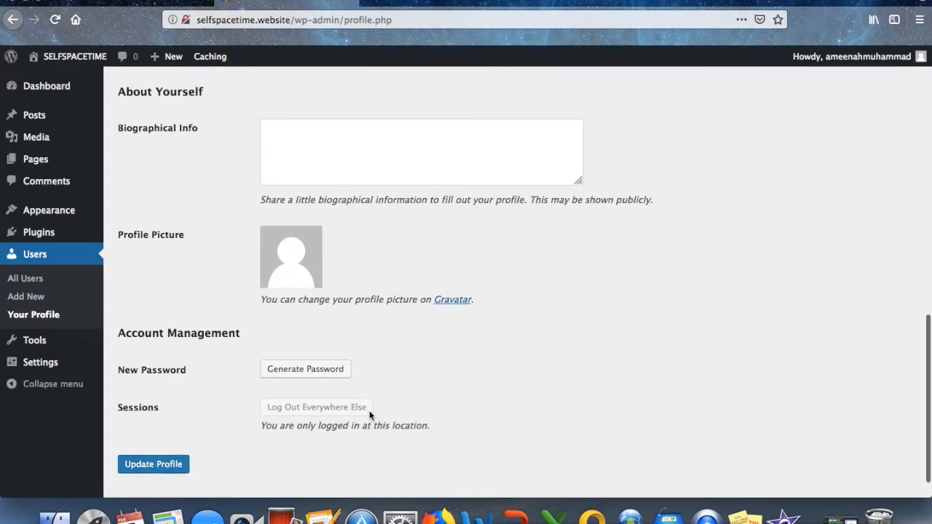
pyautogui.click(175, 463)
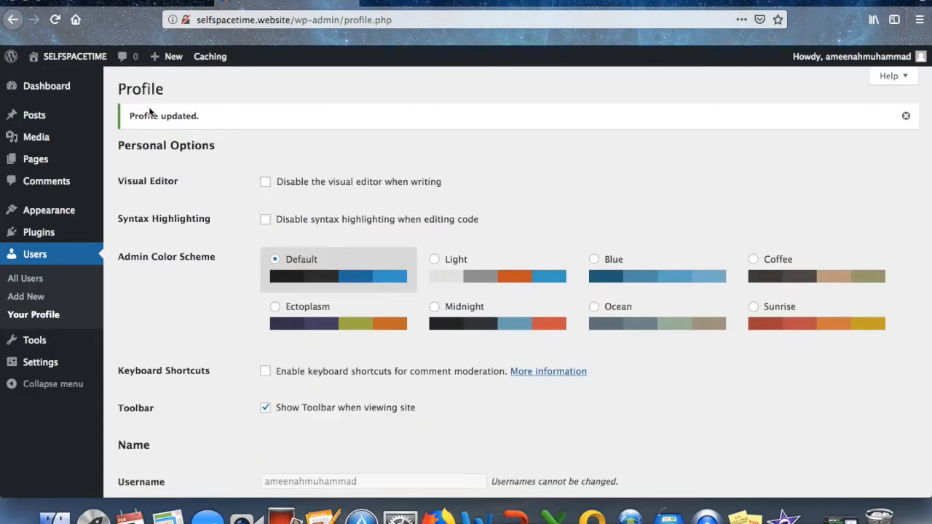
pyautogui.click(40, 233)
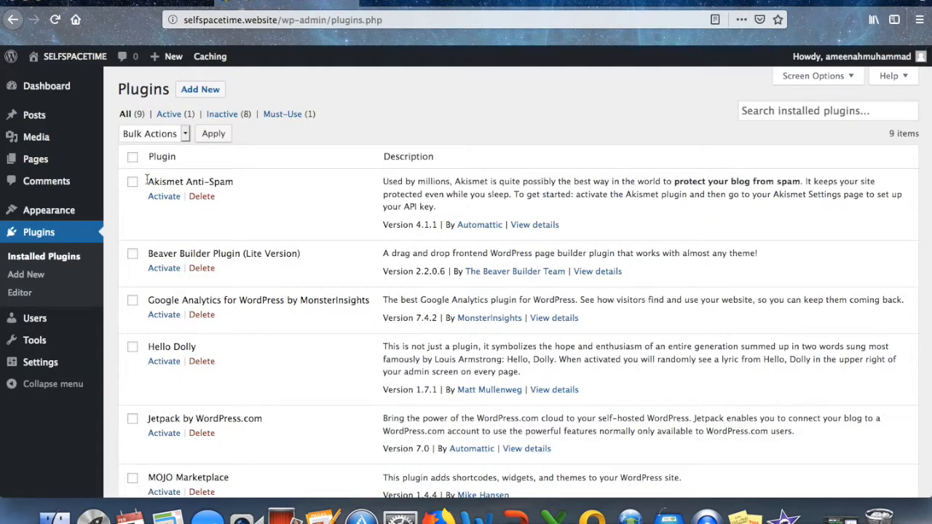
# Check the inactive plugins, including Akismet Anti-Spam, Beaver Builder, Google Analytics and Hello Dolly.
pyautogui.click(132, 184)
pyautogui.click(133, 253)
pyautogui.scroll(-2, 133, 251)
pyautogui.click(133, 235)
pyautogui.click(132, 282)
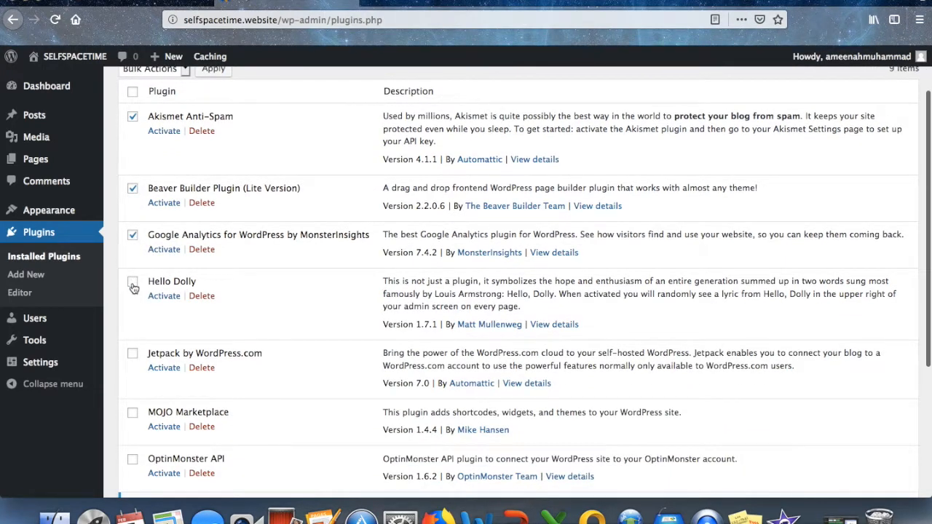
# Bulk-delete the checked plugins, leaving only WP Reset, then view the live site.
pyautogui.click(185, 133)
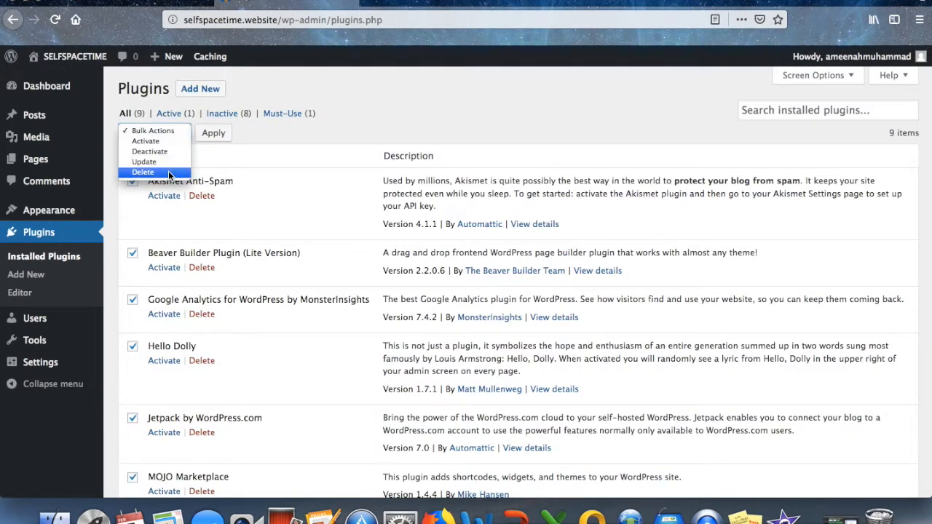
pyautogui.click(168, 172)
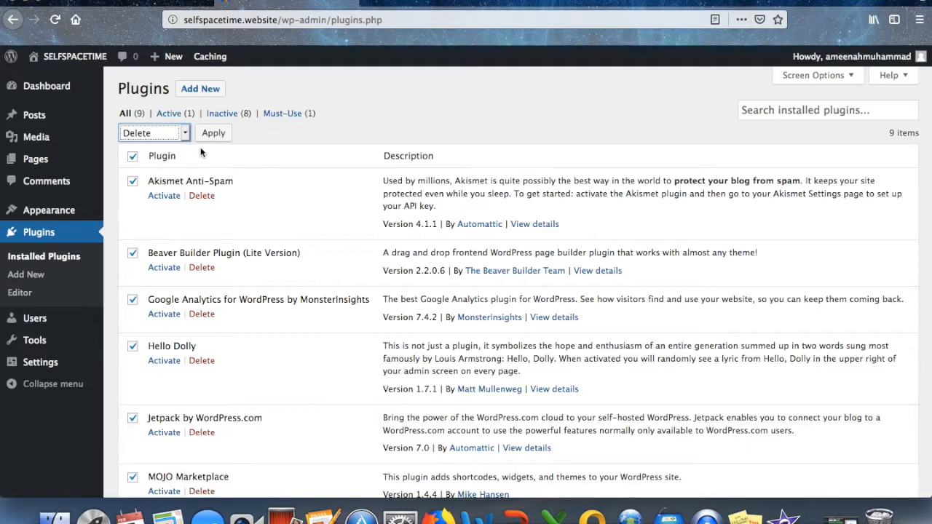
pyautogui.click(214, 134)
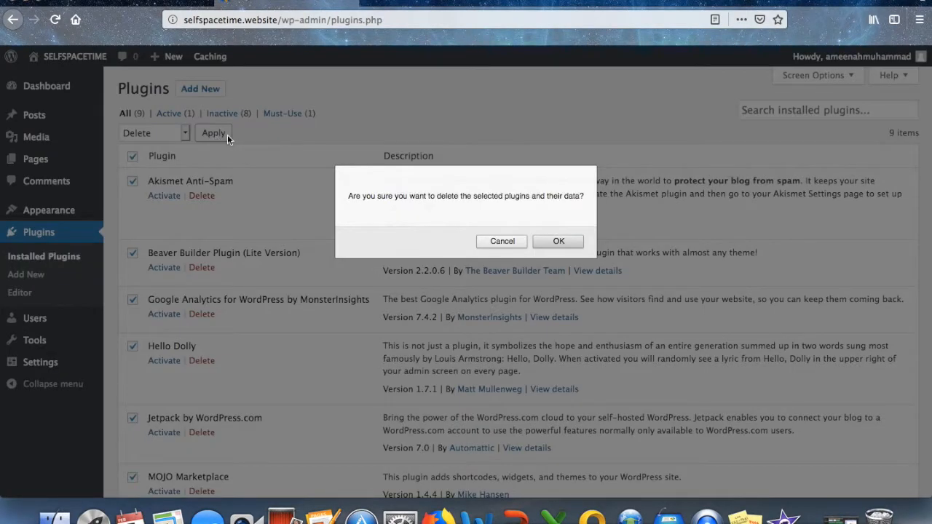
pyautogui.click(560, 246)
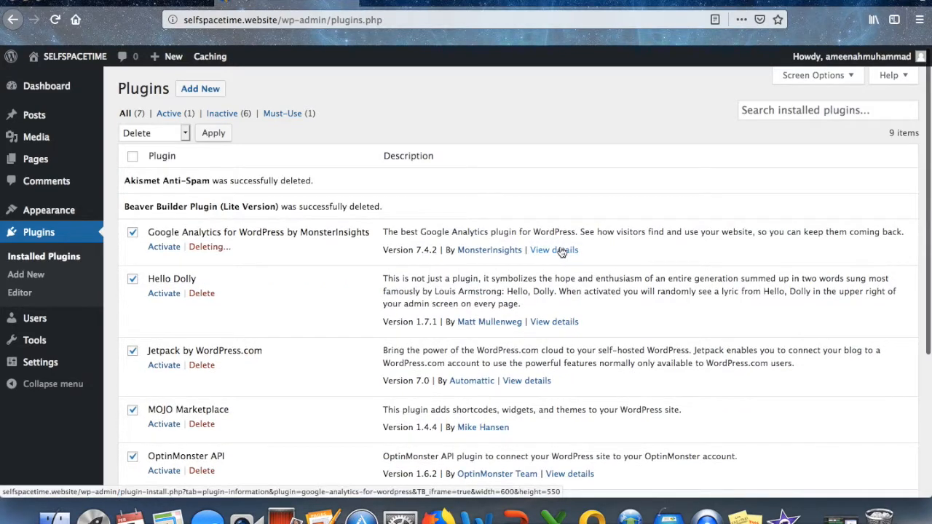
pyautogui.moveTo(67, 58)
pyautogui.click(56, 82)
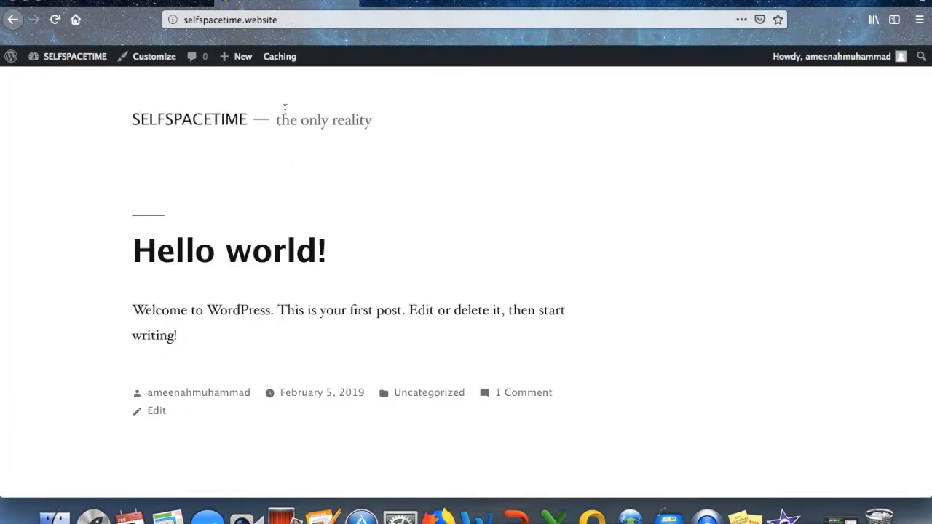
# Open the Hello world! post from Recent Posts to see its dated web address.
pyautogui.scroll(-5, 408, 174)
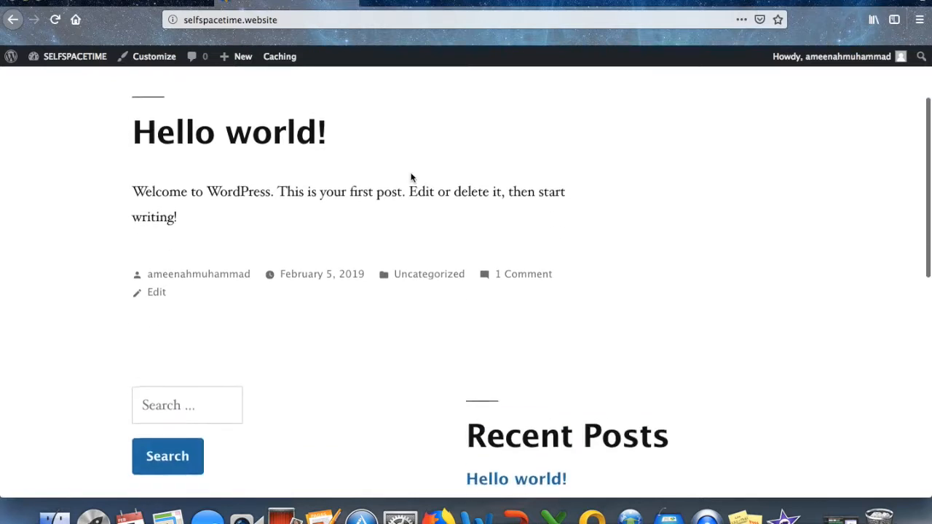
pyautogui.click(513, 306)
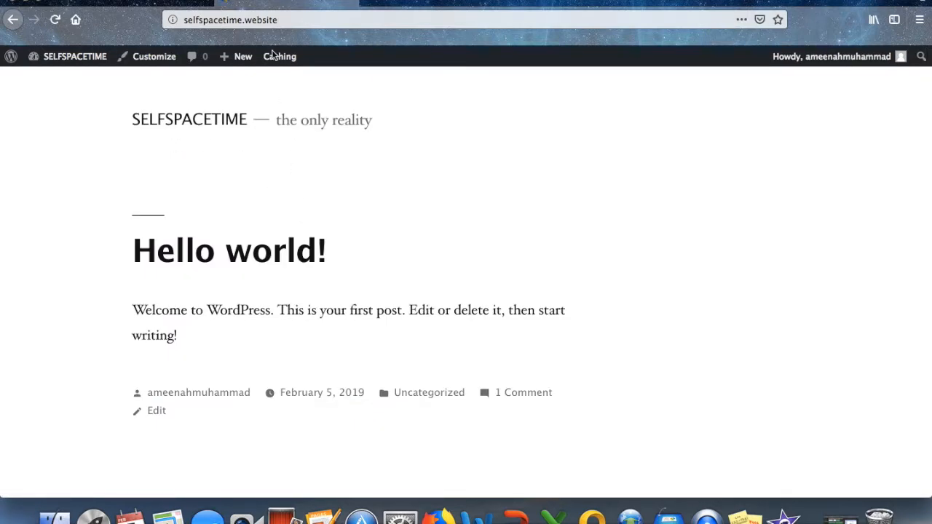
pyautogui.scroll(-5, 411, 177)
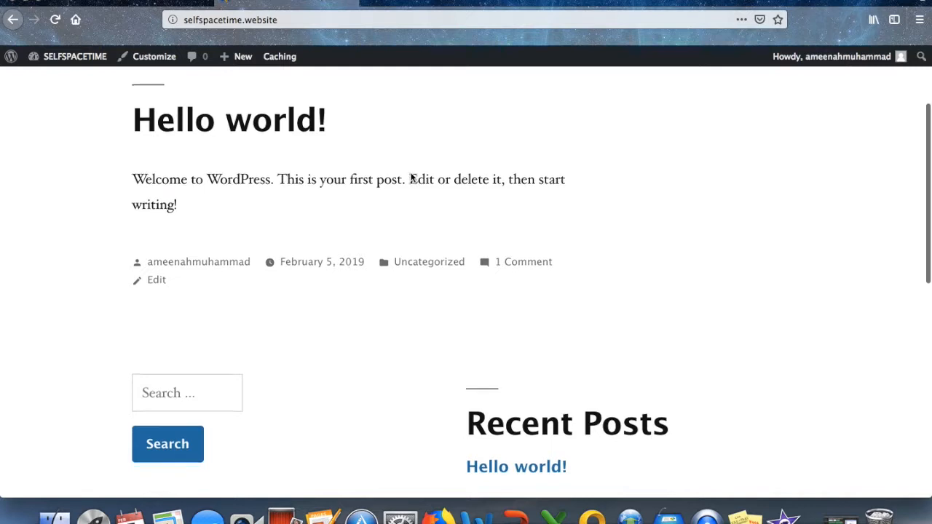
pyautogui.click(513, 303)
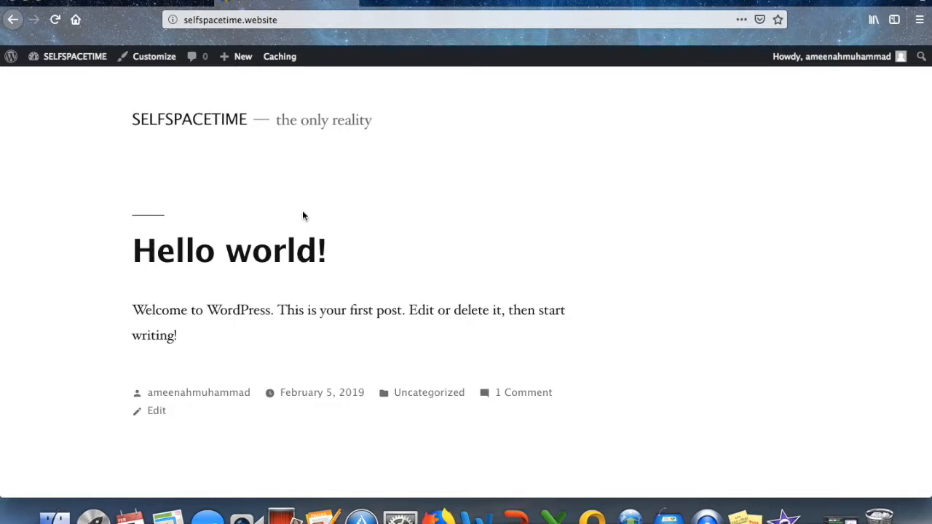
pyautogui.scroll(-5, 410, 179)
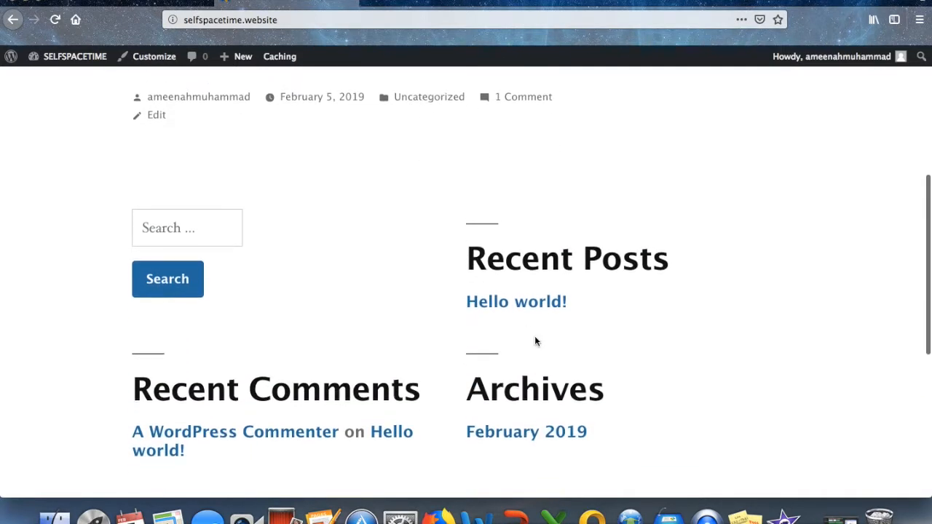
pyautogui.click(513, 305)
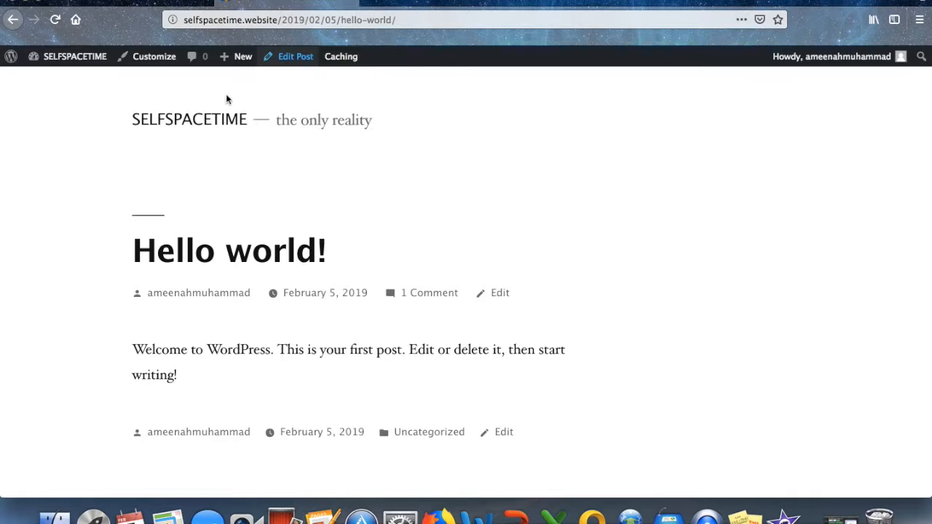
# Return to the admin Dashboard via the site name in the admin bar.
pyautogui.moveTo(76, 64)
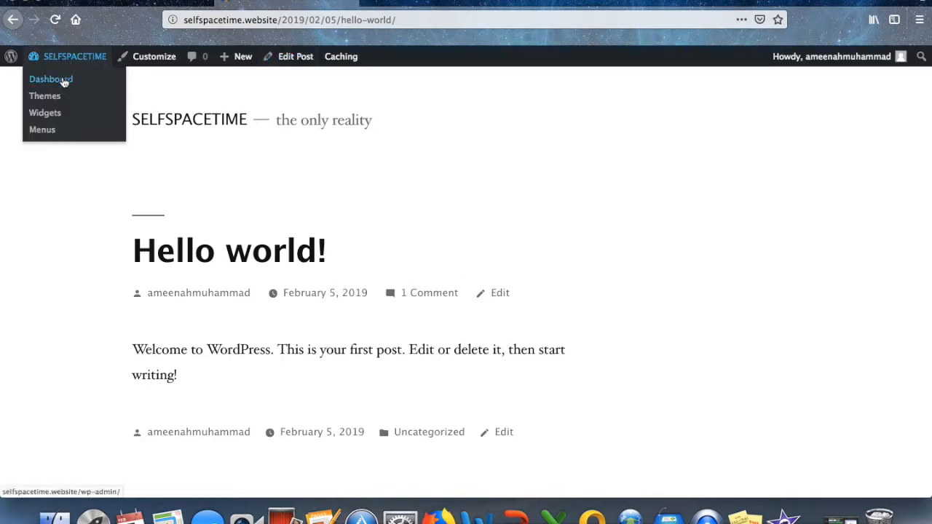
pyautogui.click(64, 83)
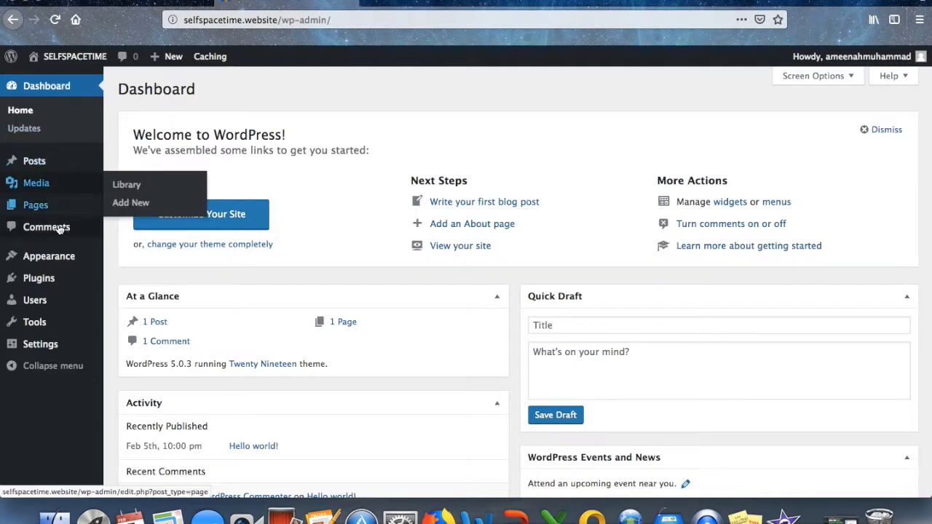
pyautogui.moveTo(48, 348)
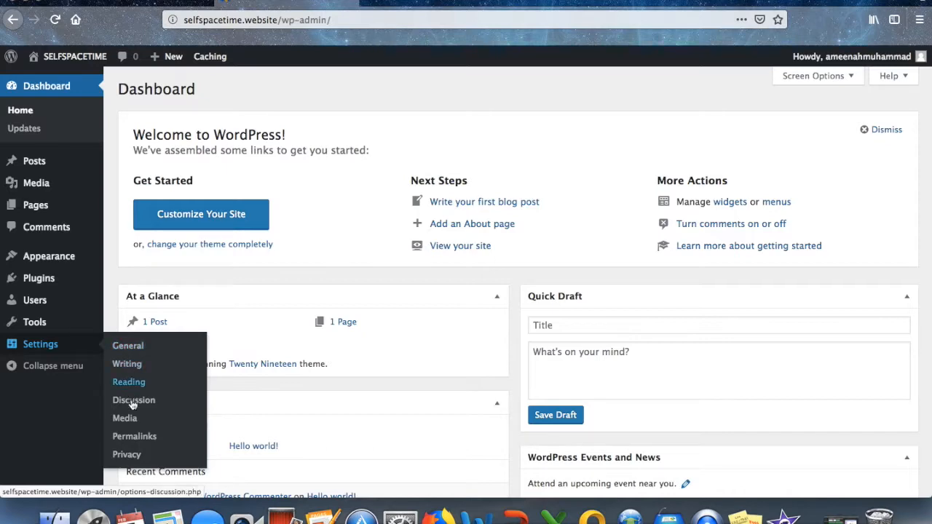
# Set the permalink structure to Post name and save the changes.
pyautogui.click(135, 437)
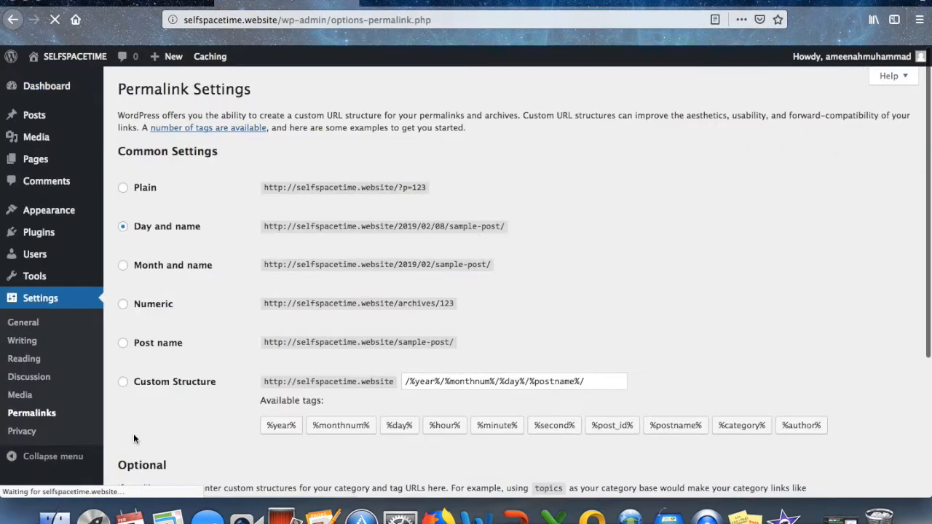
pyautogui.scroll(-5, 134, 433)
pyautogui.click(123, 239)
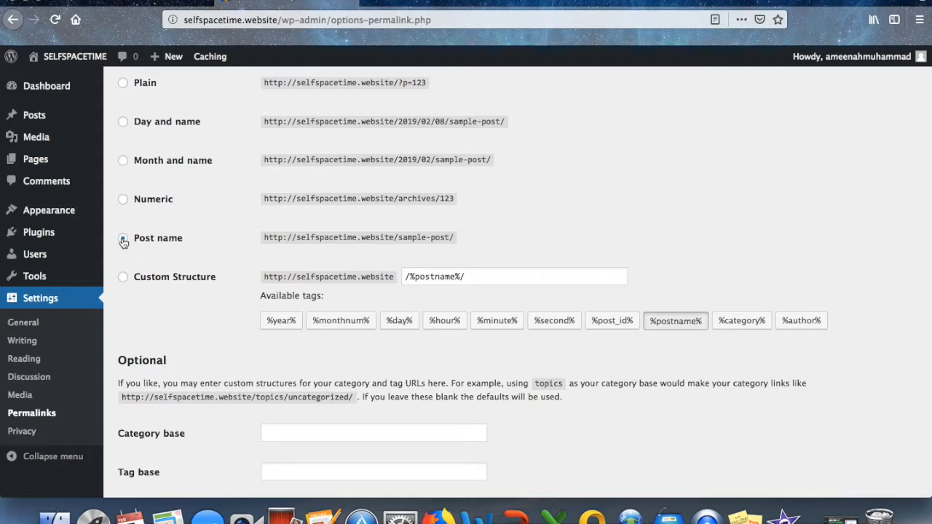
pyautogui.scroll(-3, 142, 281)
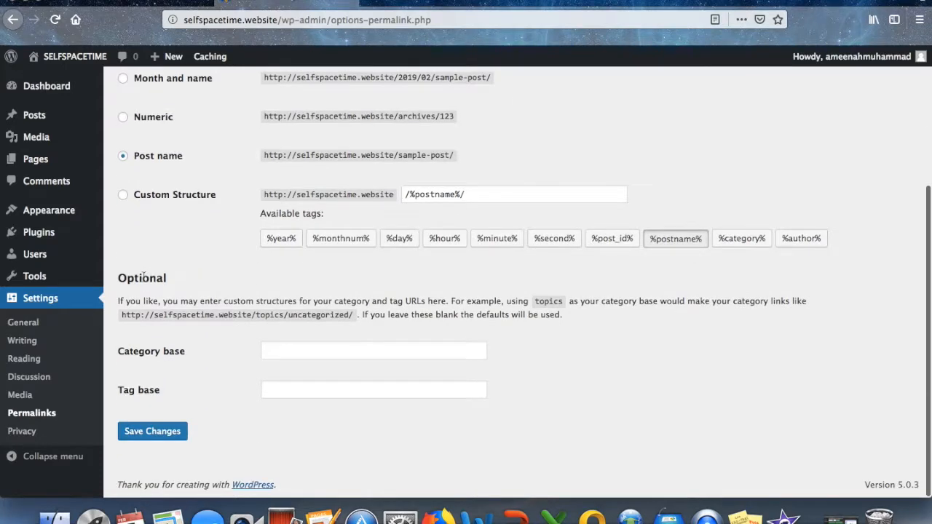
pyautogui.click(148, 433)
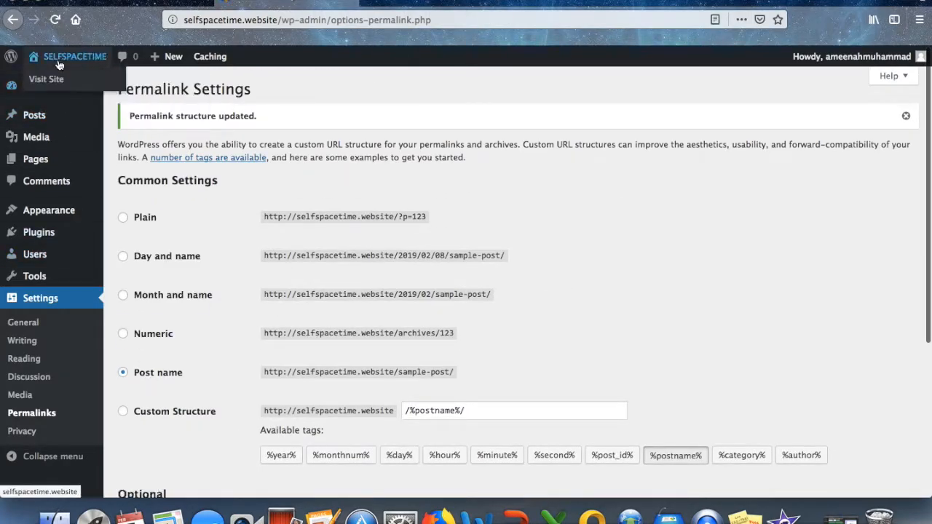
# Confirm Hello world! now lives at /hello-world/ on the live site, then return to the Dashboard.
pyautogui.click(53, 77)
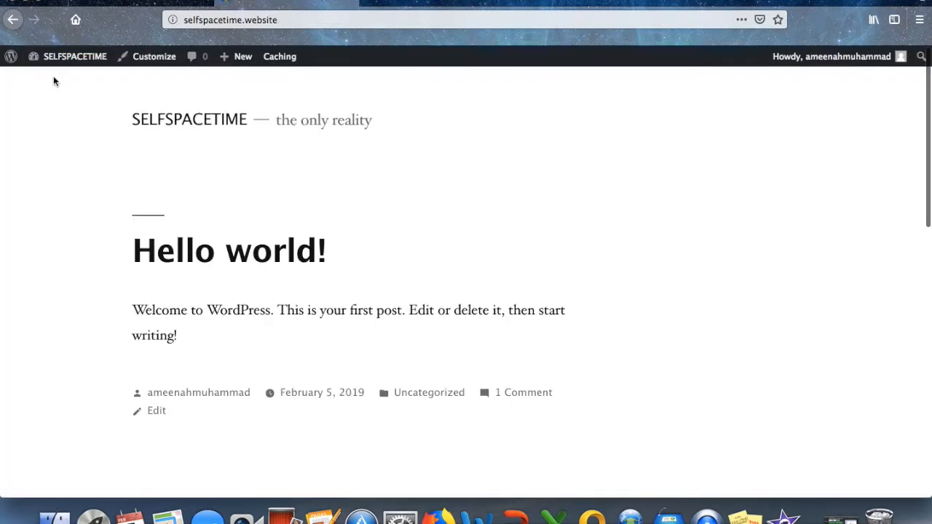
pyautogui.scroll(-5, 430, 239)
pyautogui.click(491, 392)
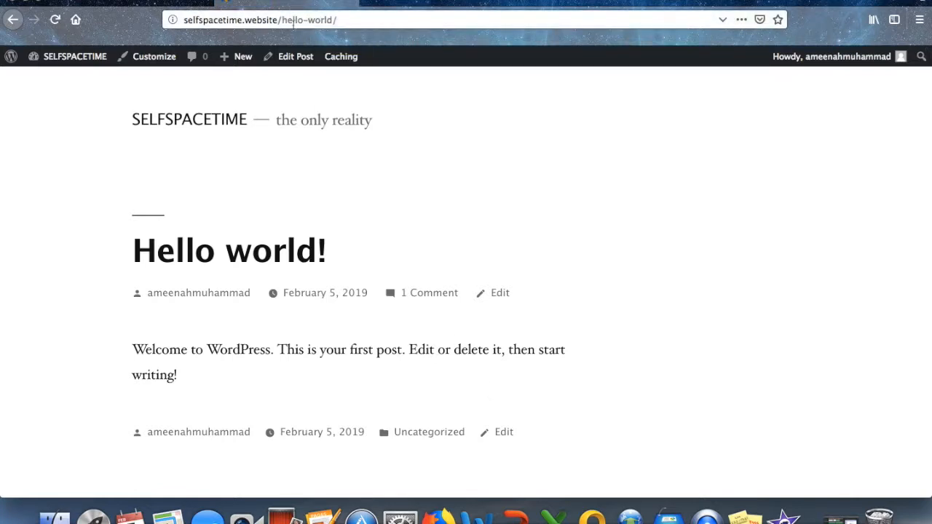
pyautogui.moveTo(76, 59)
pyautogui.click(72, 81)
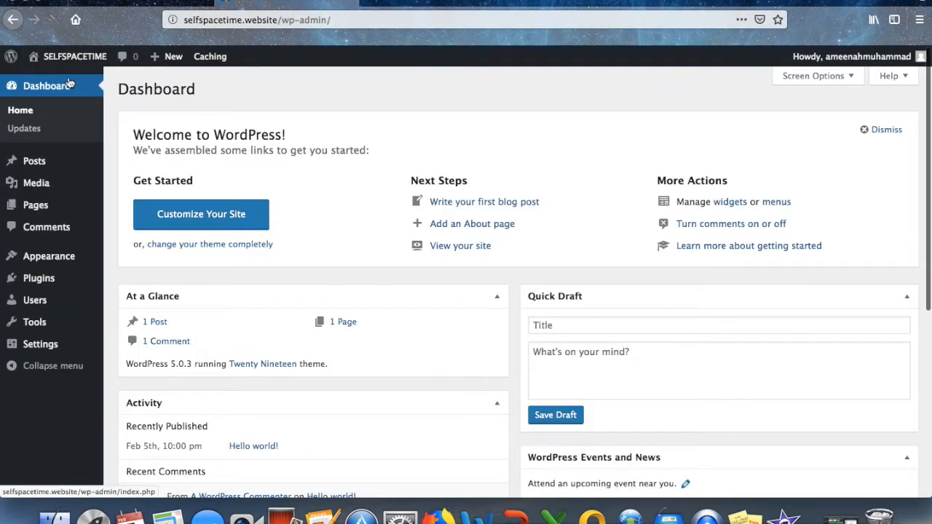
# Review the Updates page, then list the three installed themes under Appearance > Themes.
pyautogui.click(24, 129)
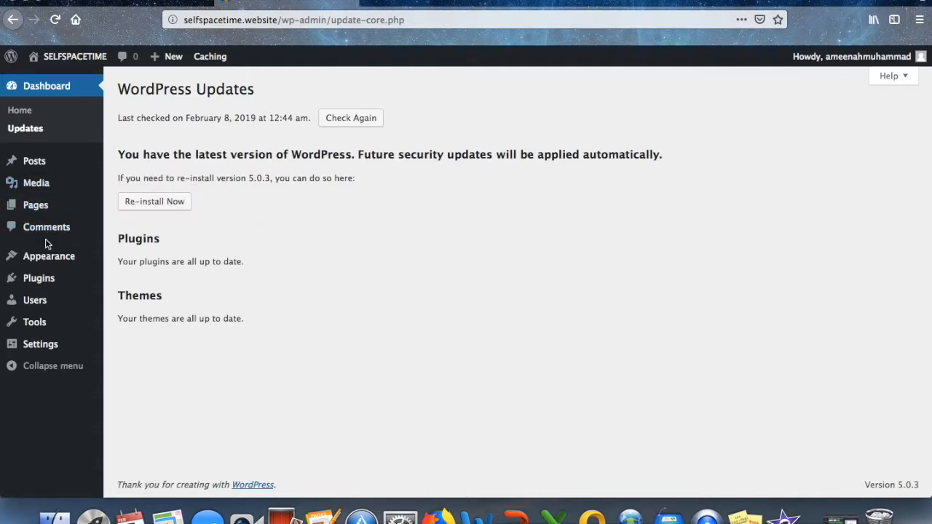
pyautogui.moveTo(49, 258)
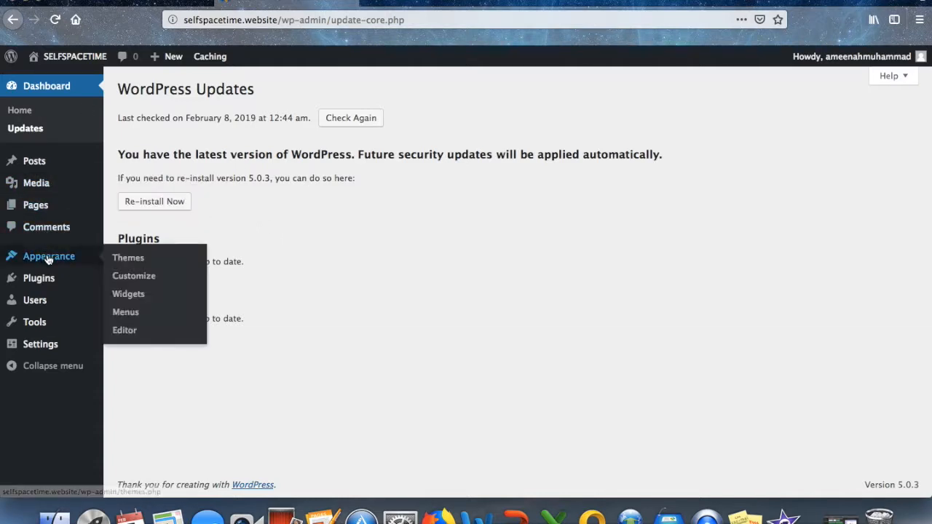
pyautogui.click(128, 260)
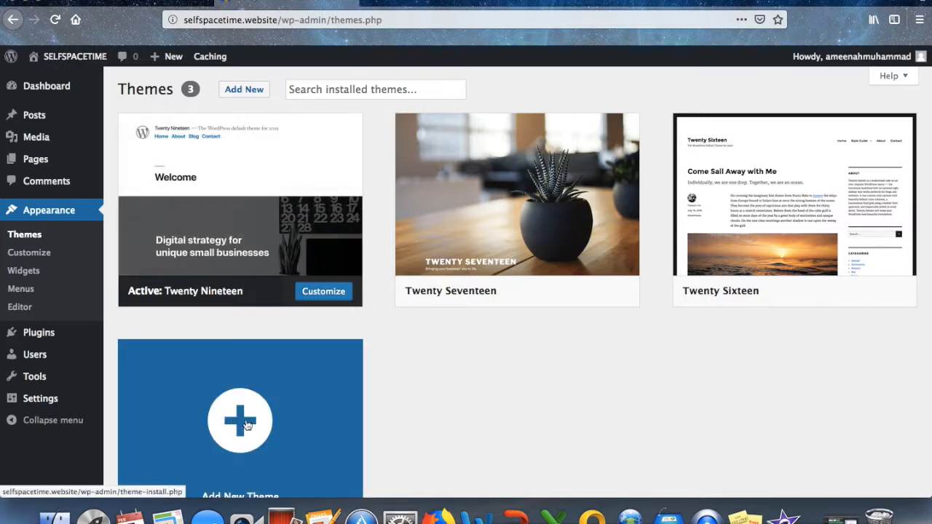
# Search 'ast', install and activate the Astra theme, then go to the Add Plugins page.
pyautogui.click(250, 428)
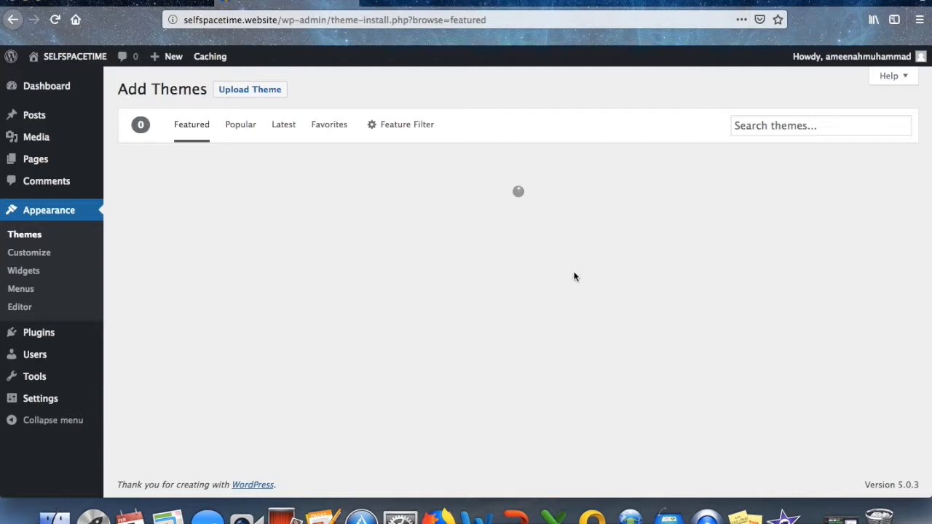
pyautogui.click(800, 127)
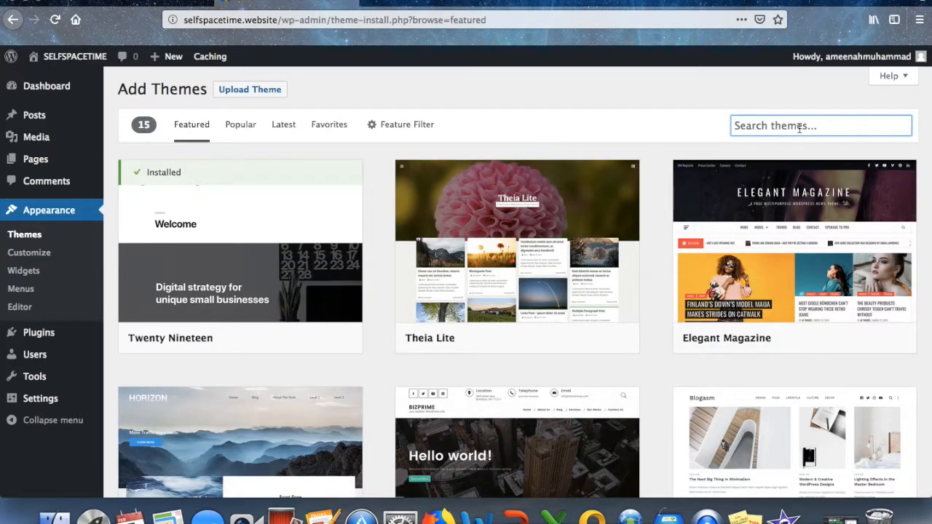
pyautogui.write('astra')
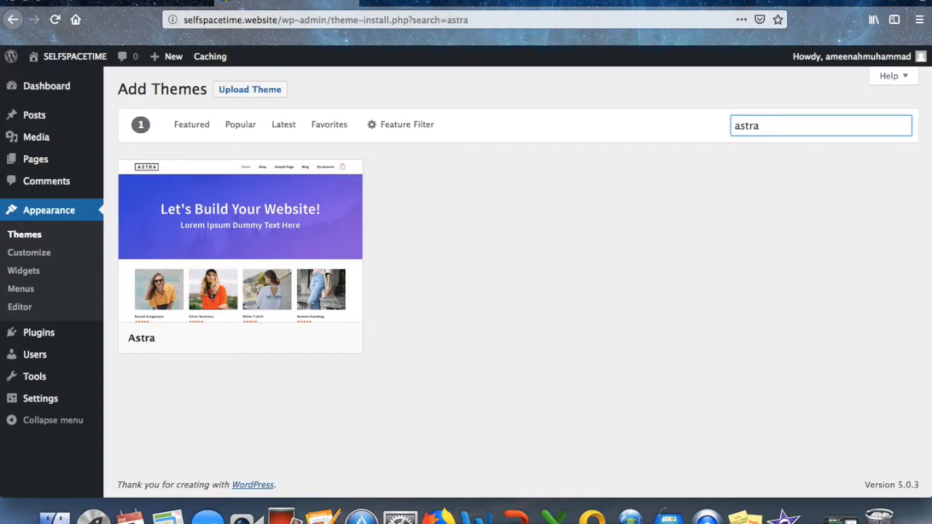
pyautogui.moveTo(268, 198)
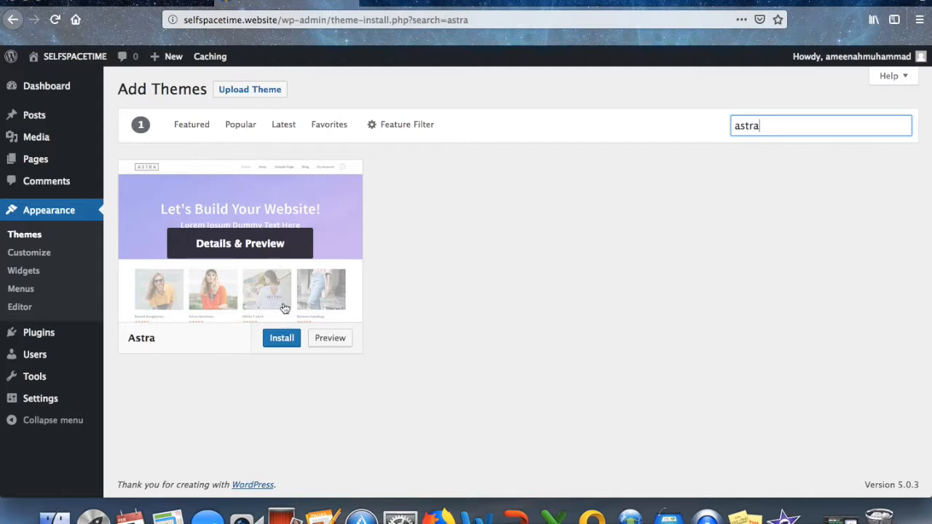
pyautogui.click(286, 340)
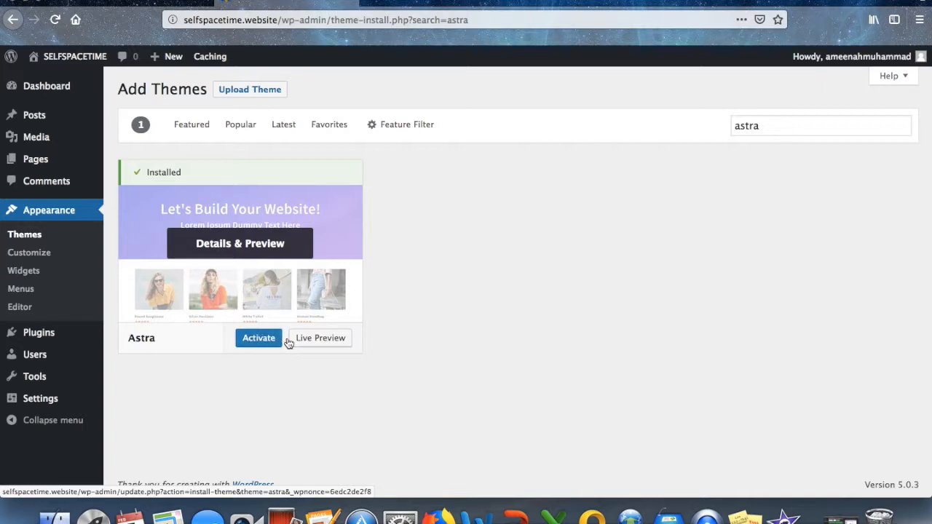
pyautogui.click(259, 338)
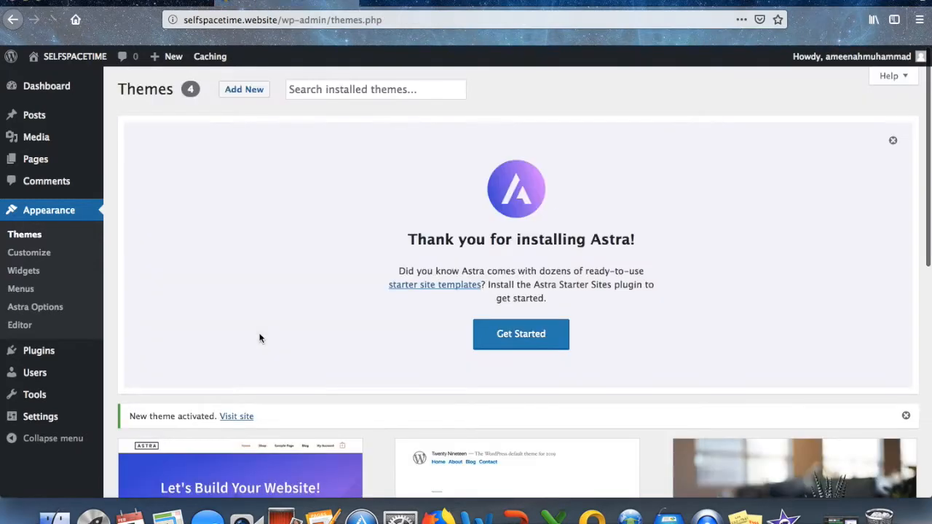
pyautogui.click(39, 350)
pyautogui.click(35, 276)
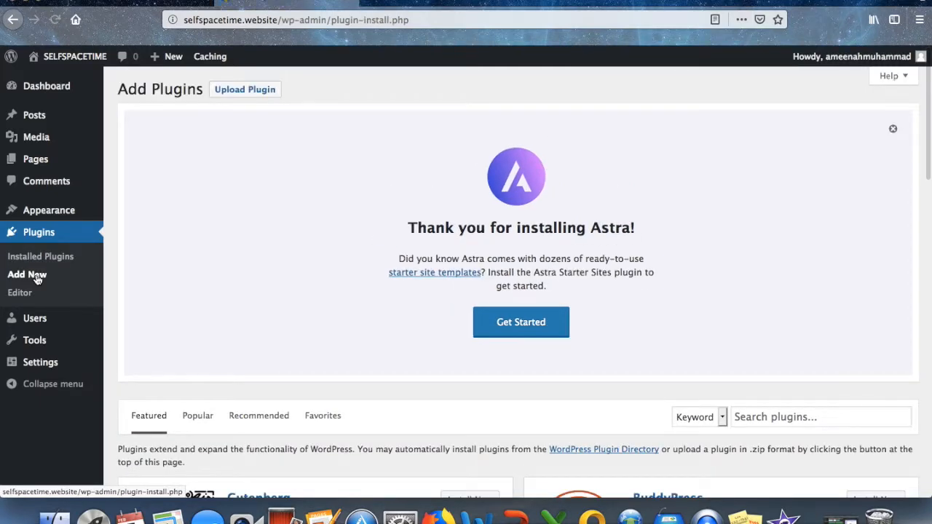
# Search 'astra starter sites', then install and activate the Astra Starter Sites plugin.
pyautogui.scroll(-5, 284, 250)
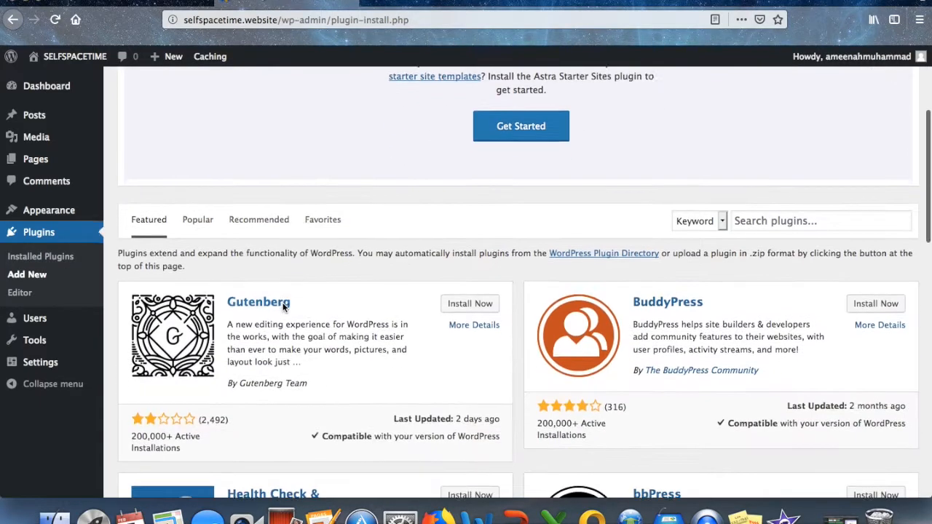
pyautogui.click(830, 177)
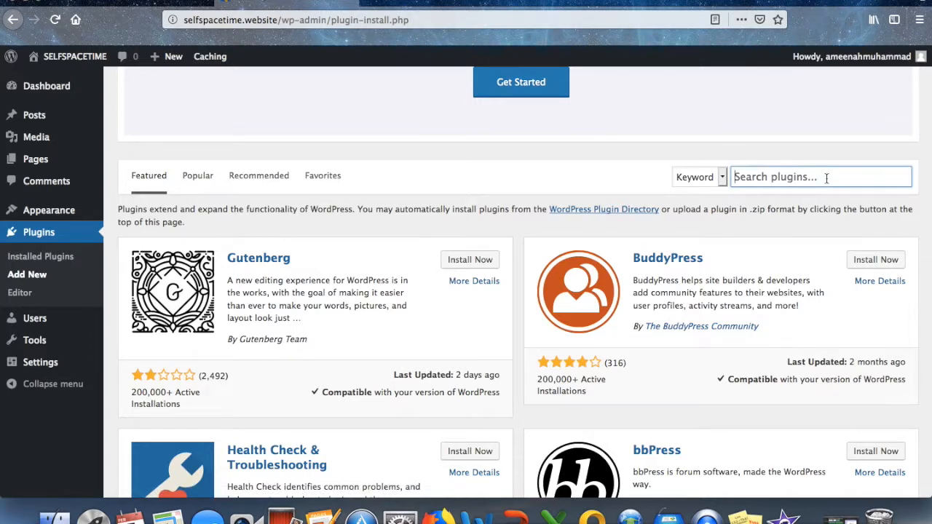
pyautogui.write('astr')
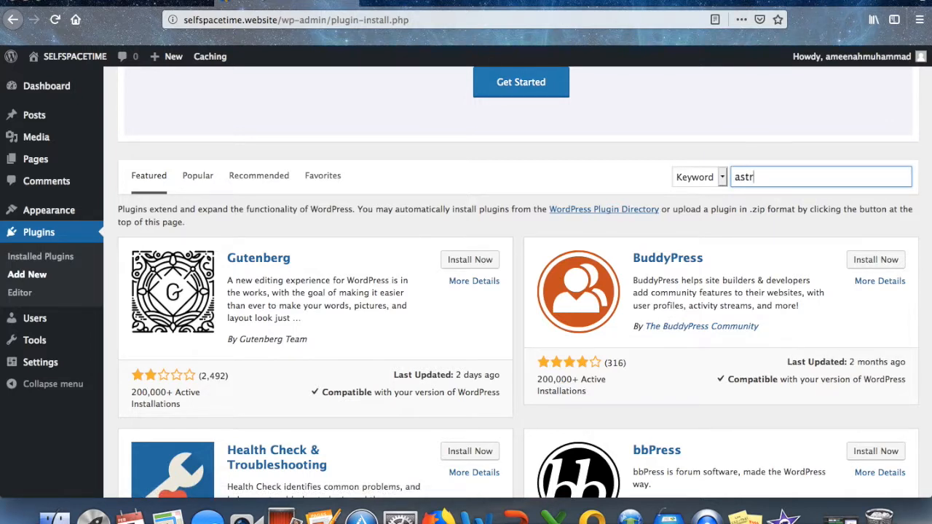
pyautogui.write('a starter sites')
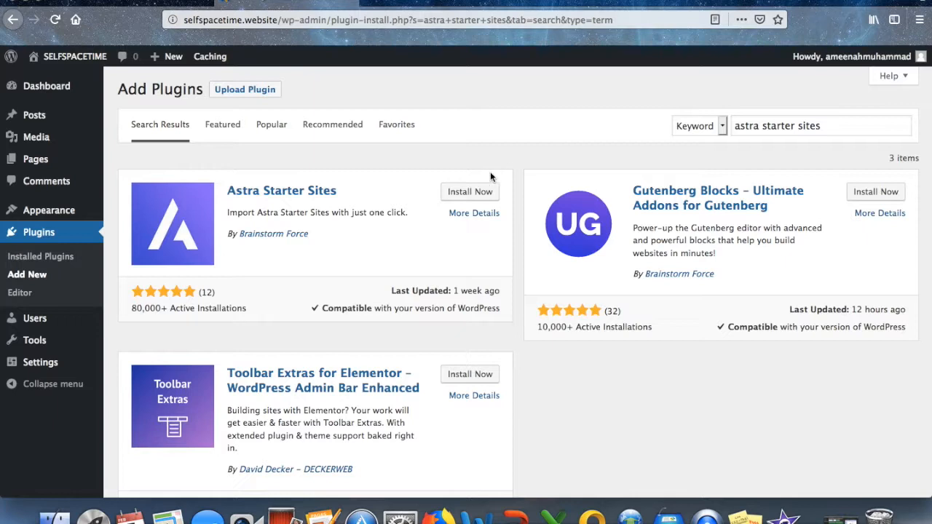
pyautogui.click(472, 193)
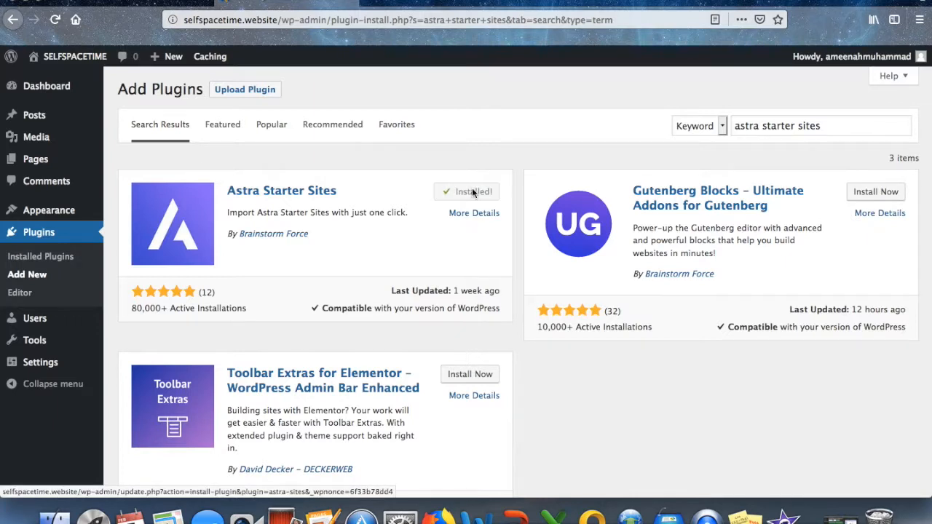
pyautogui.click(475, 193)
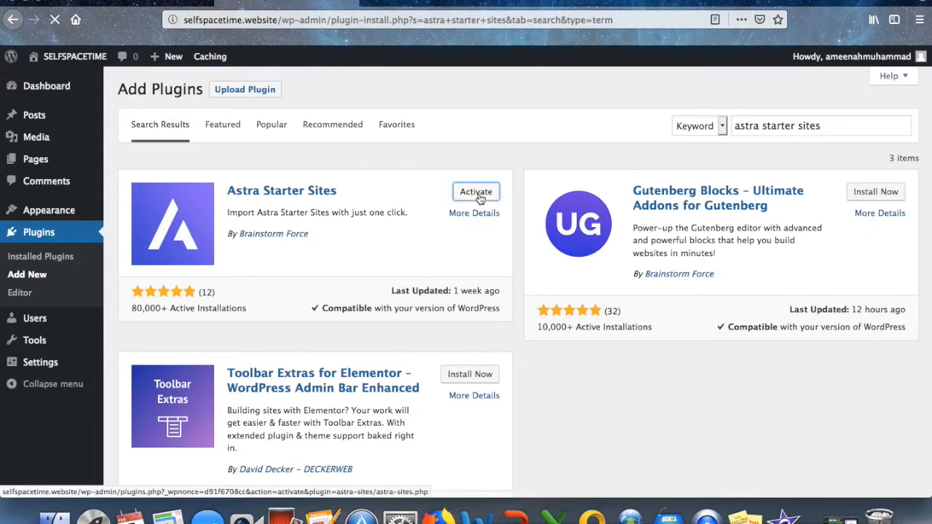
pyautogui.moveTo(35, 159)
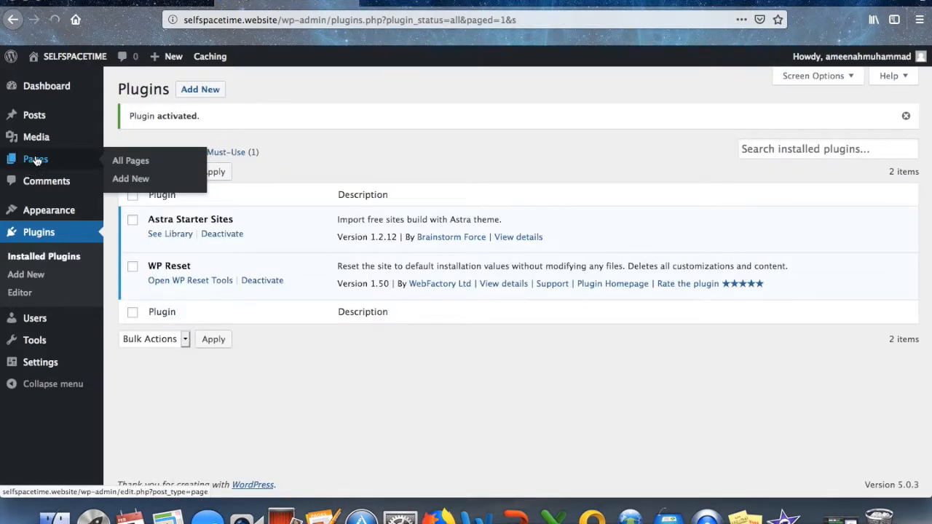
# Move the Privacy Policy and Sample Page to the Trash with a bulk action.
pyautogui.click(35, 160)
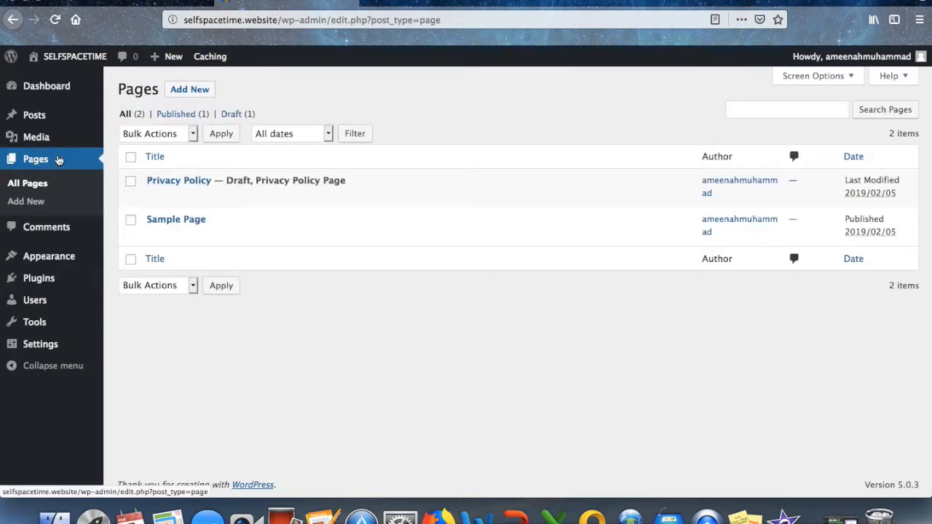
pyautogui.moveTo(187, 190)
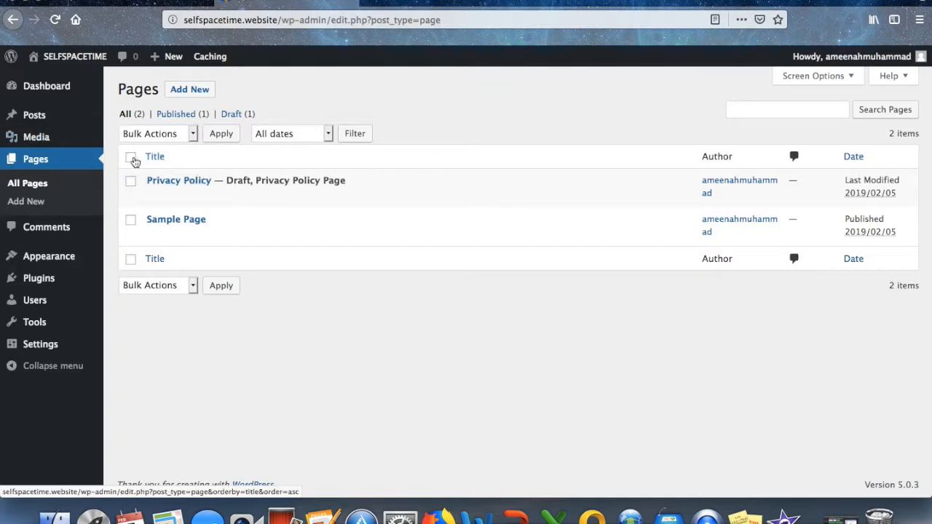
pyautogui.click(131, 158)
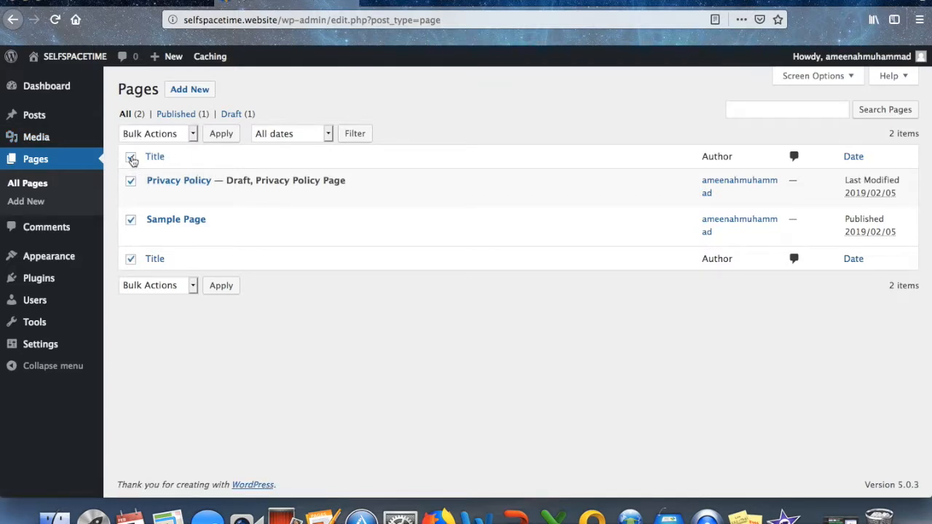
pyautogui.click(193, 134)
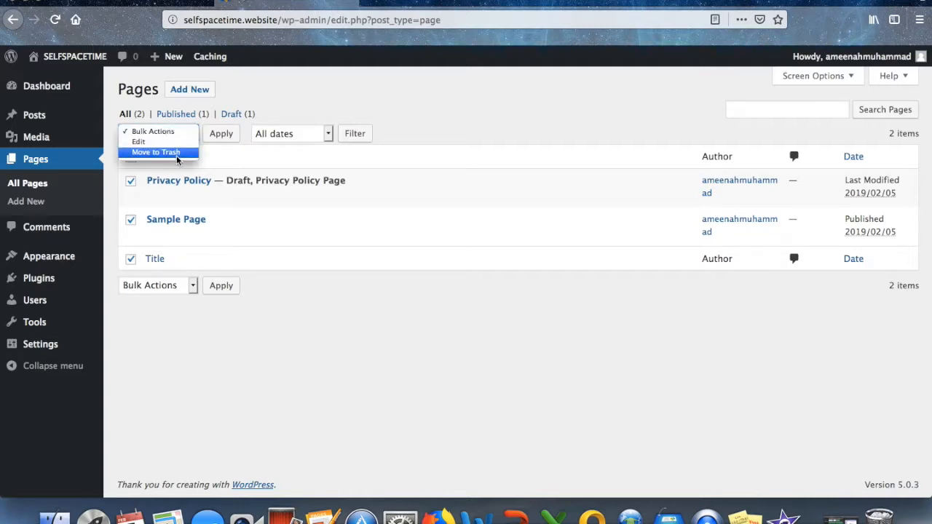
pyautogui.click(177, 152)
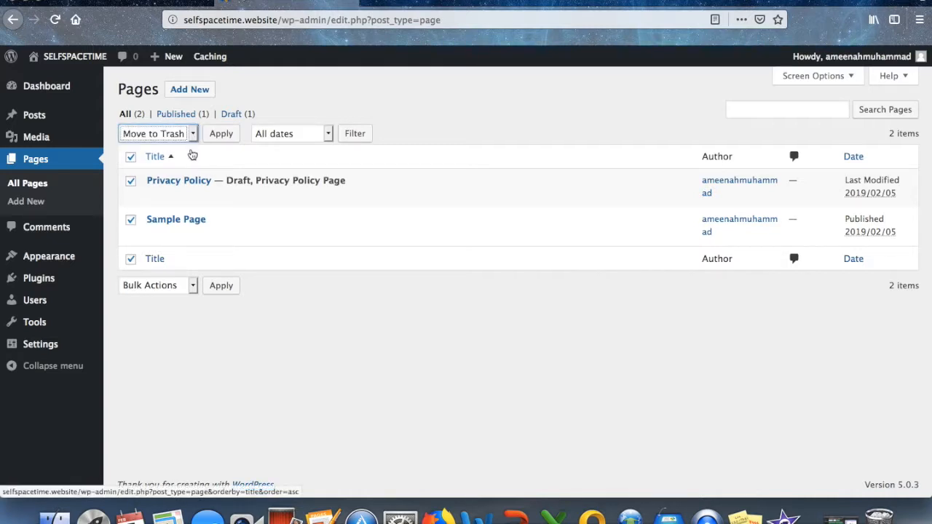
pyautogui.click(221, 138)
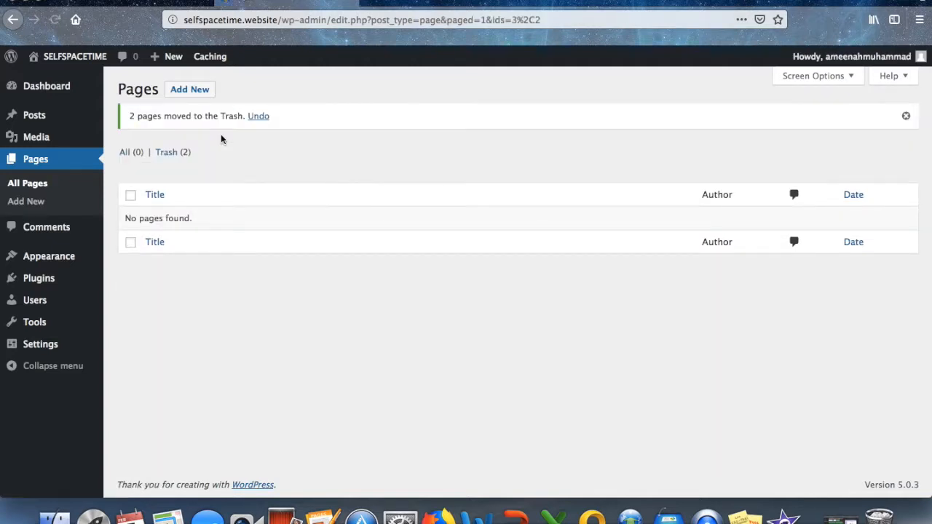
# Permanently delete both trashed pages, leaving the Trash empty.
pyautogui.click(169, 152)
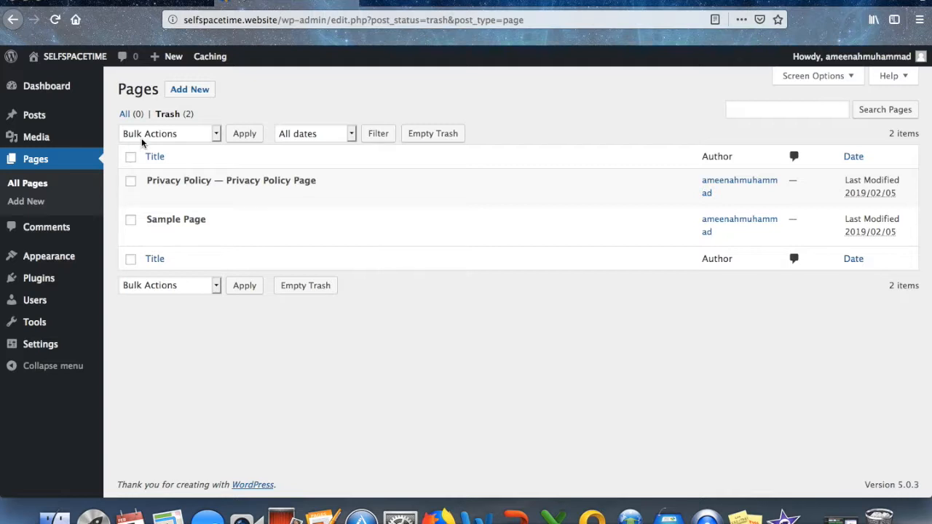
pyautogui.click(130, 157)
pyautogui.click(208, 136)
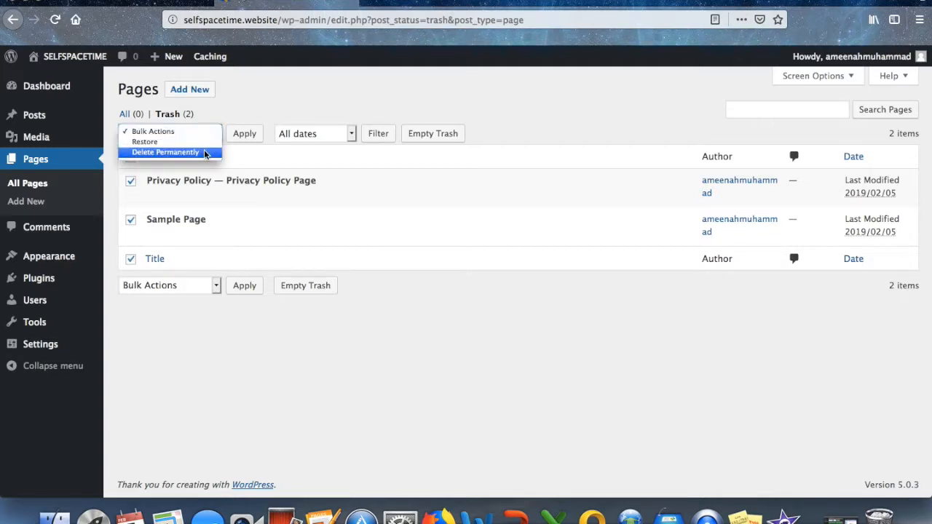
pyautogui.click(206, 151)
pyautogui.click(244, 134)
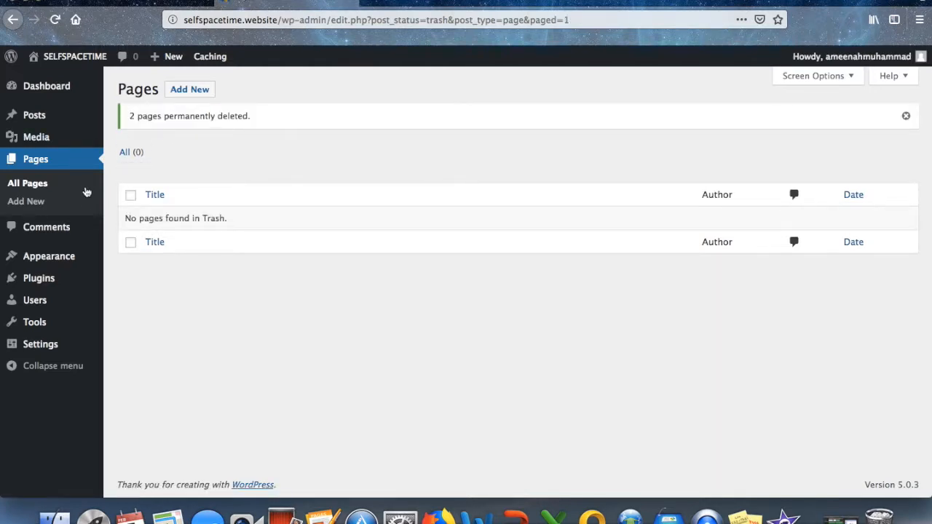
pyautogui.moveTo(65, 260)
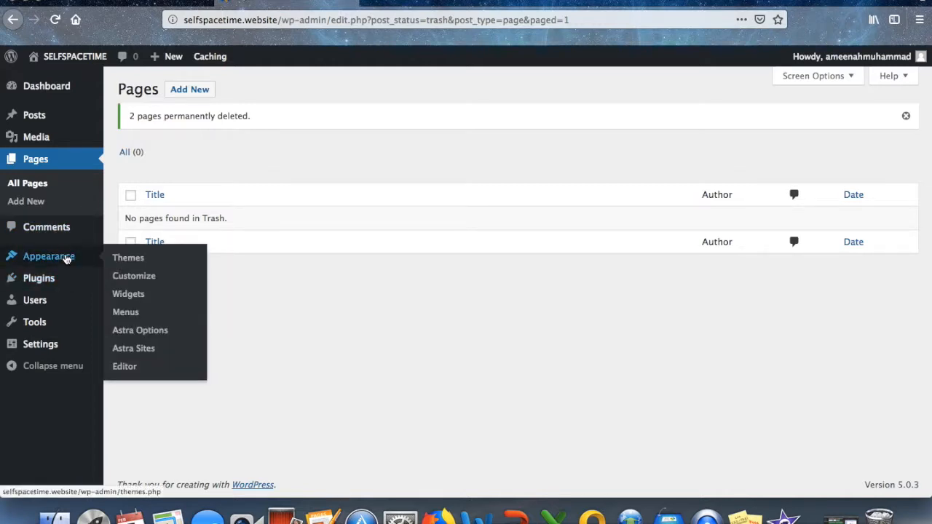
pyautogui.click(125, 351)
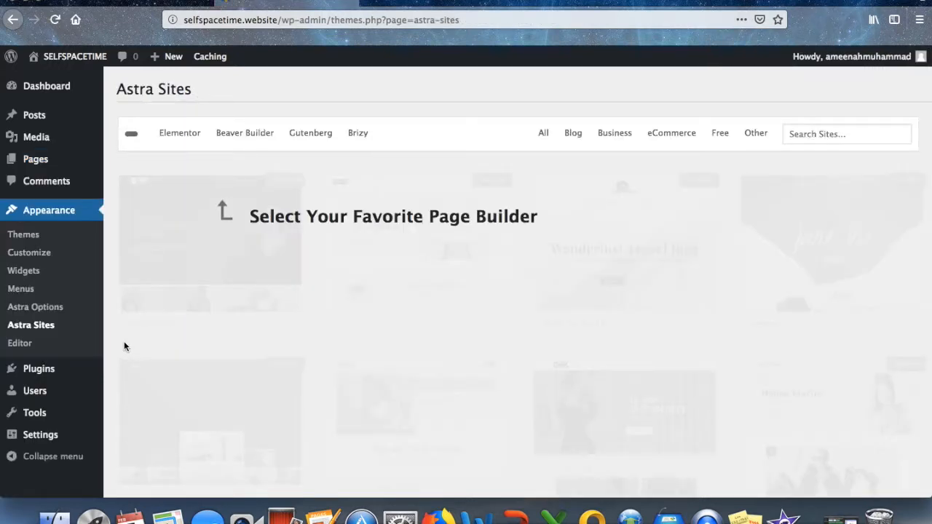
# Filter the Astra Sites library to Elementor templates and browse the grid.
pyautogui.click(182, 136)
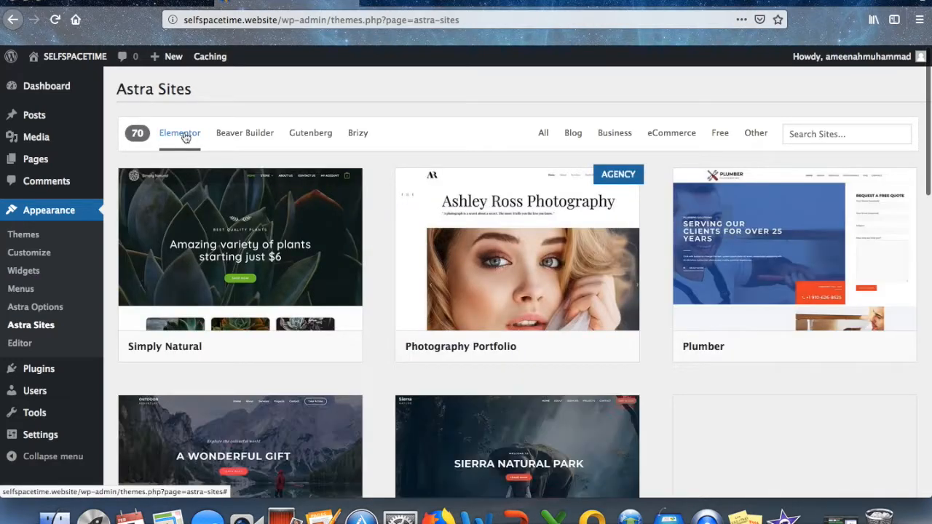
pyautogui.scroll(-1, 253, 224)
pyautogui.scroll(-5, 252, 224)
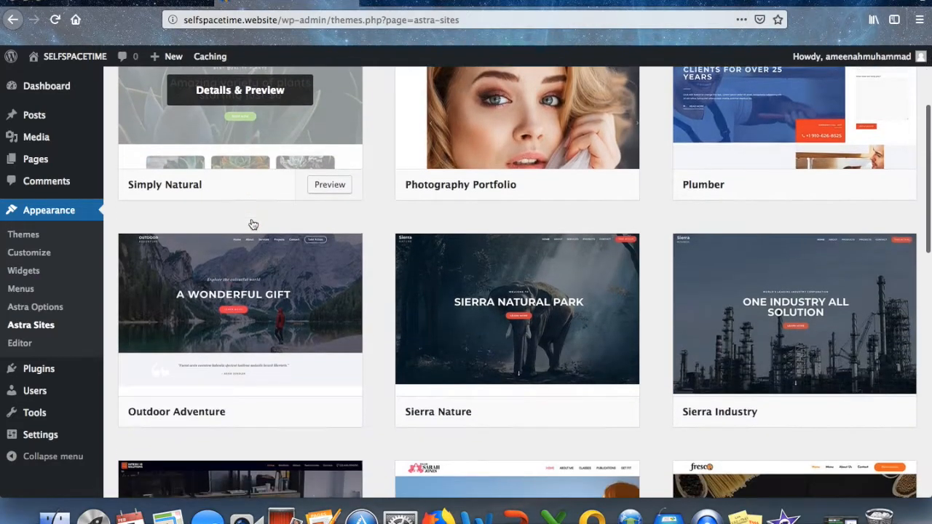
pyautogui.scroll(-5, 252, 223)
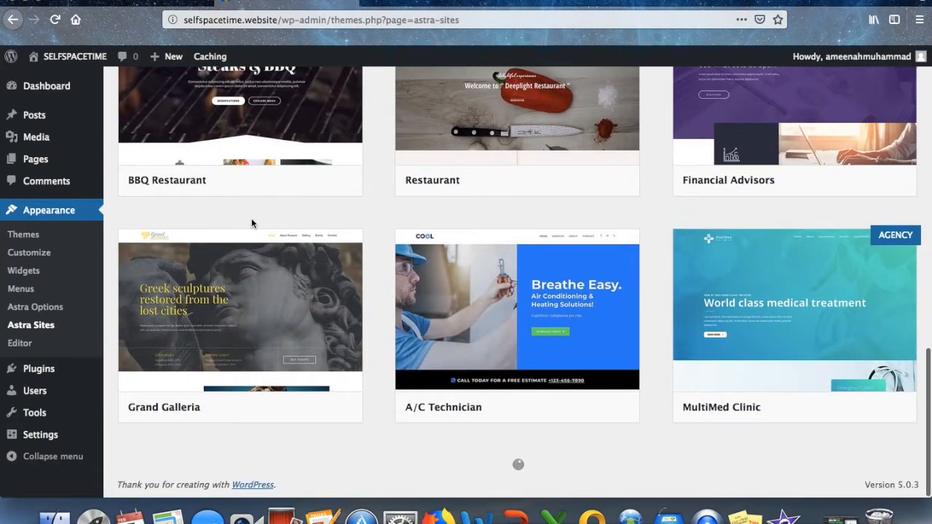
pyautogui.scroll(-2, 251, 222)
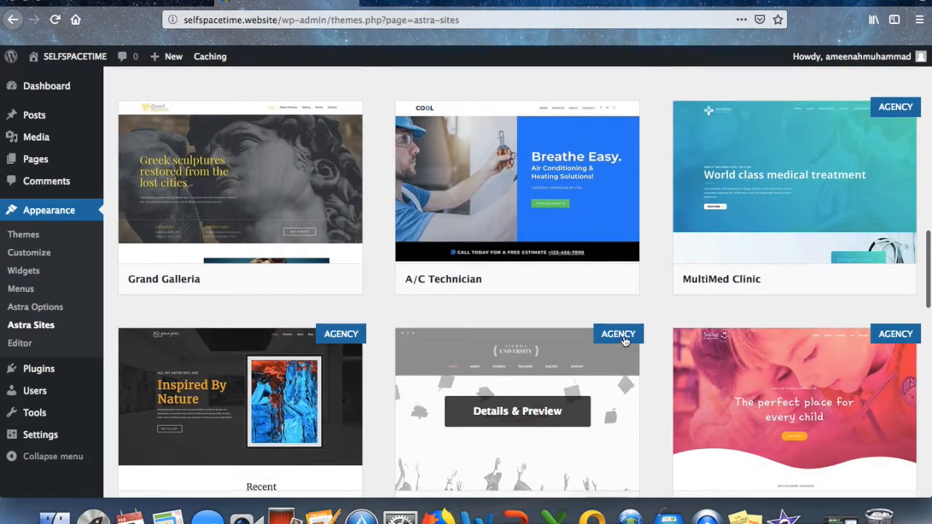
pyautogui.scroll(5, 813, 279)
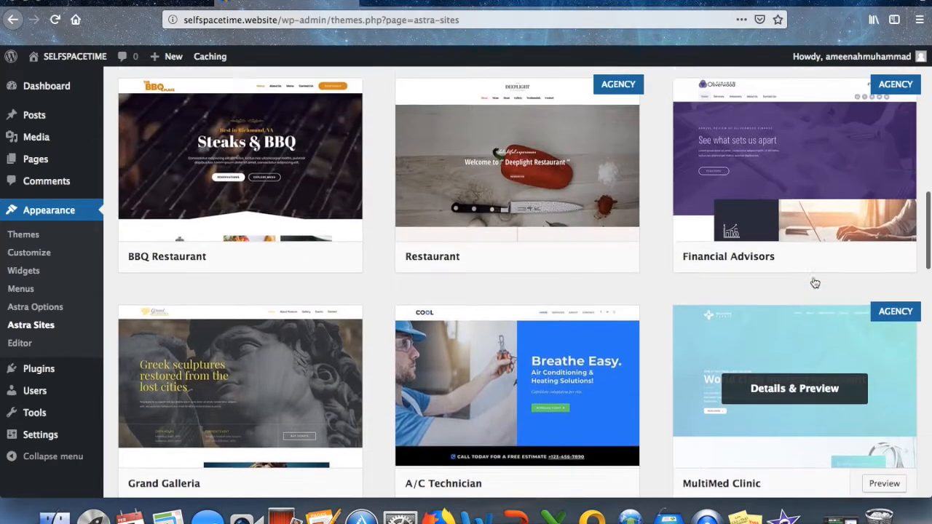
pyautogui.scroll(8, 815, 283)
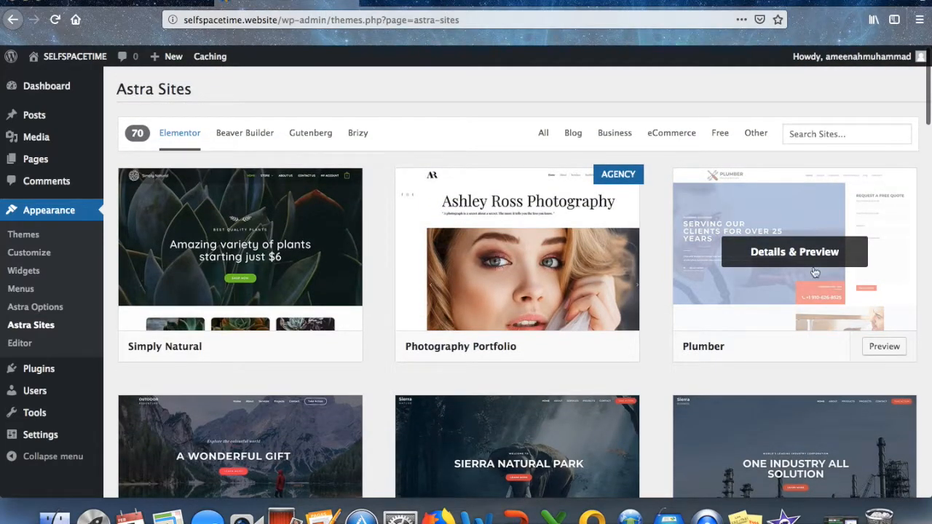
# Narrow the list to the 35 free Elementor starter sites and browse them.
pyautogui.click(722, 134)
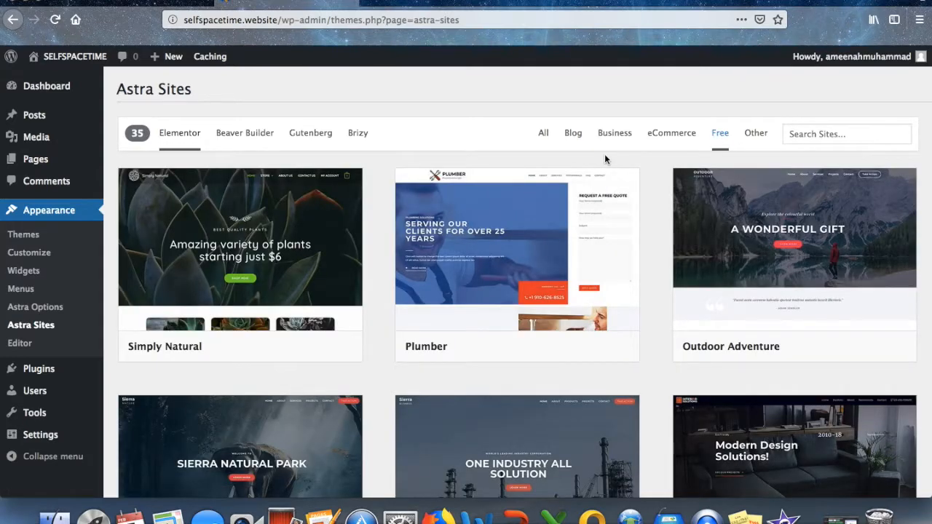
pyautogui.scroll(-3, 604, 159)
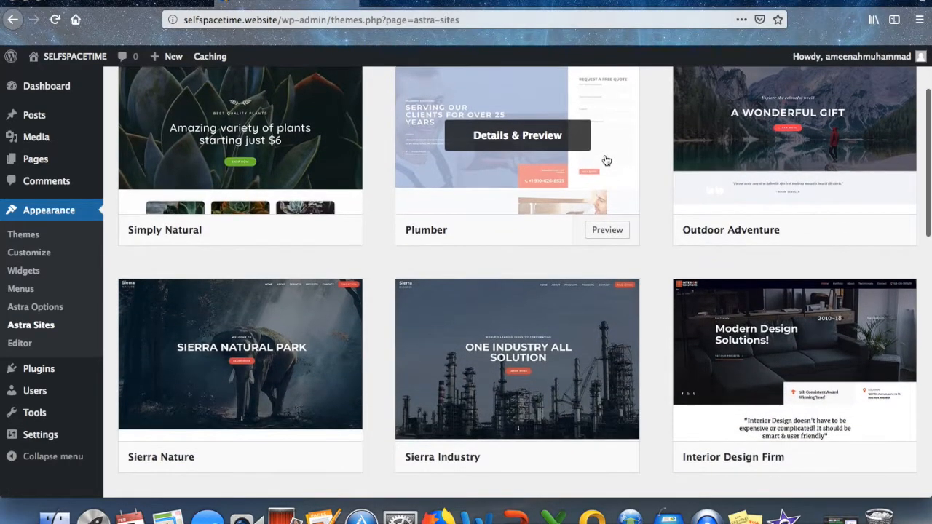
pyautogui.scroll(-4, 607, 160)
pyautogui.scroll(-1, 606, 161)
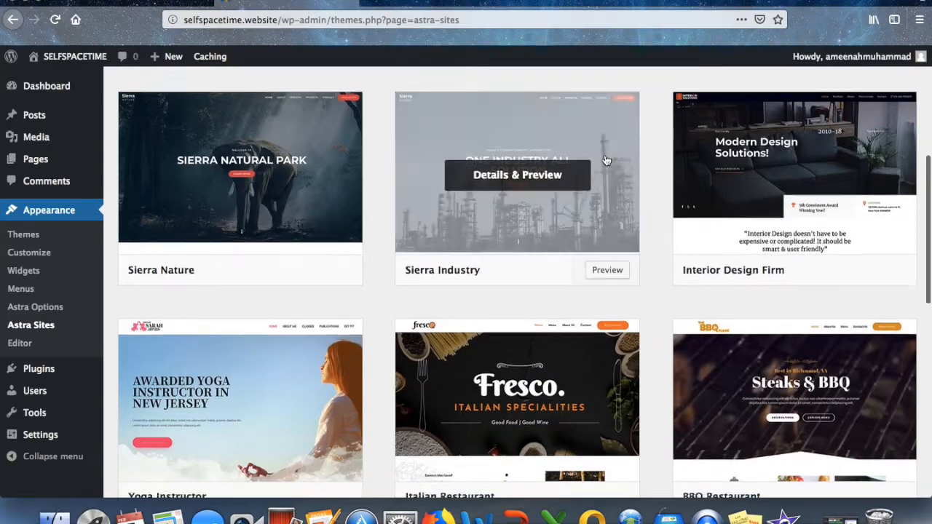
pyautogui.scroll(-4, 606, 160)
pyautogui.scroll(-5, 606, 160)
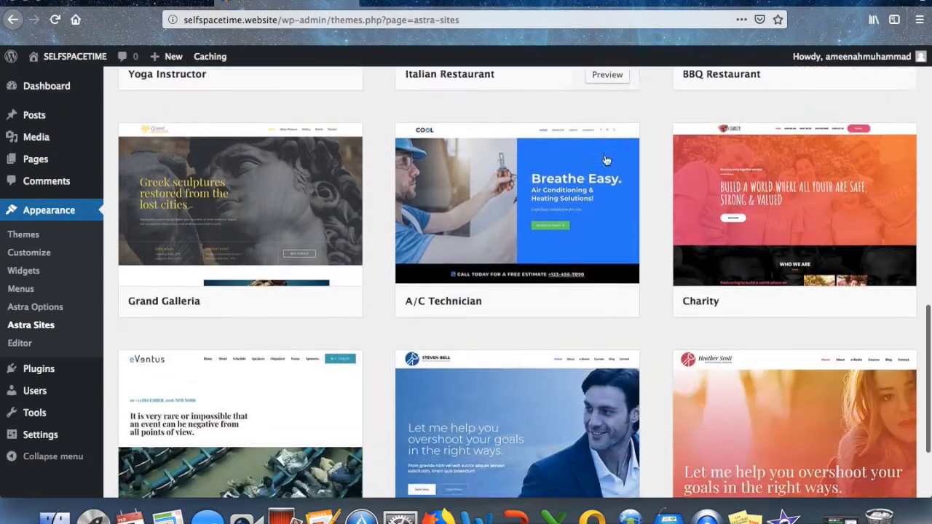
pyautogui.scroll(15, 608, 168)
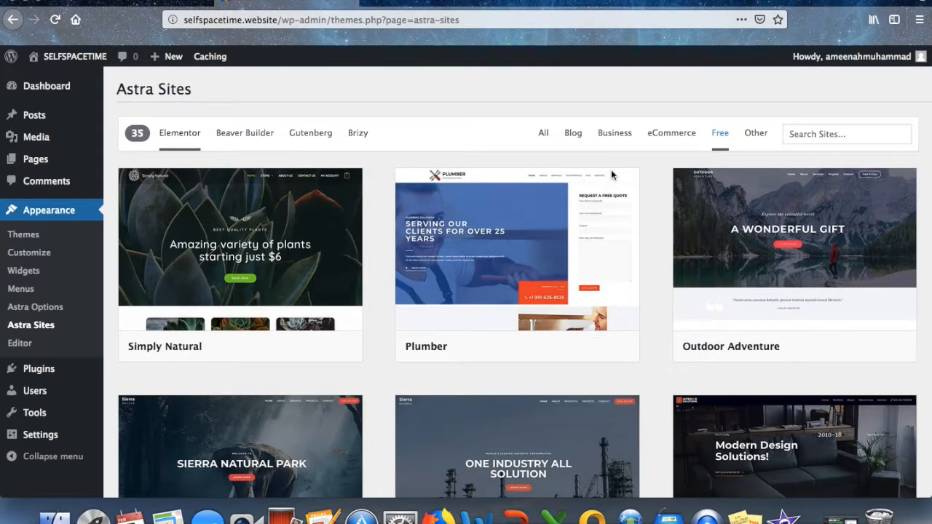
pyautogui.moveTo(760, 212)
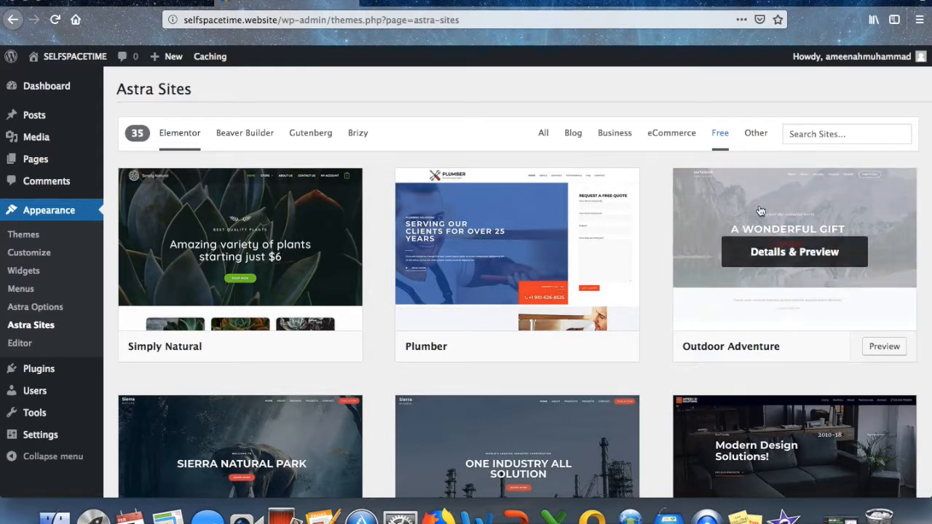
# Preview the Outdoor Adventure starter site template.
pyautogui.click(760, 211)
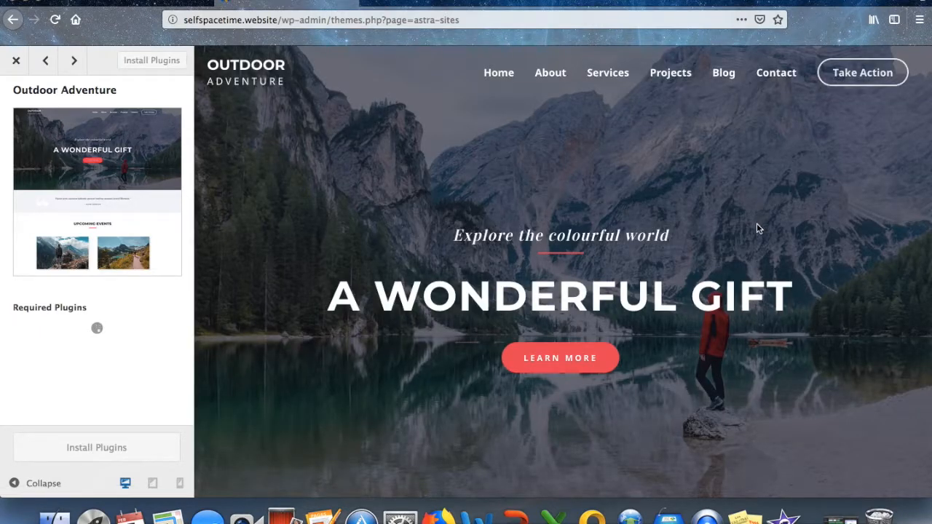
pyautogui.scroll(-10, 756, 228)
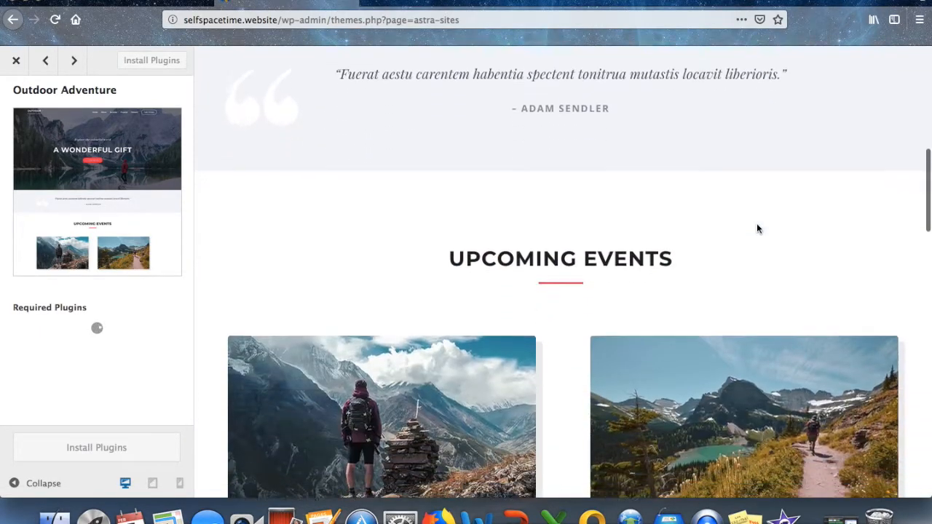
pyautogui.scroll(-5, 757, 228)
pyautogui.scroll(-3, 757, 228)
pyautogui.scroll(-5, 756, 229)
pyautogui.scroll(2, 757, 229)
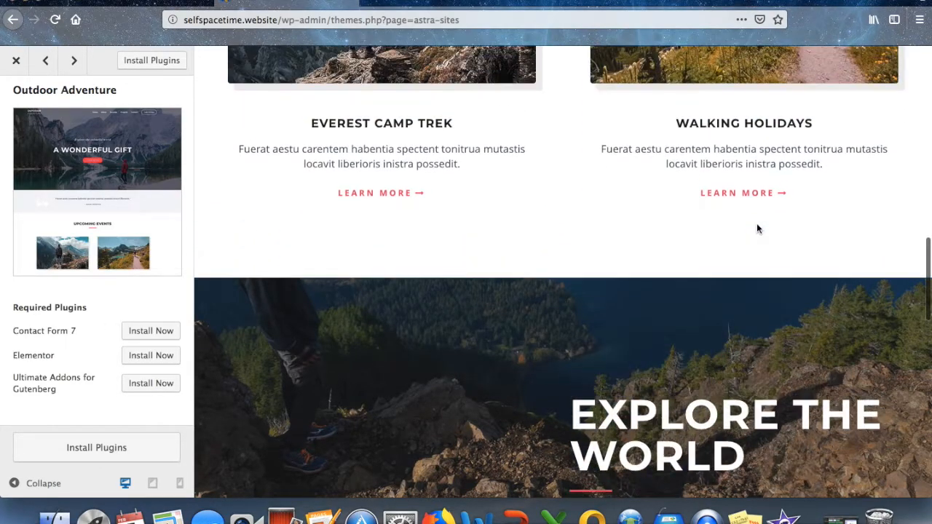
pyautogui.scroll(8, 757, 229)
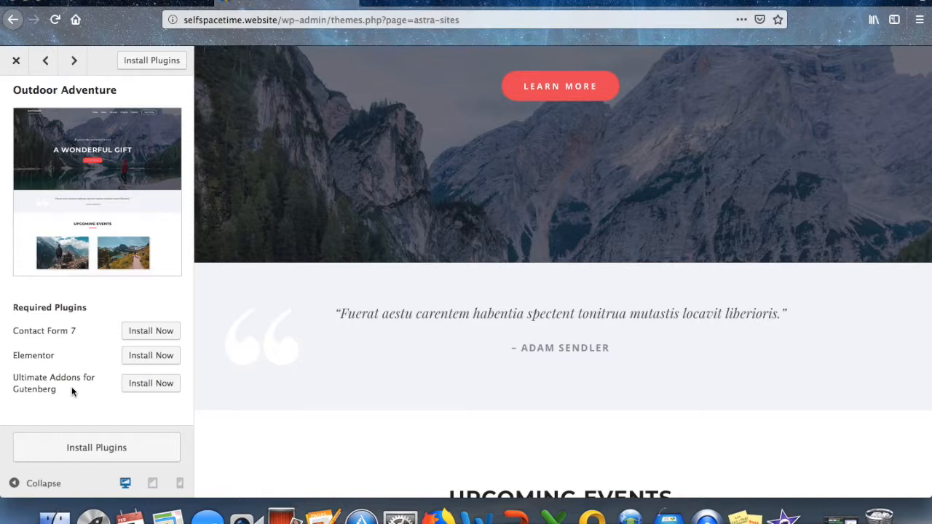
# Install the three required plugins, import Outdoor Adventure, and view the finished site.
pyautogui.click(73, 447)
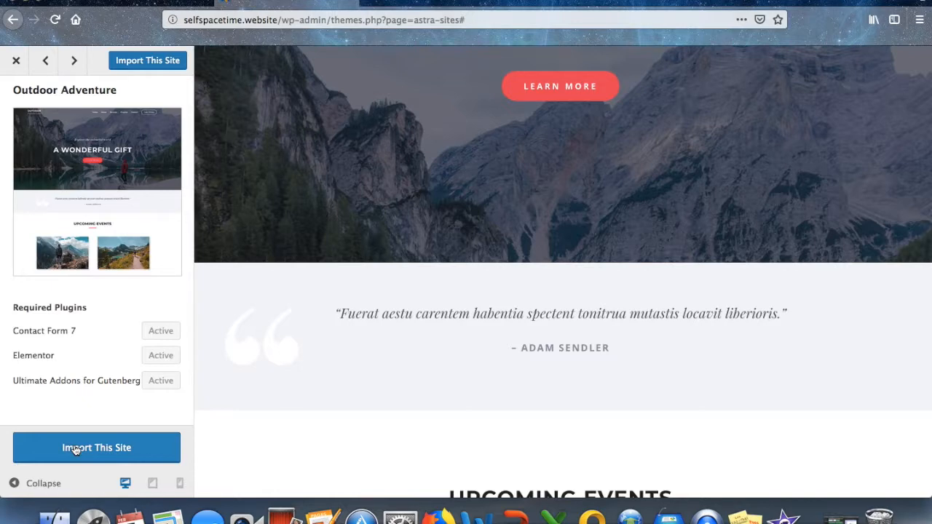
pyautogui.click(75, 449)
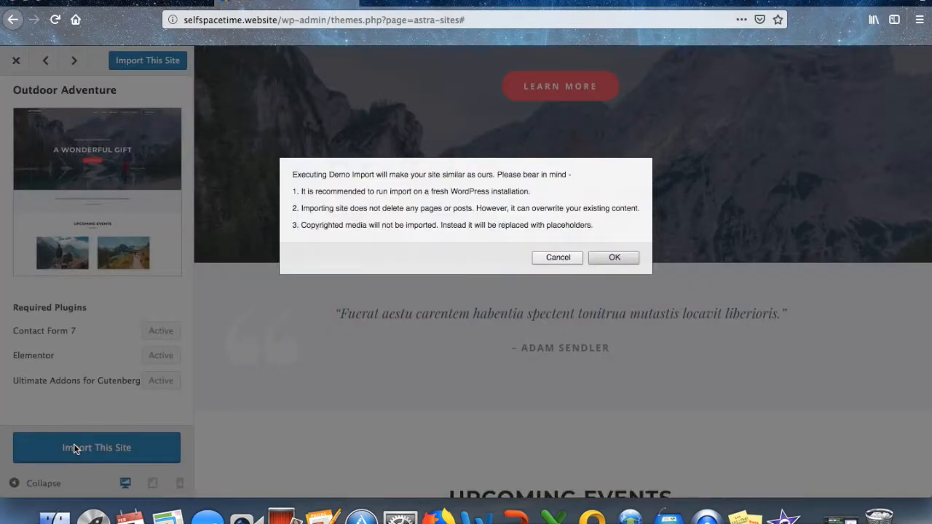
pyautogui.click(609, 256)
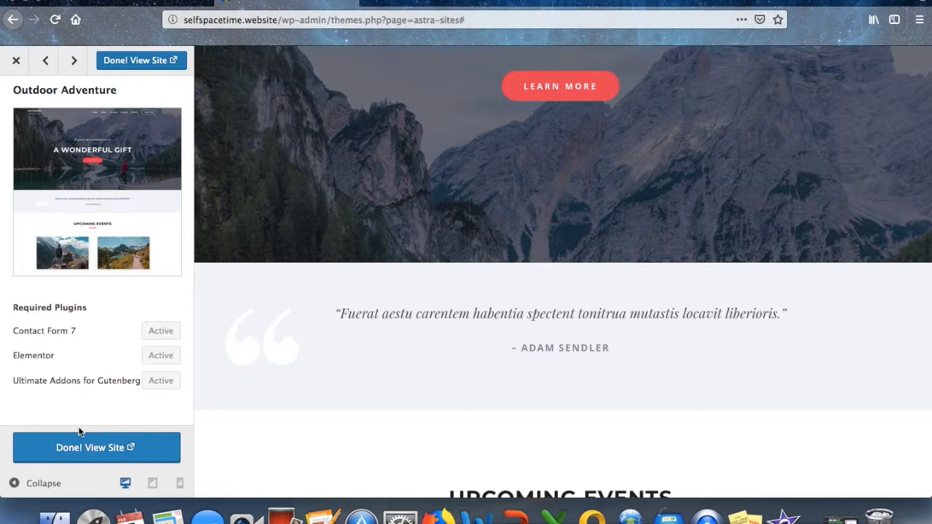
pyautogui.click(126, 64)
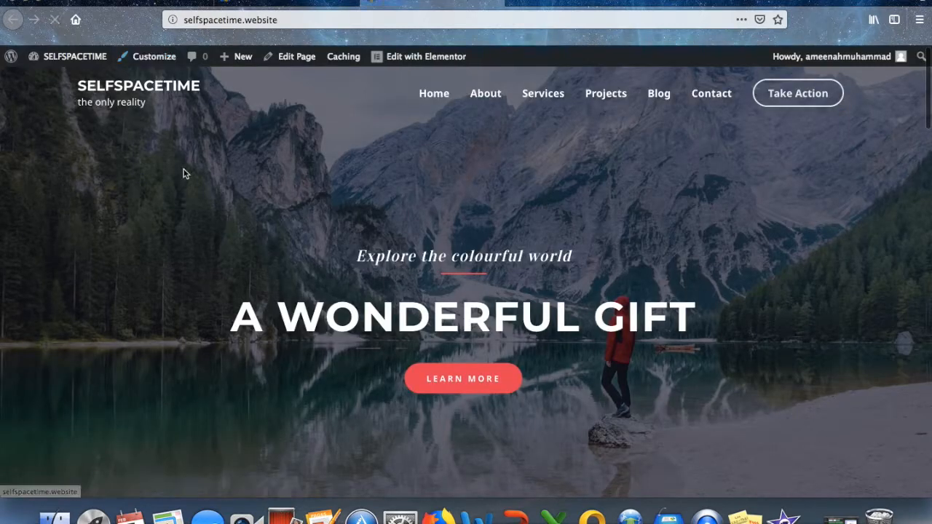
# Scroll through the imported homepage, reviewing its Upcoming Events section and contact footer.
pyautogui.scroll(-8, 184, 174)
pyautogui.scroll(8, 184, 174)
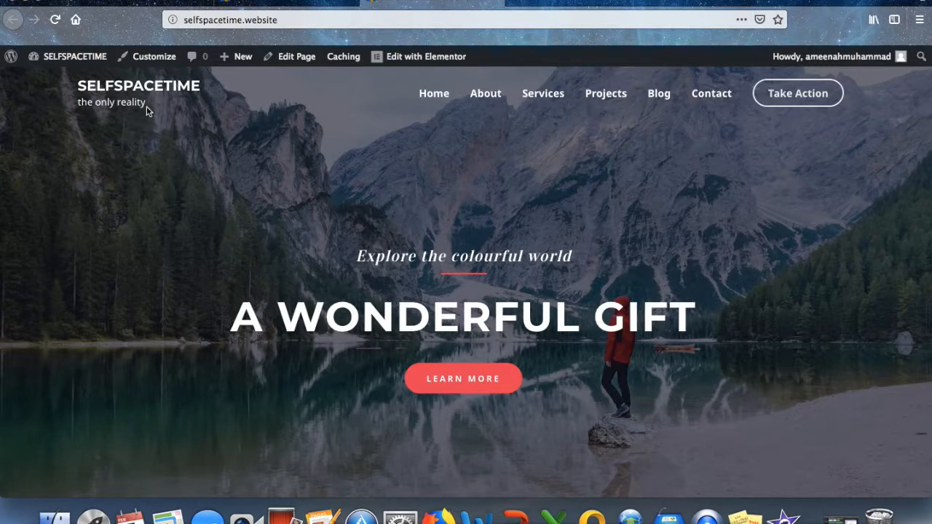
pyautogui.scroll(-8, 534, 241)
pyautogui.scroll(8, 535, 241)
pyautogui.scroll(-1, 523, 158)
pyautogui.scroll(-15, 523, 158)
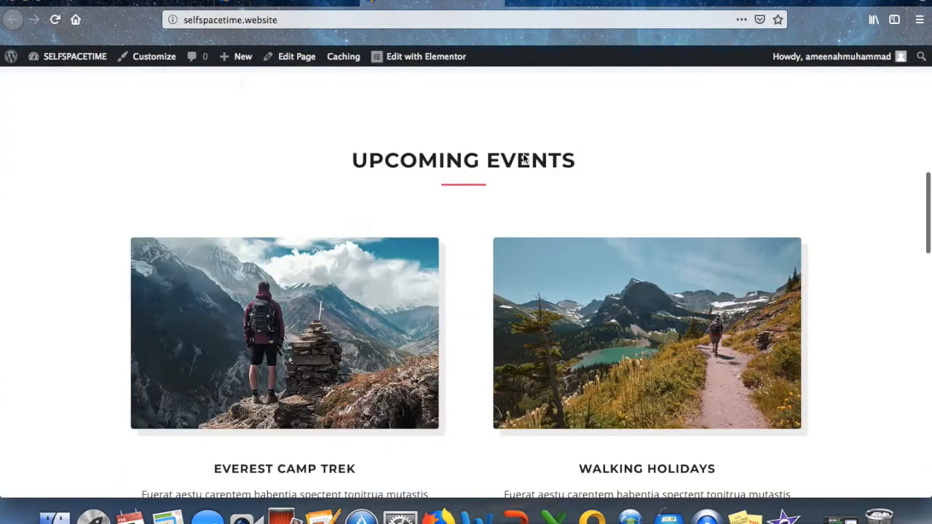
pyautogui.scroll(-6, 523, 158)
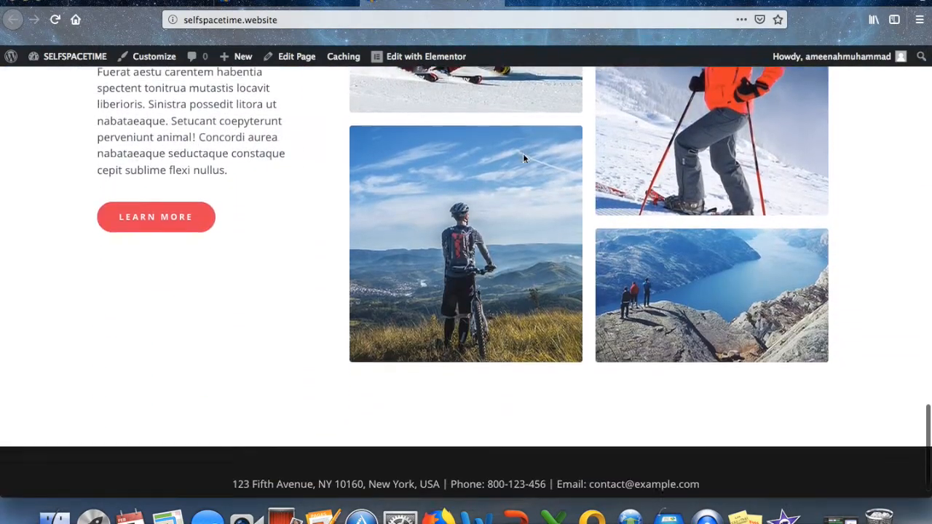
pyautogui.scroll(10, 523, 158)
pyautogui.scroll(15, 523, 157)
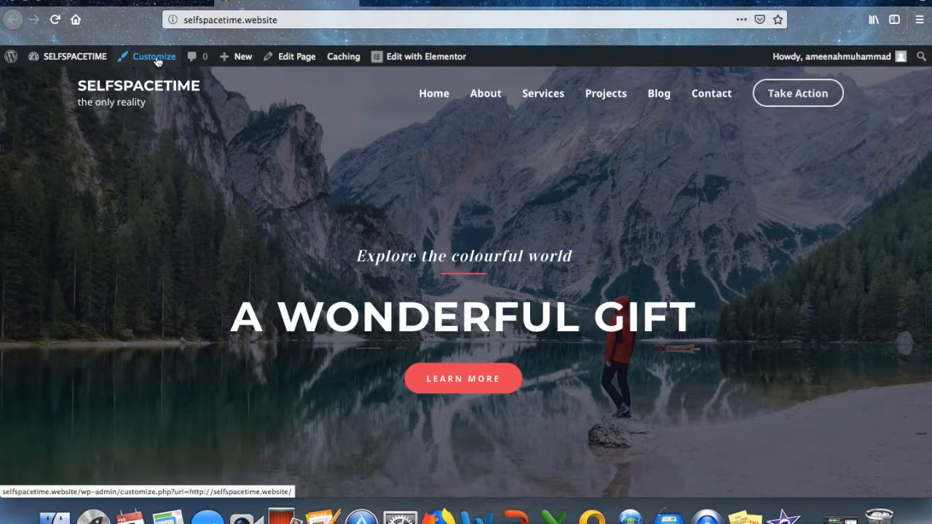
# In the theme Customizer, go to Layout > Header > Site Identity.
pyautogui.click(156, 61)
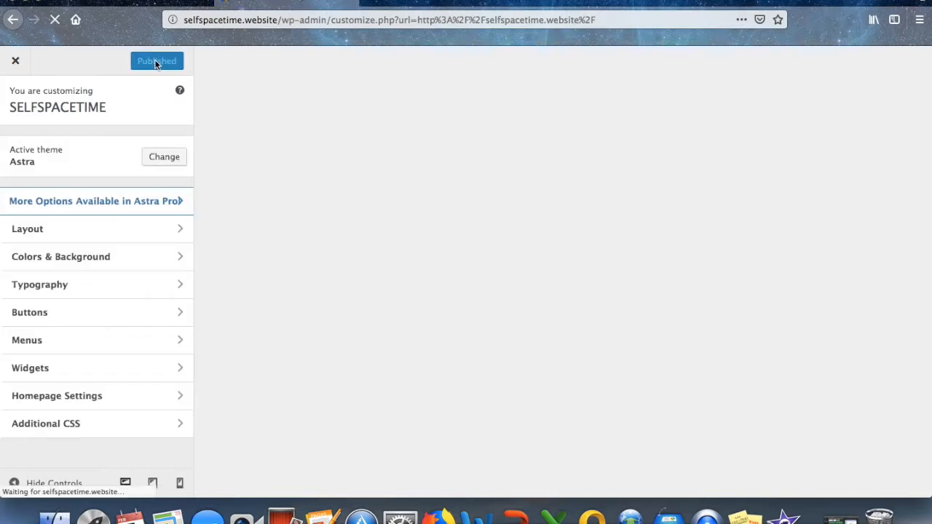
pyautogui.click(97, 228)
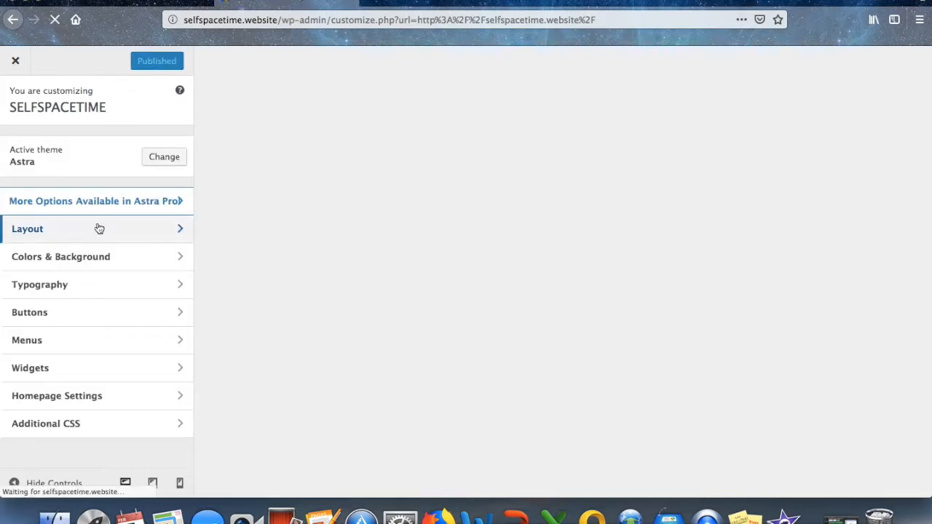
pyautogui.click(94, 145)
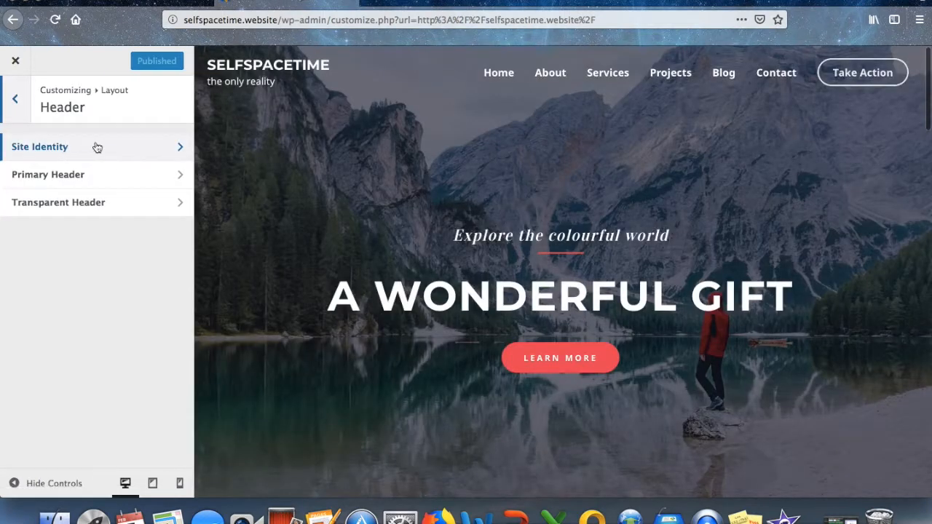
pyautogui.click(97, 147)
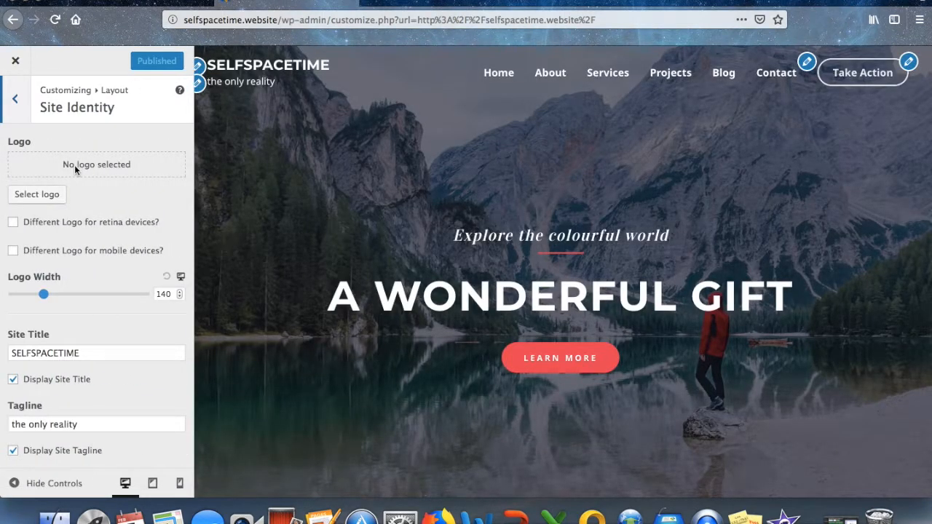
# Upload M31_Spiral_Galaxy.jpg and set it as the site logo, skipping cropping.
pyautogui.click(52, 195)
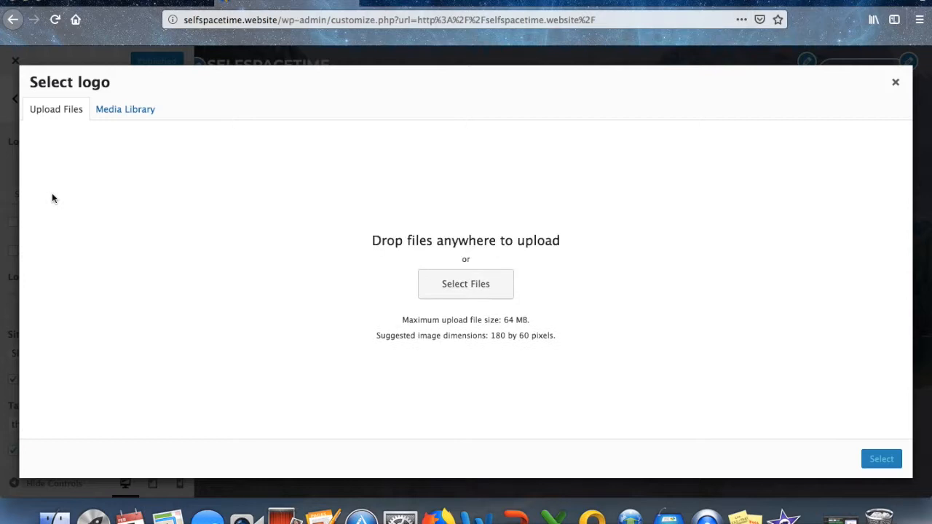
pyautogui.click(460, 288)
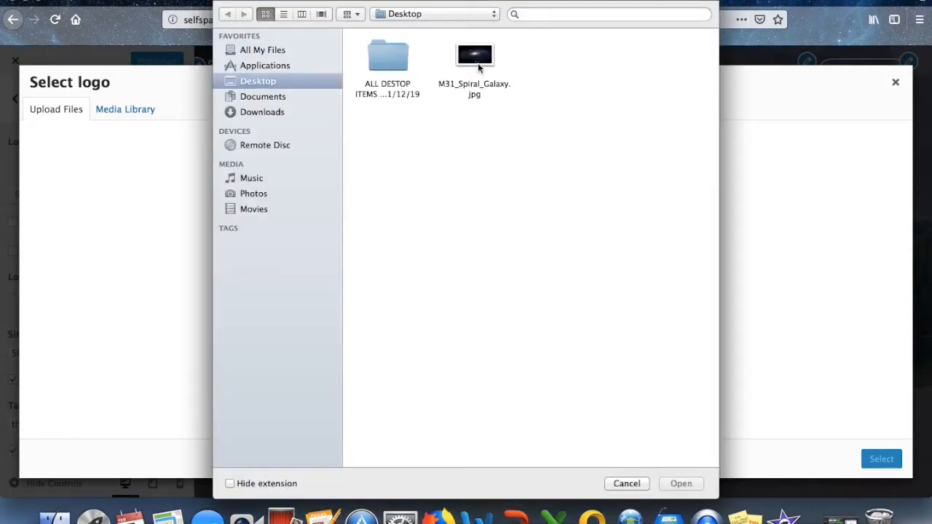
pyautogui.click(475, 62)
pyautogui.click(677, 484)
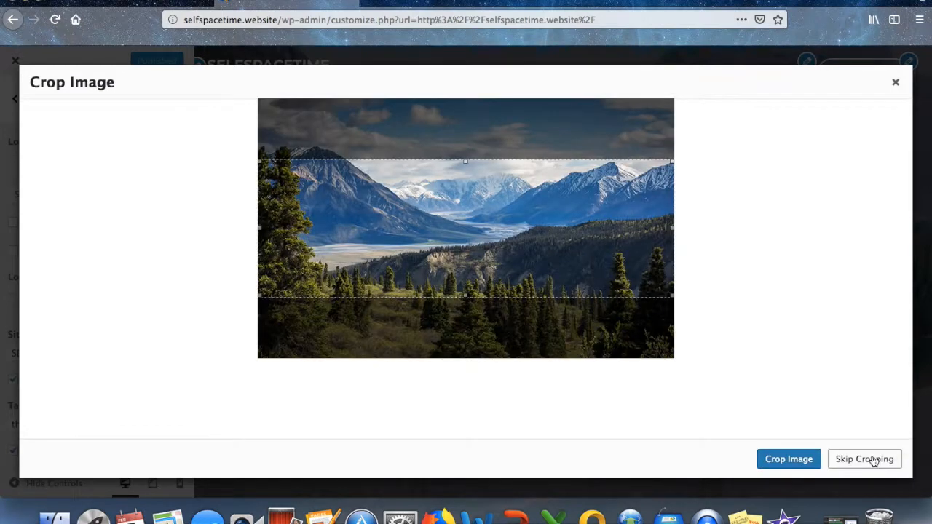
pyautogui.click(856, 460)
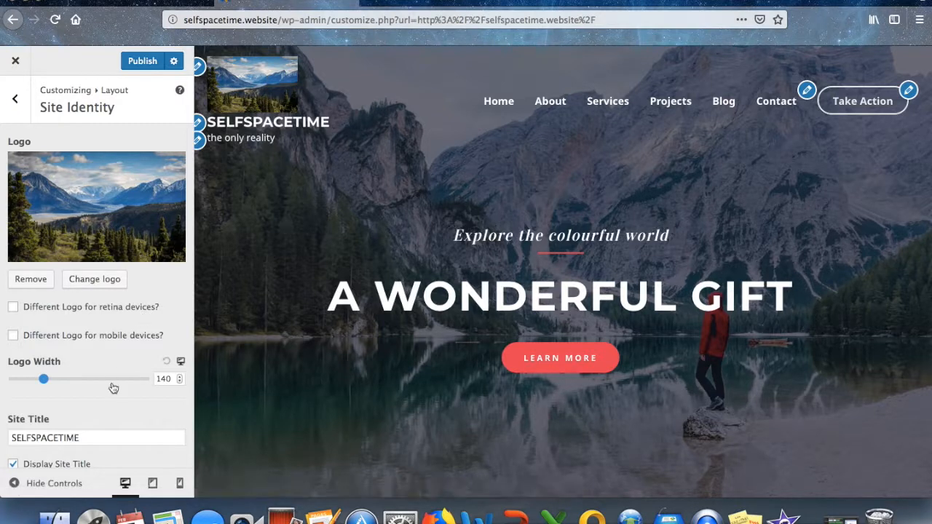
# Rename the site title to SELF SPACE TIME and capitalise the tagline to 'The Only Reality'.
pyautogui.scroll(-2, 111, 382)
pyautogui.click(35, 373)
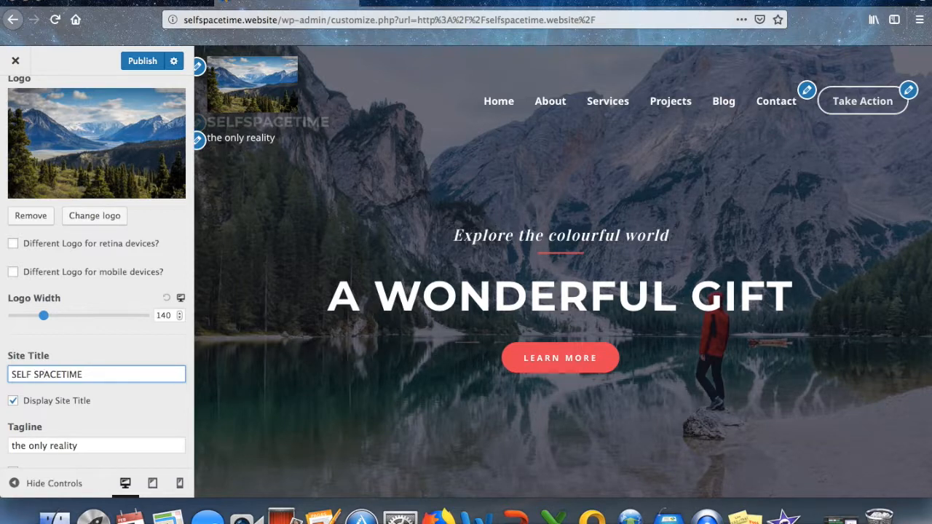
pyautogui.click(61, 374)
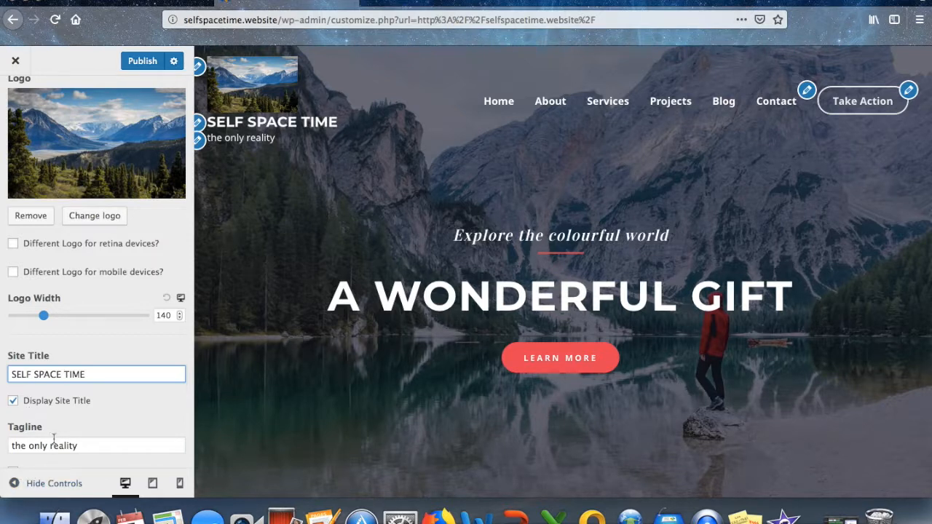
# Toggle Display Site Title, set the logo width to 75, and publish.
pyautogui.scroll(-2, 49, 446)
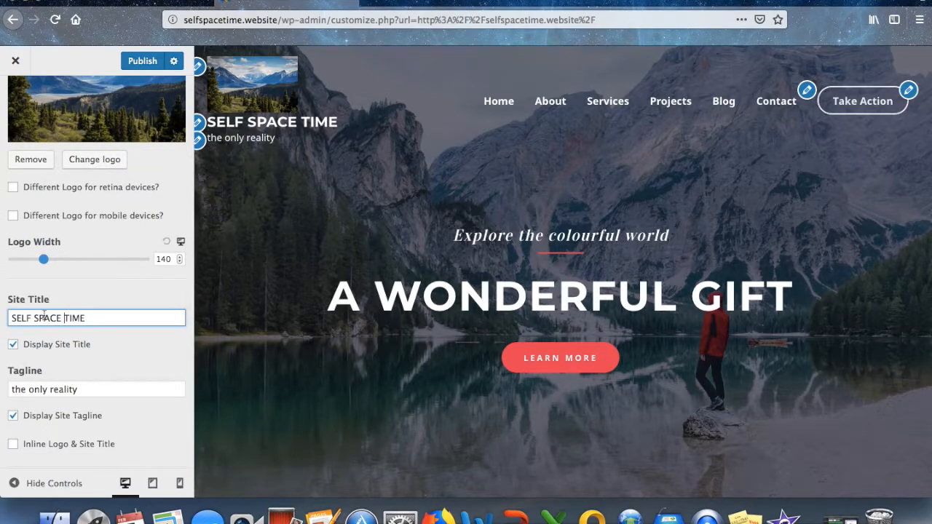
pyautogui.click(14, 345)
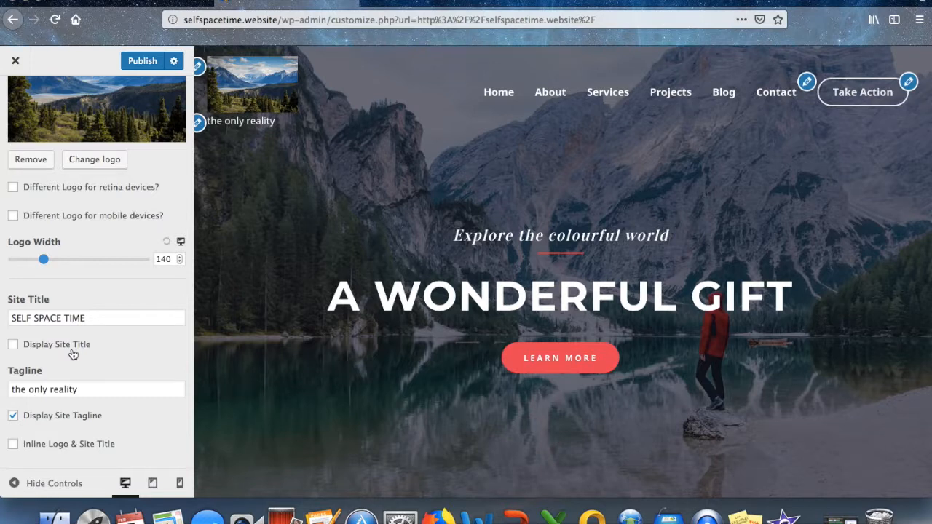
pyautogui.scroll(-1, 73, 355)
pyautogui.moveTo(44, 229); pyautogui.dragTo(32, 225)
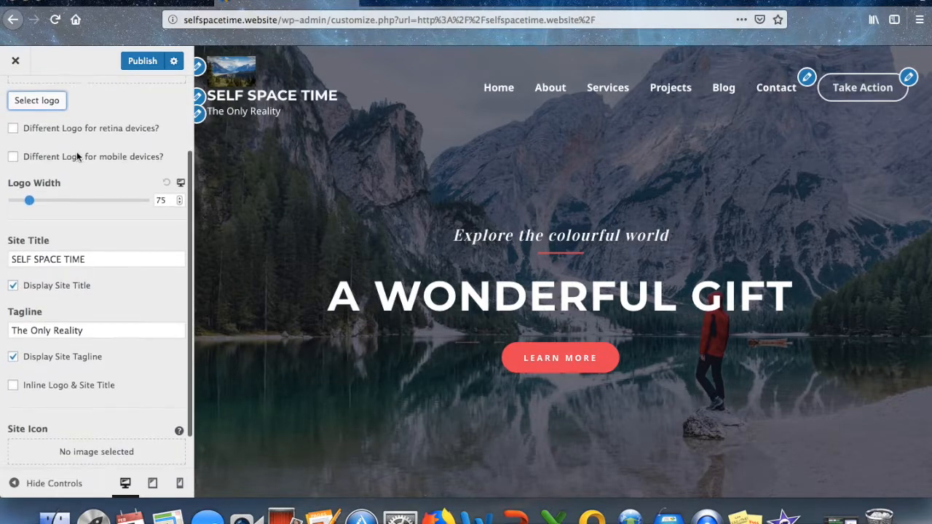
pyautogui.scroll(-1, 77, 152)
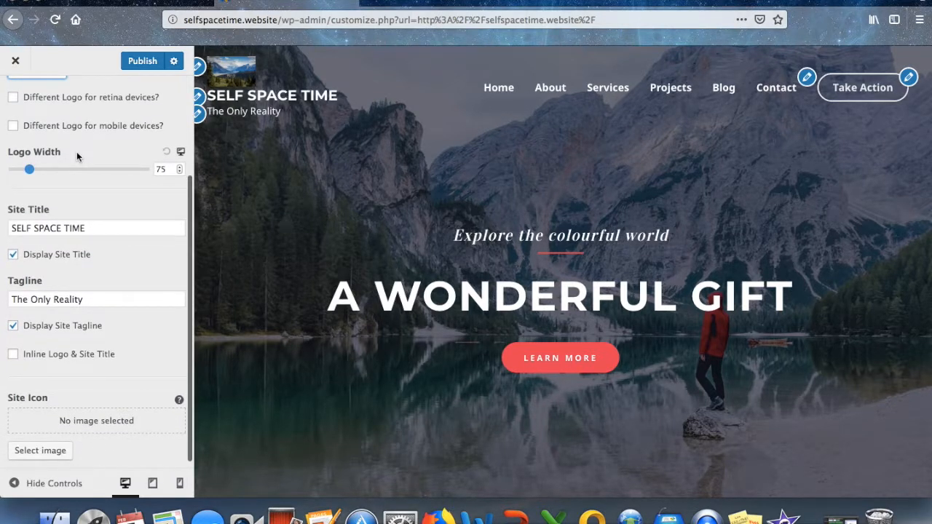
pyautogui.click(132, 62)
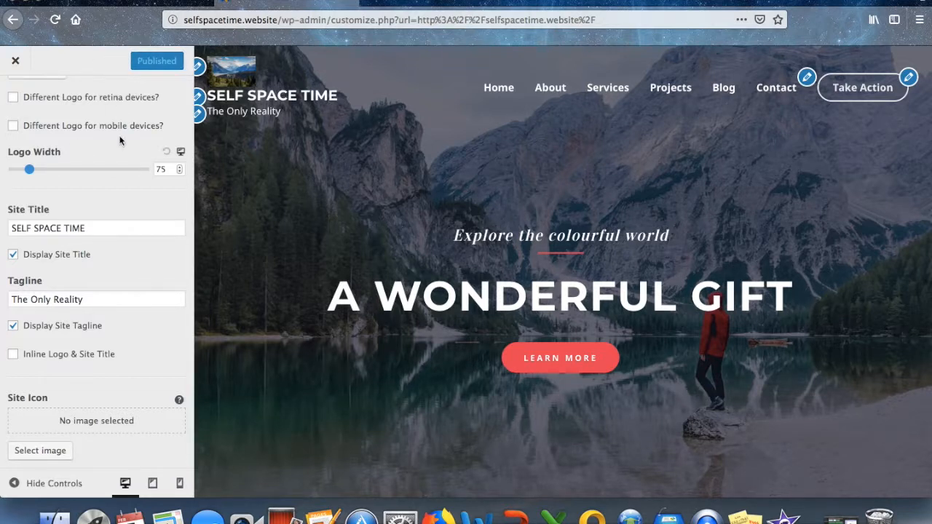
pyautogui.scroll(3, 120, 141)
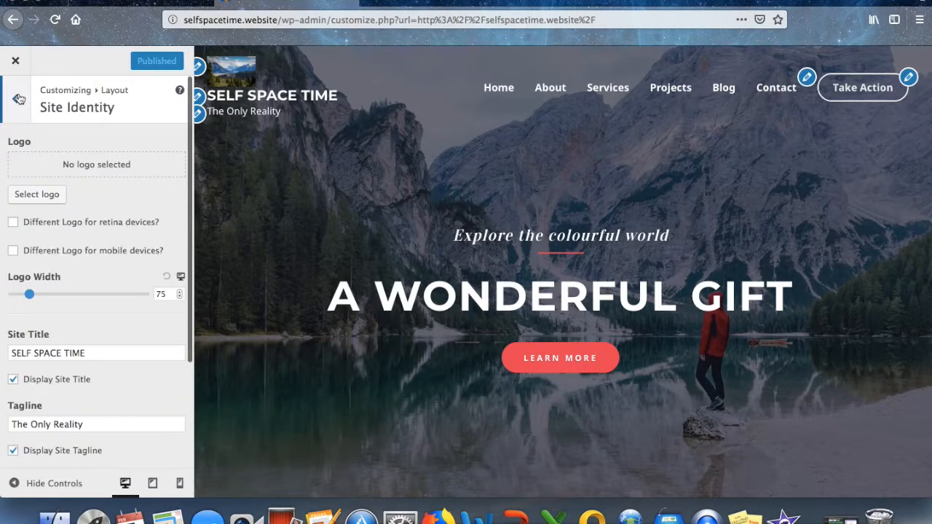
# Return to the main Customizer menu and go to Typography > Primary Header.
pyautogui.click(19, 98)
pyautogui.click(19, 98)
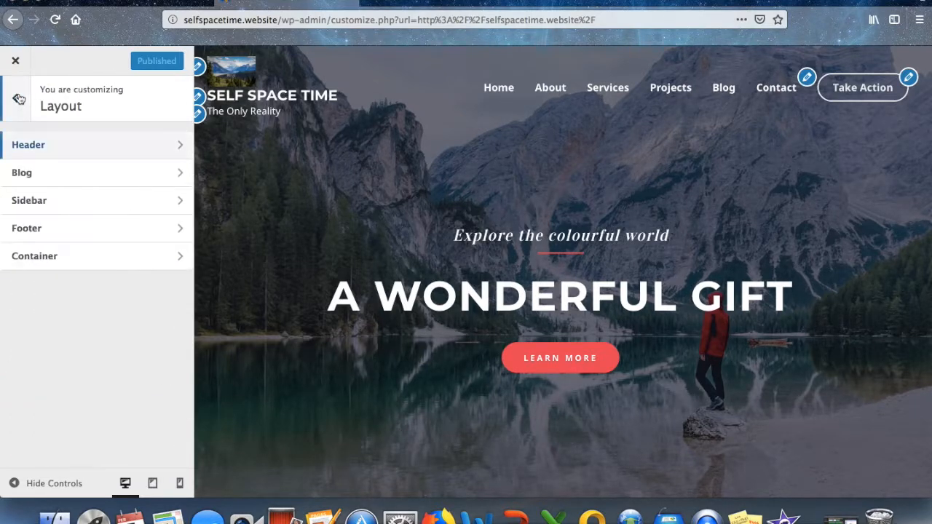
pyautogui.click(19, 98)
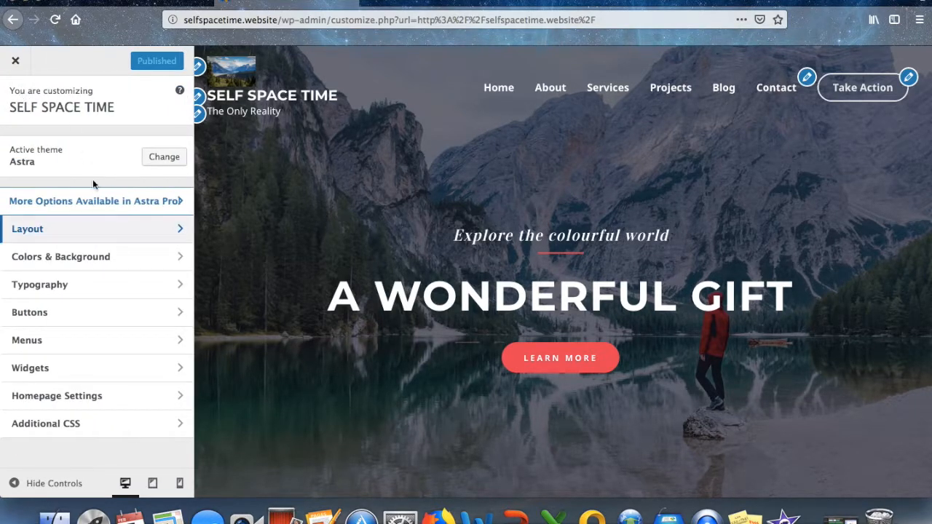
pyautogui.click(65, 287)
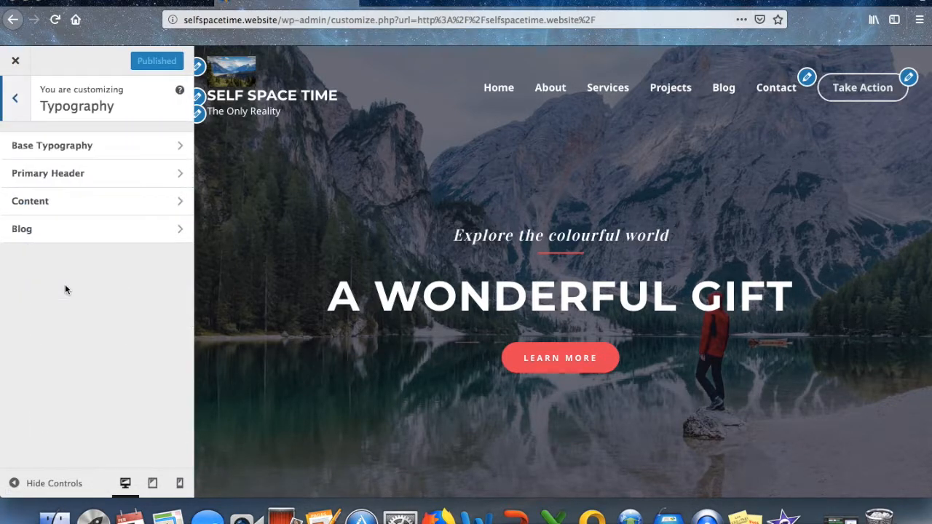
pyautogui.click(72, 175)
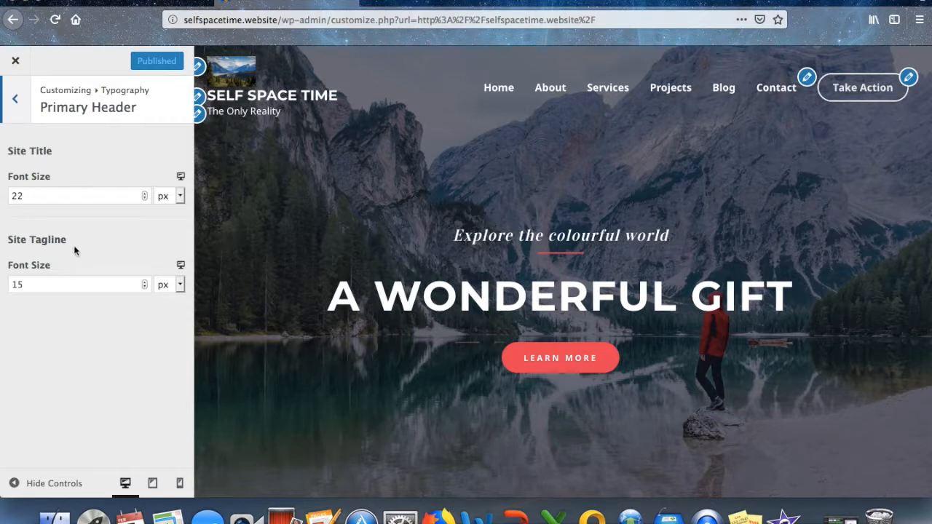
# Set the site title font size to 50 and the tagline to 25, then publish.
pyautogui.click(42, 193)
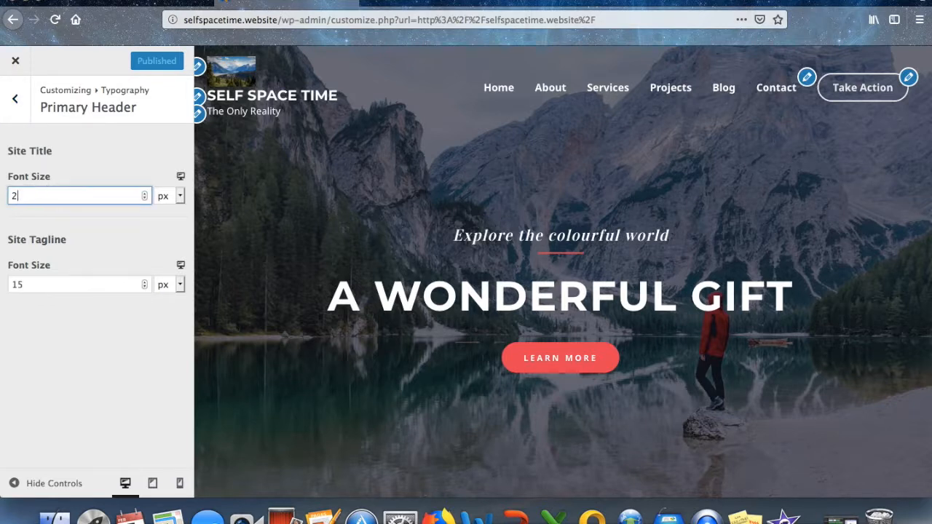
pyautogui.press('BackSpace')
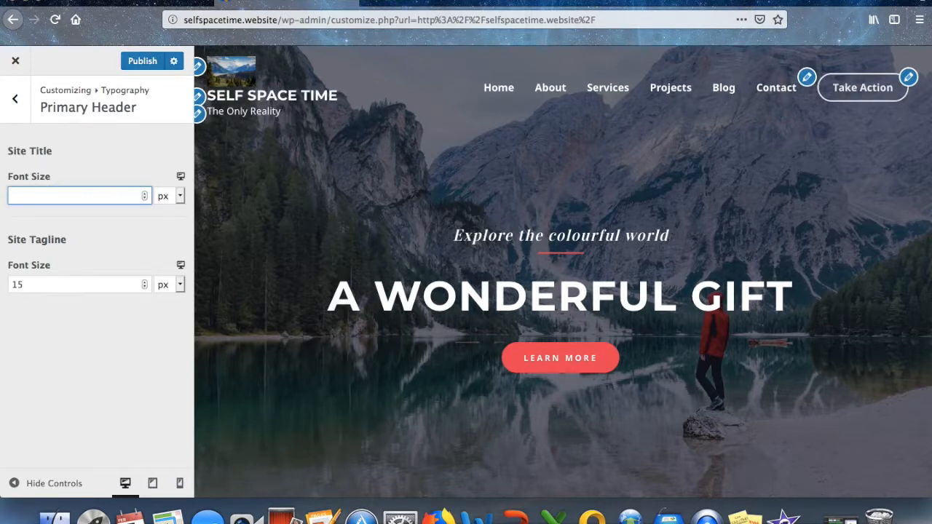
pyautogui.write('50')
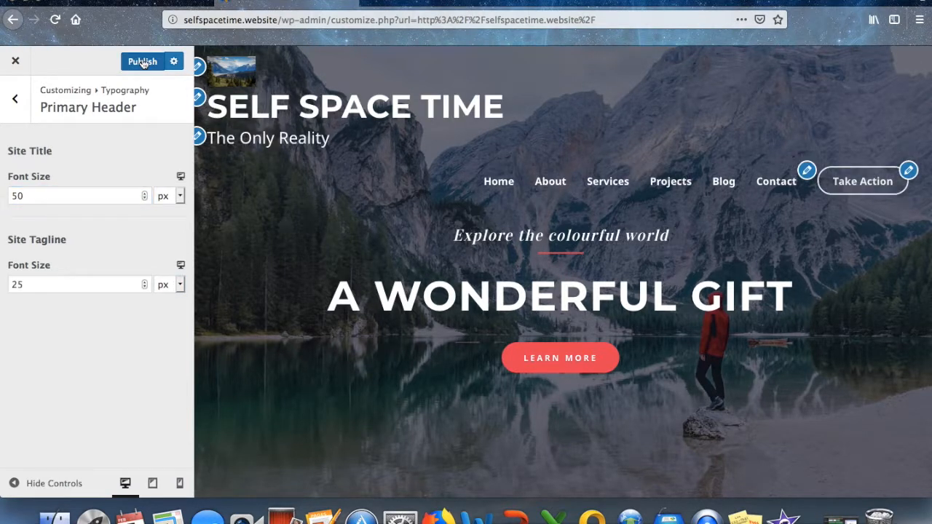
pyautogui.click(143, 63)
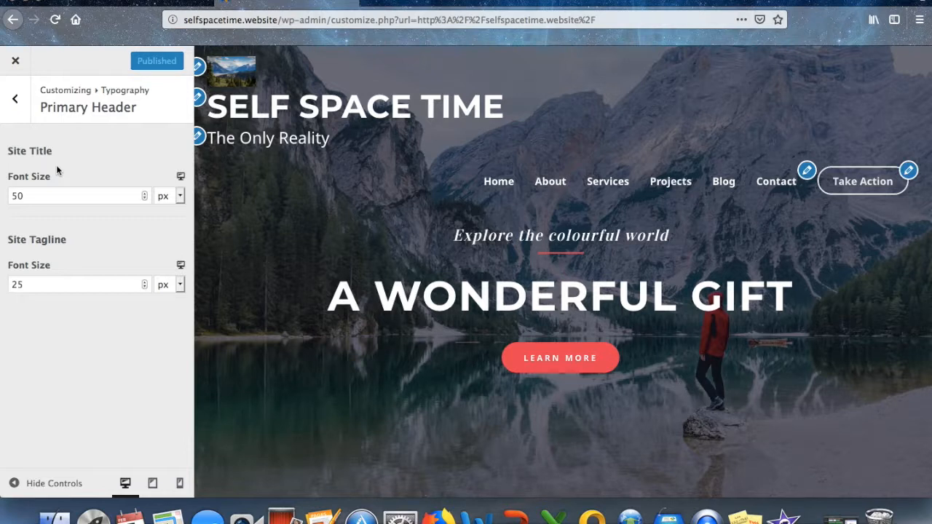
pyautogui.click(15, 99)
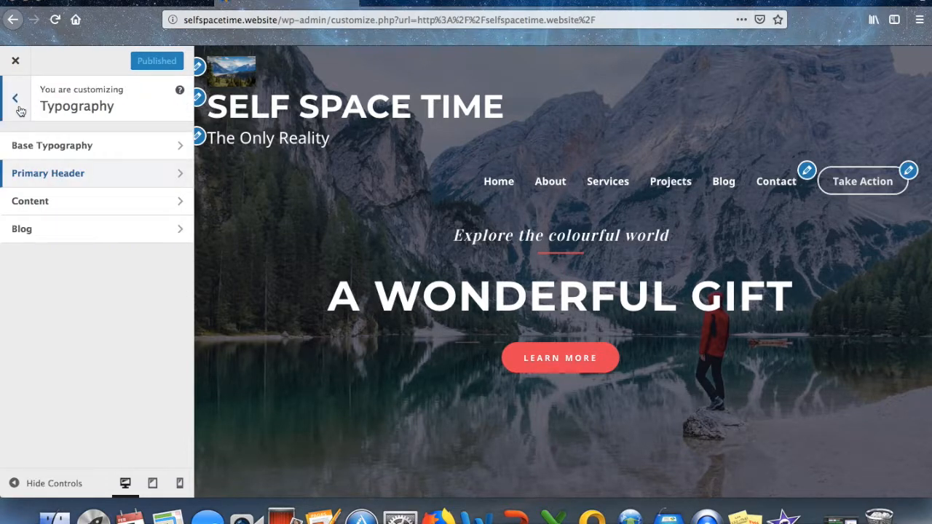
pyautogui.click(17, 103)
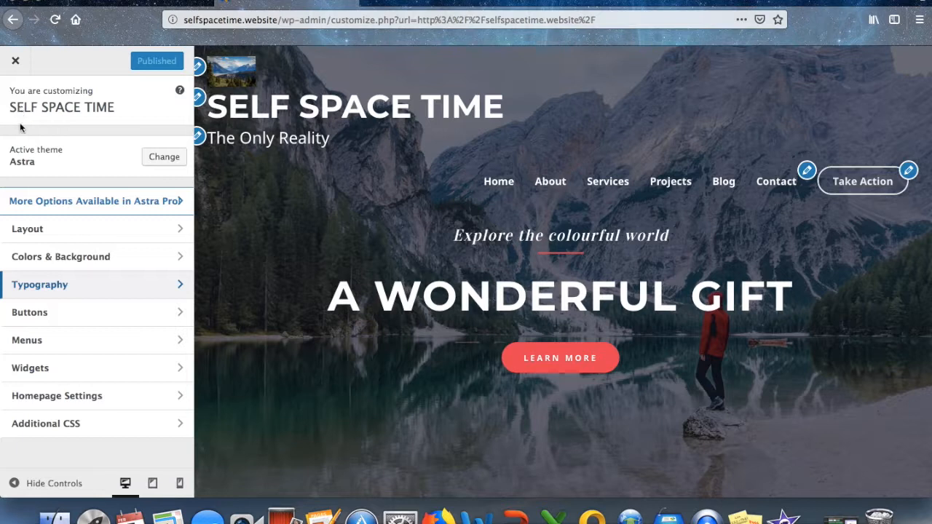
# In Colors & Background > Header > Transparent Header, try a red overlay, then remove it.
pyautogui.click(67, 256)
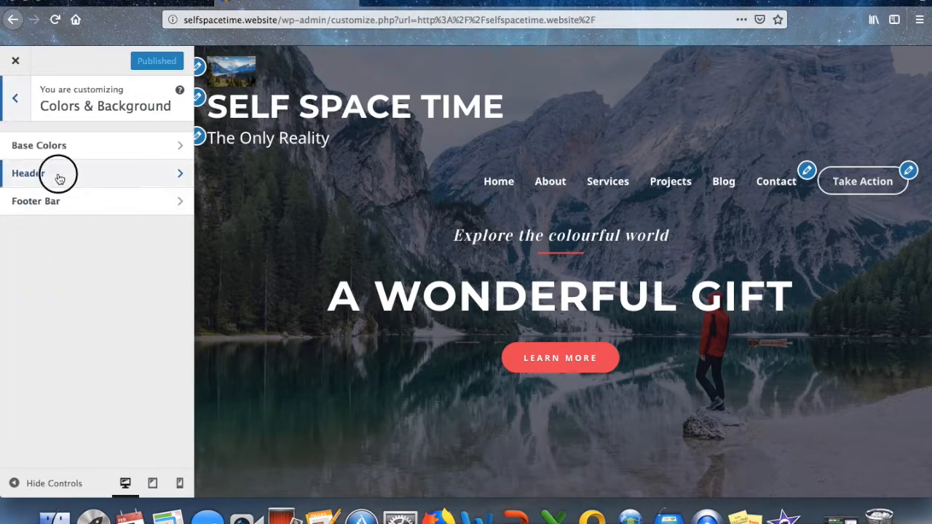
pyautogui.click(60, 179)
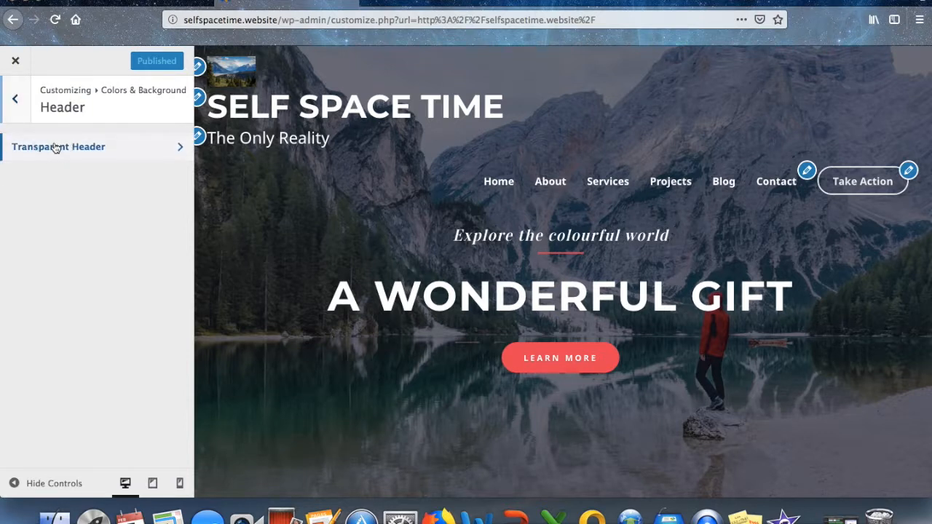
pyautogui.click(56, 148)
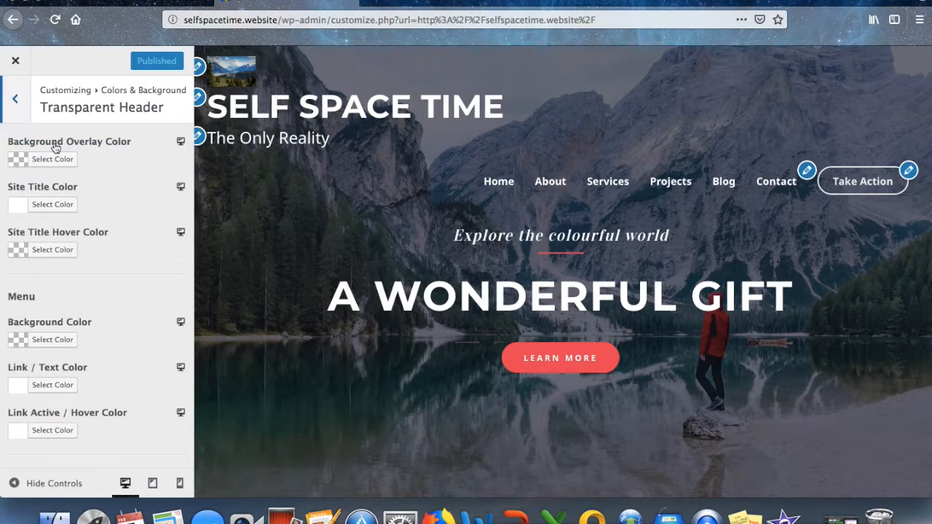
pyautogui.click(17, 158)
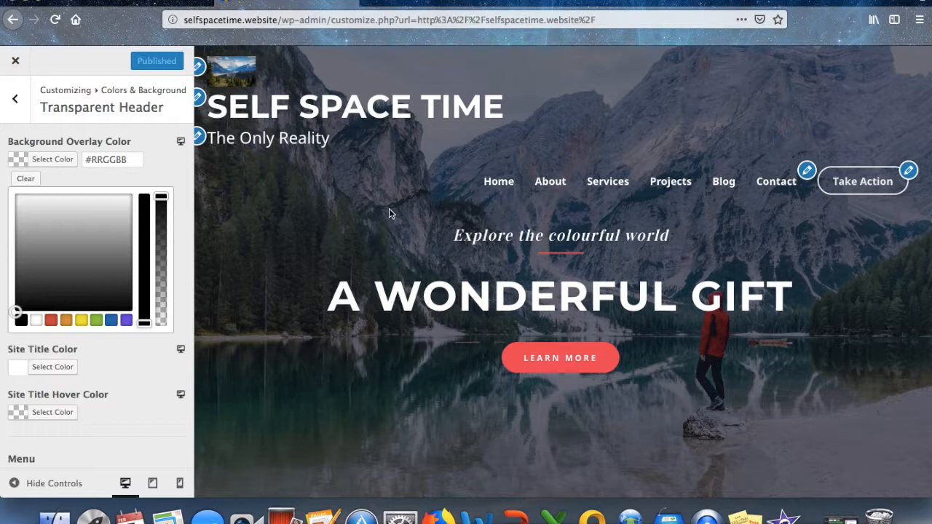
pyautogui.click(51, 322)
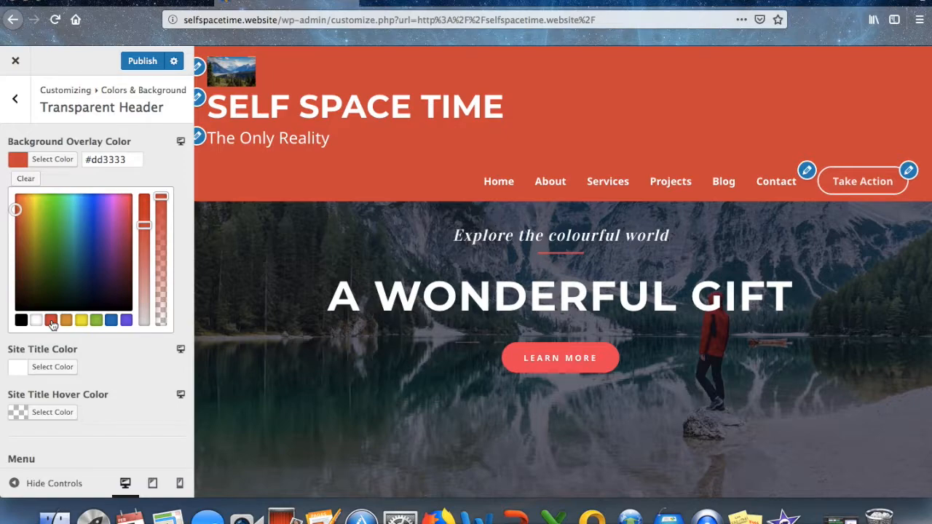
pyautogui.click(26, 178)
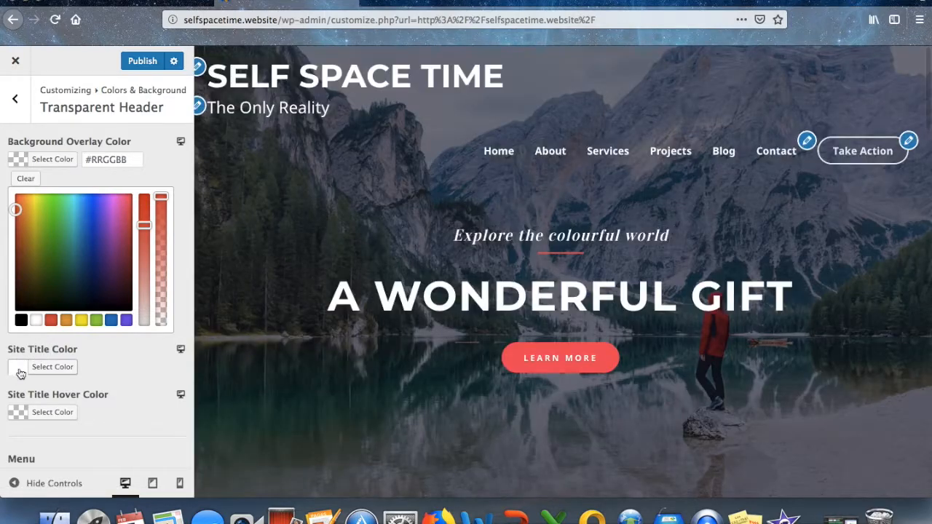
# Set the transparent header's site title hover colour to white.
pyautogui.click(16, 370)
pyautogui.click(51, 365)
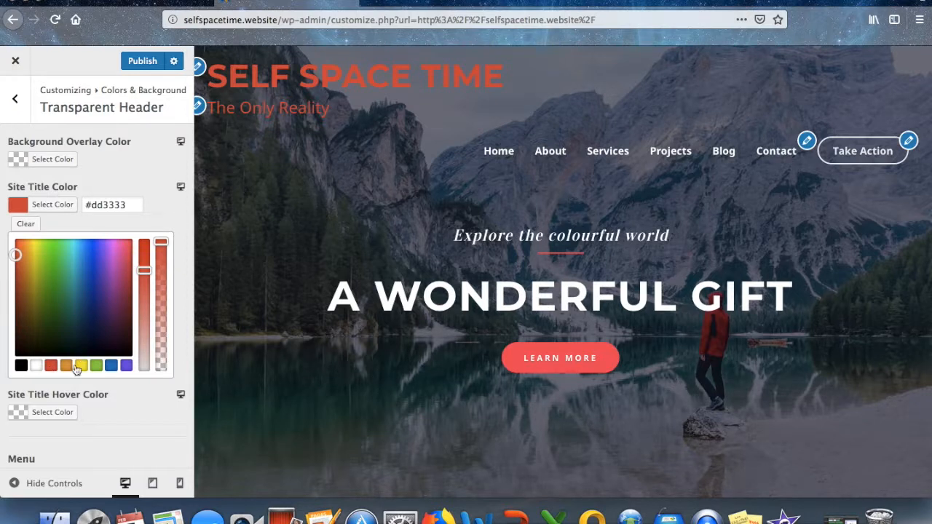
pyautogui.click(20, 414)
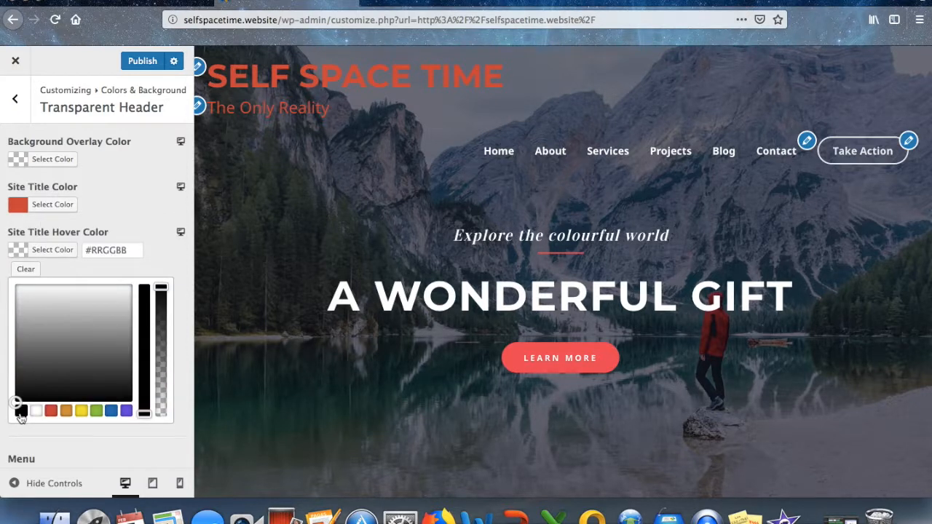
pyautogui.click(36, 411)
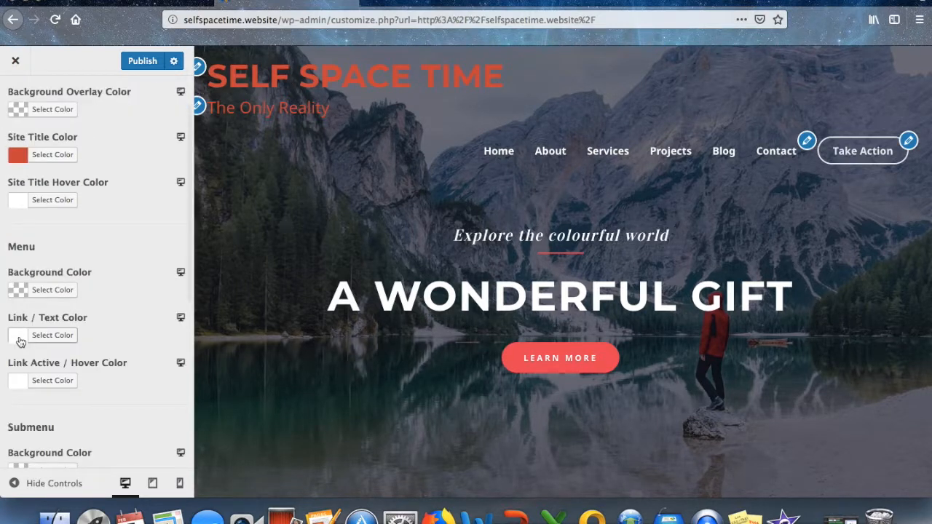
pyautogui.scroll(-1, 21, 342)
pyautogui.scroll(-5, 20, 341)
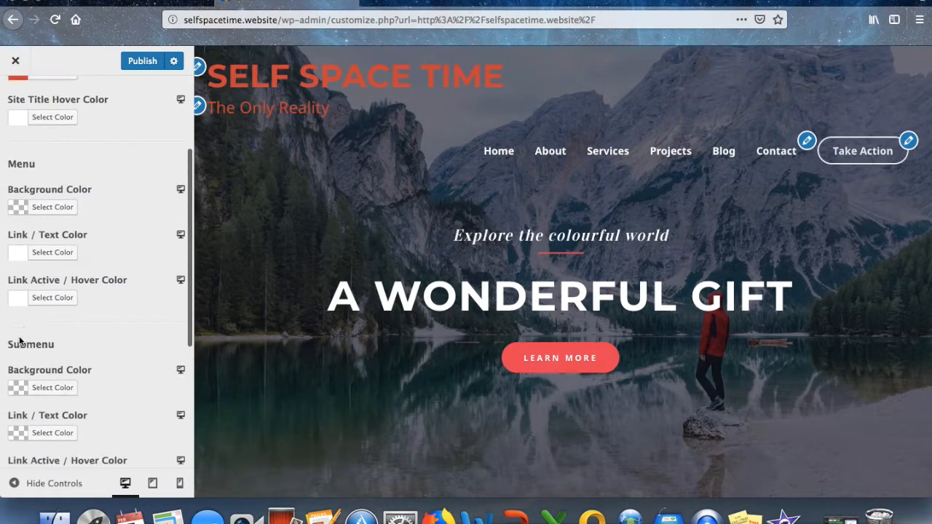
pyautogui.scroll(-2, 20, 342)
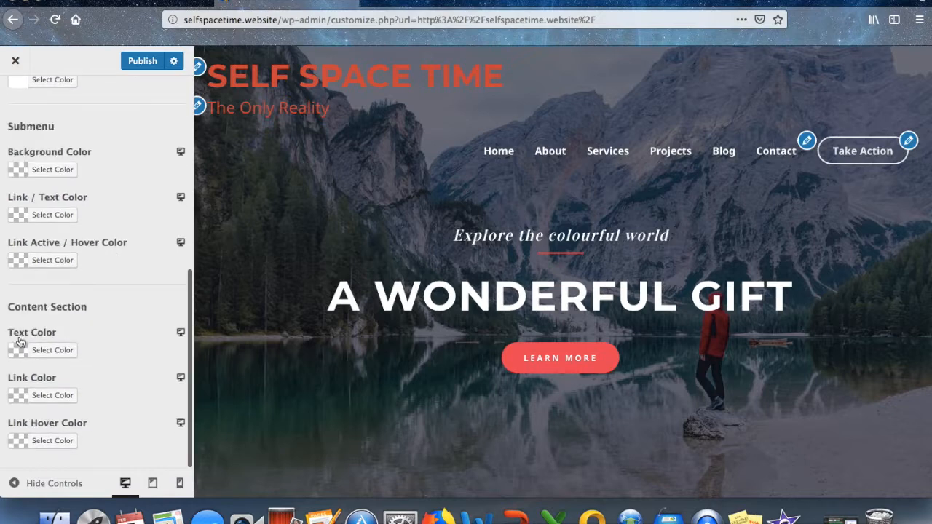
pyautogui.scroll(8, 20, 341)
# Make the site title colour white, publish, and close the Customizer.
pyautogui.click(19, 205)
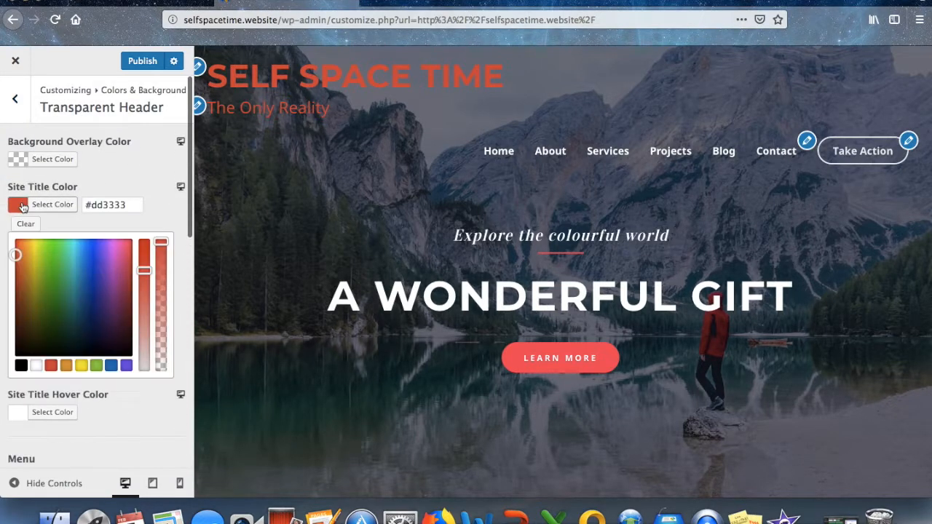
pyautogui.click(35, 368)
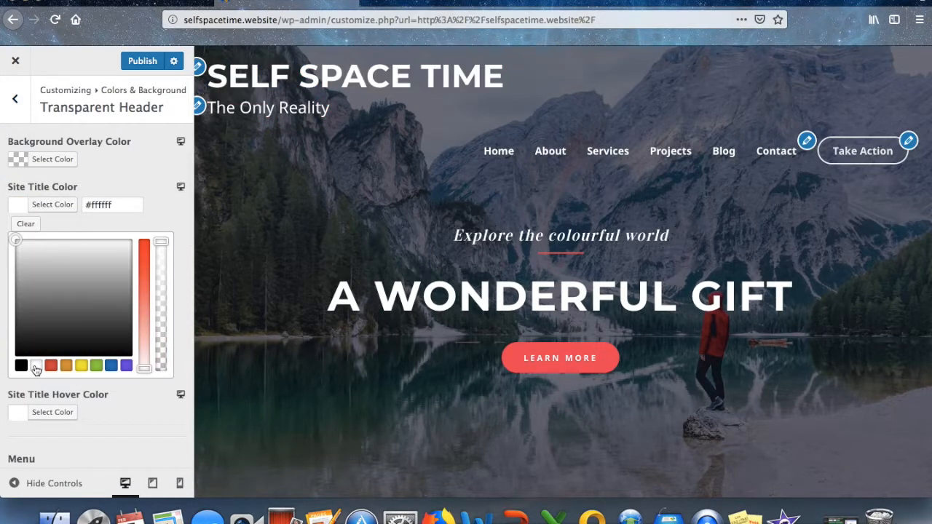
pyautogui.click(139, 61)
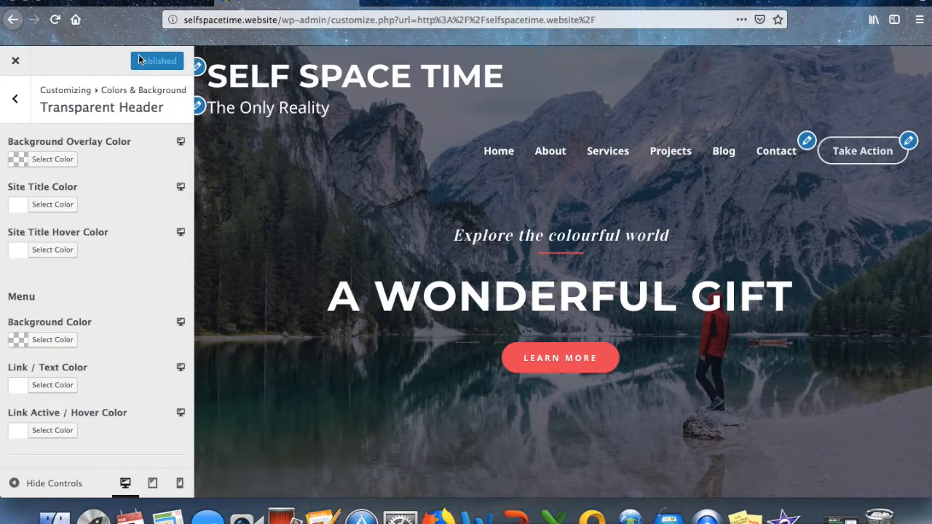
pyautogui.click(16, 60)
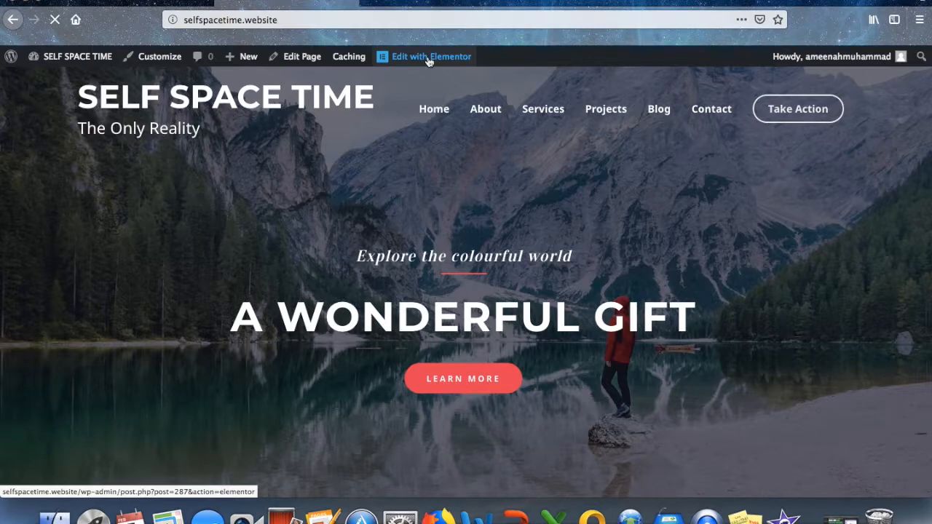
# Launch Edit with Elementor for the homepage from the admin bar.
pyautogui.click(428, 61)
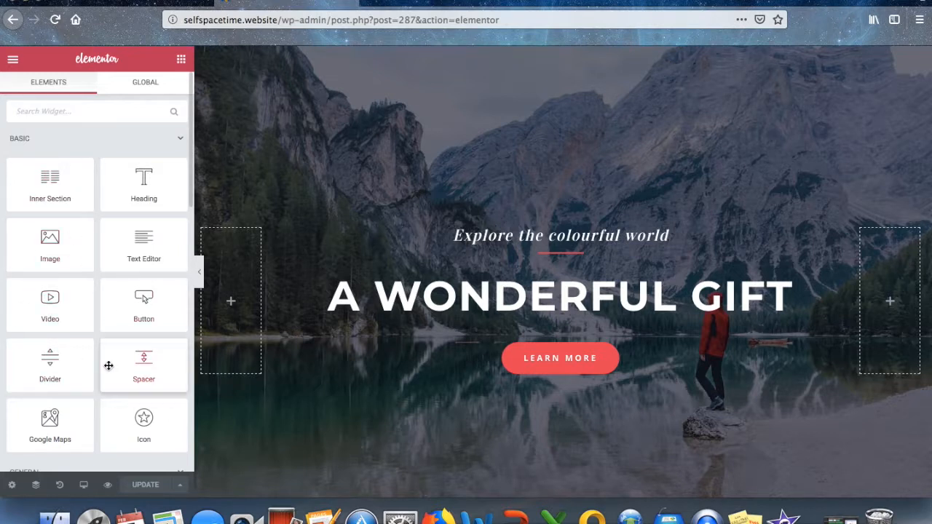
# Change the hero heading to 'the only reality' and the subheading to 'KNOWLEDGE OF SELF'.
pyautogui.click(800, 294)
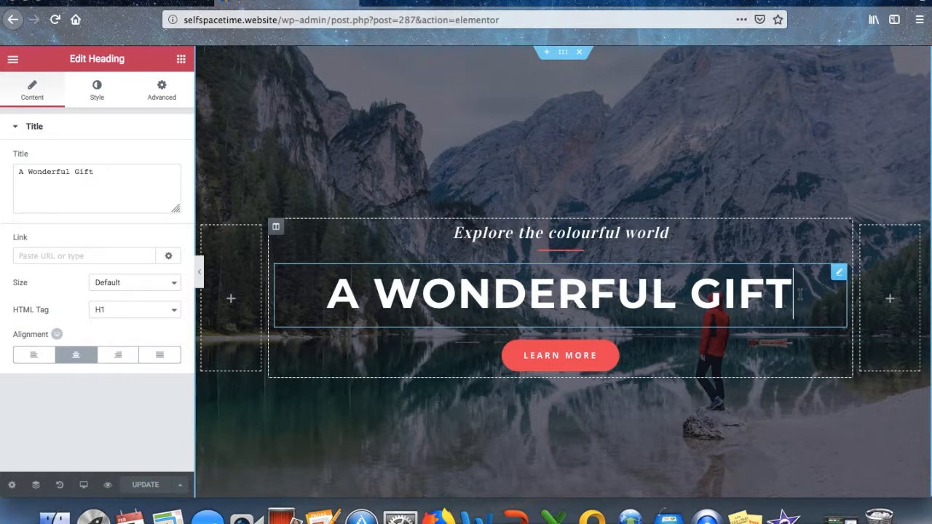
pyautogui.press('BackSpace')
pyautogui.press('BackSpace')
pyautogui.press('BackSpace')
pyautogui.press('BackSpace')
pyautogui.press('BackSpace')
pyautogui.press('BackSpace')
pyautogui.press('BackSpace')
pyautogui.press('BackSpace')
pyautogui.press('BackSpace')
pyautogui.press('BackSpace')
pyautogui.press('BackSpace')
pyautogui.press('BackSpace')
pyautogui.press('BackSpace')
pyautogui.press('BackSpace')
pyautogui.press('BackSpace')
pyautogui.press('BackSpace')
pyautogui.write('the only realit')
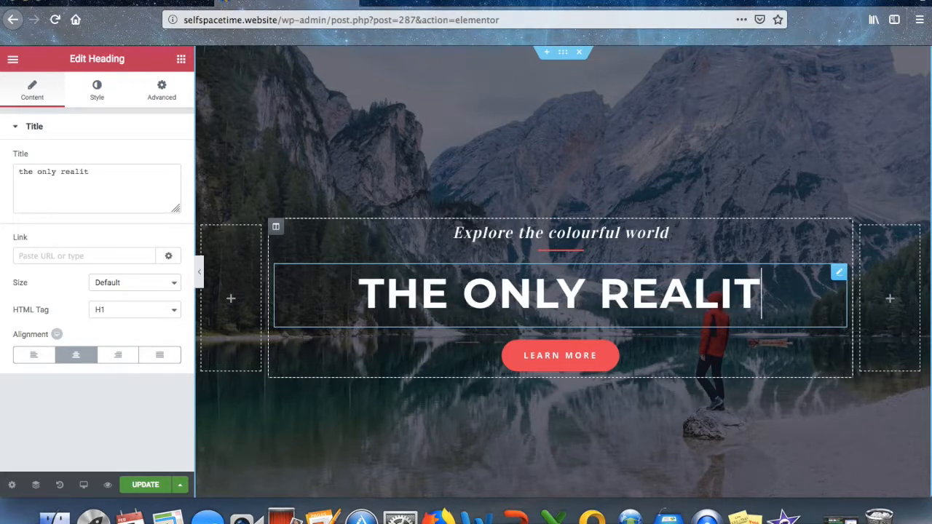
pyautogui.write('y')
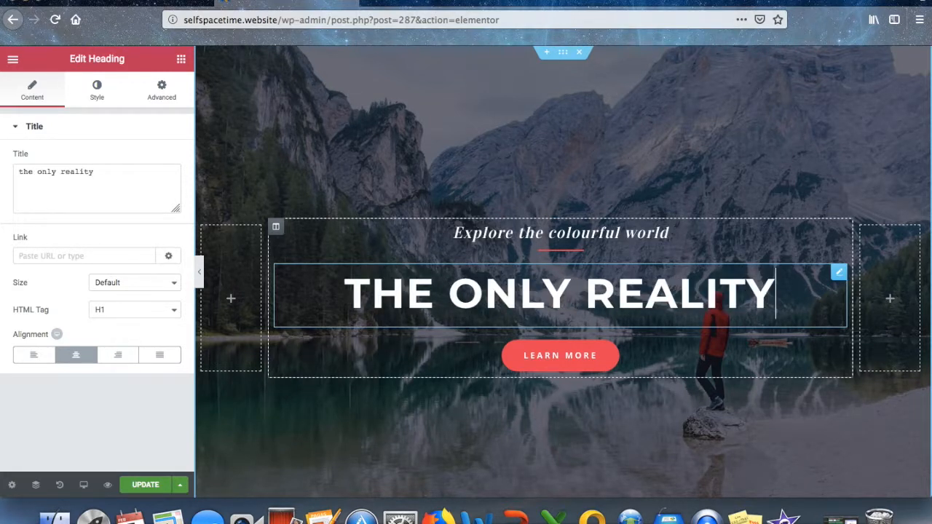
pyautogui.click(668, 233)
pyautogui.press('BackSpace')
pyautogui.press('BackSpace')
pyautogui.press('BackSpace')
pyautogui.press('BackSpace')
pyautogui.press('BackSpace')
pyautogui.press('BackSpace')
pyautogui.press('BackSpace')
pyautogui.press('BackSpace')
pyautogui.press('BackSpace')
pyautogui.press('BackSpace')
pyautogui.press('BackSpace')
pyautogui.press('BackSpace')
pyautogui.press('BackSpace')
pyautogui.press('BackSpace')
pyautogui.press('BackSpace')
pyautogui.press('BackSpace')
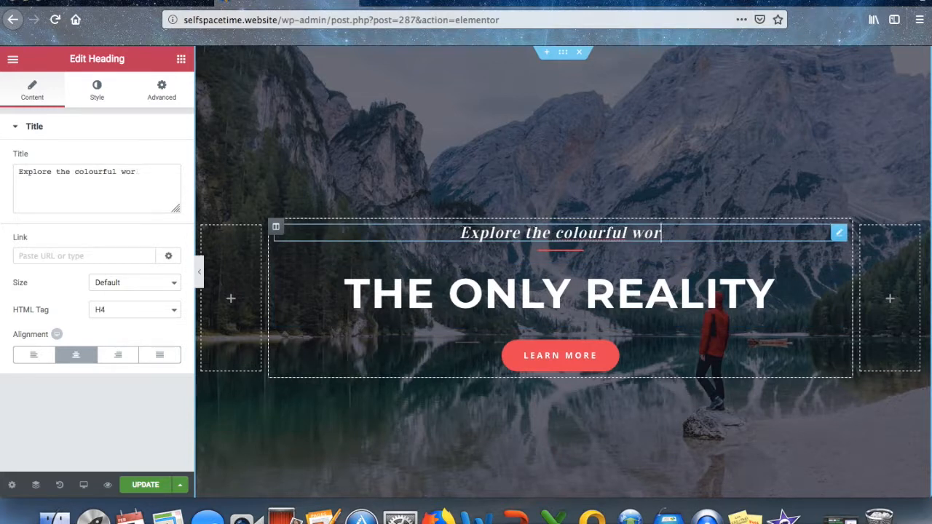
pyautogui.press('BackSpace')
pyautogui.press('BackSpace')
pyautogui.press('BackSpace')
pyautogui.press('BackSpace')
pyautogui.press('BackSpace')
pyautogui.press('BackSpace')
pyautogui.press('BackSpace')
pyautogui.press('BackSpace')
pyautogui.press('BackSpace')
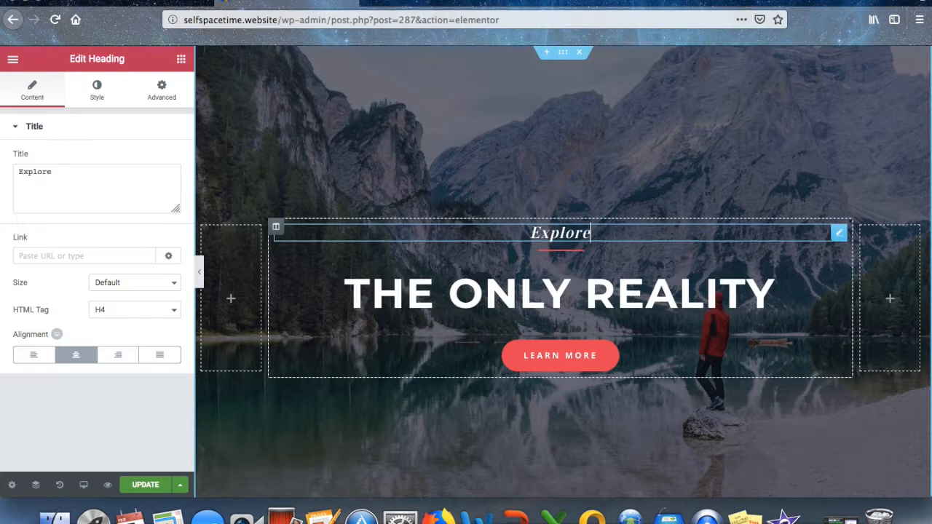
pyautogui.press('BackSpace')
pyautogui.press('BackSpace')
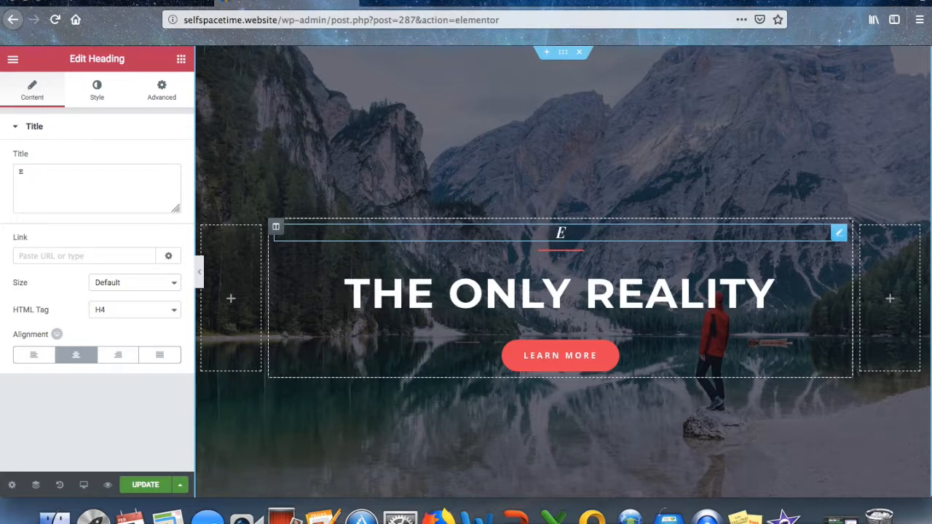
pyautogui.write('KNOW')
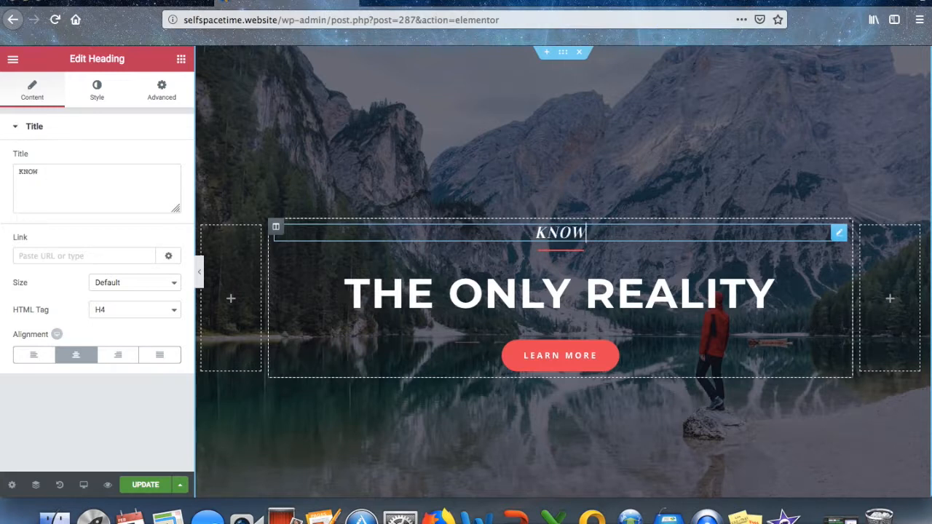
pyautogui.write('LEDGE OF SELF')
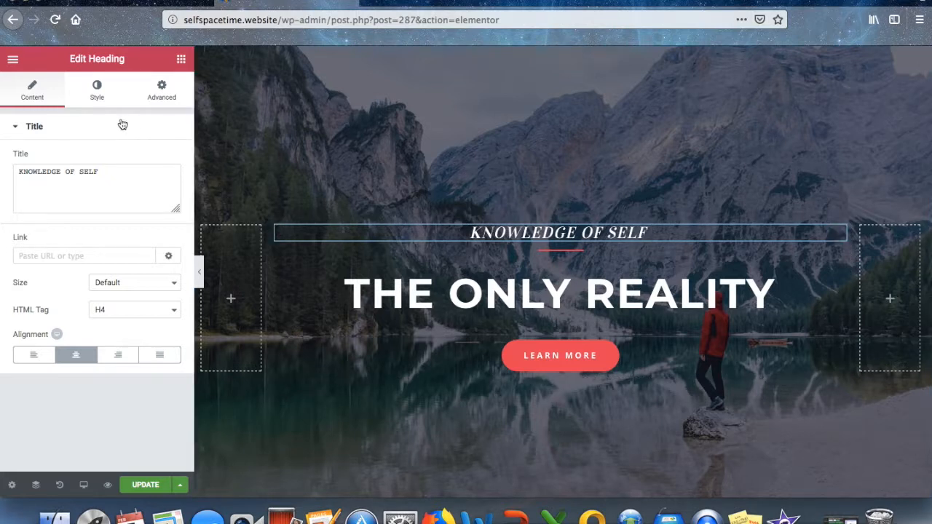
# Keep the KNOWLEDGE OF SELF text white and review its Advanced margin and padding.
pyautogui.click(97, 90)
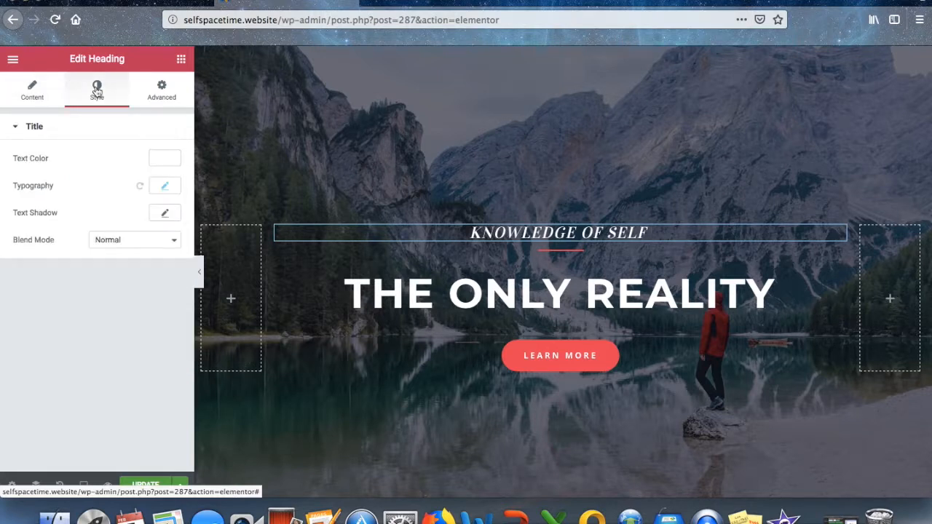
pyautogui.click(165, 159)
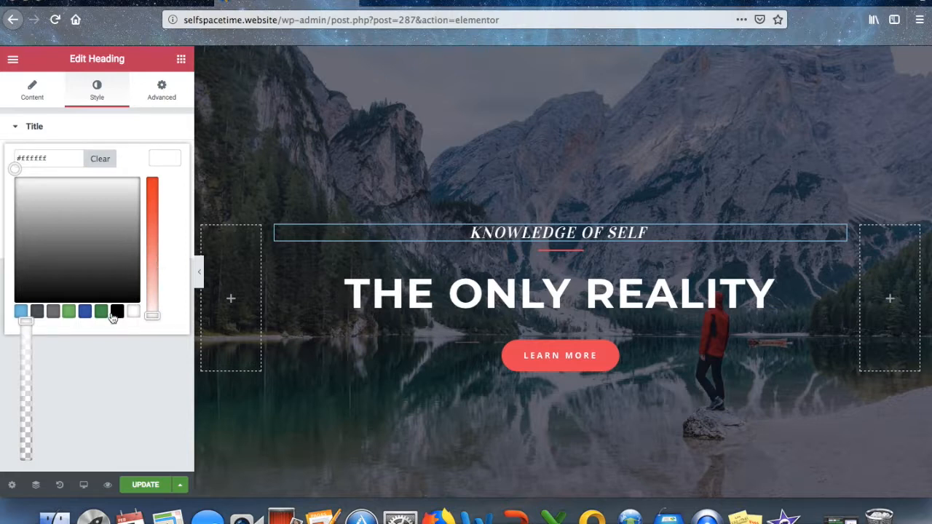
pyautogui.click(154, 317)
pyautogui.click(157, 98)
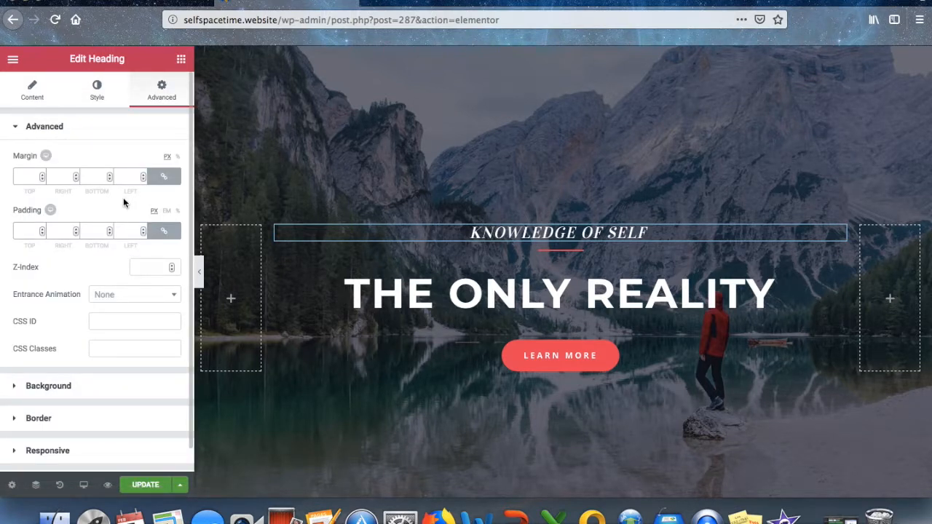
pyautogui.scroll(-1, 124, 201)
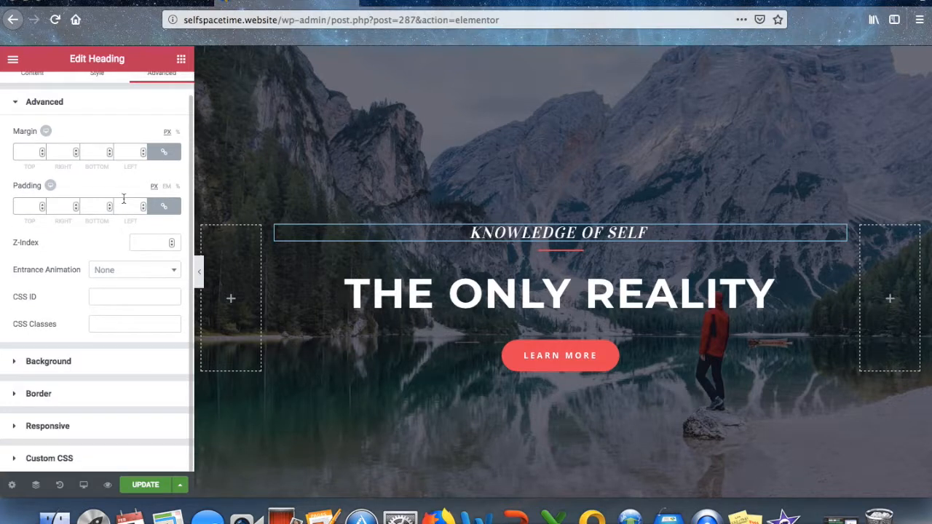
pyautogui.scroll(1, 124, 201)
pyautogui.click(108, 98)
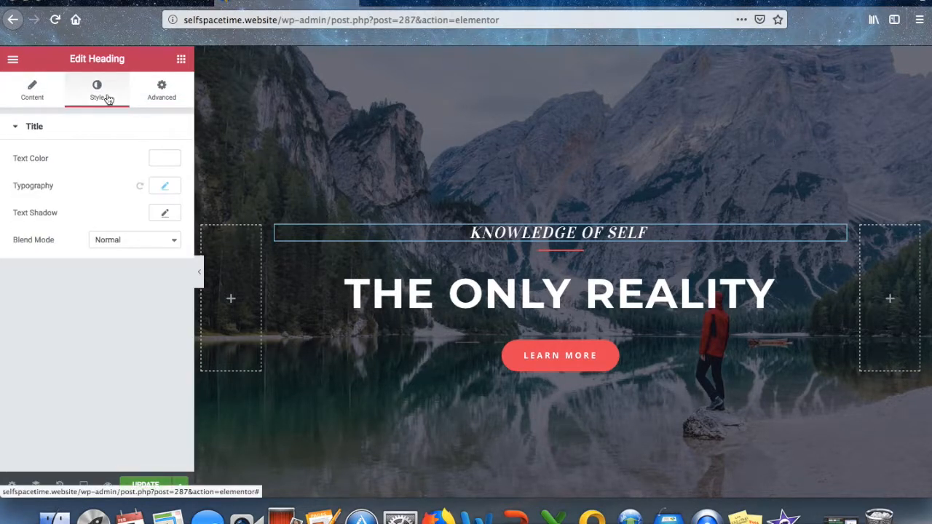
# Set the KNOWLEDGE OF SELF typography to Bold weight with Normal style.
pyautogui.click(166, 185)
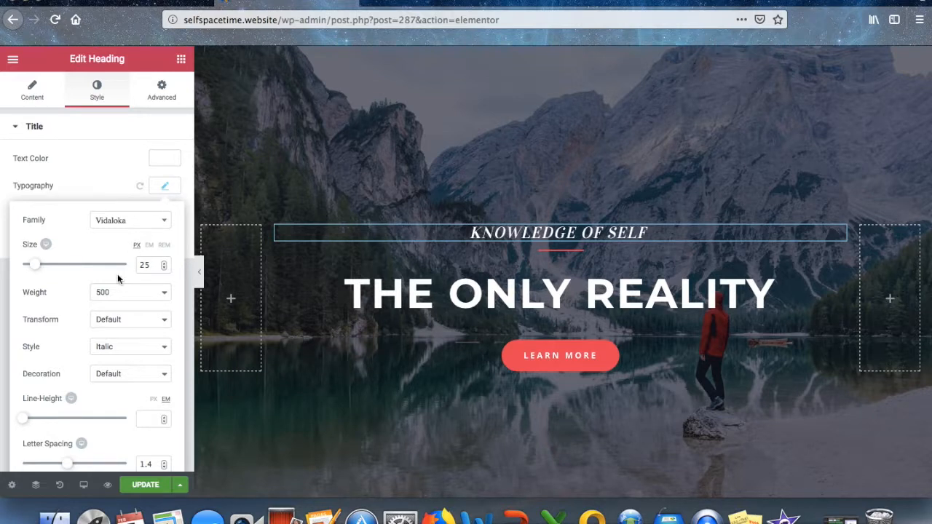
pyautogui.click(122, 293)
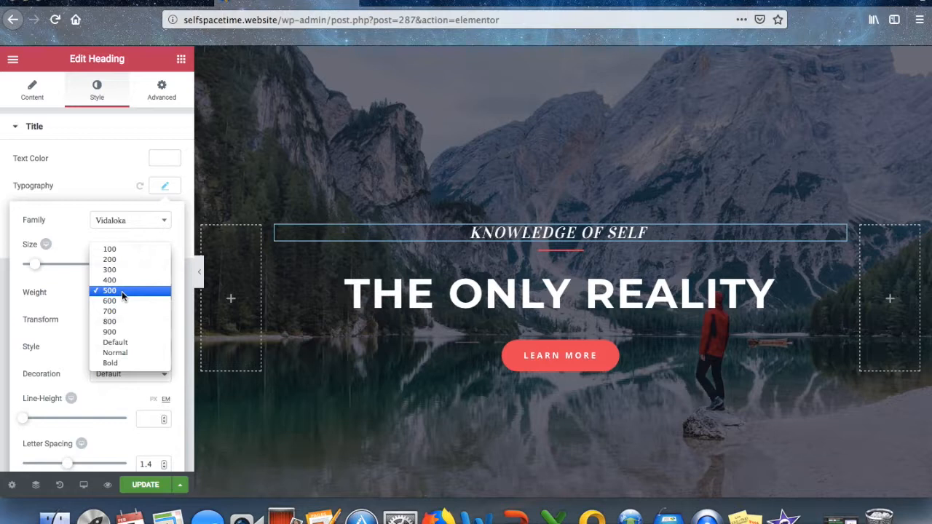
pyautogui.click(116, 363)
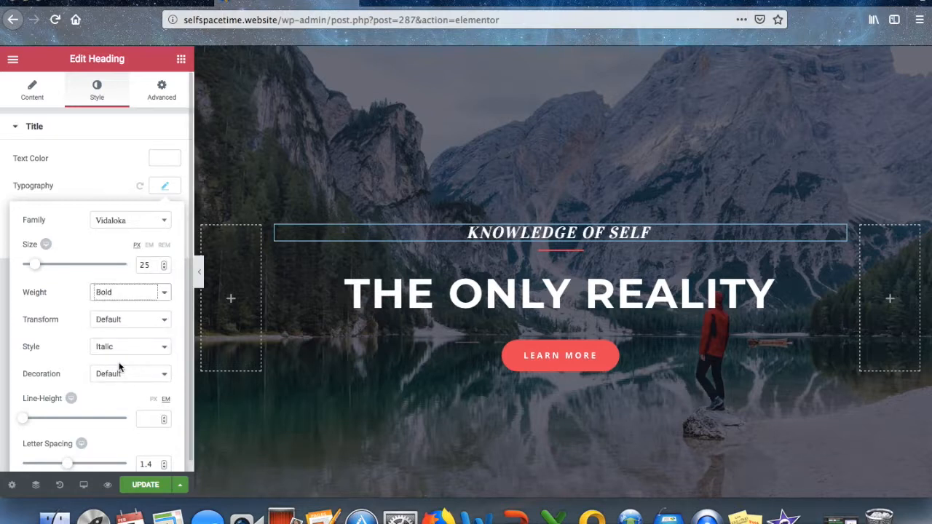
pyautogui.click(119, 321)
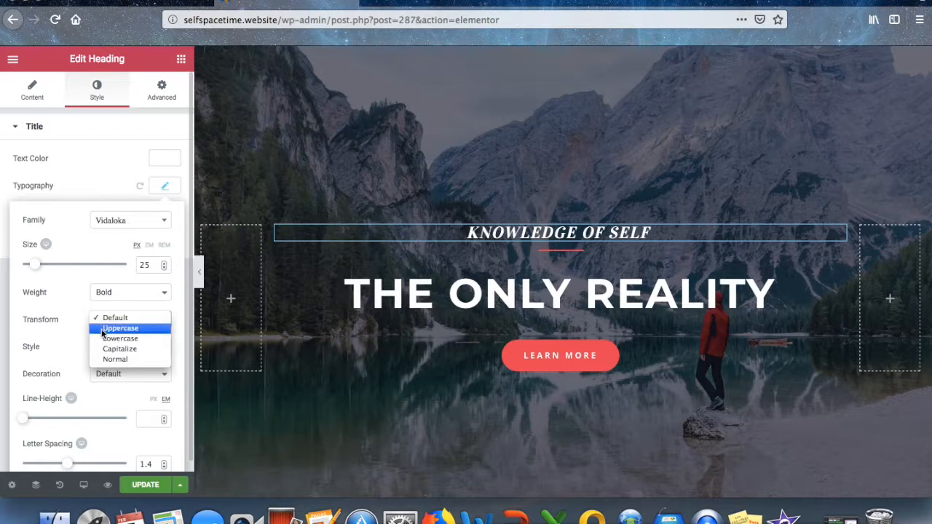
pyautogui.click(74, 312)
pyautogui.click(105, 347)
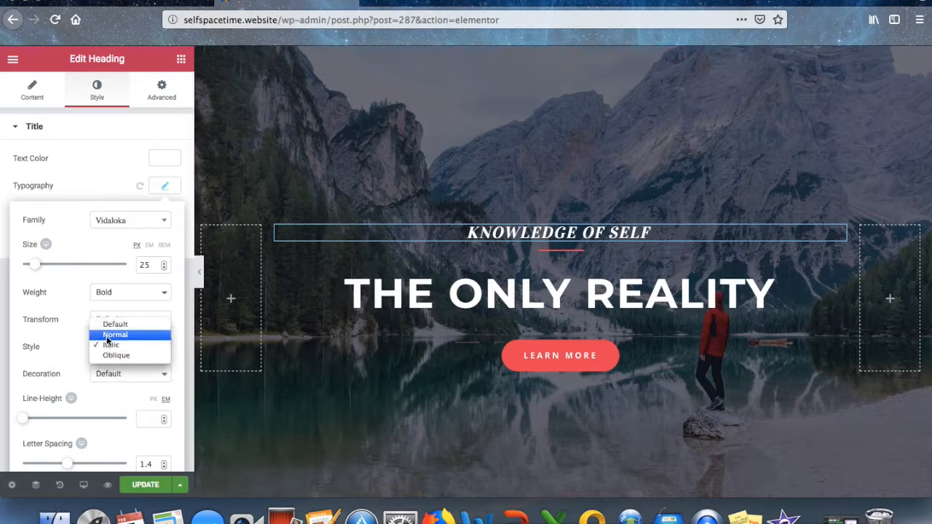
pyautogui.click(107, 335)
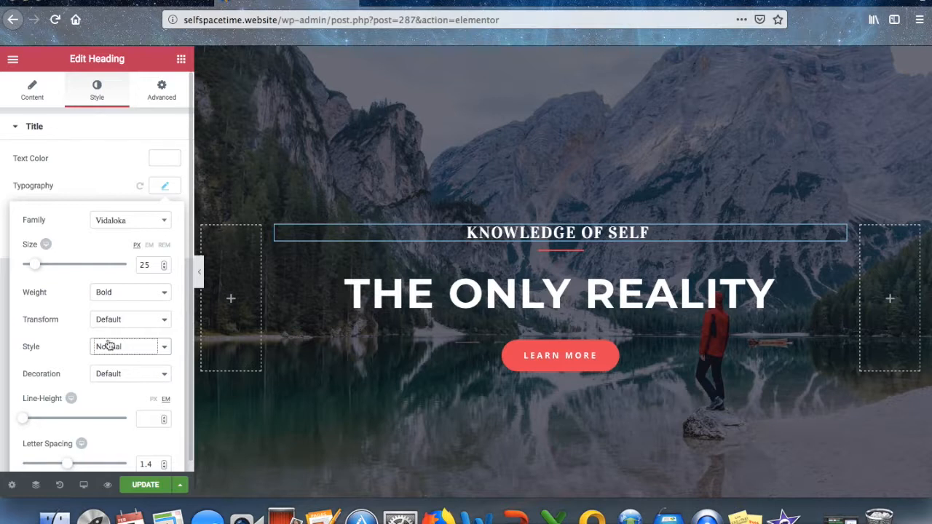
pyautogui.scroll(-1, 110, 398)
pyautogui.scroll(1, 111, 398)
# Change the heading font family to Oxygen at 56 px size.
pyautogui.click(144, 228)
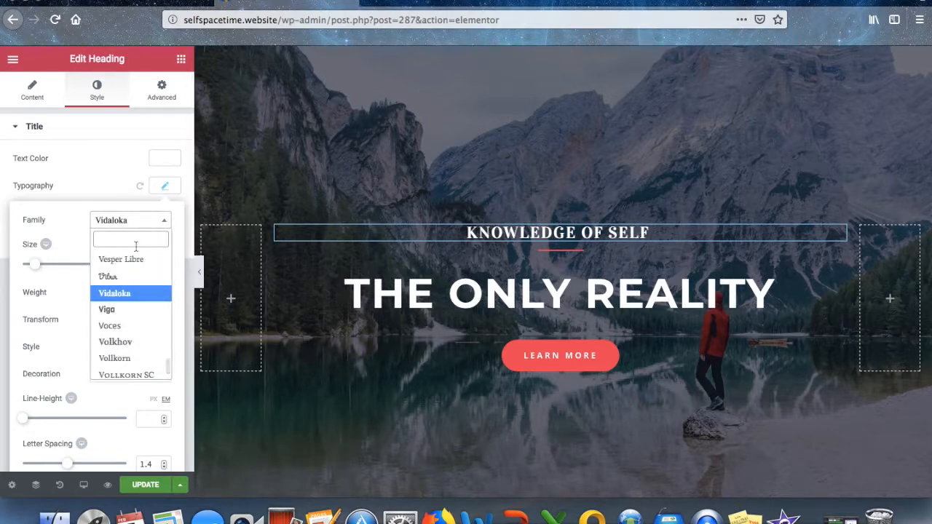
pyautogui.scroll(1, 133, 304)
pyautogui.scroll(10, 133, 304)
pyautogui.click(137, 289)
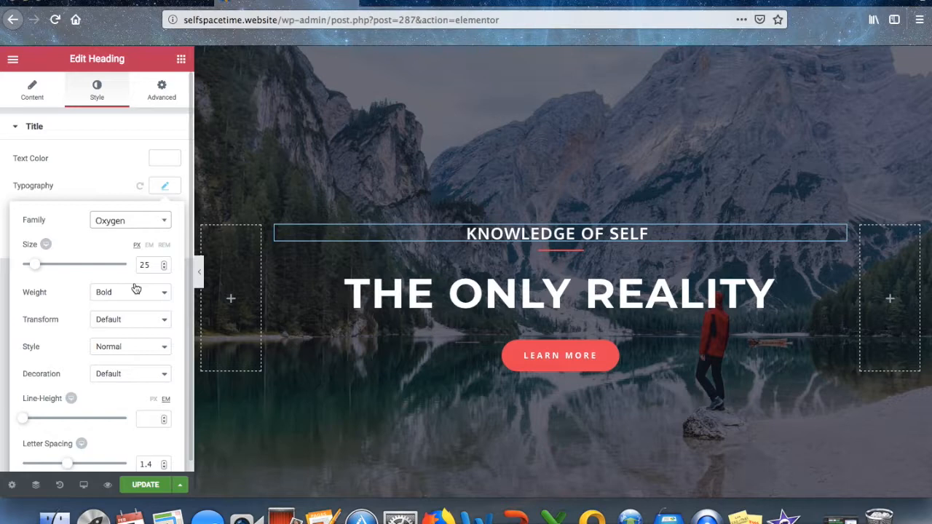
pyautogui.moveTo(33, 265); pyautogui.dragTo(53, 267)
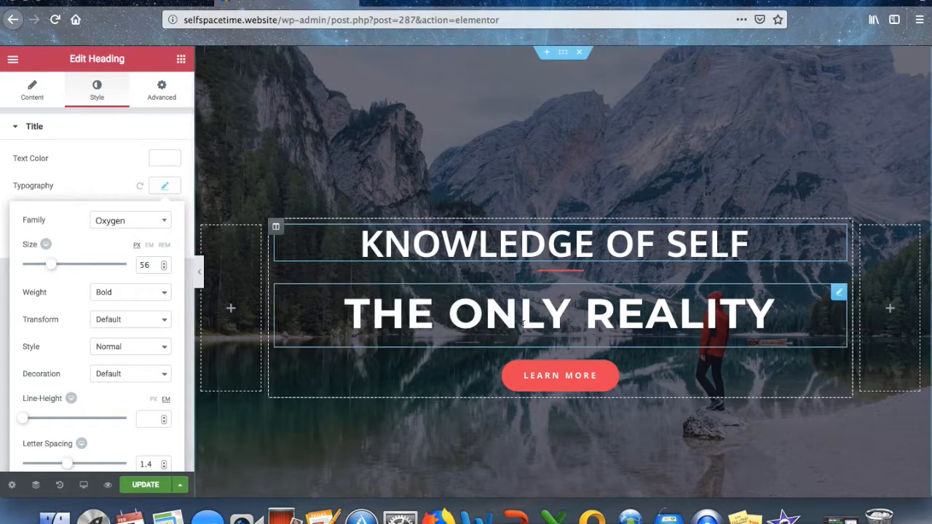
pyautogui.click(493, 313)
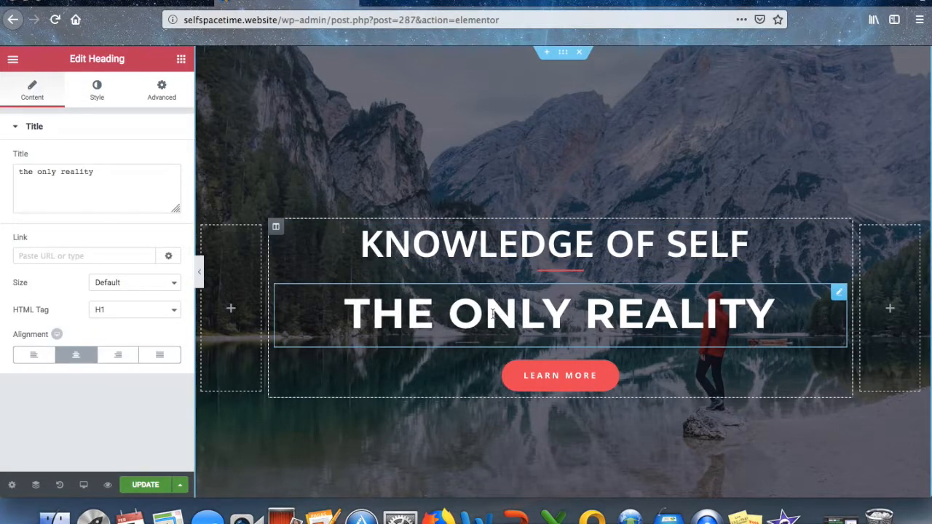
# Colour THE ONLY REALITY heading text red.
pyautogui.click(101, 90)
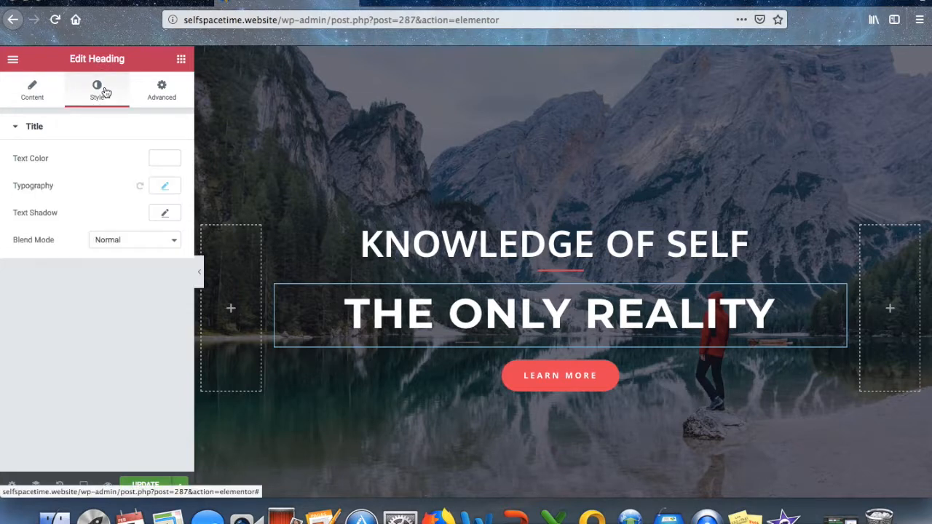
pyautogui.click(162, 158)
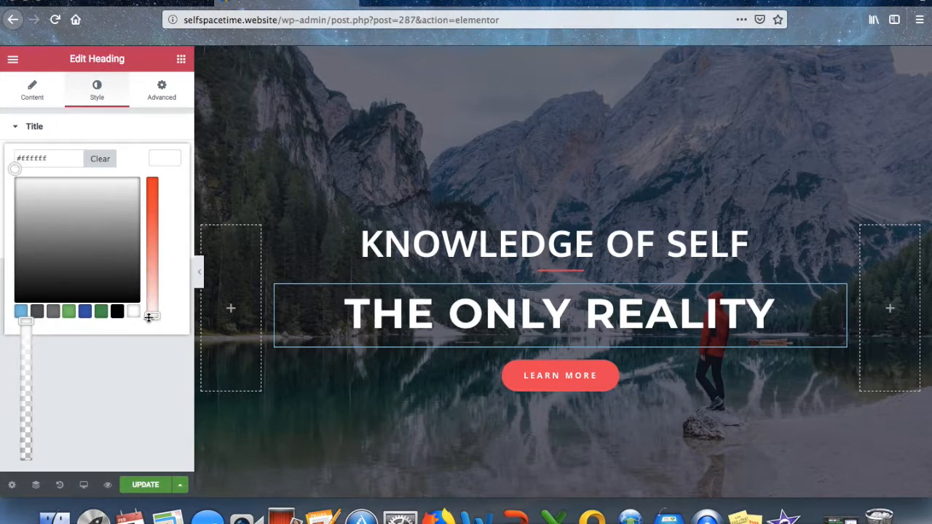
pyautogui.moveTo(149, 318); pyautogui.dragTo(151, 179)
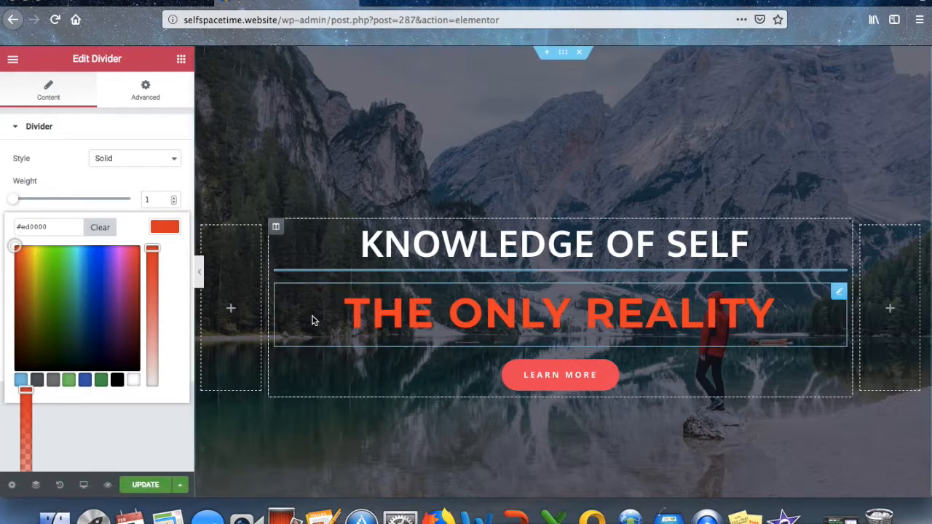
# Try a double divider style, then settle on Solid.
pyautogui.moveTo(18, 200); pyautogui.dragTo(77, 204)
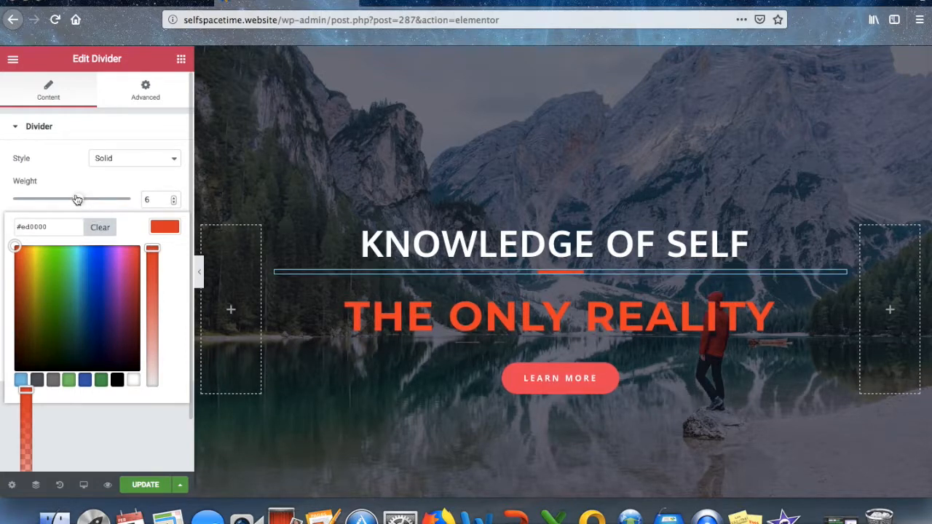
pyautogui.click(175, 158)
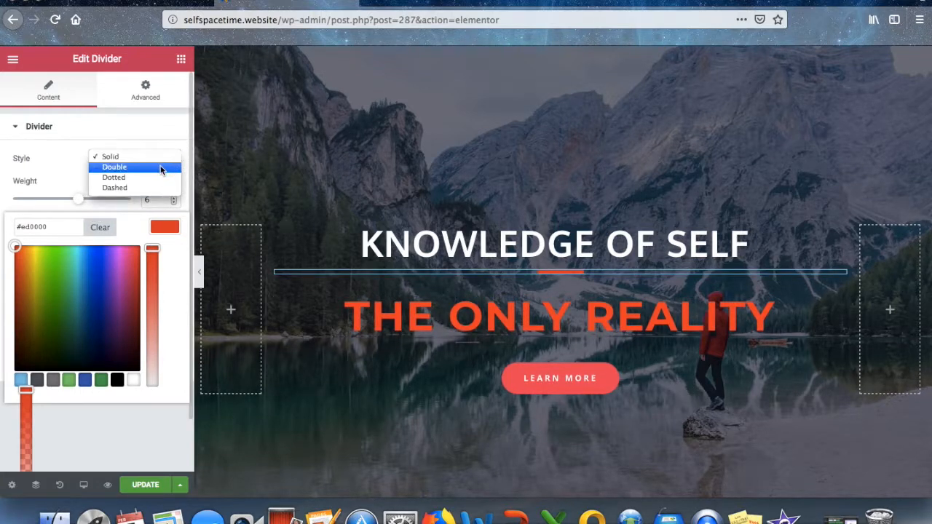
pyautogui.click(162, 169)
pyautogui.click(165, 167)
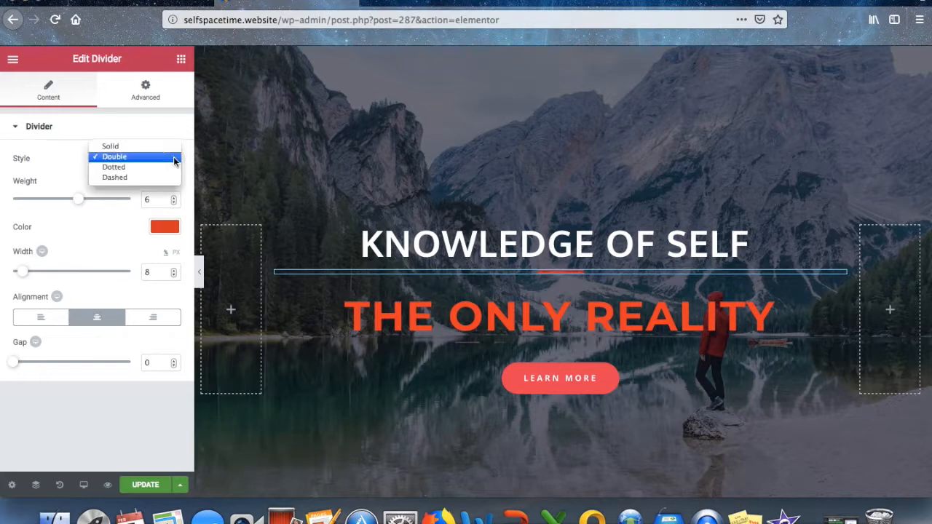
pyautogui.click(165, 148)
# Set the divider weight to 10 and its width to 87%.
pyautogui.moveTo(78, 198); pyautogui.dragTo(134, 202)
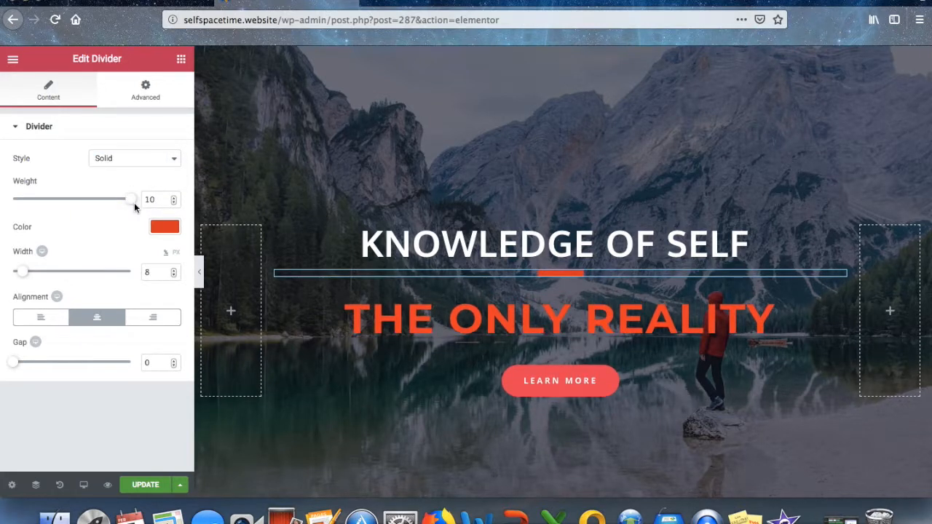
pyautogui.click(163, 199)
pyautogui.press('BackSpace')
pyautogui.press('BackSpace')
pyautogui.write('4')
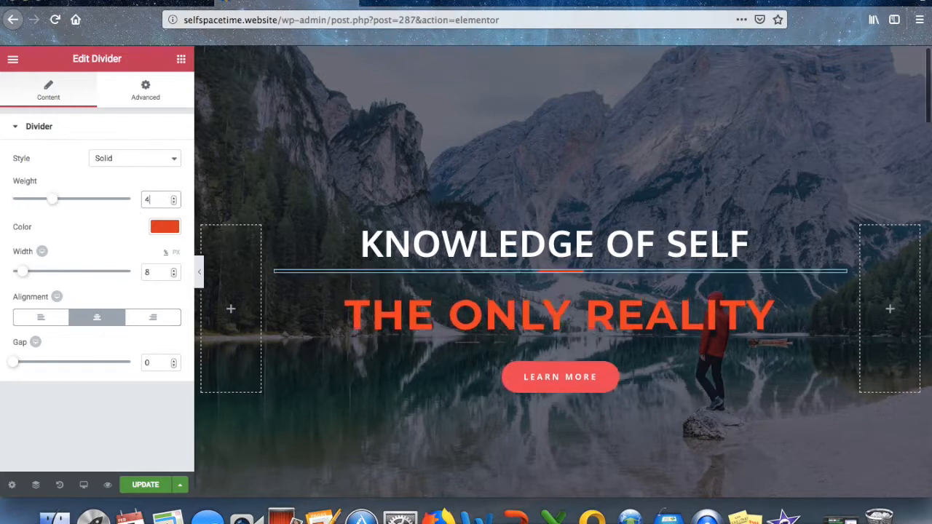
pyautogui.write('0')
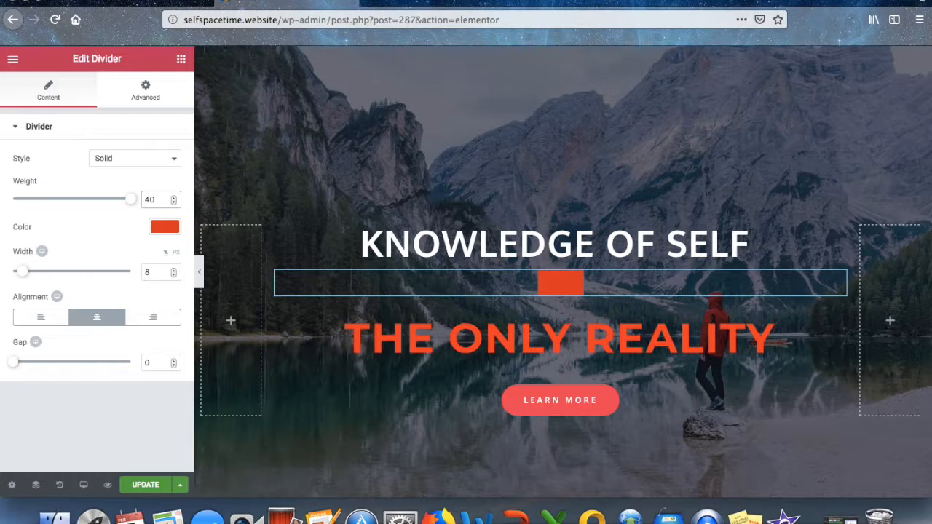
pyautogui.press('BackSpace')
pyautogui.press('BackSpace')
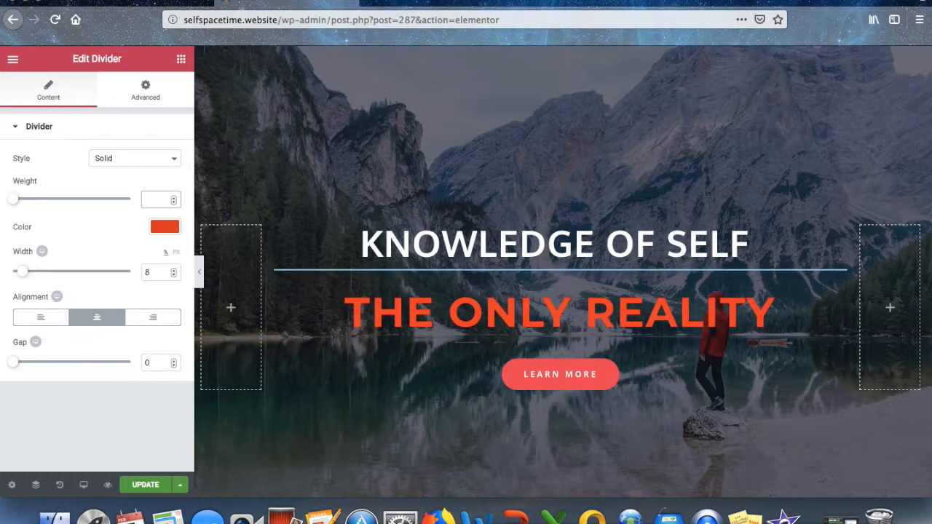
pyautogui.write('20')
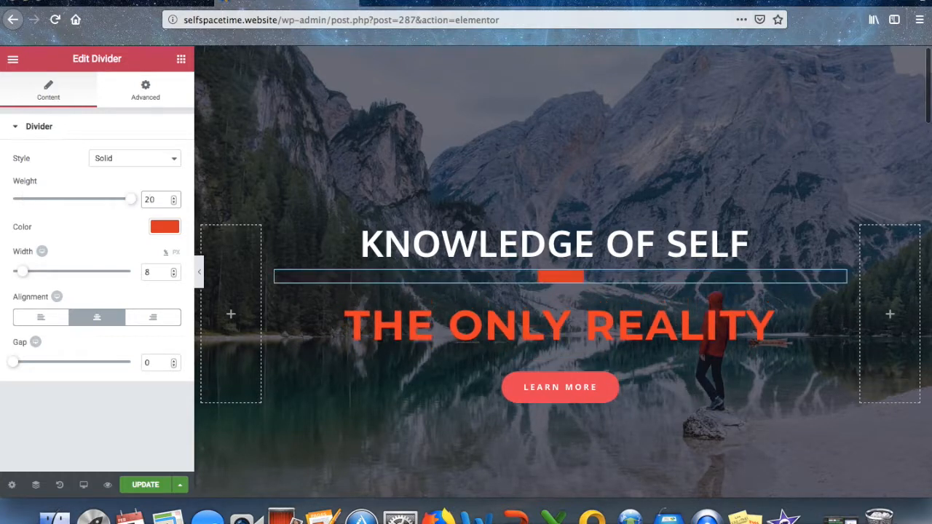
pyautogui.press('BackSpace')
pyautogui.press('BackSpace')
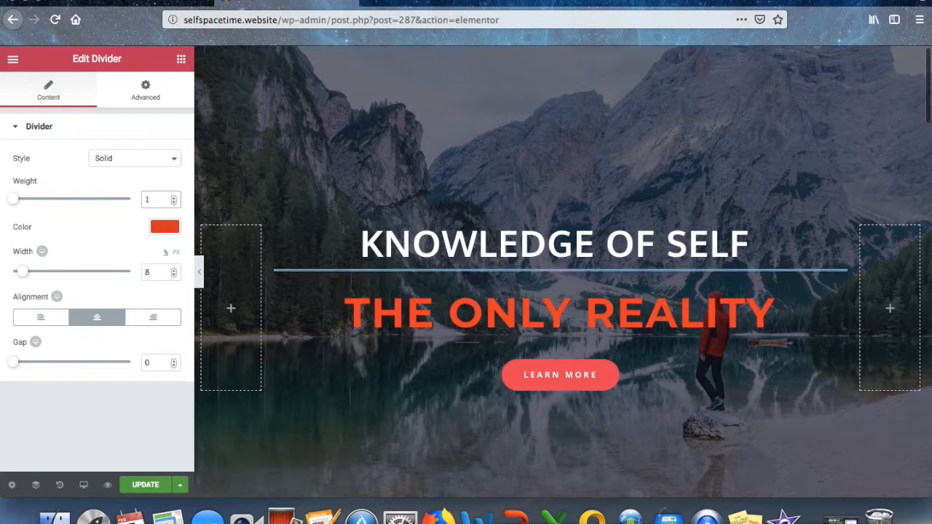
pyautogui.write('10')
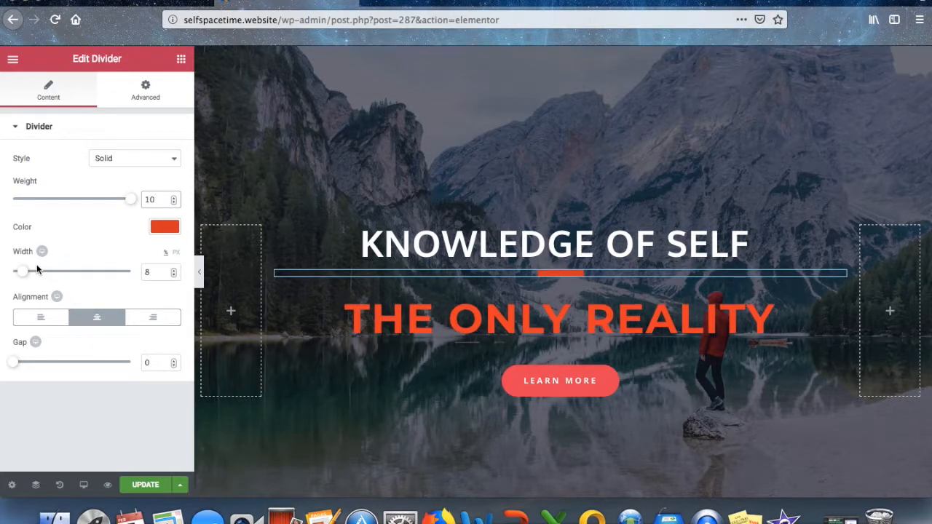
pyautogui.moveTo(24, 272); pyautogui.dragTo(136, 275)
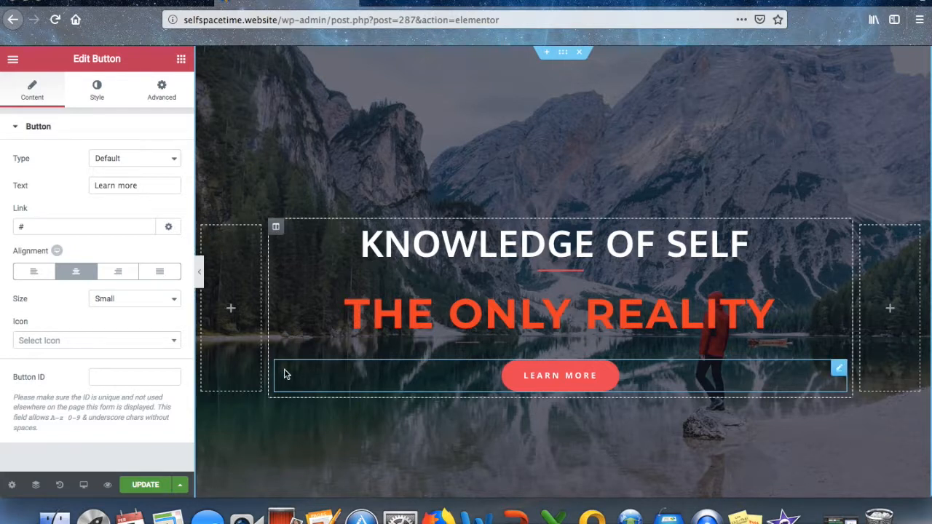
# Select the LEARN MORE button widget and leave its button type at Default.
pyautogui.click(276, 229)
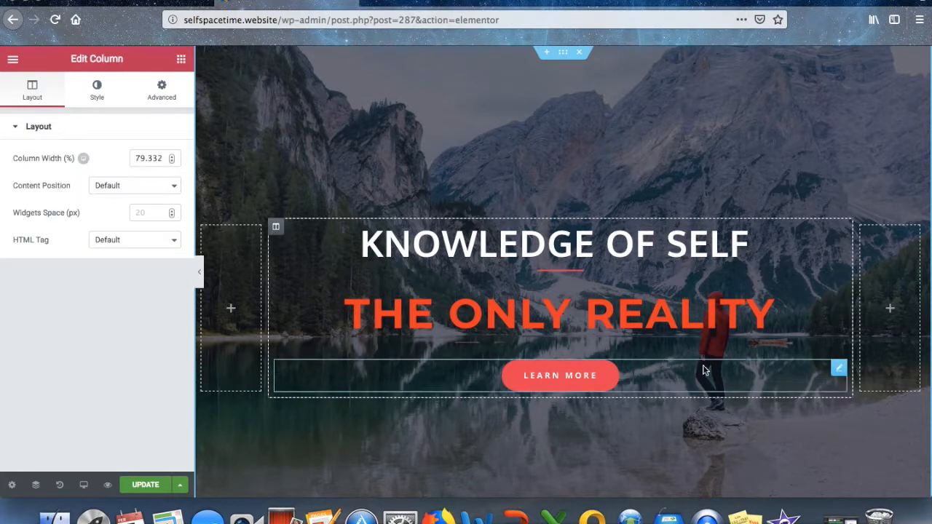
pyautogui.click(839, 368)
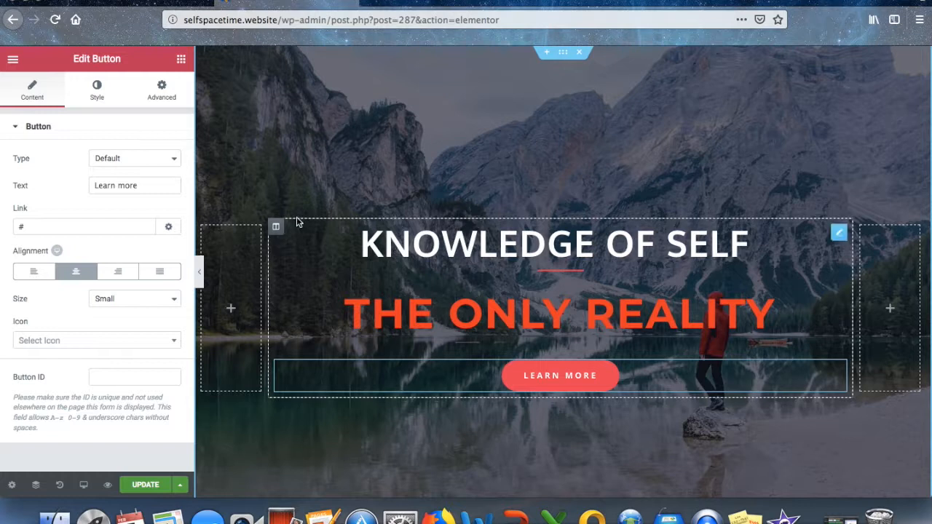
pyautogui.click(170, 160)
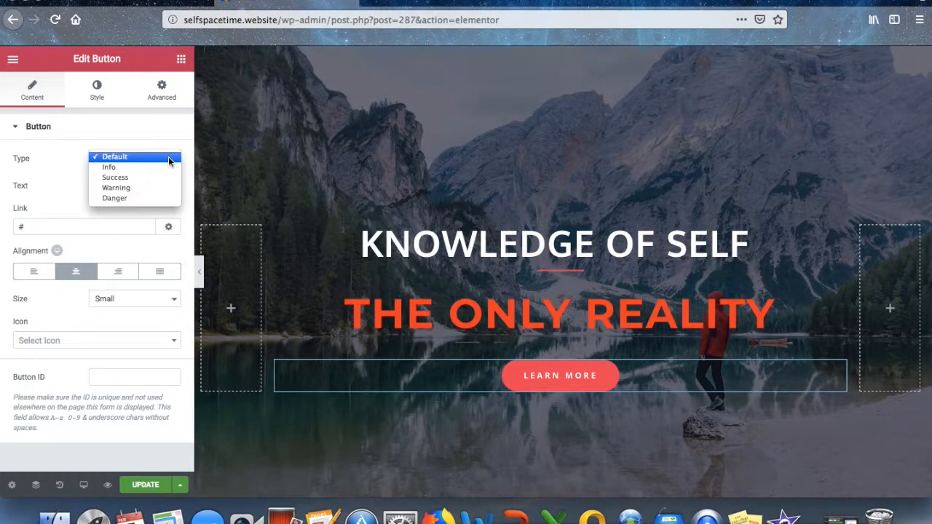
pyautogui.click(560, 272)
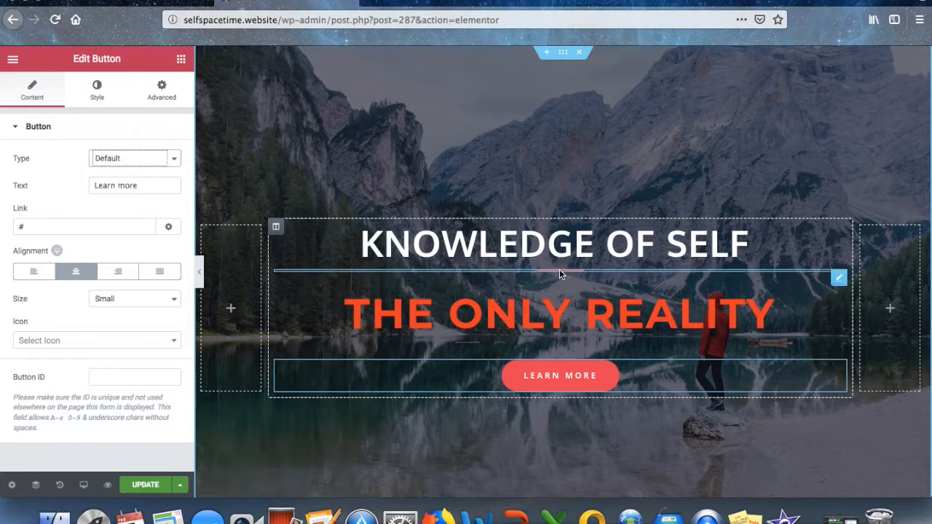
# Select the divider and change its colour to pure red #ed0000.
pyautogui.click(559, 271)
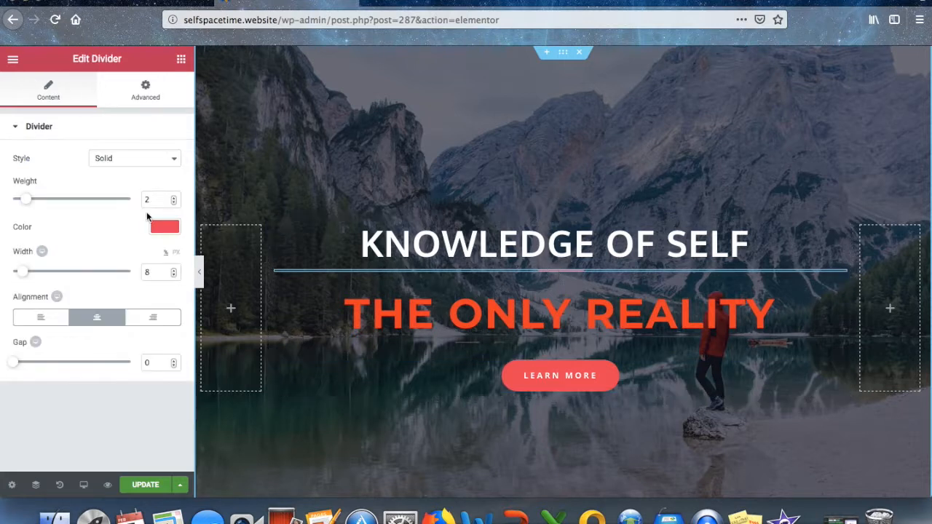
pyautogui.moveTo(26, 198); pyautogui.dragTo(4, 199)
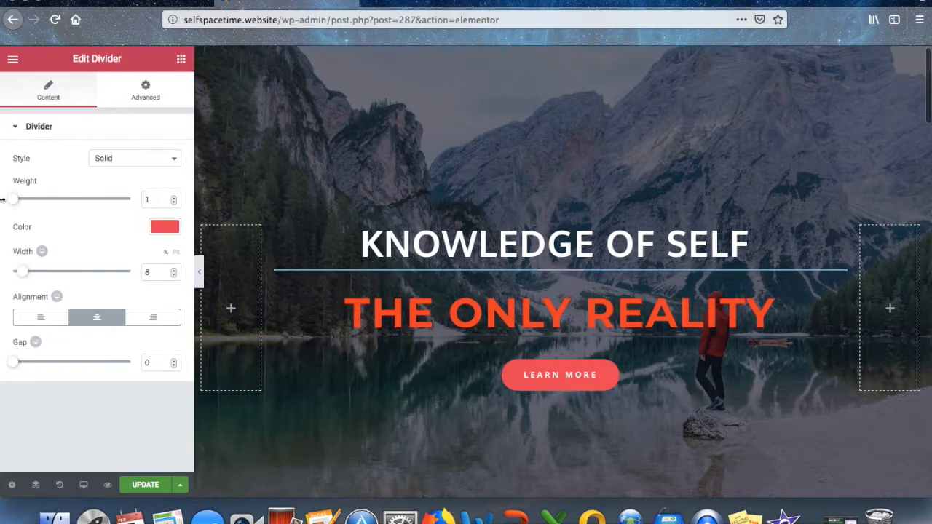
pyautogui.click(171, 228)
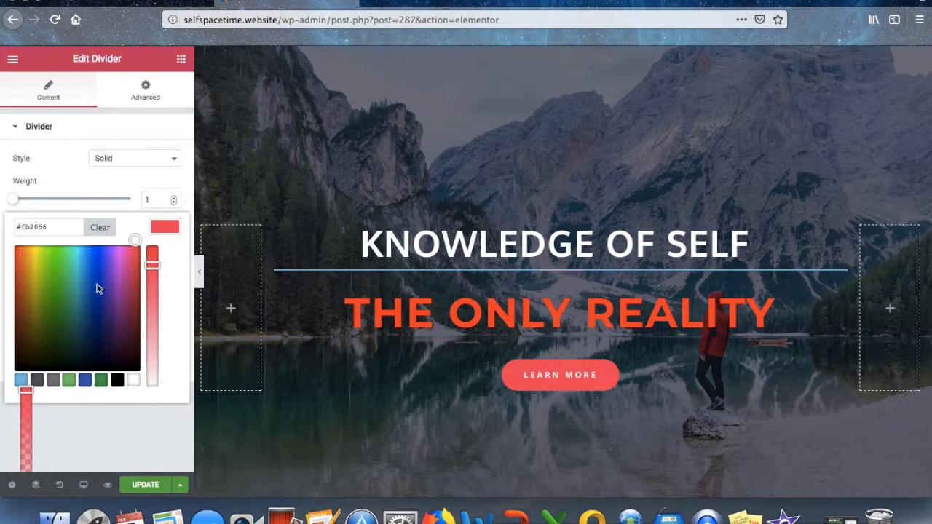
pyautogui.moveTo(152, 265); pyautogui.dragTo(153, 243)
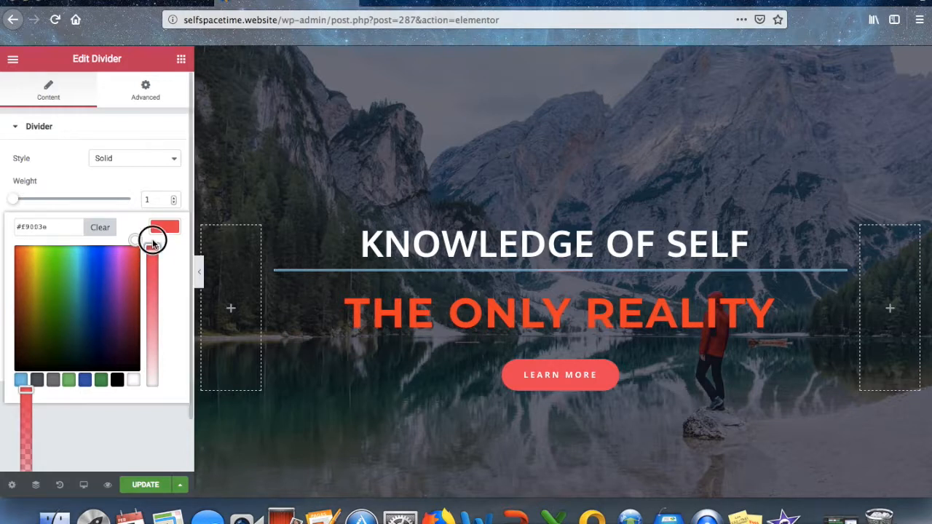
pyautogui.click(17, 248)
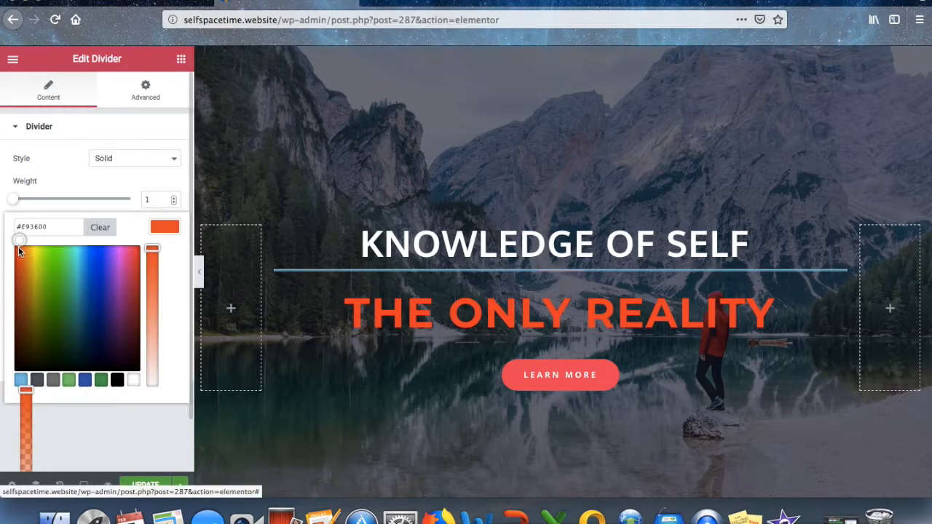
pyautogui.moveTo(17, 248); pyautogui.dragTo(2, 248)
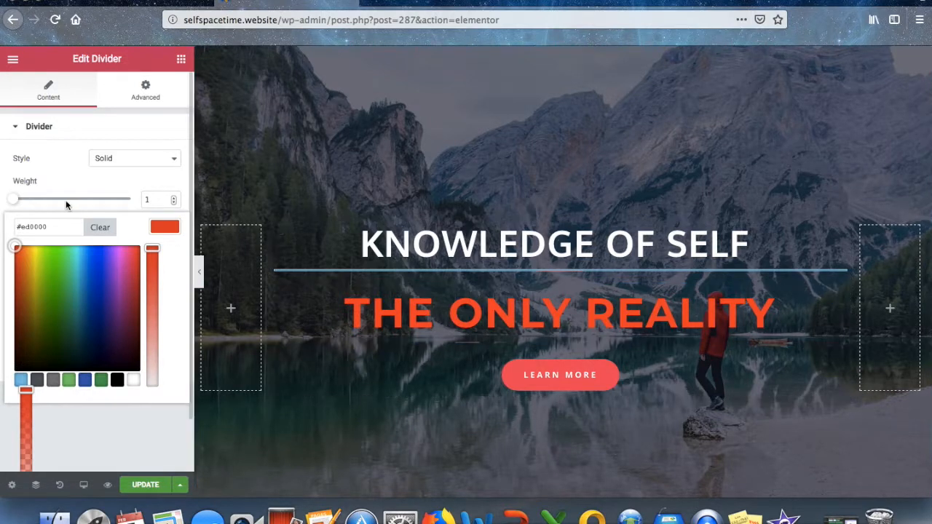
# Set the divider line style to Solid after trying Double.
pyautogui.moveTo(15, 200); pyautogui.dragTo(77, 200)
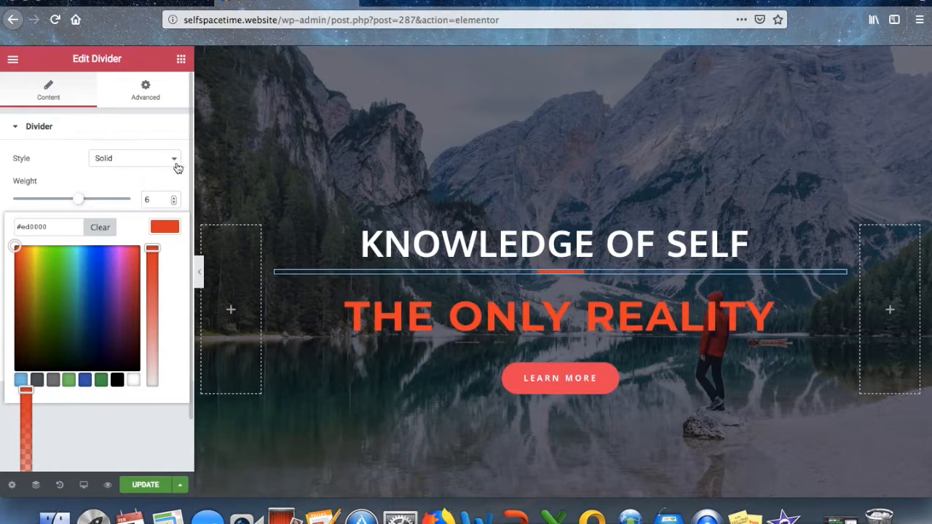
pyautogui.click(174, 159)
pyautogui.click(160, 171)
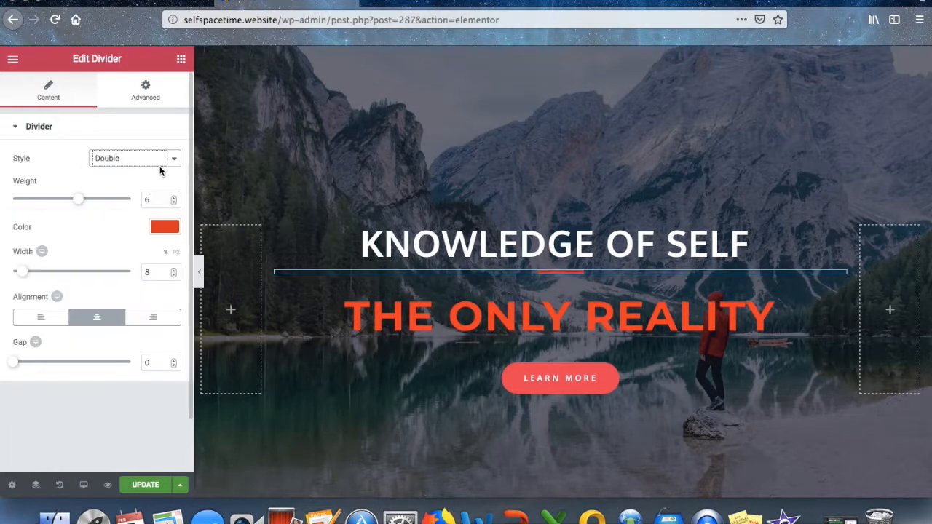
pyautogui.click(173, 159)
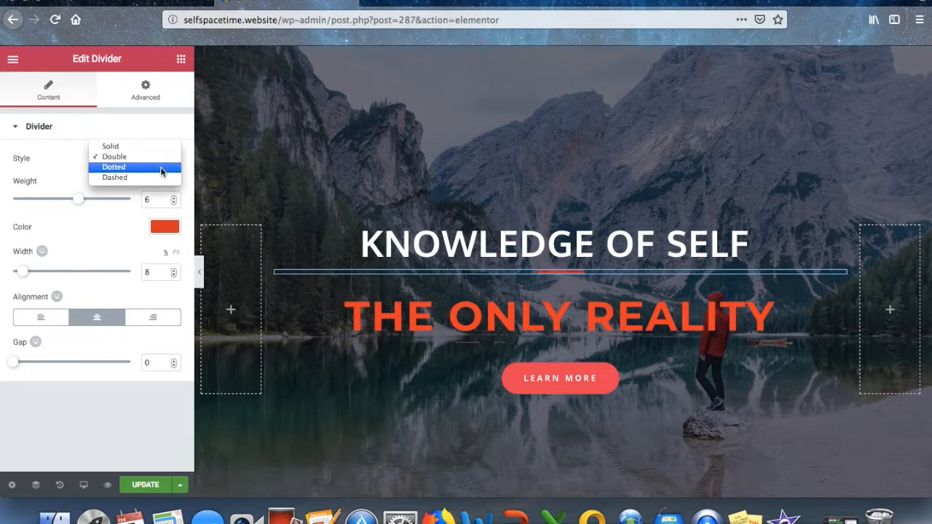
pyautogui.click(110, 147)
# Set the divider weight to 10 and stretch its width to 100%.
pyautogui.moveTo(78, 200); pyautogui.dragTo(134, 202)
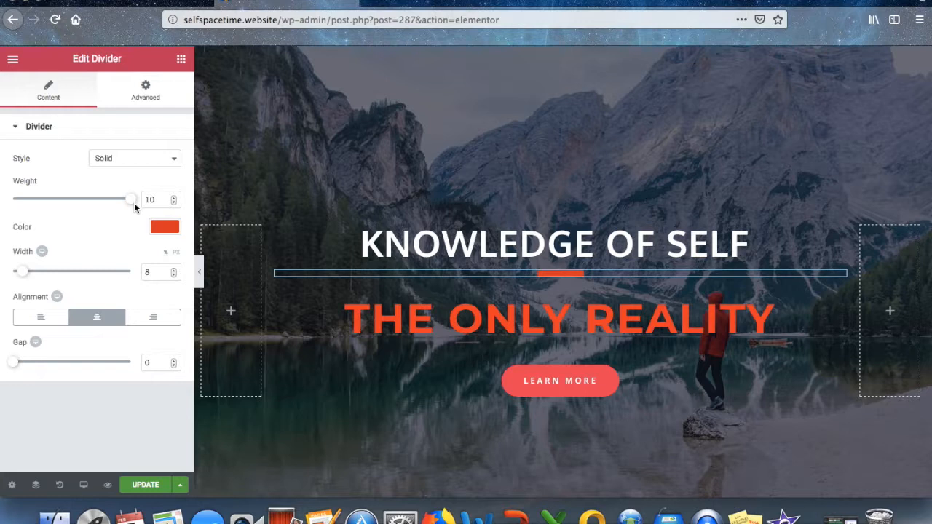
pyautogui.click(163, 200)
pyautogui.press('BackSpace')
pyautogui.press('BackSpace')
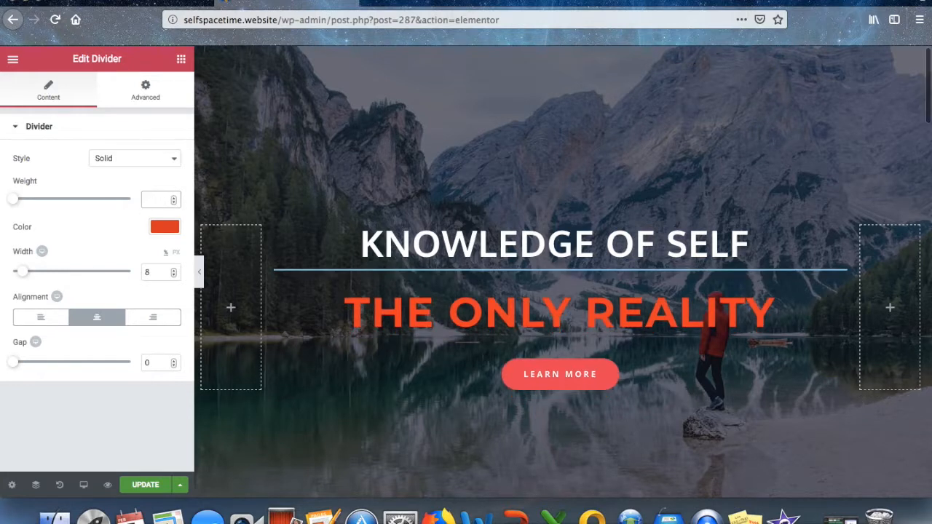
pyautogui.write('40')
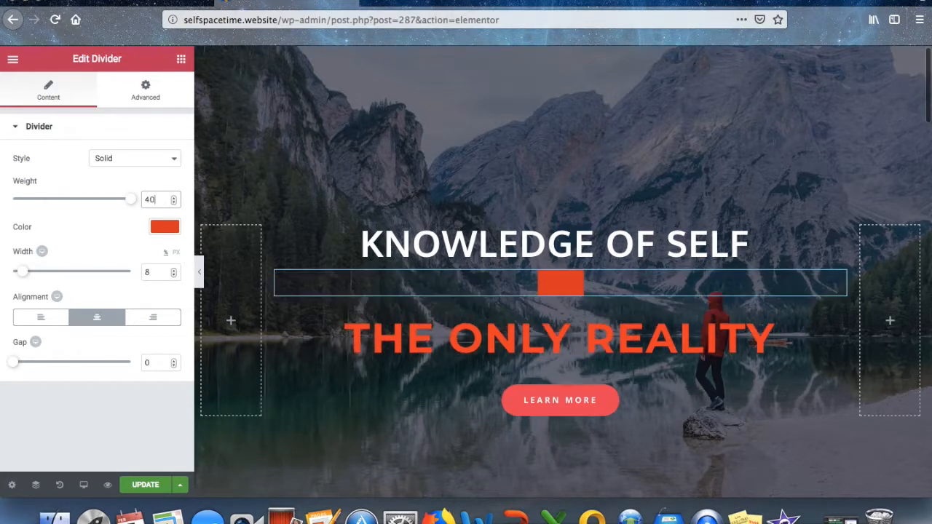
pyautogui.press('BackSpace')
pyautogui.press('BackSpace')
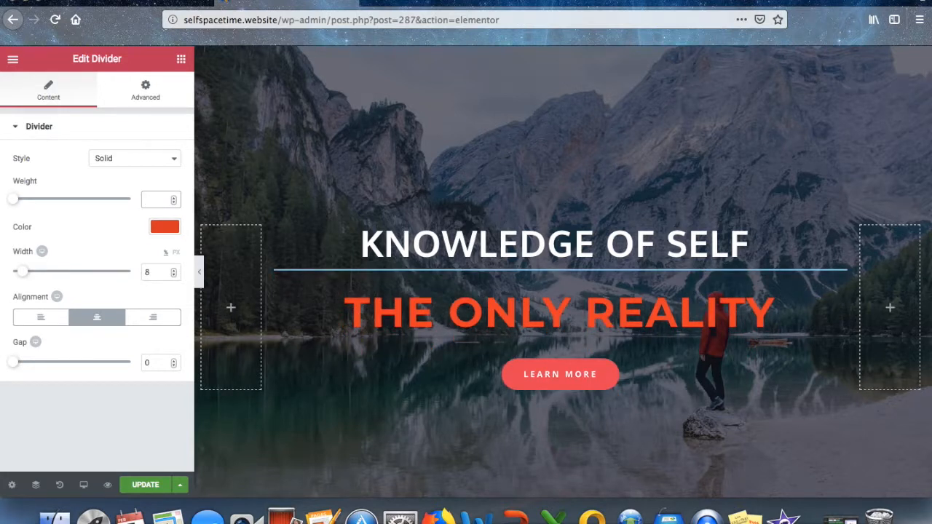
pyautogui.write('20')
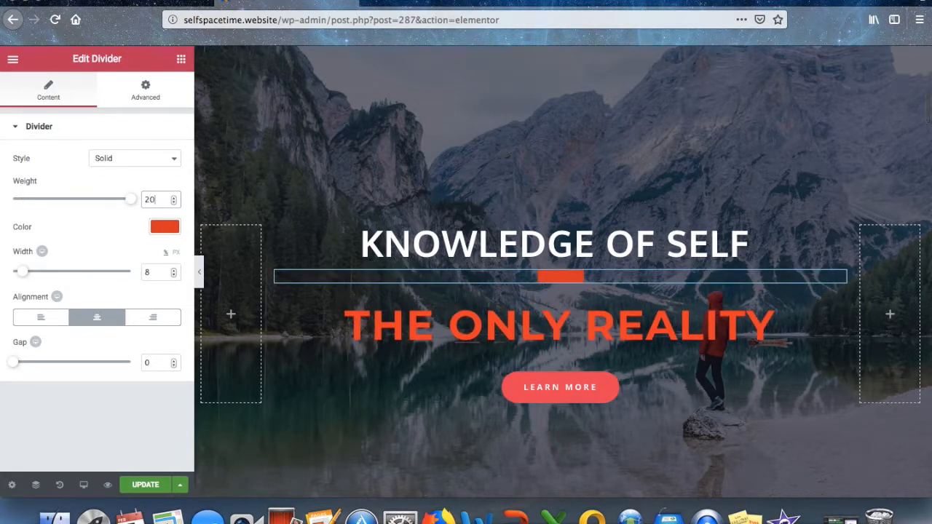
pyautogui.press('BackSpace')
pyautogui.press('BackSpace')
pyautogui.write('10')
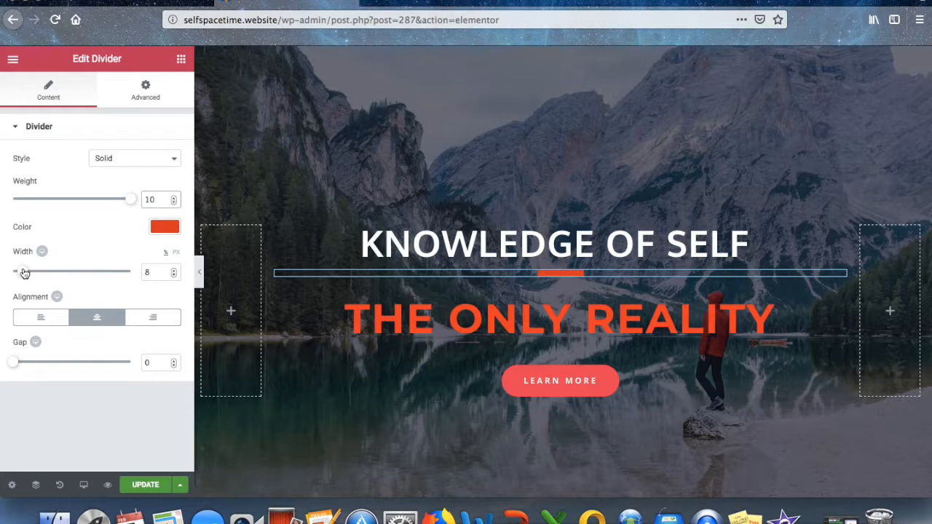
pyautogui.moveTo(24, 273); pyautogui.dragTo(136, 275)
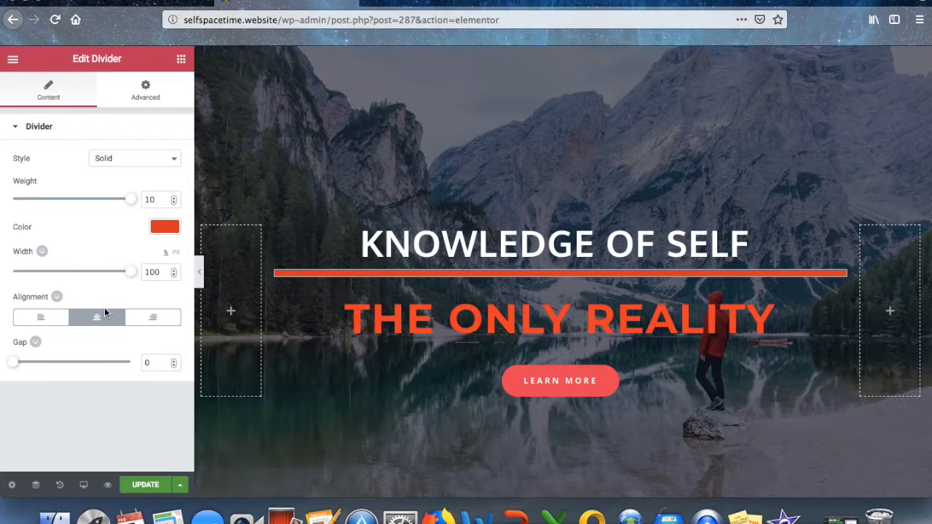
# Select the hero section and delete its mountain lake background image in the Style settings.
pyautogui.click(297, 155)
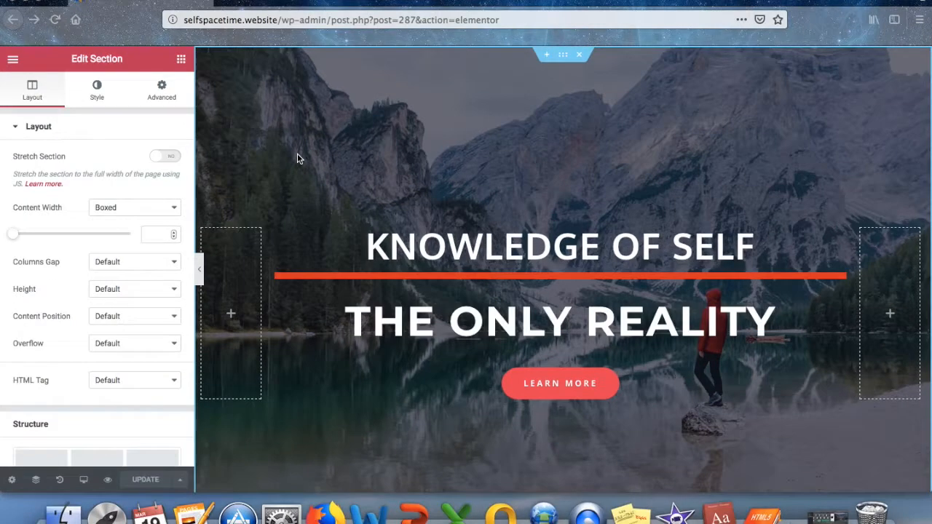
pyautogui.click(564, 56)
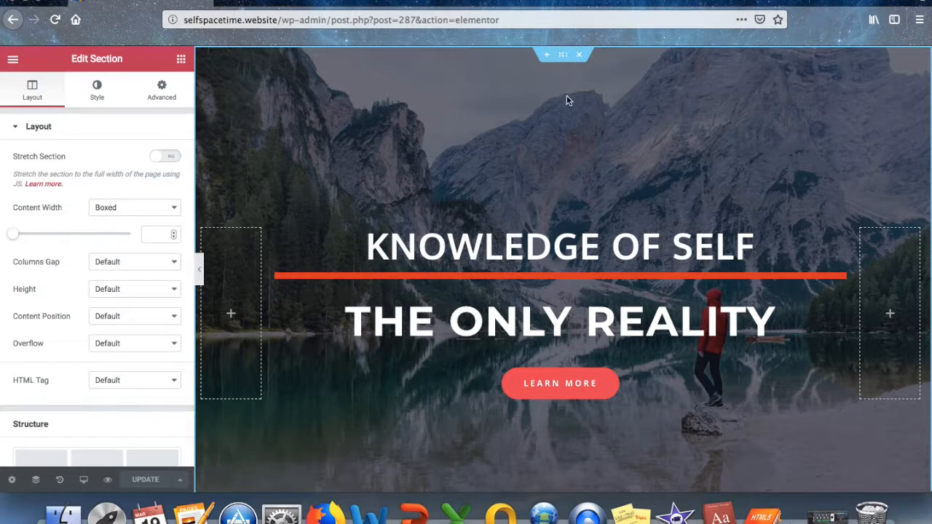
pyautogui.click(98, 88)
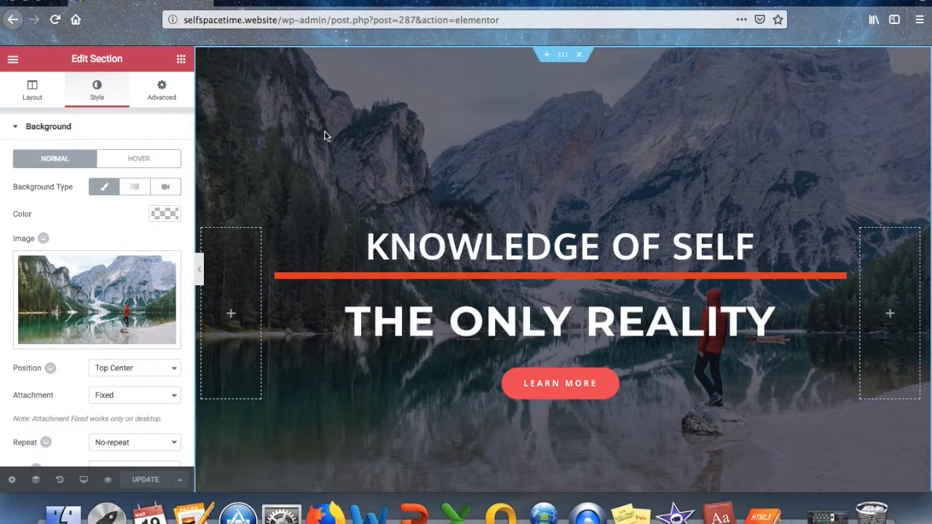
pyautogui.moveTo(104, 302)
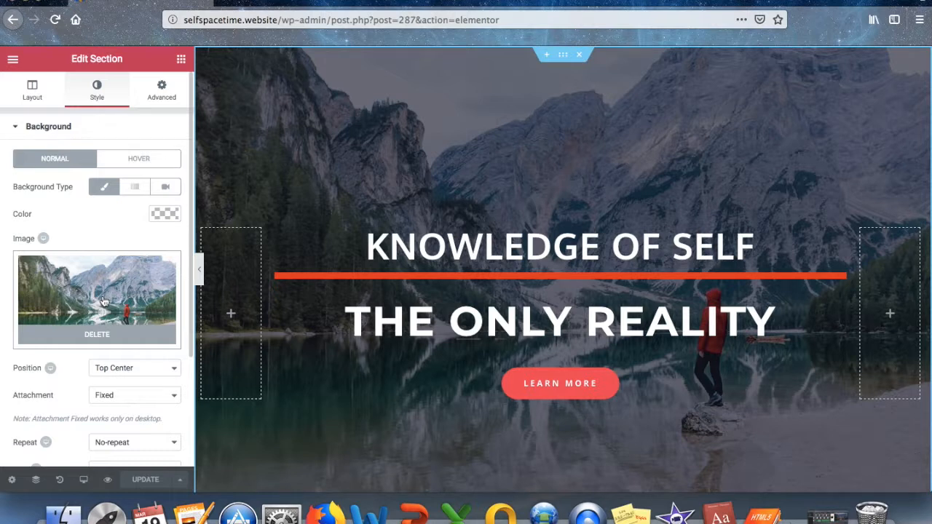
pyautogui.scroll(-5, 104, 301)
pyautogui.scroll(-4, 104, 302)
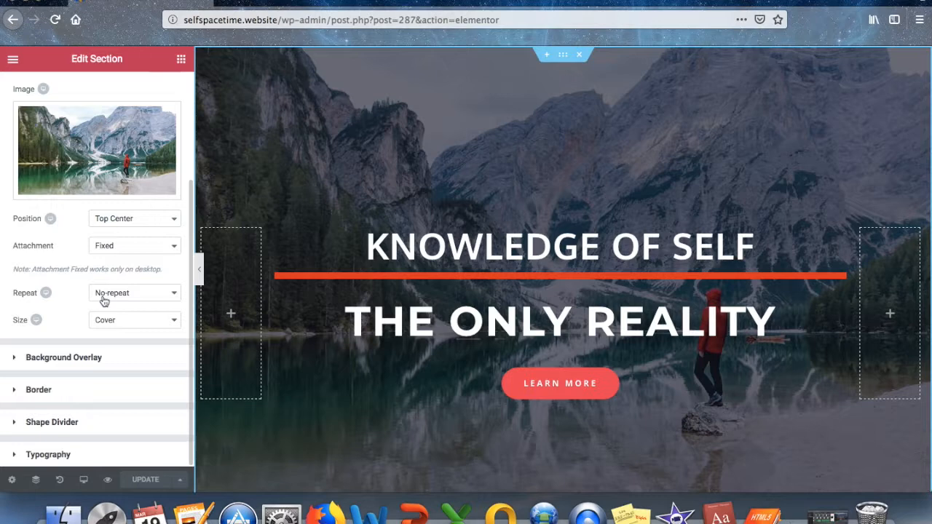
pyautogui.scroll(4, 104, 301)
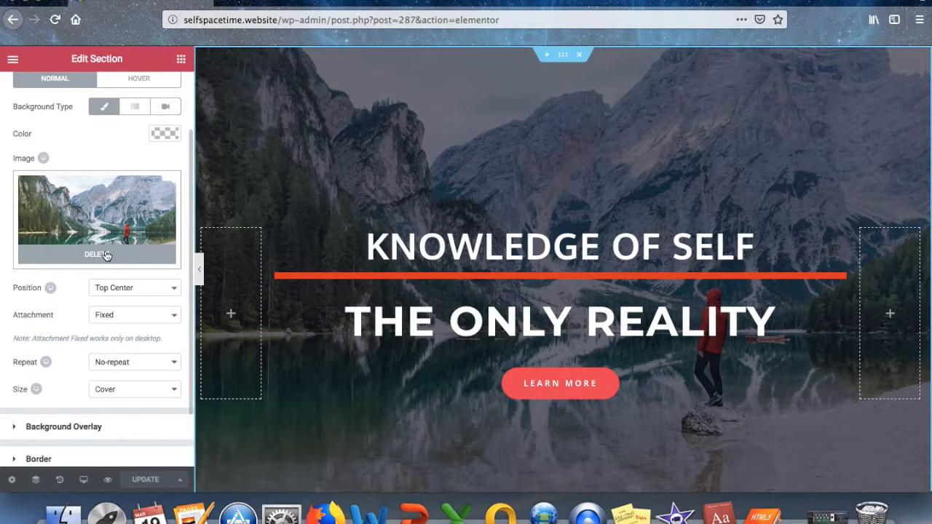
pyautogui.click(106, 254)
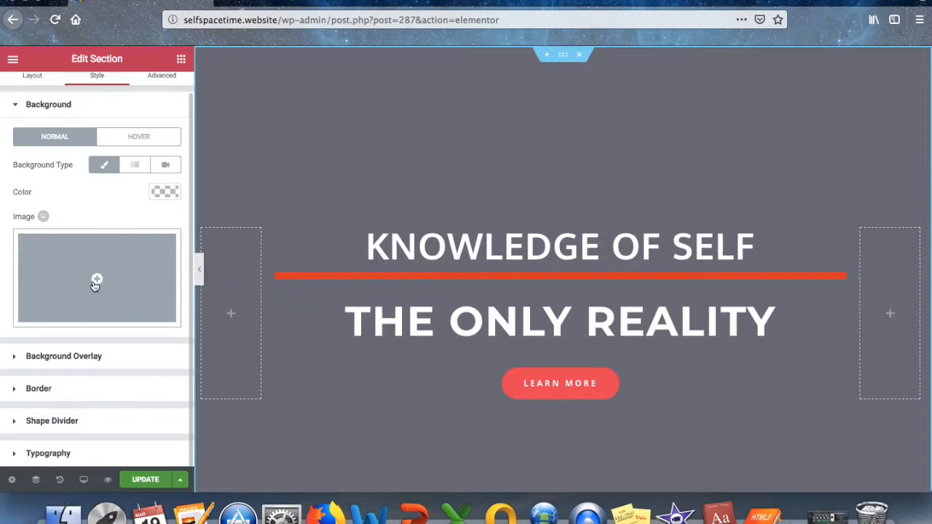
# Insert M31_Spiral_Galaxy-1.jpg from the Media Library as the section background image.
pyautogui.click(98, 280)
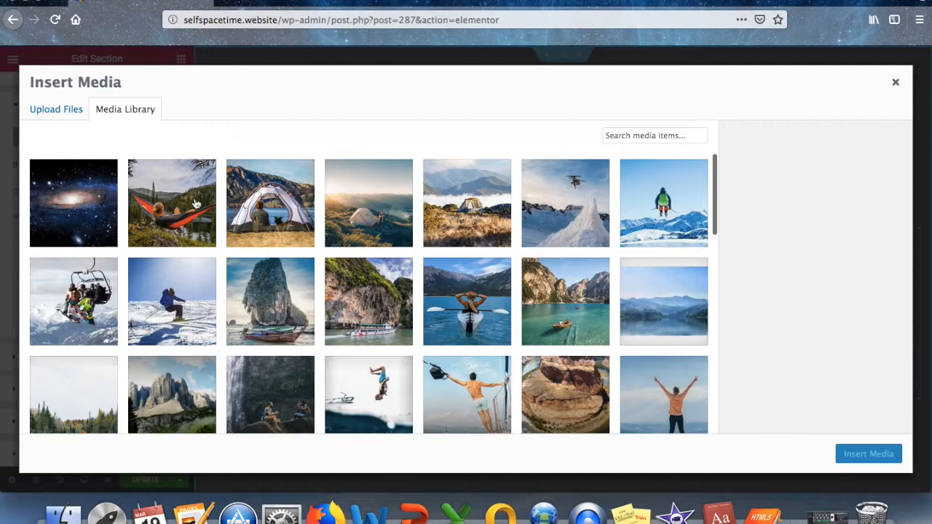
pyautogui.click(64, 110)
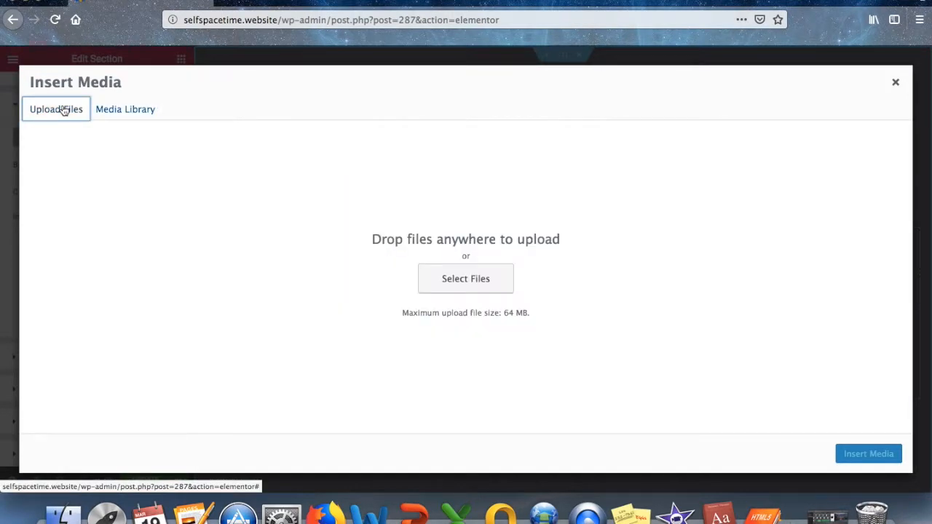
pyautogui.click(128, 111)
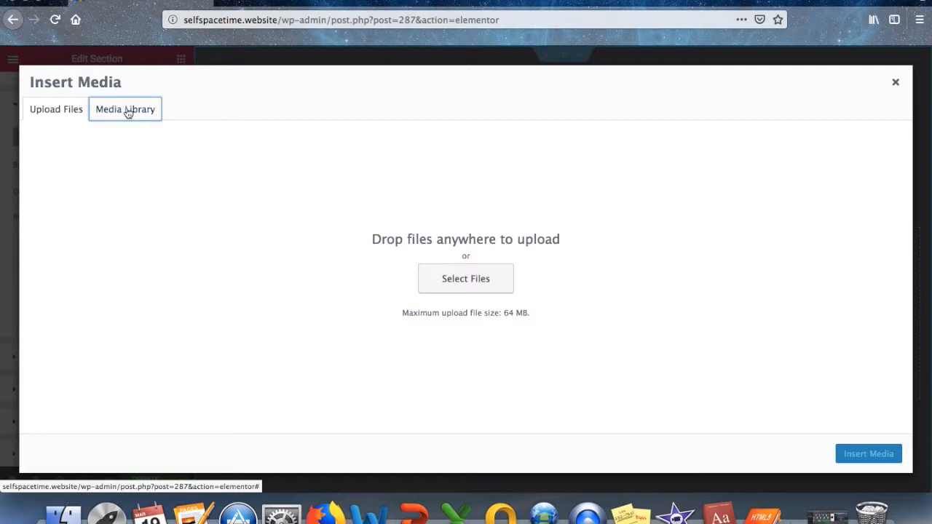
pyautogui.click(67, 209)
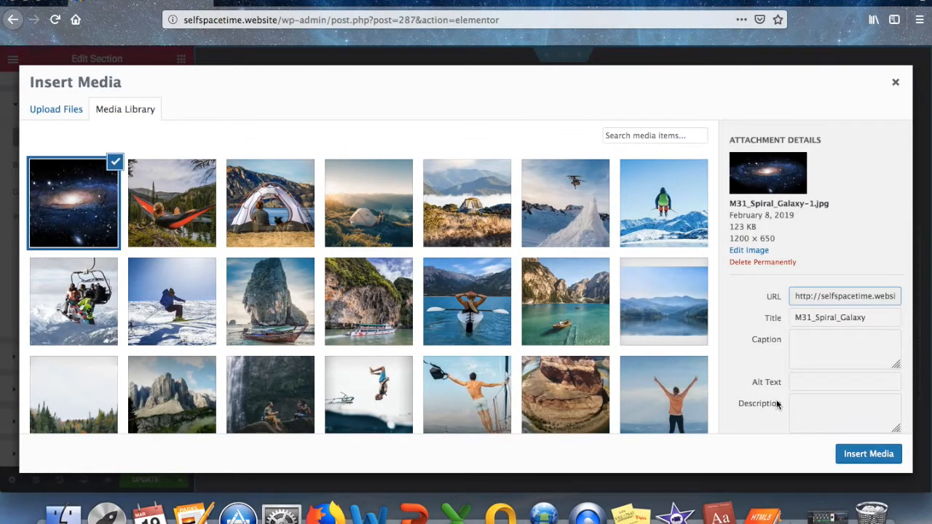
pyautogui.click(868, 455)
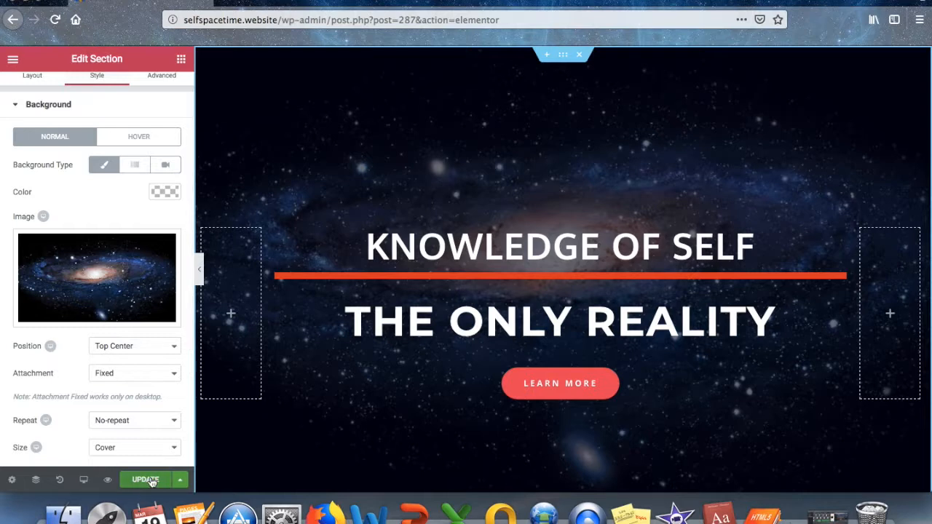
# Set the galaxy background position to Center Center.
pyautogui.click(173, 346)
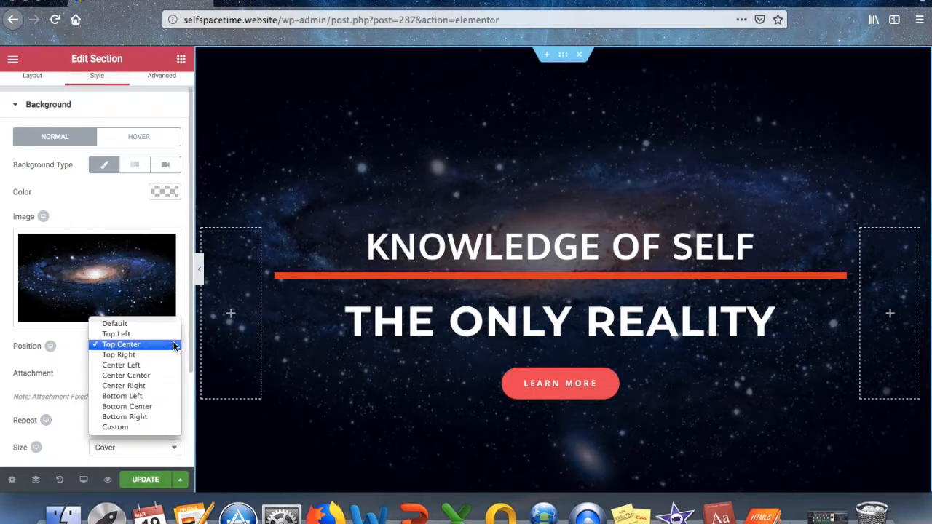
pyautogui.click(150, 428)
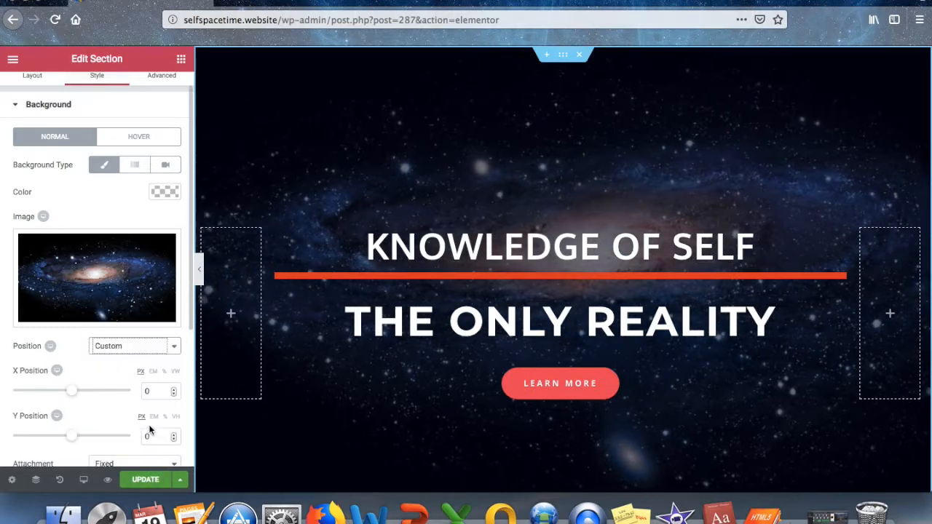
pyautogui.click(175, 346)
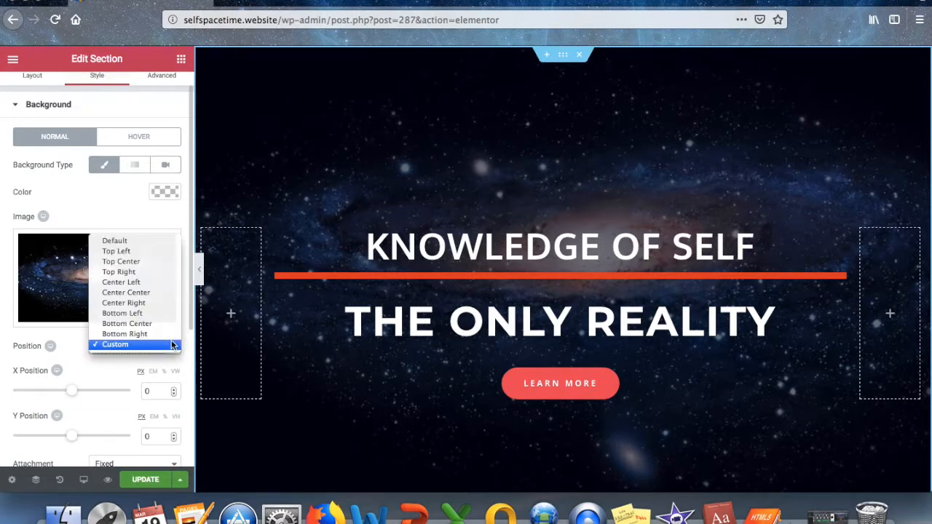
pyautogui.click(130, 293)
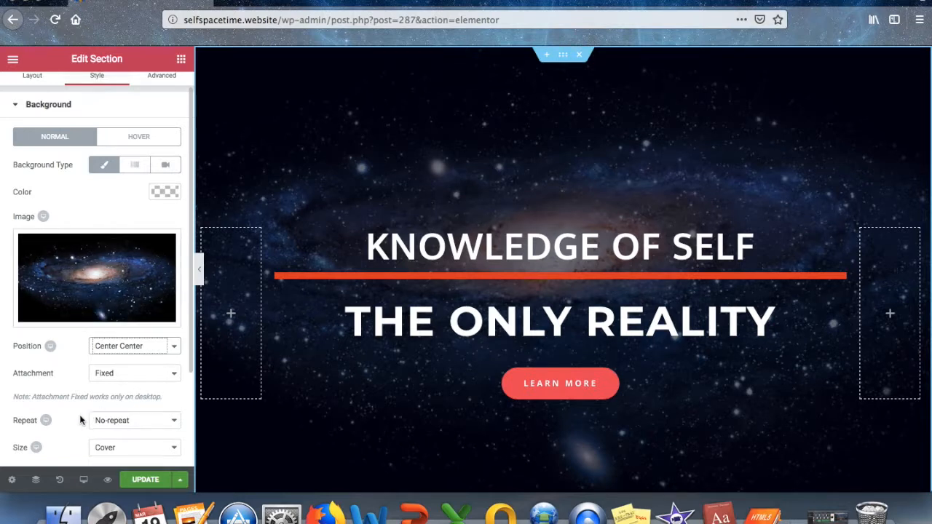
# Leave the background size at Default after trying Contain, Cover and Auto.
pyautogui.scroll(-2, 82, 415)
pyautogui.click(175, 401)
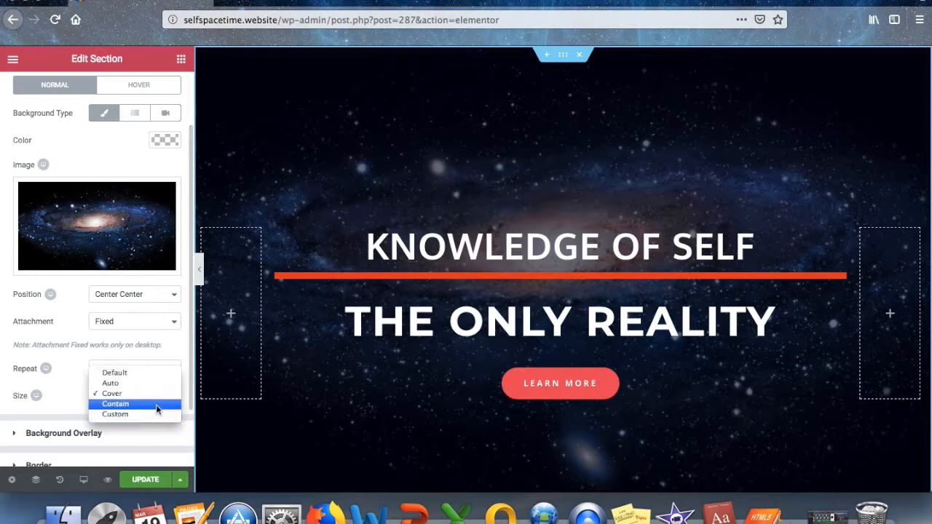
pyautogui.click(158, 405)
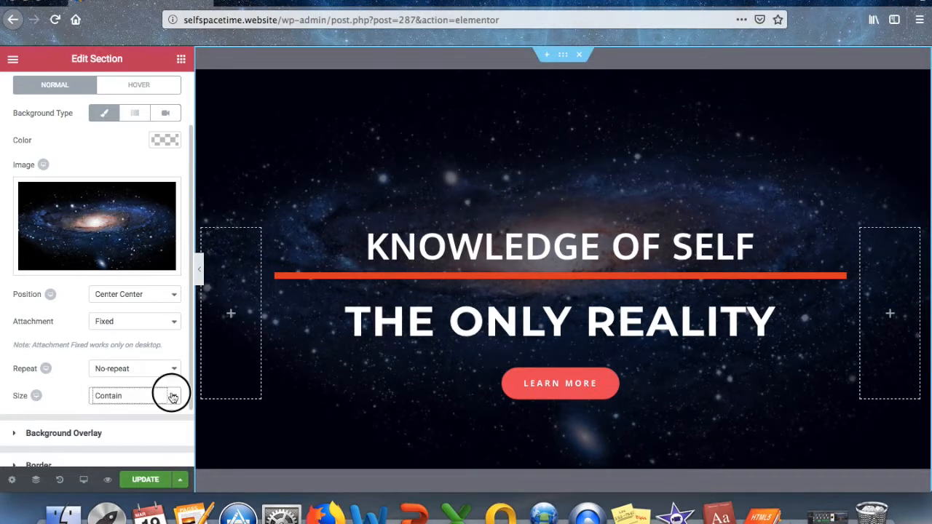
pyautogui.click(173, 395)
pyautogui.click(169, 383)
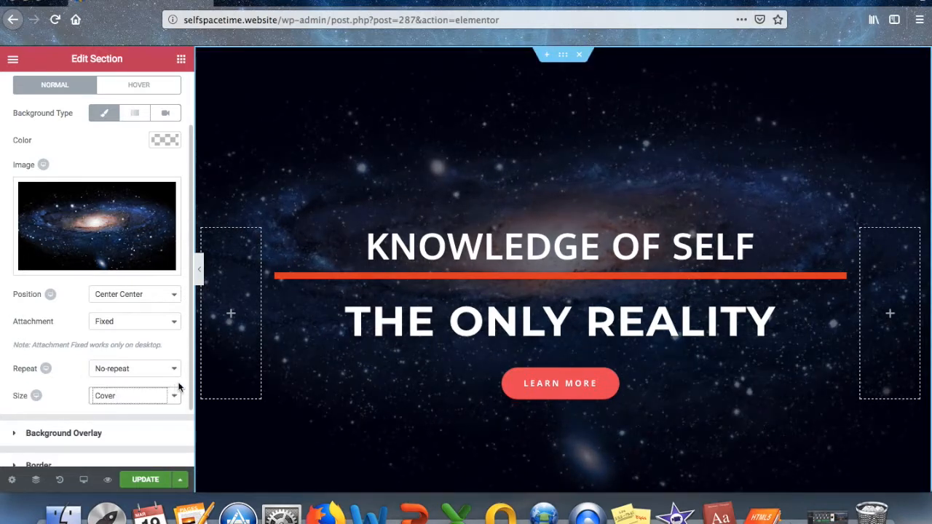
pyautogui.click(169, 388)
pyautogui.click(169, 384)
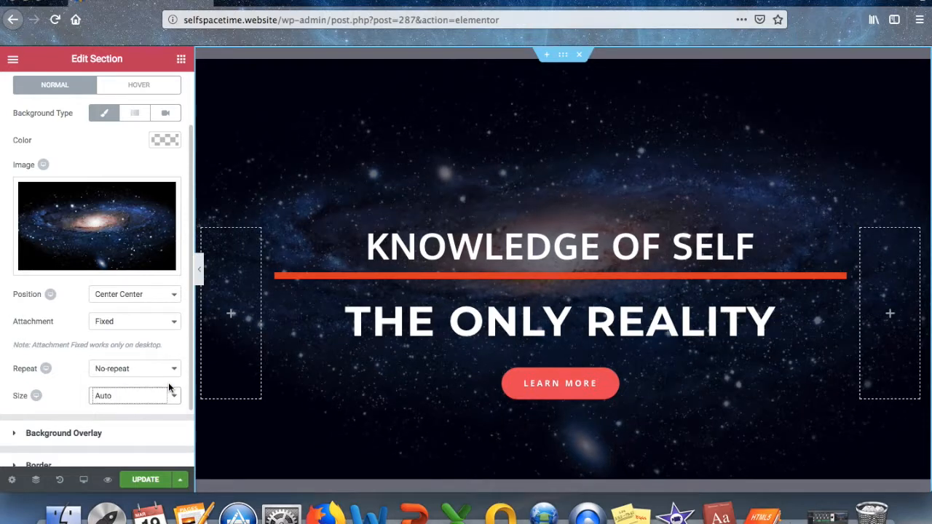
pyautogui.click(171, 394)
pyautogui.click(170, 381)
# Save the page changes with Update.
pyautogui.scroll(-2, 150, 434)
pyautogui.scroll(-1, 151, 437)
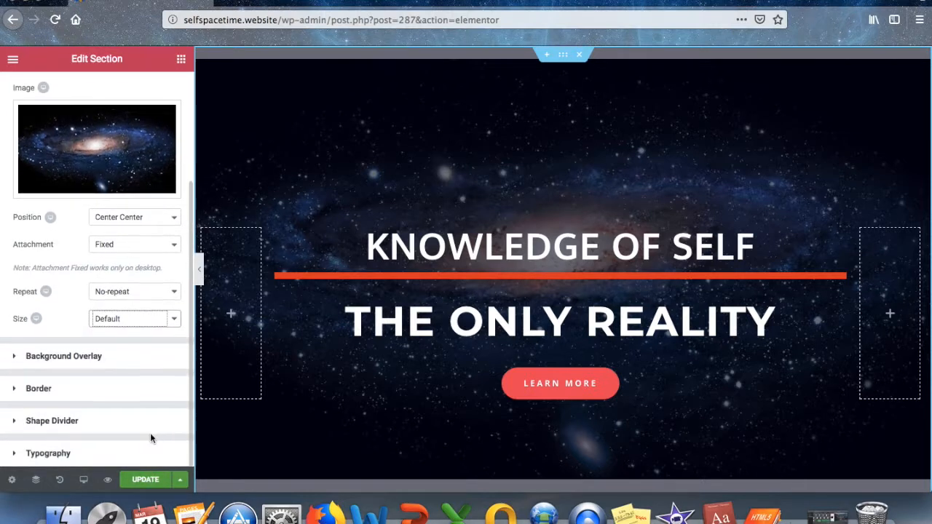
pyautogui.scroll(4, 150, 437)
pyautogui.scroll(1, 151, 437)
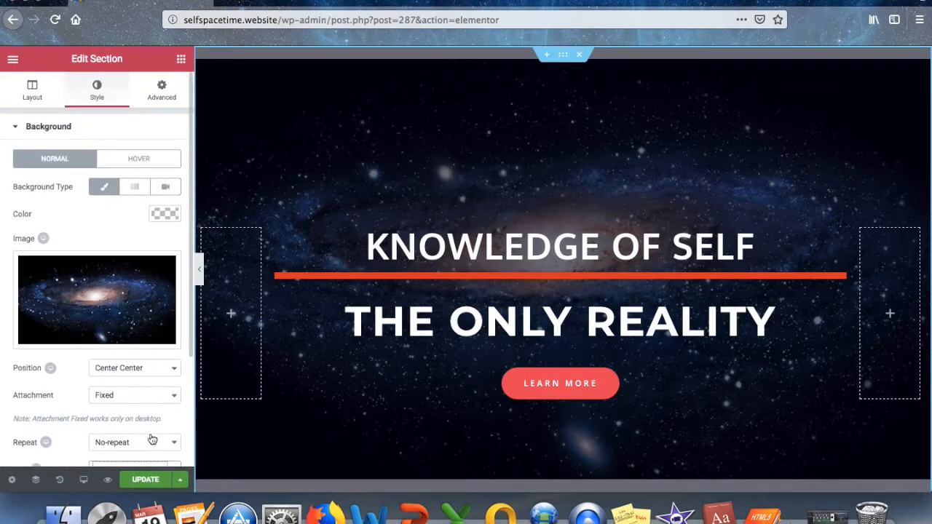
pyautogui.scroll(-3, 151, 438)
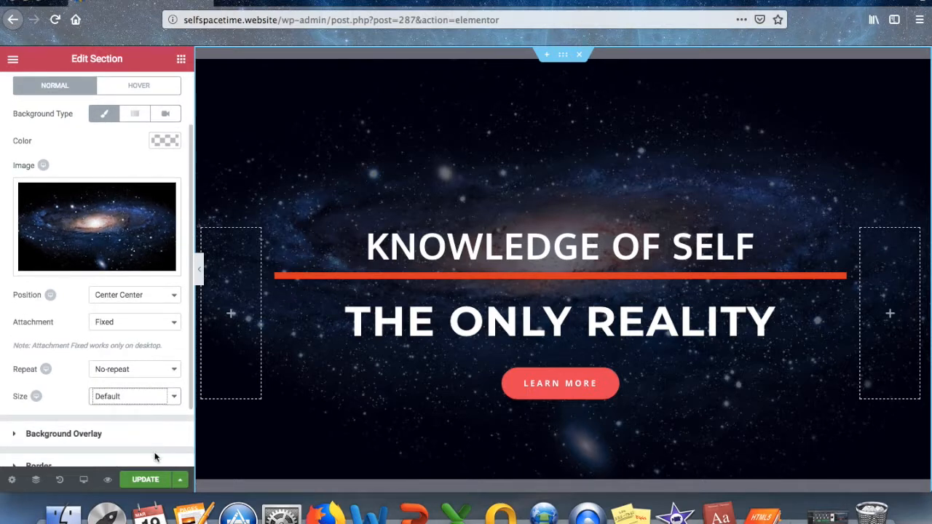
pyautogui.click(152, 481)
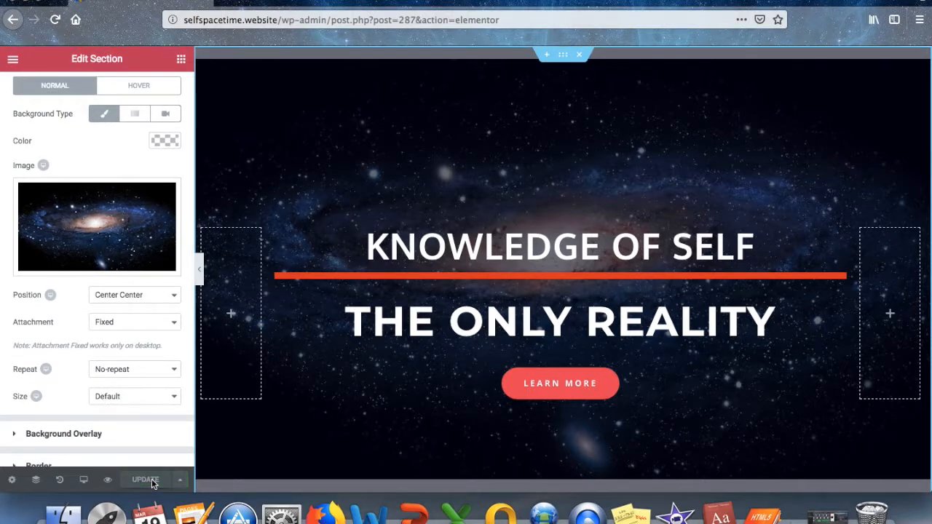
# Replace the button label with 'contact us to learn more about self space and time'.
pyautogui.click(576, 387)
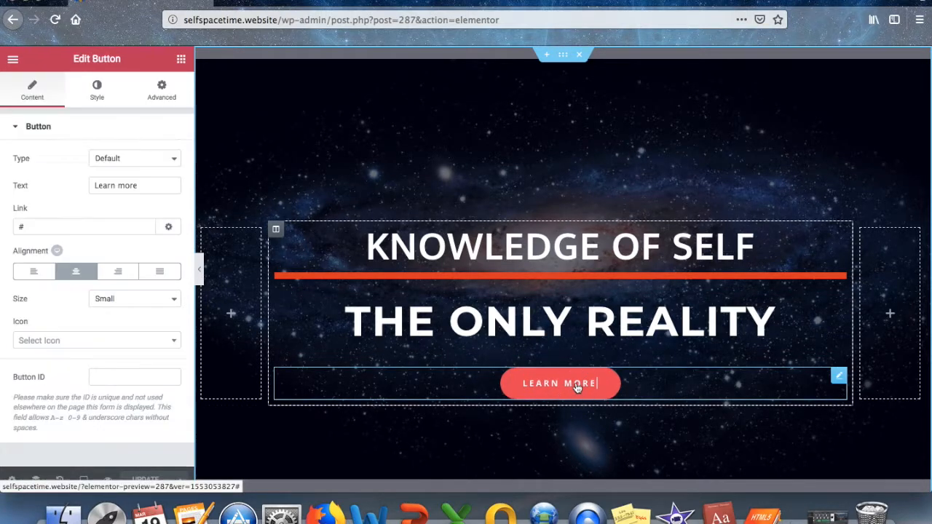
pyautogui.click(145, 185)
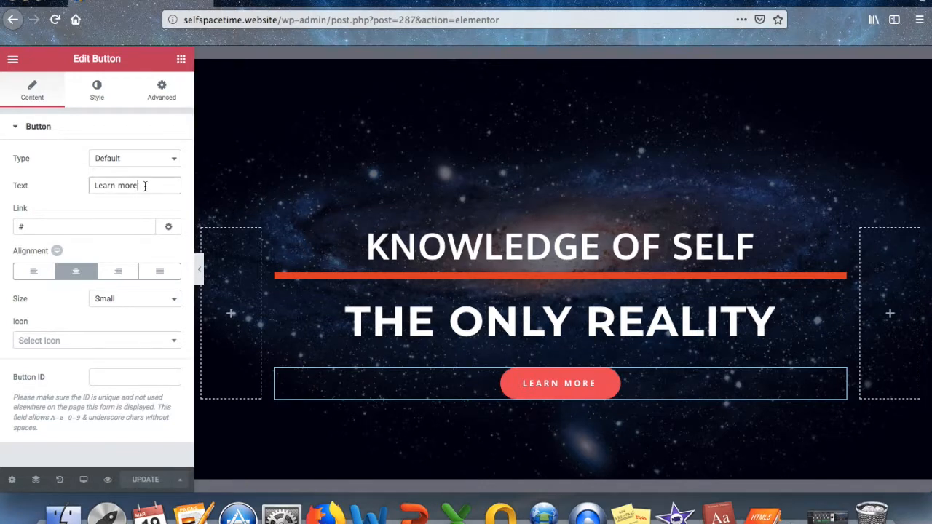
pyautogui.press('BackSpace')
pyautogui.press('BackSpace')
pyautogui.press('BackSpace')
pyautogui.press('BackSpace')
pyautogui.press('BackSpace')
pyautogui.press('BackSpace')
pyautogui.press('BackSpace')
pyautogui.press('BackSpace')
pyautogui.press('BackSpace')
pyautogui.press('BackSpace')
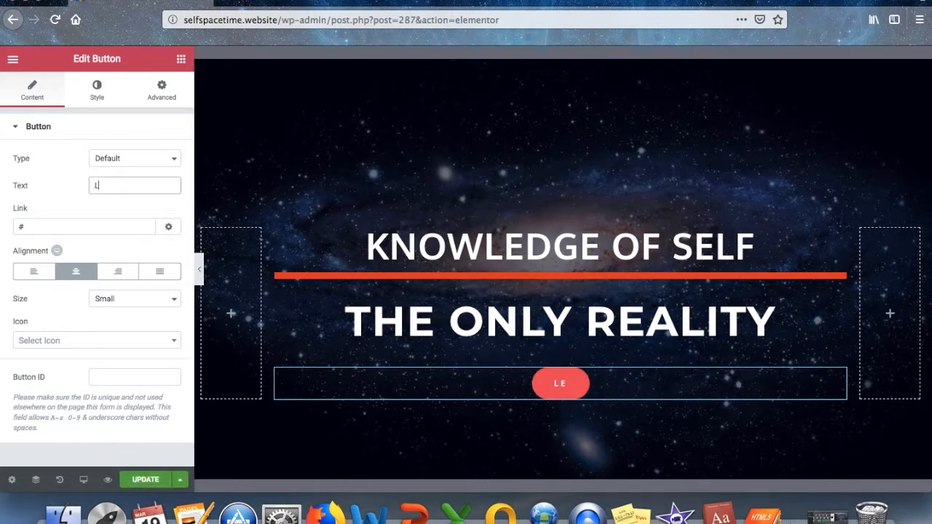
pyautogui.write('contact us to learn')
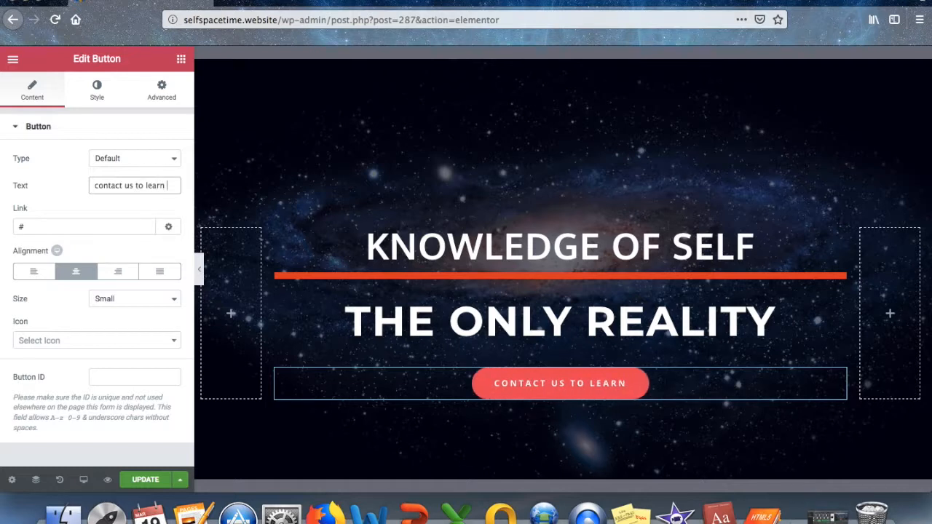
pyautogui.write(' more aout')
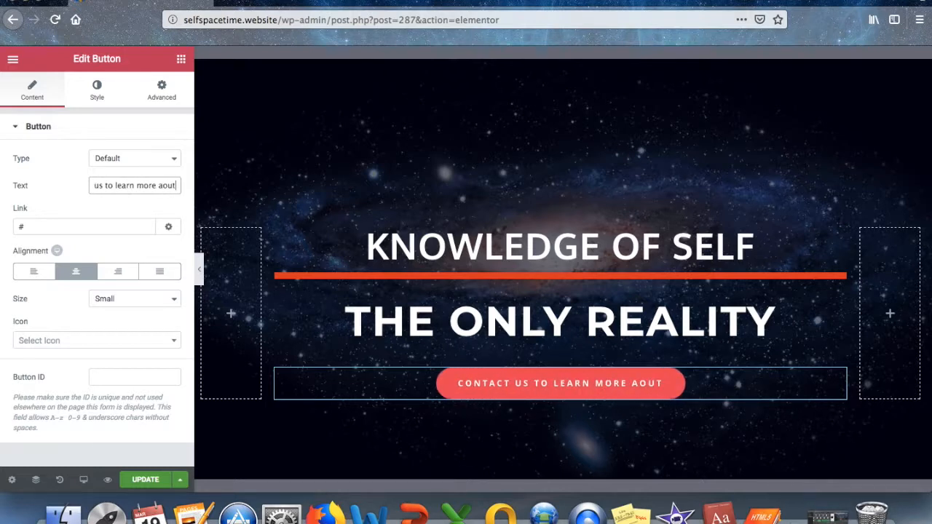
pyautogui.press('BackSpace')
pyautogui.press('BackSpace')
pyautogui.press('BackSpace')
pyautogui.write('bout')
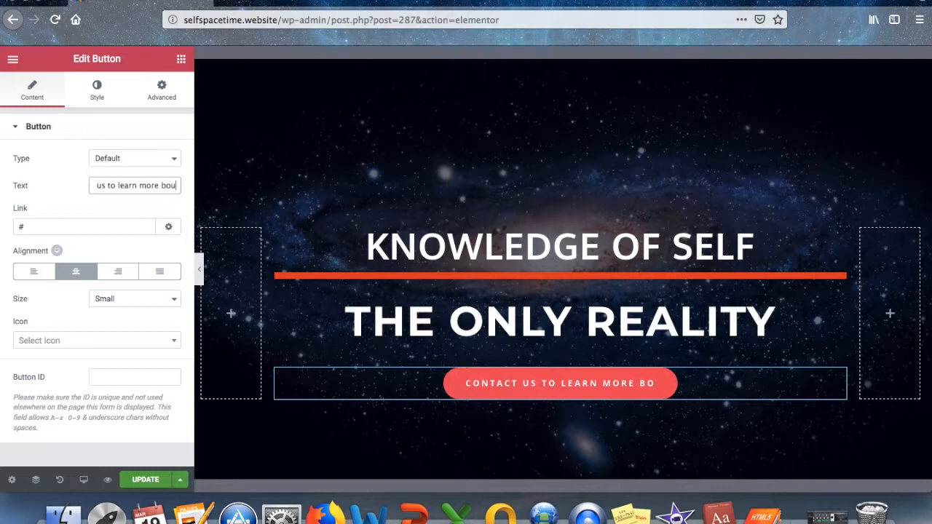
pyautogui.press('BackSpace')
pyautogui.press('BackSpace')
pyautogui.press('BackSpace')
pyautogui.press('BackSpace')
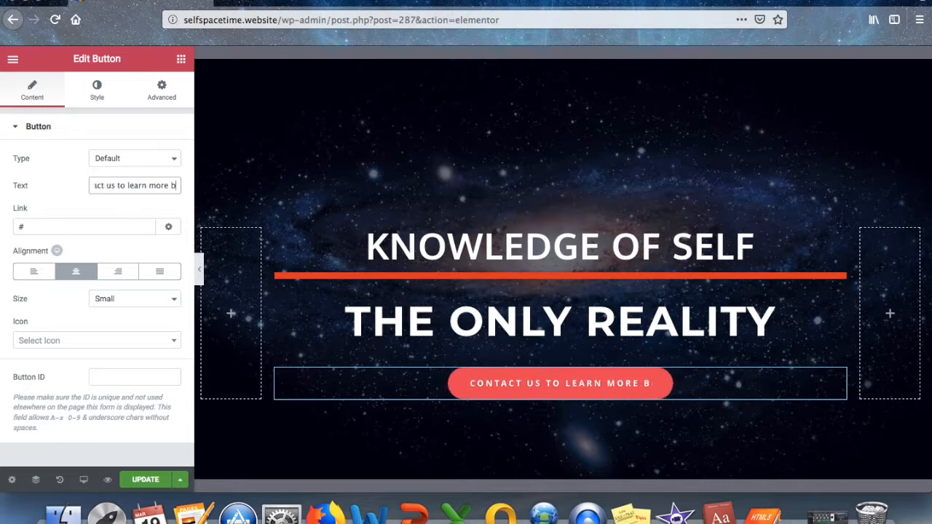
pyautogui.write('abo')
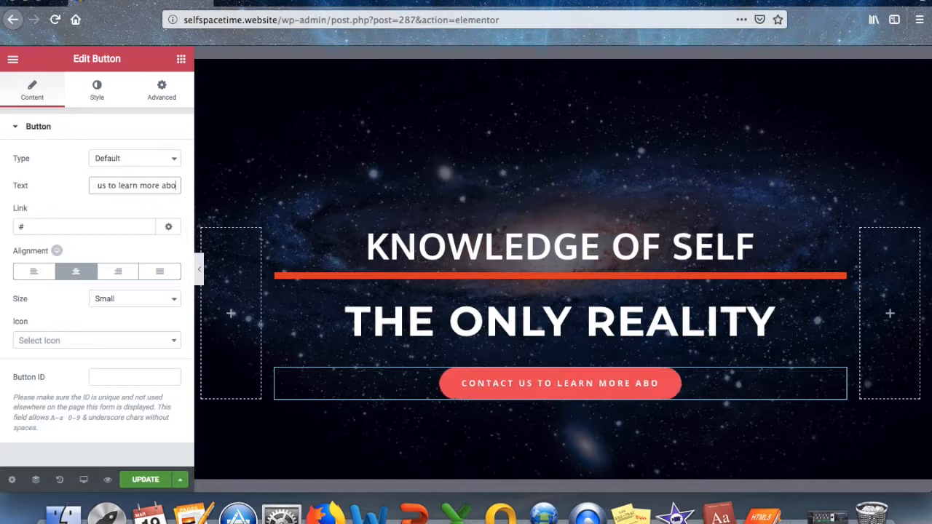
pyautogui.write('ut self ')
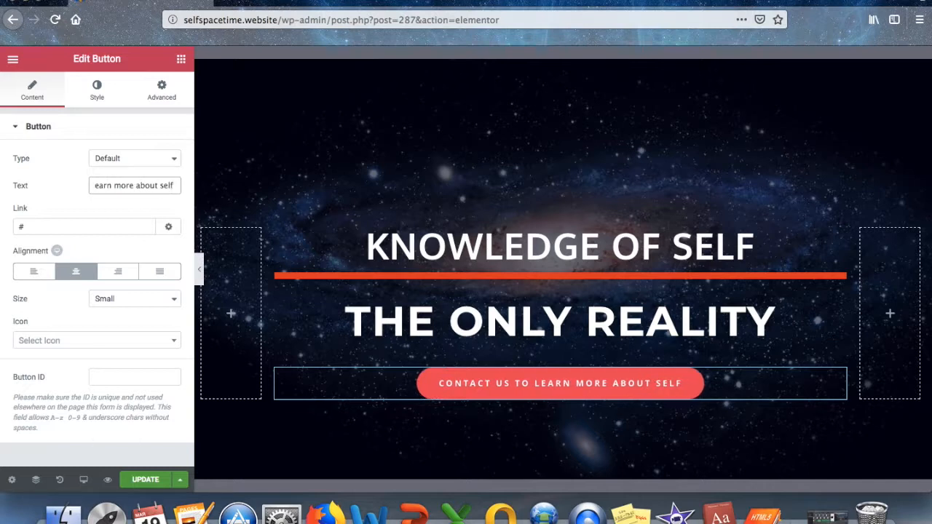
pyautogui.write('space')
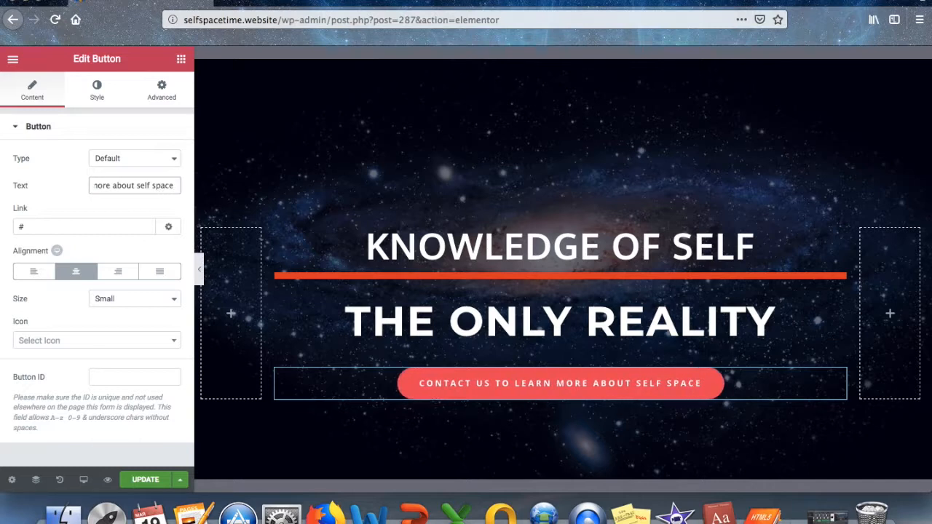
pyautogui.write(' and time')
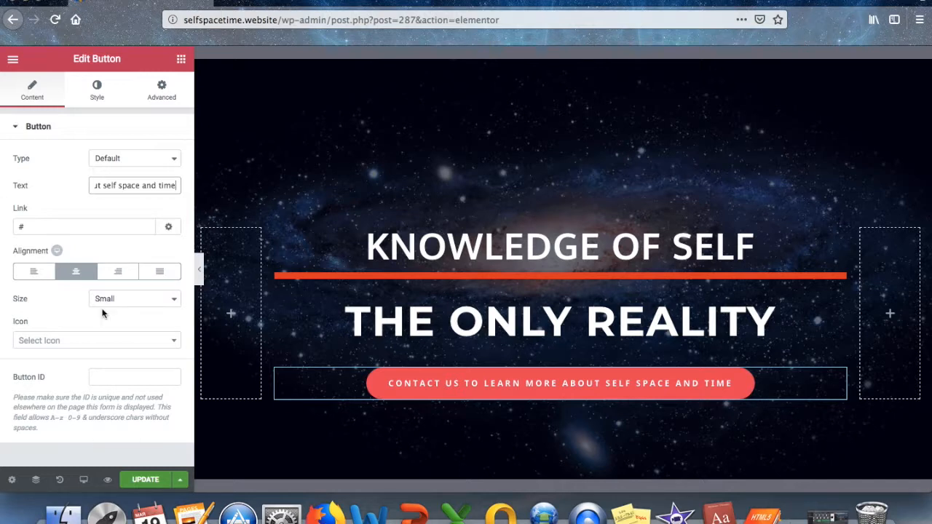
pyautogui.click(102, 95)
# Set the button background colour to bright red #EE0000 and update the page.
pyautogui.click(165, 241)
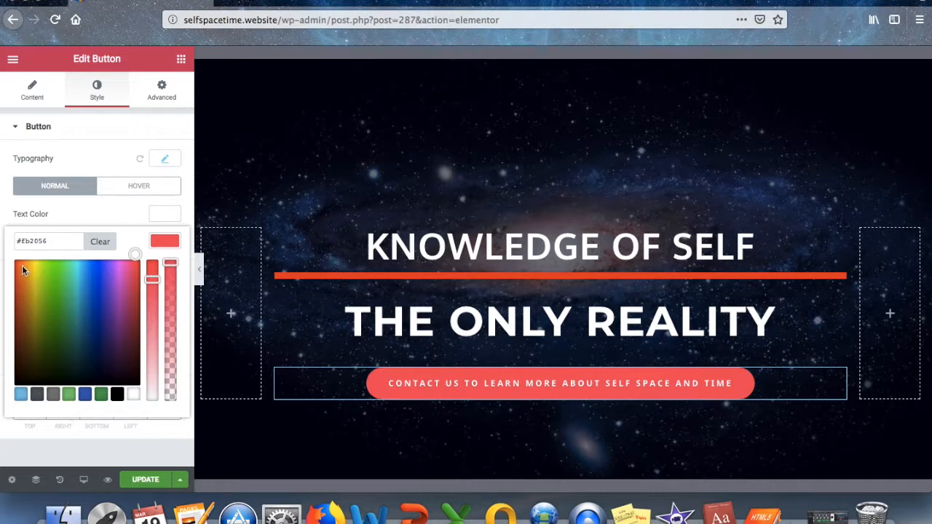
pyautogui.moveTo(134, 254)
pyautogui.mouseDown()
pyautogui.moveTo(56, 272)
pyautogui.moveTo(11, 262)
pyautogui.mouseUp()
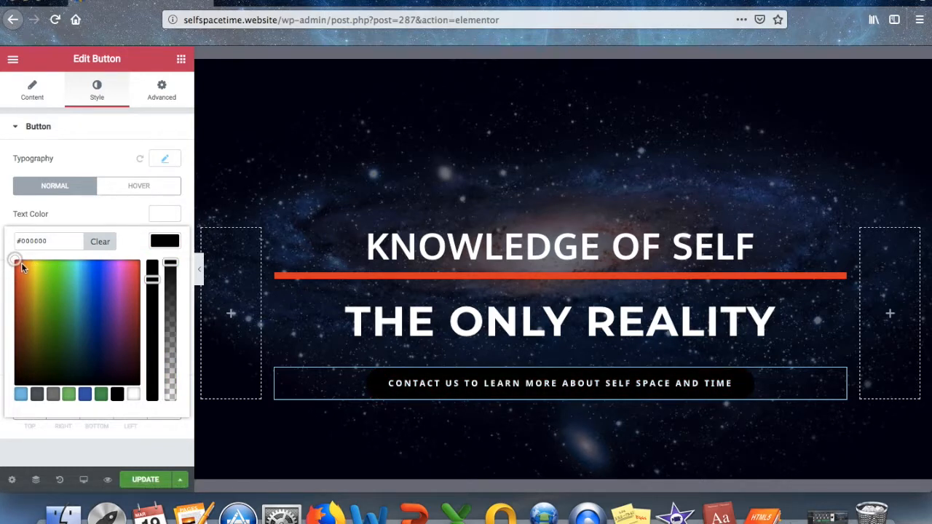
pyautogui.click(172, 267)
pyautogui.moveTo(152, 272); pyautogui.dragTo(138, 401)
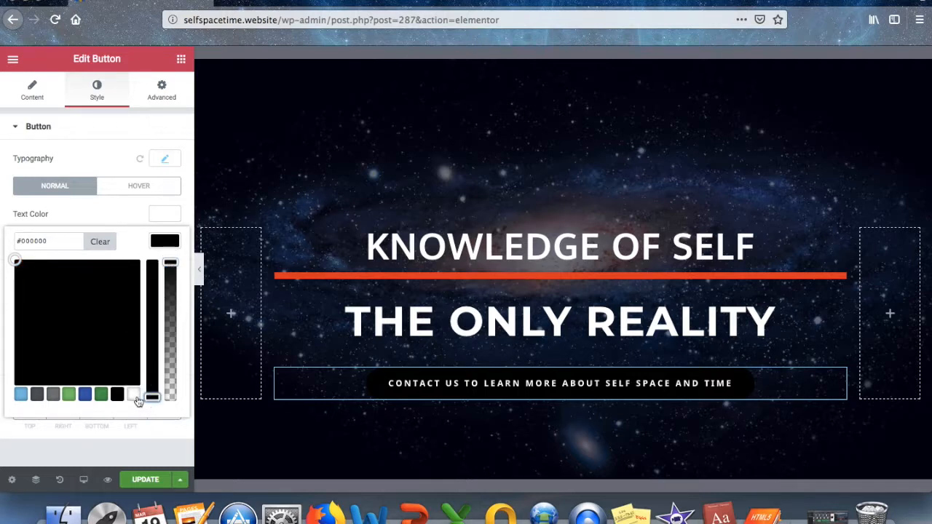
pyautogui.click(134, 395)
pyautogui.moveTo(151, 398); pyautogui.dragTo(146, 245)
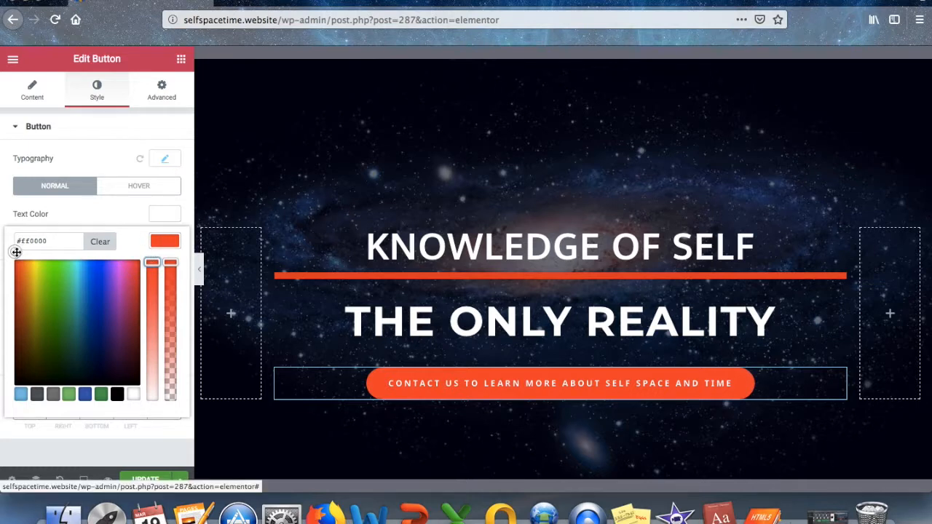
pyautogui.click(149, 479)
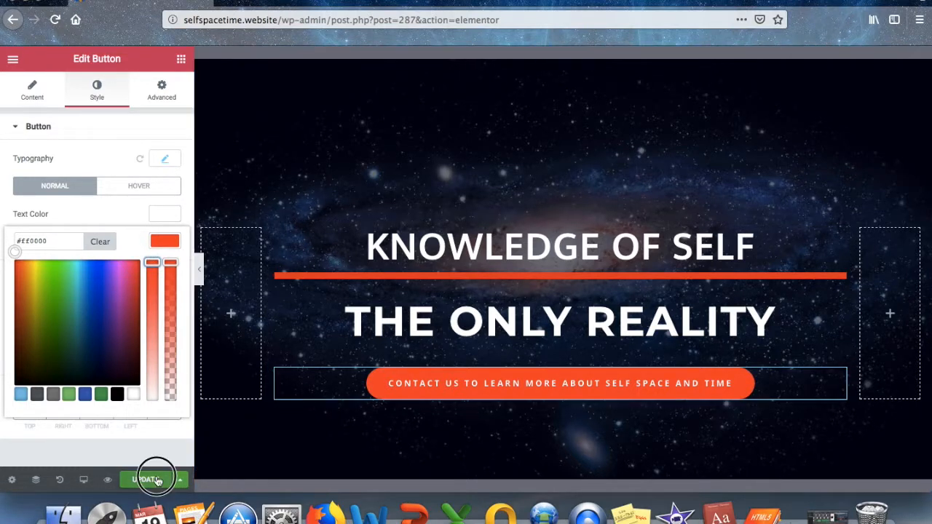
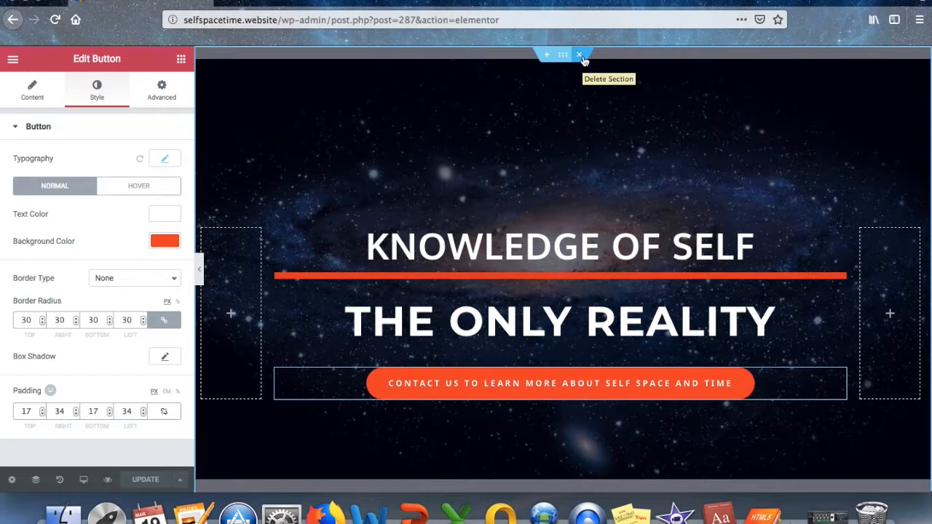
# Exit Elementor to the WordPress dashboard and visit the live site from the admin bar.
pyautogui.click(12, 60)
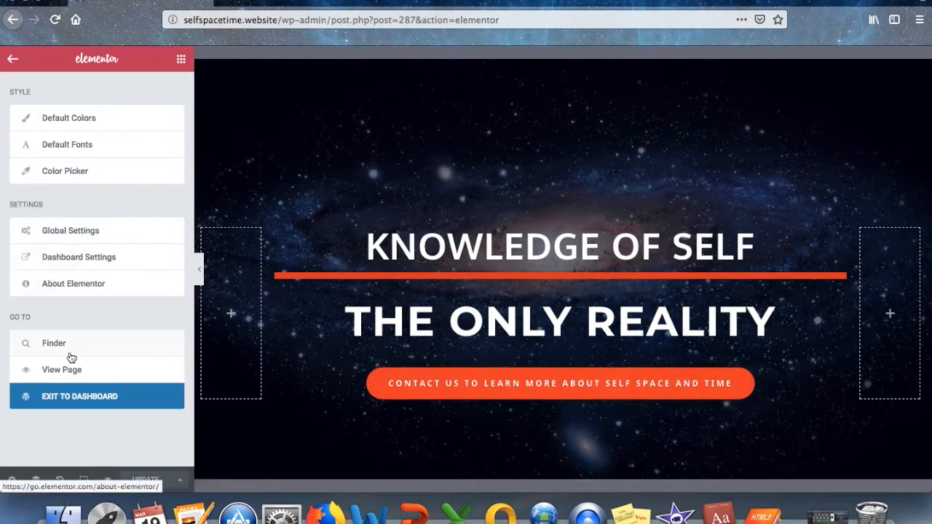
pyautogui.click(81, 398)
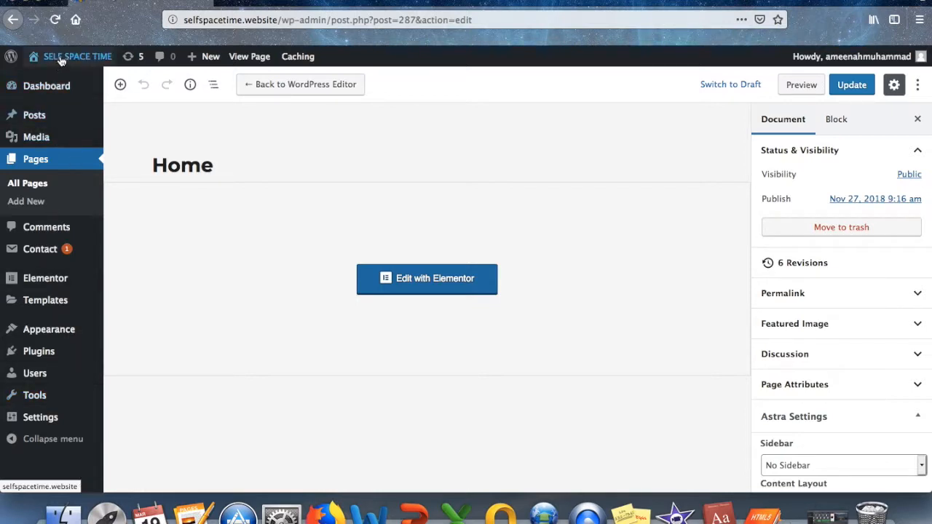
pyautogui.moveTo(62, 60)
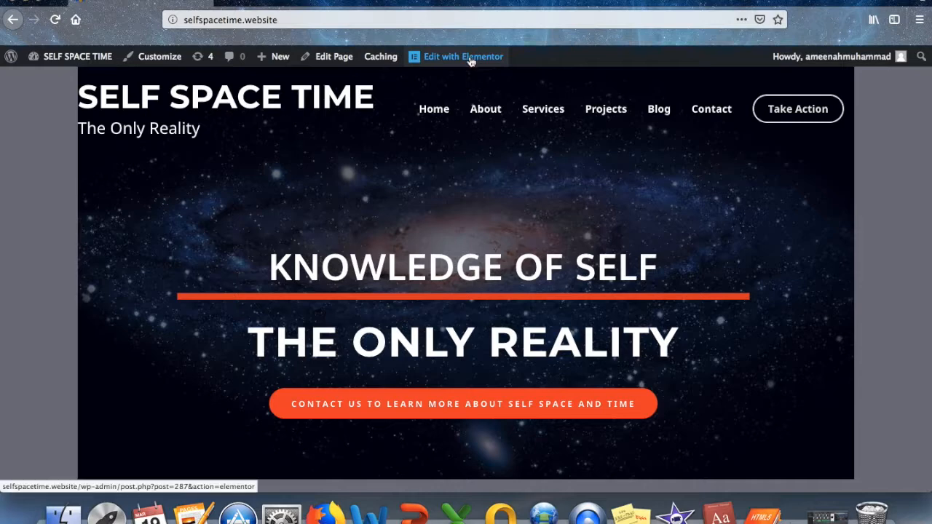
# Go to the About page from the site menu and open it with Edit with Elementor.
pyautogui.scroll(-2, 408, 236)
pyautogui.scroll(2, 396, 218)
pyautogui.click(480, 112)
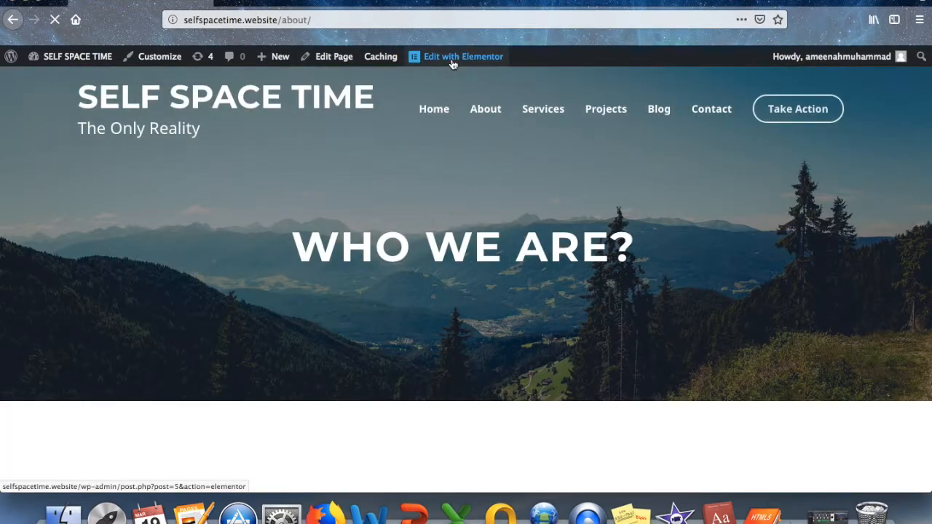
pyautogui.click(451, 65)
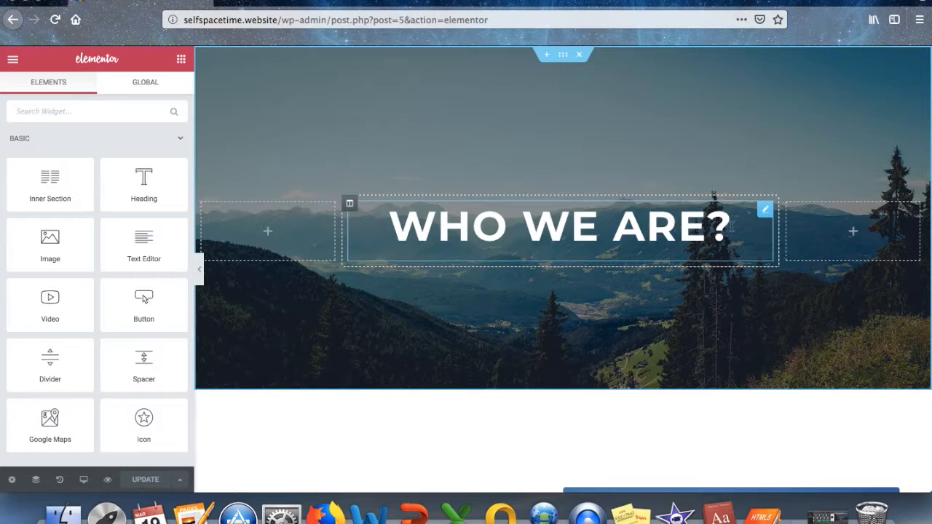
# Rewrite the hero heading from 'WHO WE ARE?' to 'WHAT IS SELF SPACE & TIME?'.
pyautogui.click(732, 227)
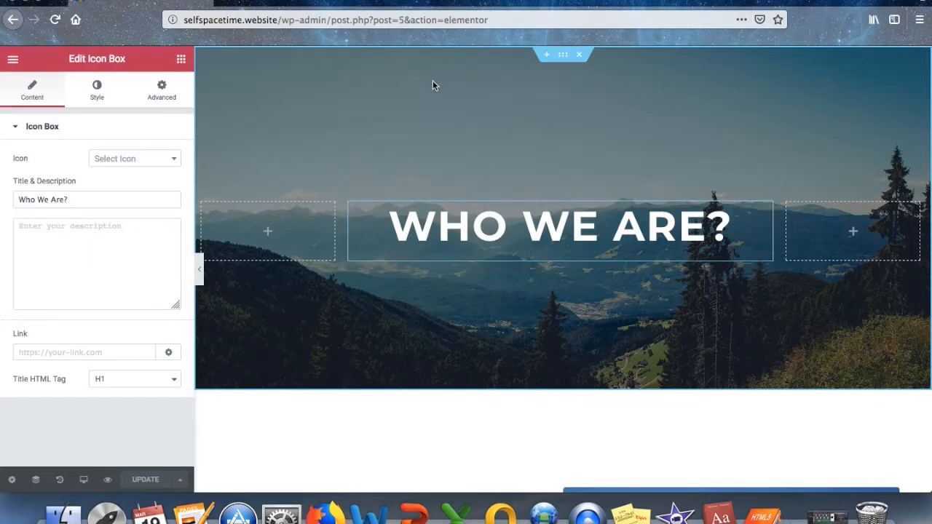
pyautogui.press('BackSpace')
pyautogui.press('BackSpace')
pyautogui.press('BackSpace')
pyautogui.press('BackSpace')
pyautogui.press('BackSpace')
pyautogui.press('BackSpace')
pyautogui.press('BackSpace')
pyautogui.press('BackSpace')
pyautogui.press('BackSpace')
pyautogui.press('BackSpace')
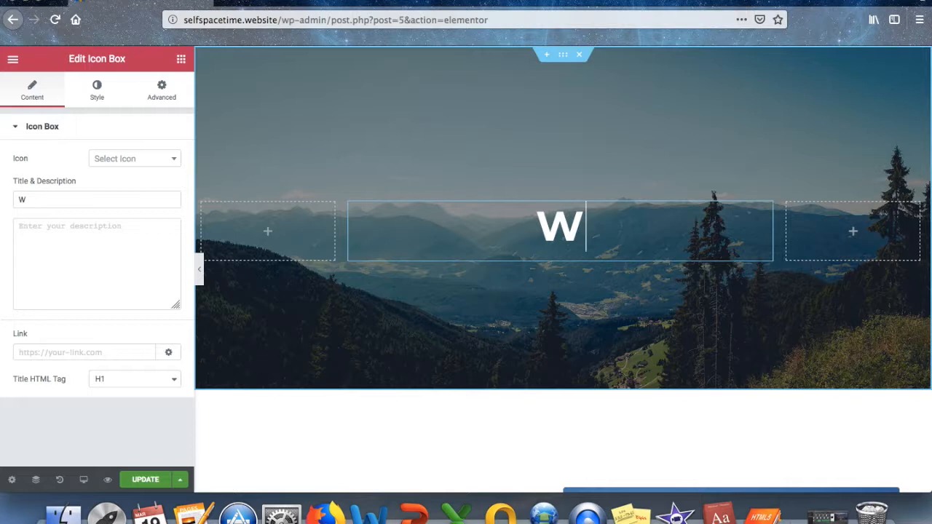
pyautogui.write('HAT')
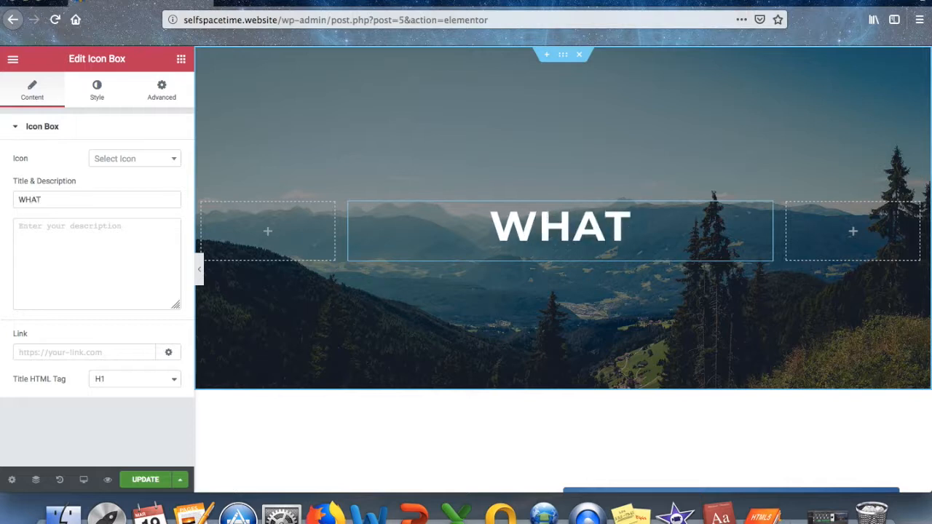
pyautogui.write(' IS SELF')
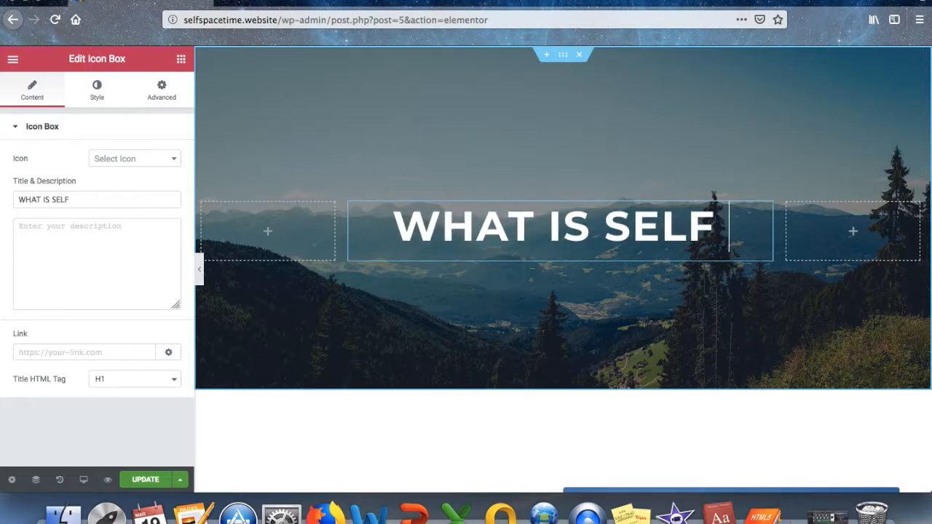
pyautogui.write(' SPACE A')
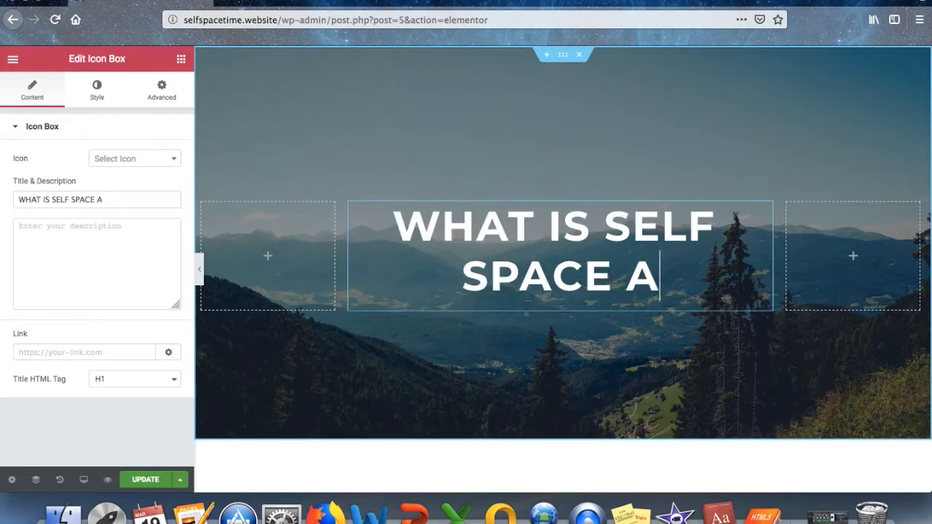
pyautogui.press('BackSpace')
pyautogui.write('& TIME?')
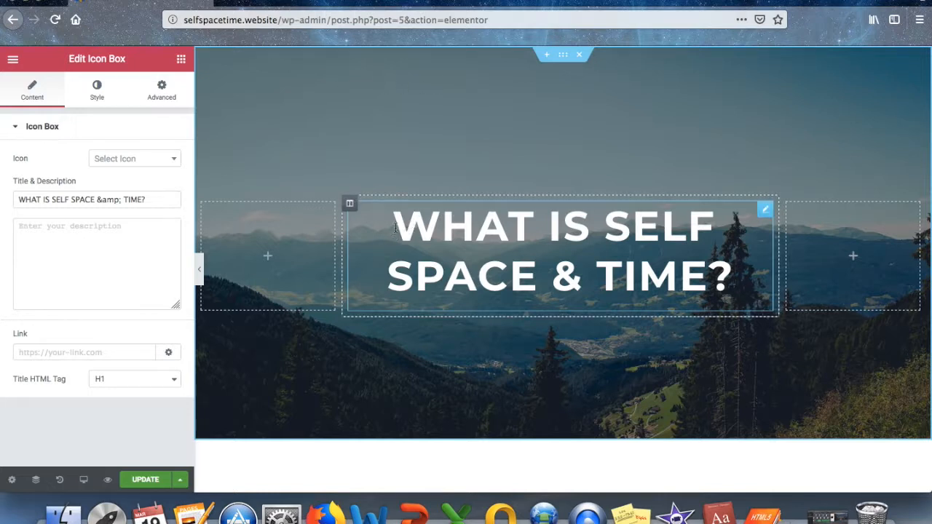
pyautogui.click(97, 91)
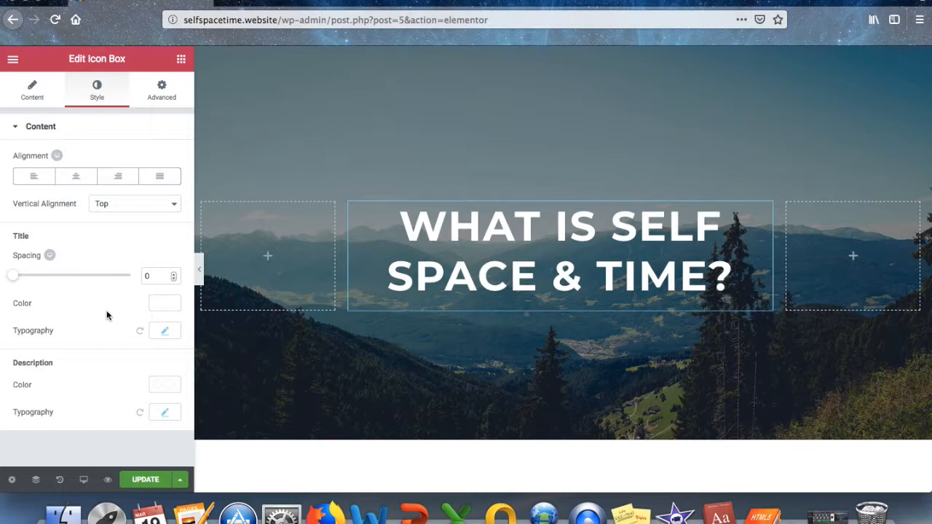
# Set the icon box description colour to a strong red-orange shade.
pyautogui.click(165, 385)
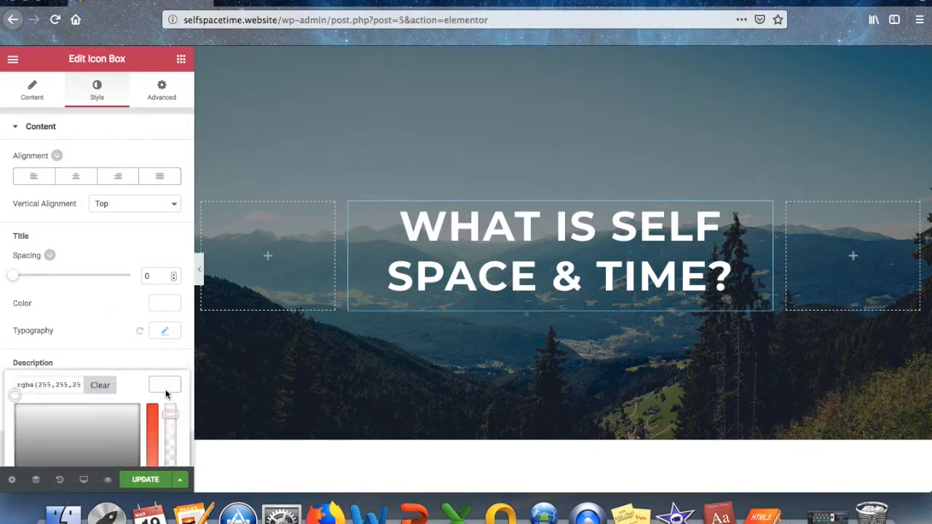
pyautogui.scroll(-3, 138, 368)
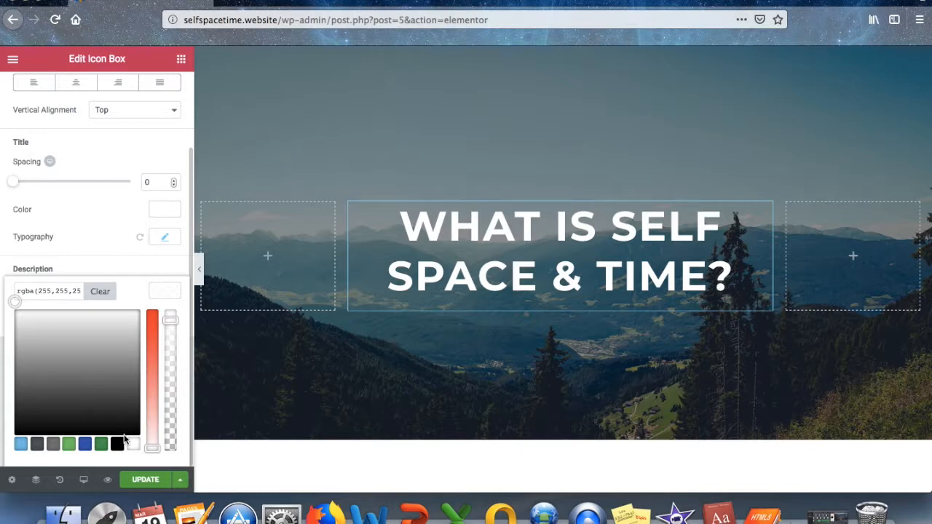
pyautogui.moveTo(156, 443); pyautogui.dragTo(149, 311)
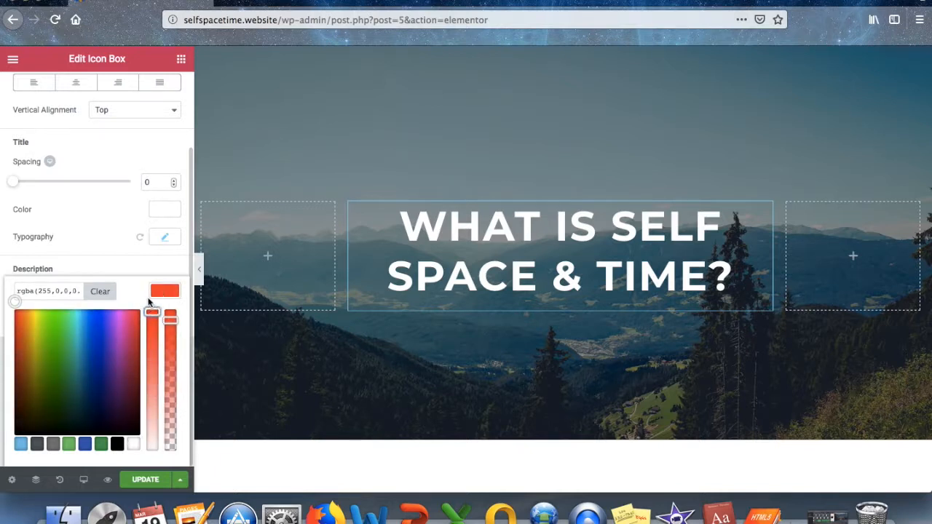
pyautogui.click(19, 308)
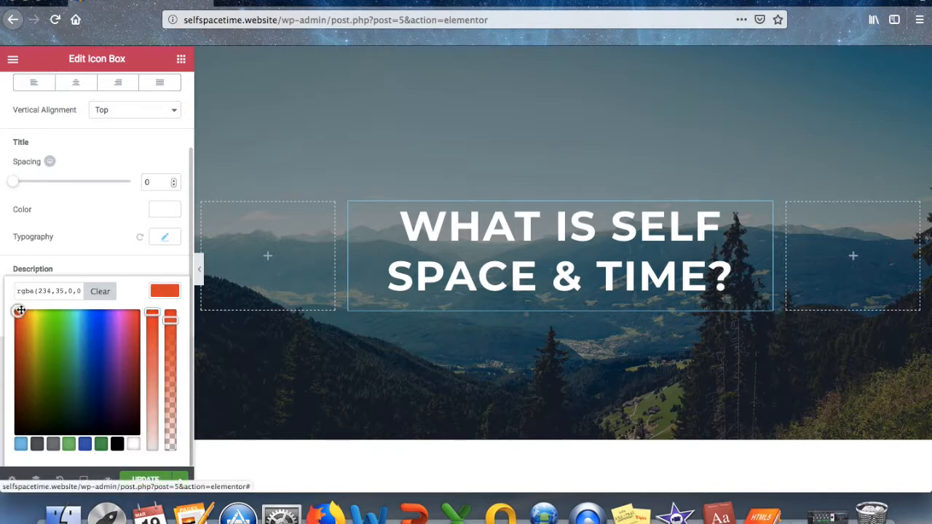
pyautogui.click(164, 292)
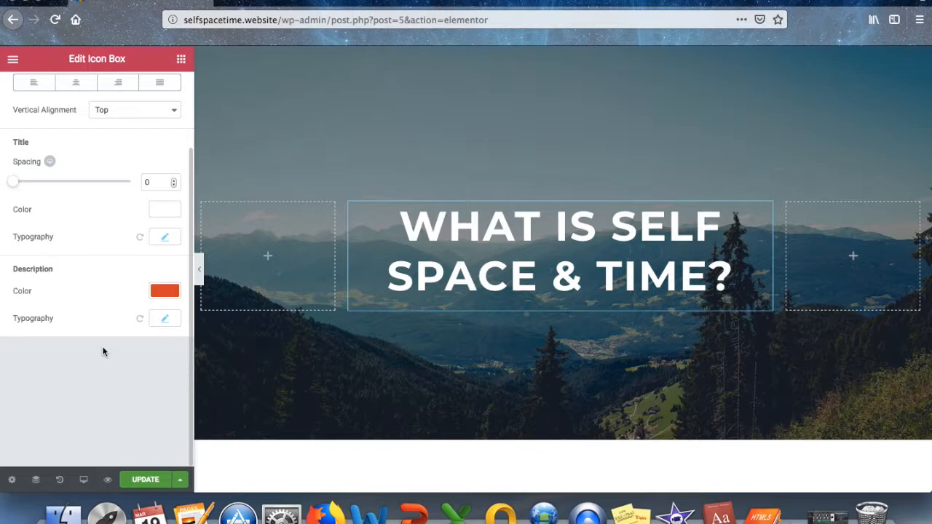
pyautogui.scroll(3, 102, 352)
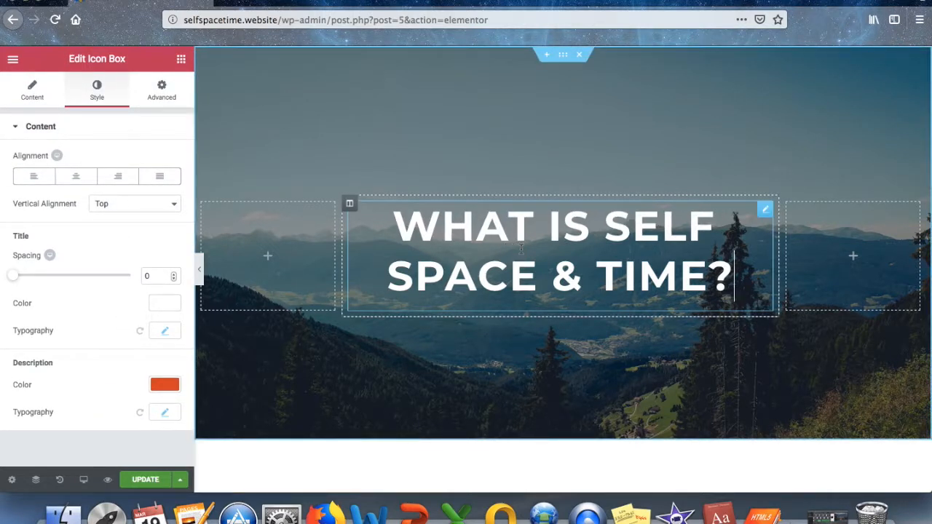
pyautogui.click(153, 92)
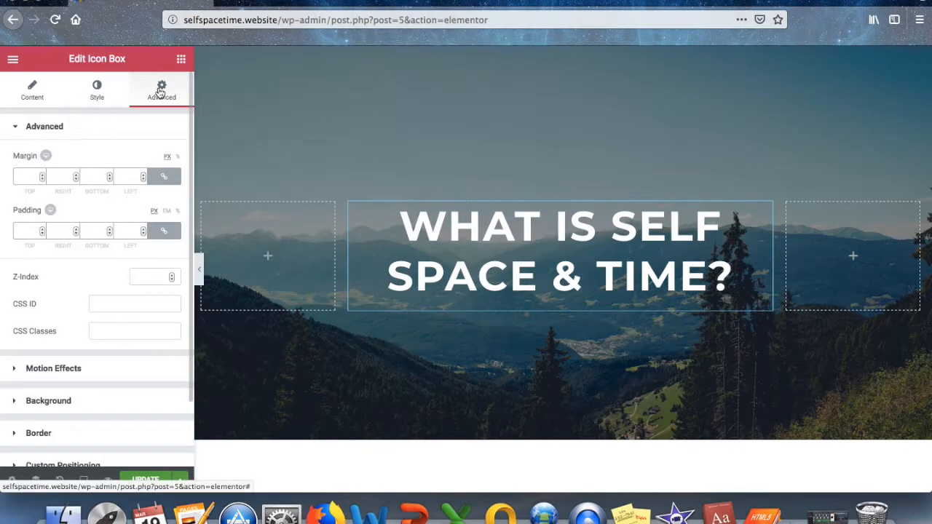
pyautogui.click(106, 93)
pyautogui.click(29, 90)
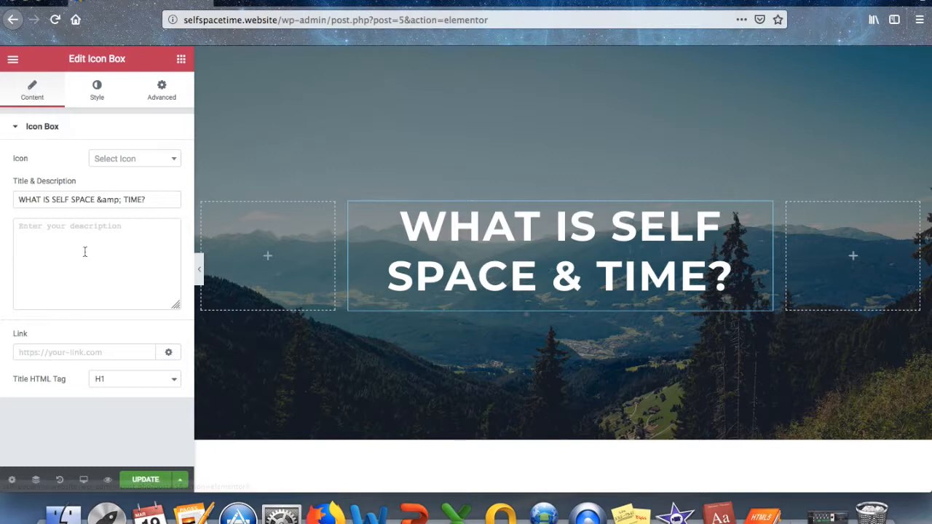
# Adjust the title spacing, switch the description colour to white, and update the page.
pyautogui.click(97, 93)
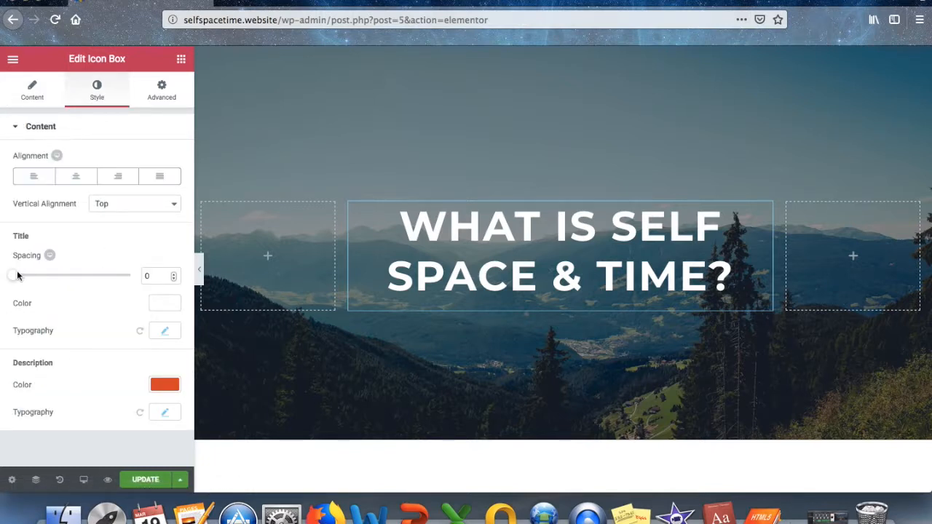
pyautogui.moveTo(15, 275)
pyautogui.mouseDown()
pyautogui.moveTo(69, 277)
pyautogui.moveTo(14, 277)
pyautogui.mouseUp()
pyautogui.click(159, 387)
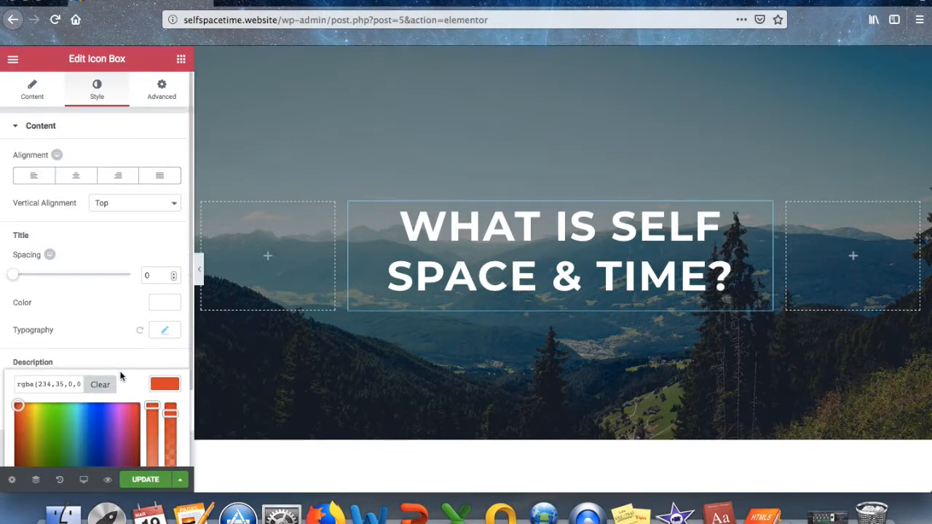
pyautogui.scroll(-3, 124, 379)
pyautogui.click(118, 443)
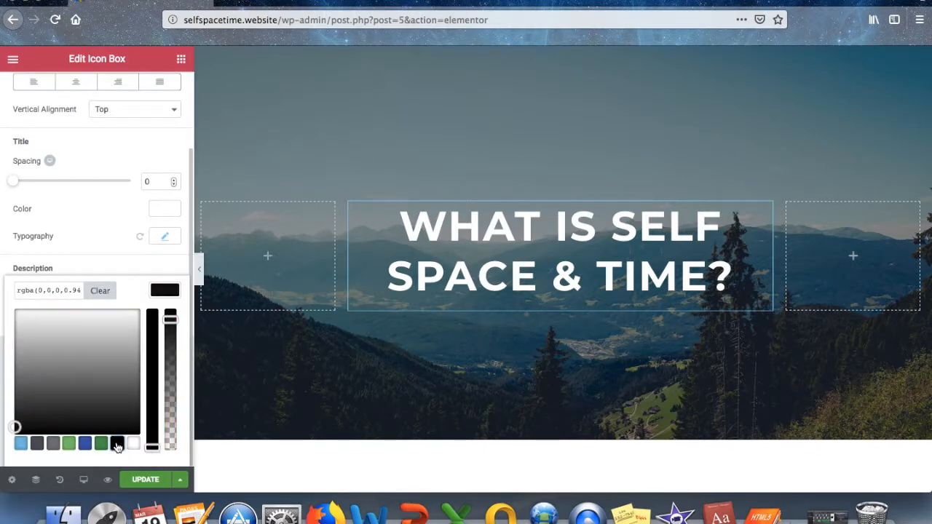
pyautogui.click(137, 442)
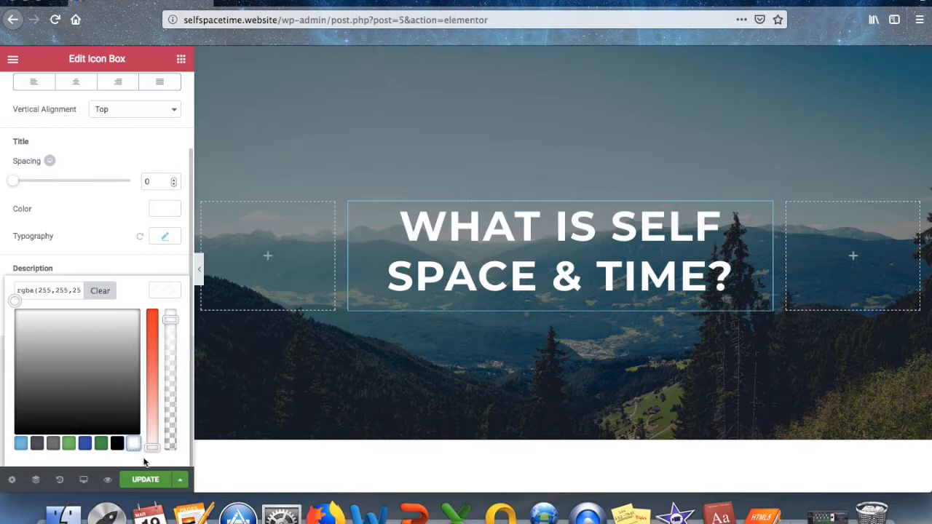
pyautogui.click(147, 482)
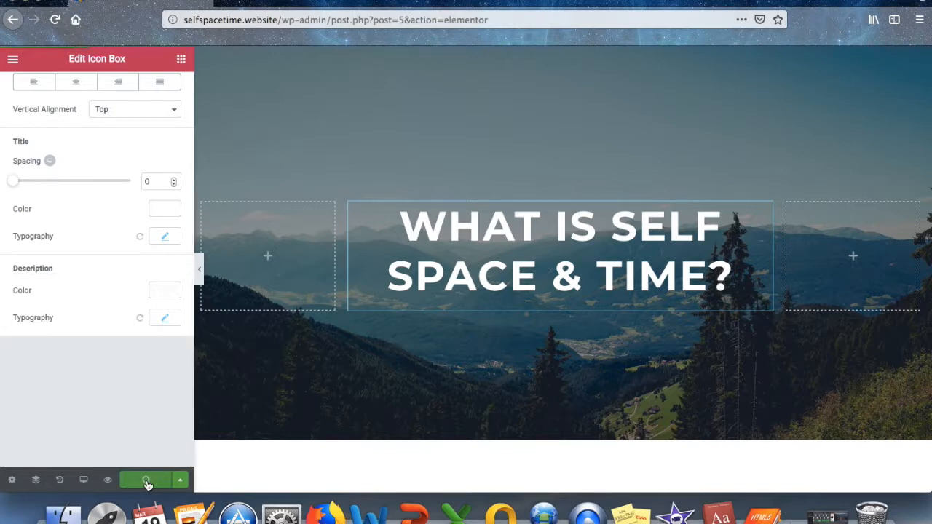
# Make the 'WHAT IS SELF SPACE & TIME?' title black and update the page.
pyautogui.click(500, 249)
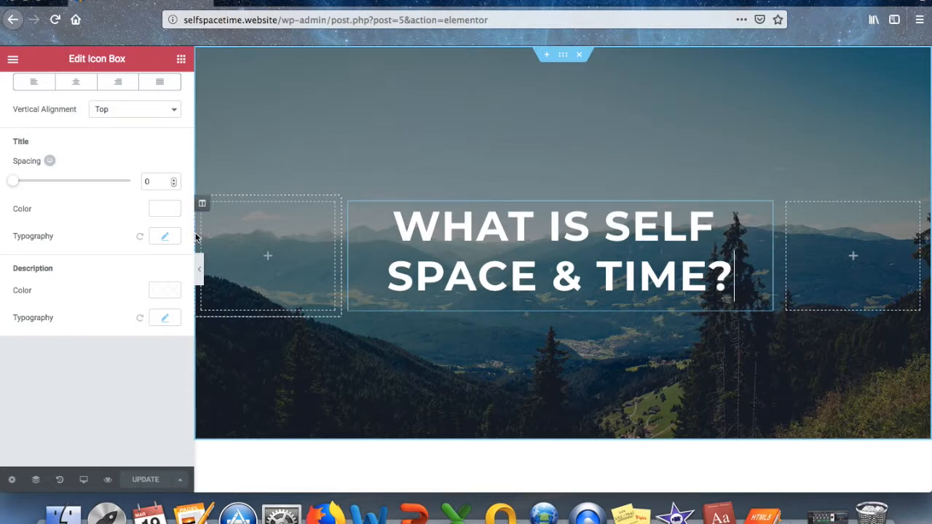
pyautogui.click(166, 209)
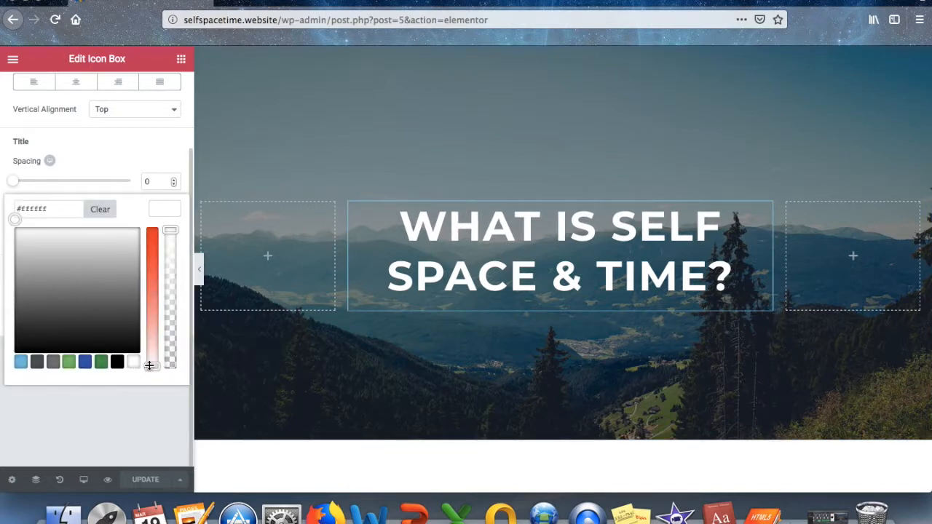
pyautogui.click(101, 362)
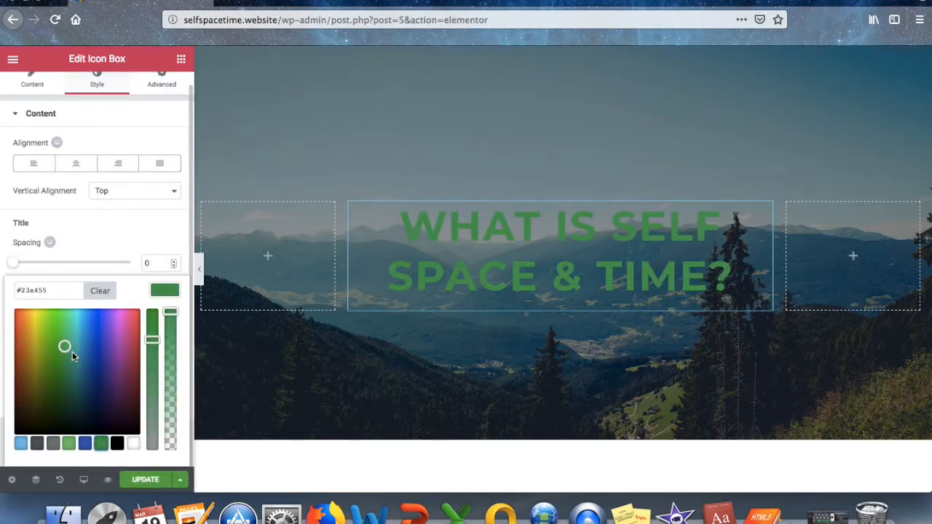
pyautogui.click(84, 443)
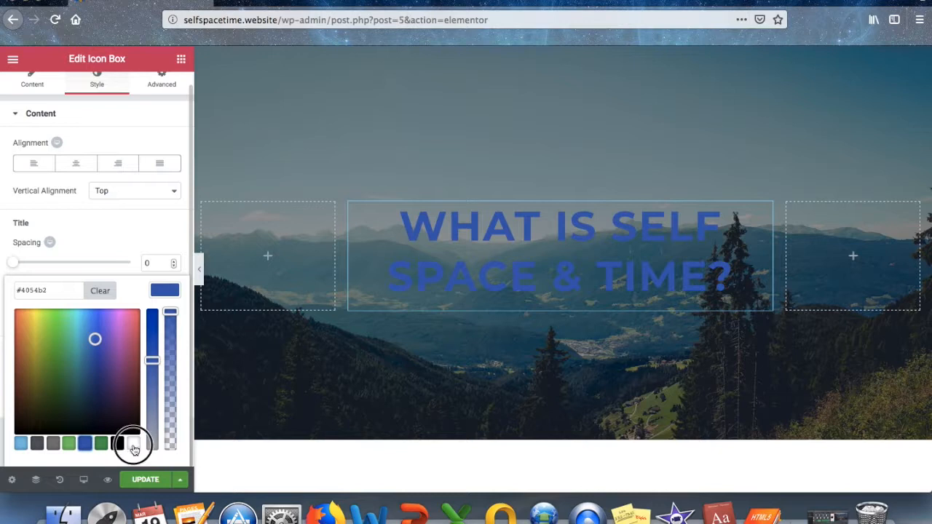
pyautogui.click(133, 445)
pyautogui.click(118, 446)
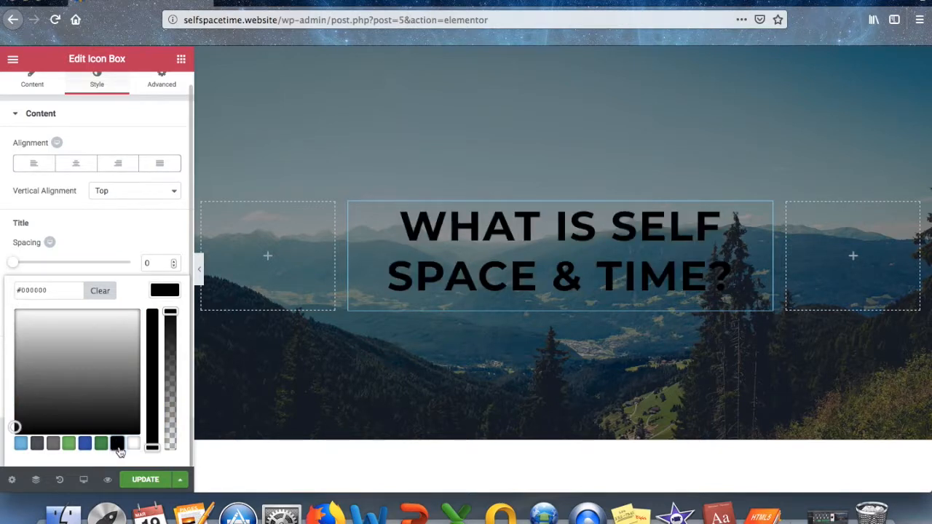
pyautogui.click(145, 480)
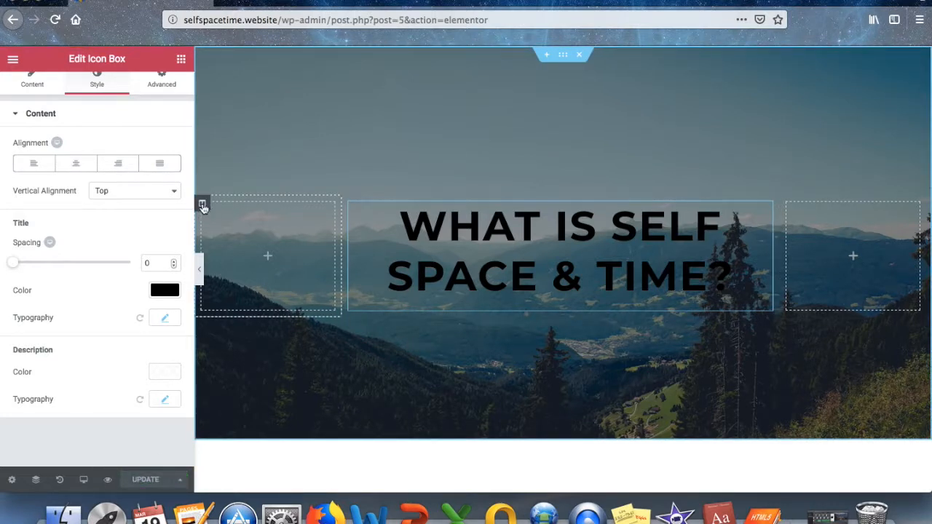
# Add an Image widget to the left column showing the forest-path photo from the Media Library.
pyautogui.click(203, 207)
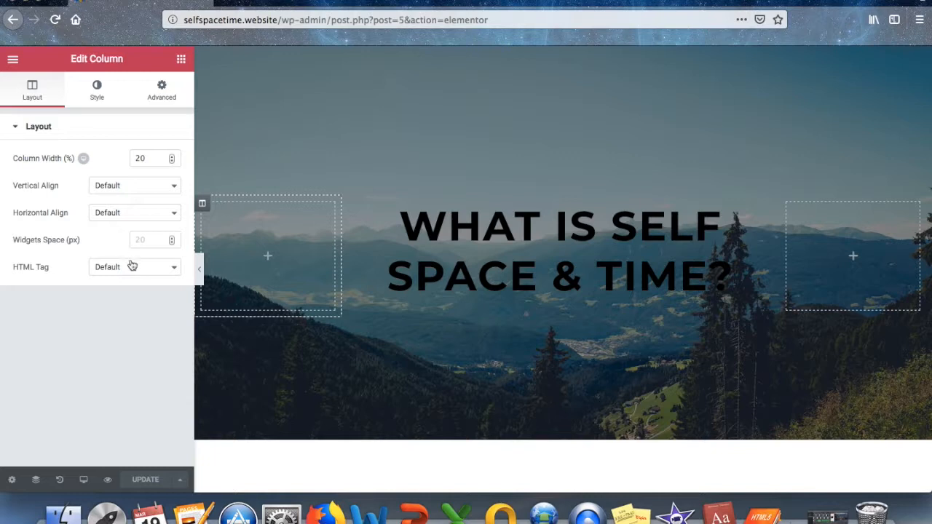
pyautogui.click(267, 258)
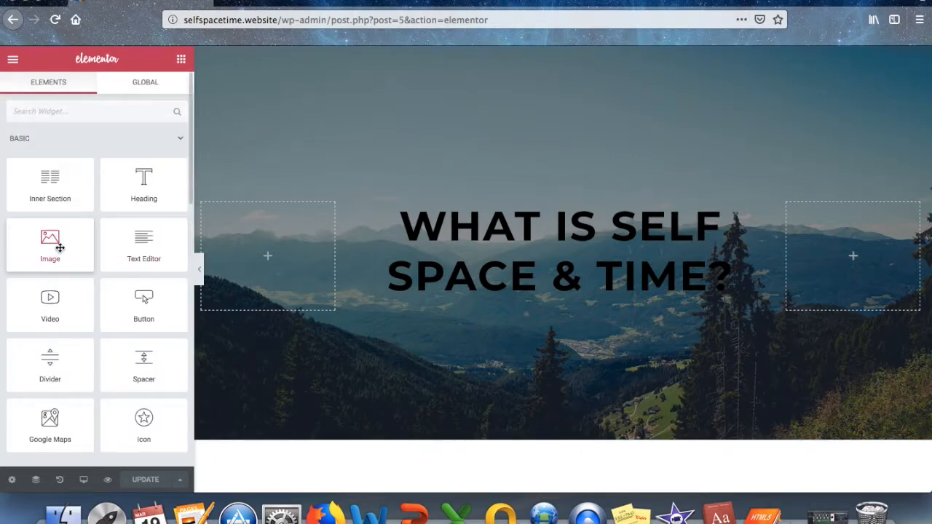
pyautogui.moveTo(46, 241); pyautogui.dragTo(248, 247)
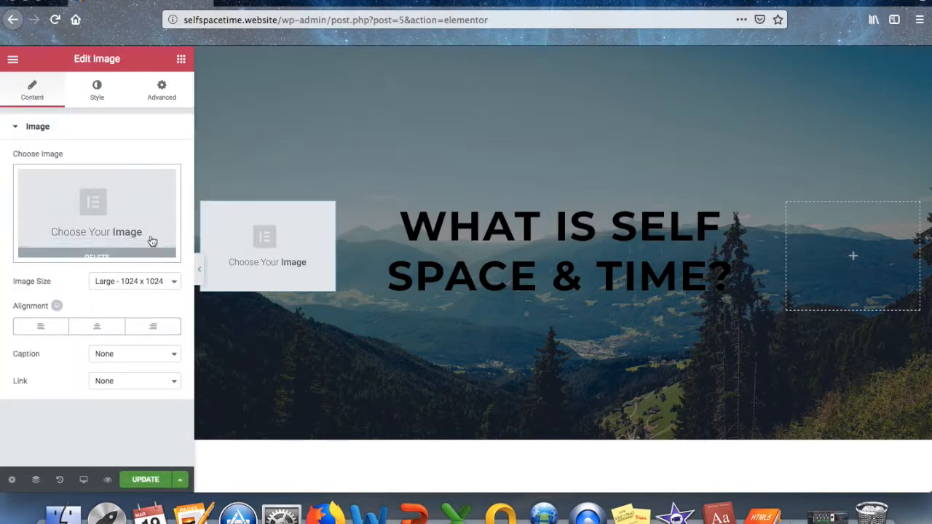
pyautogui.click(93, 211)
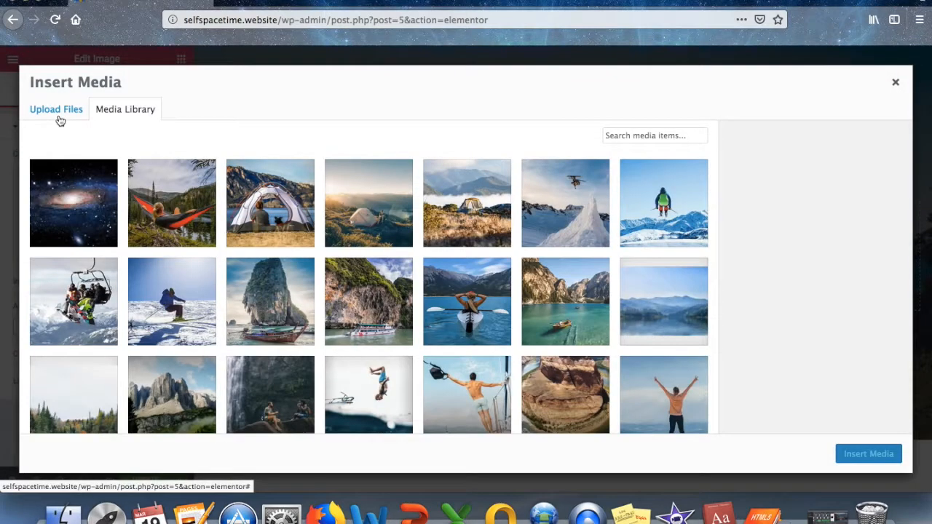
pyautogui.scroll(-3, 181, 240)
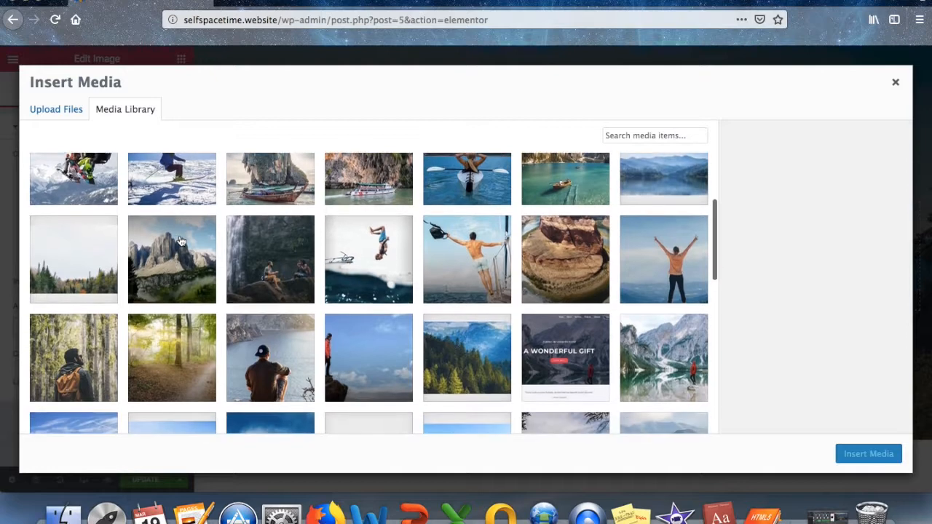
pyautogui.click(182, 339)
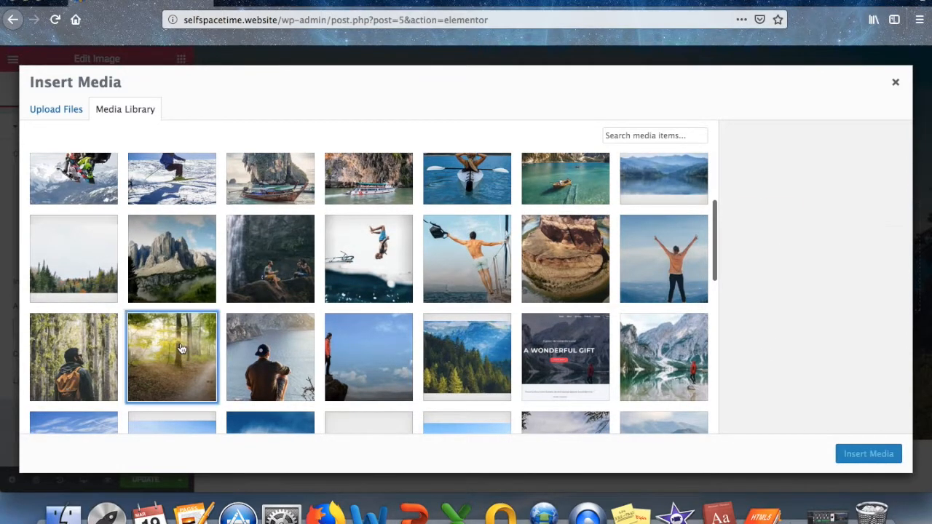
pyautogui.click(866, 454)
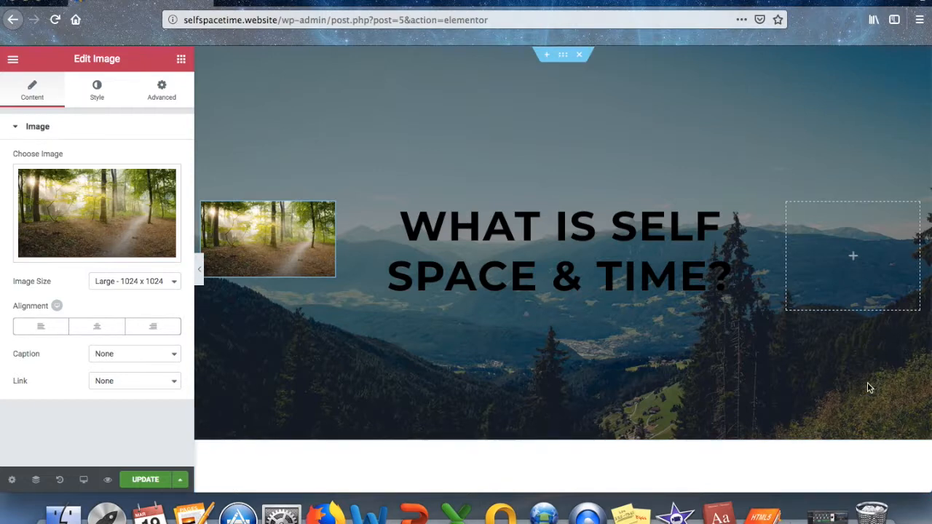
pyautogui.click(852, 258)
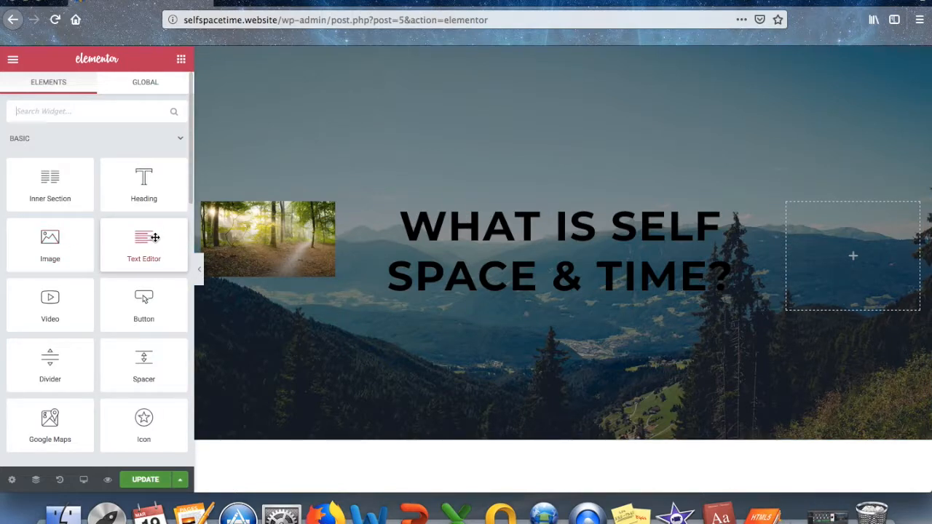
# Drop a Text Editor widget into the right column and start deleting its placeholder paragraph.
pyautogui.moveTo(144, 242); pyautogui.dragTo(834, 277)
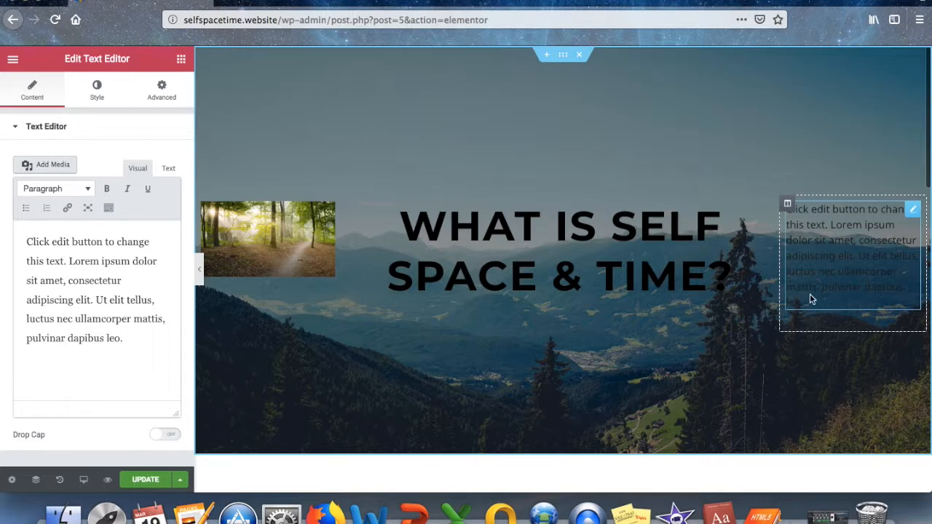
pyautogui.click(809, 300)
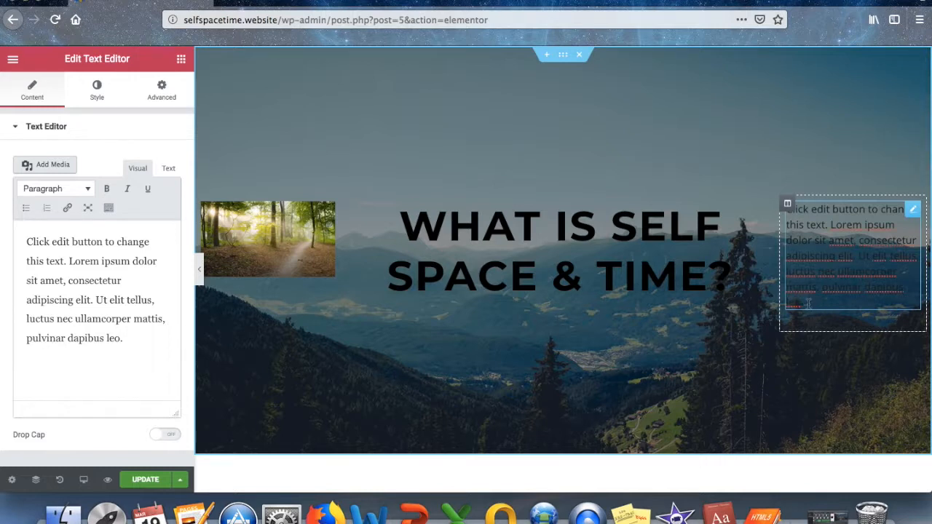
pyautogui.press('BackSpace')
pyautogui.press('BackSpace')
pyautogui.press('BackSpace')
pyautogui.press('BackSpace')
pyautogui.press('BackSpace')
pyautogui.press('BackSpace')
pyautogui.press('BackSpace')
pyautogui.press('BackSpace')
pyautogui.press('BackSpace')
pyautogui.press('BackSpace')
pyautogui.press('BackSpace')
pyautogui.press('BackSpace')
pyautogui.press('BackSpace')
pyautogui.press('BackSpace')
pyautogui.press('BackSpace')
pyautogui.press('BackSpace')
pyautogui.press('BackSpace')
pyautogui.press('BackSpace')
pyautogui.press('BackSpace')
pyautogui.press('BackSpace')
pyautogui.press('BackSpace')
pyautogui.press('BackSpace')
pyautogui.press('BackSpace')
pyautogui.press('BackSpace')
pyautogui.press('BackSpace')
# Replace the placeholder with 'On this website, you will learn about self, space, and time'.
pyautogui.press('BackSpace')
pyautogui.press('BackSpace')
pyautogui.press('BackSpace')
pyautogui.press('BackSpace')
pyautogui.press('BackSpace')
pyautogui.press('BackSpace')
pyautogui.press('BackSpace')
pyautogui.press('BackSpace')
pyautogui.press('BackSpace')
pyautogui.press('BackSpace')
pyautogui.press('BackSpace')
pyautogui.press('BackSpace')
pyautogui.press('BackSpace')
pyautogui.press('BackSpace')
pyautogui.press('BackSpace')
pyautogui.press('BackSpace')
pyautogui.press('BackSpace')
pyautogui.press('BackSpace')
pyautogui.press('BackSpace')
pyautogui.press('BackSpace')
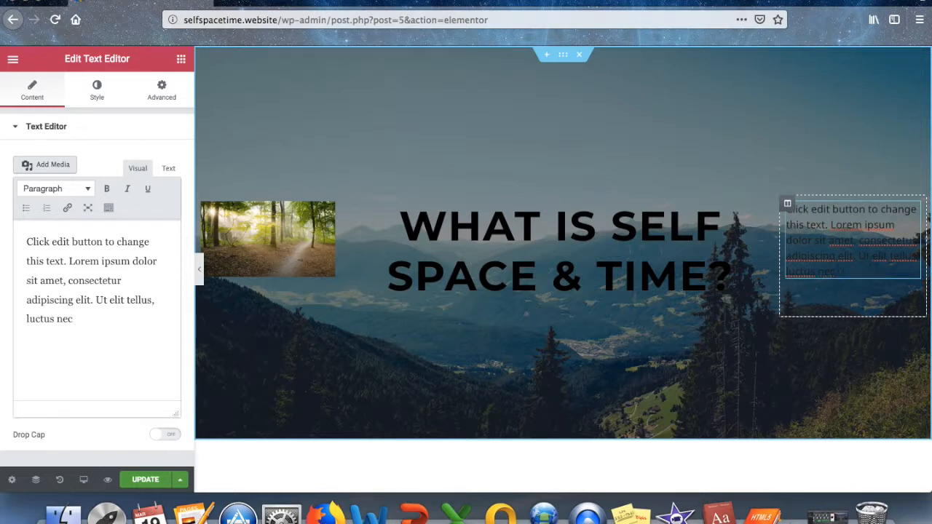
pyautogui.press('BackSpace')
pyautogui.press('BackSpace')
pyautogui.press('BackSpace')
pyautogui.press('BackSpace')
pyautogui.press('BackSpace')
pyautogui.press('BackSpace')
pyautogui.press('BackSpace')
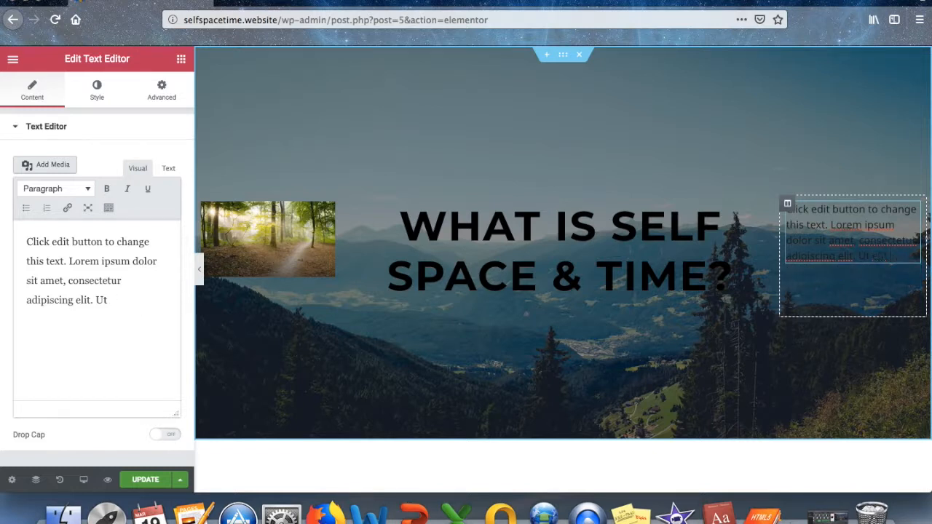
pyautogui.press('BackSpace')
pyautogui.press('BackSpace')
pyautogui.press('BackSpace')
pyautogui.press('BackSpace')
pyautogui.press('BackSpace')
pyautogui.press('BackSpace')
pyautogui.press('BackSpace')
pyautogui.press('BackSpace')
pyautogui.press('BackSpace')
pyautogui.press('BackSpace')
pyautogui.press('BackSpace')
pyautogui.press('BackSpace')
pyautogui.press('BackSpace')
pyautogui.press('BackSpace')
pyautogui.press('BackSpace')
pyautogui.press('BackSpace')
pyautogui.press('BackSpace')
pyautogui.press('BackSpace')
pyautogui.press('BackSpace')
pyautogui.press('BackSpace')
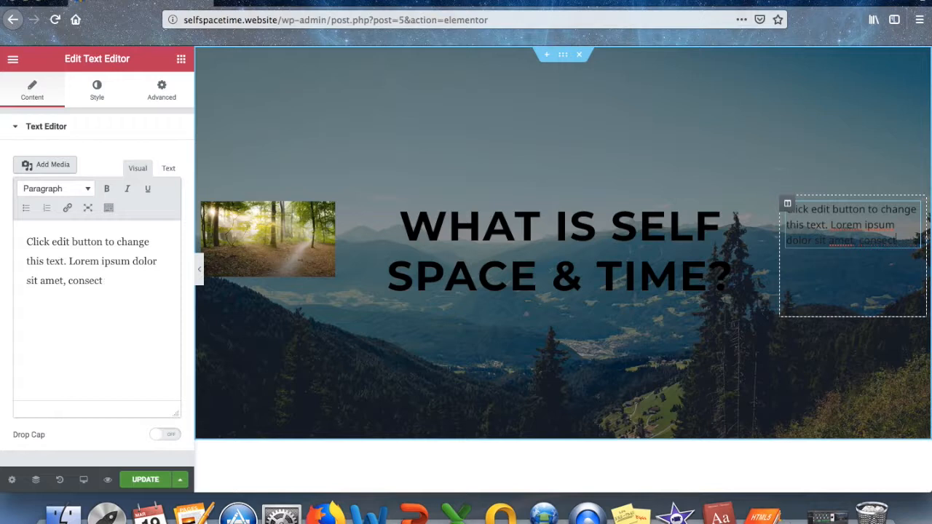
pyautogui.press('BackSpace')
pyautogui.press('BackSpace')
pyautogui.press('BackSpace')
pyautogui.press('BackSpace')
pyautogui.press('BackSpace')
pyautogui.press('BackSpace')
pyautogui.press('BackSpace')
pyautogui.press('BackSpace')
pyautogui.press('BackSpace')
pyautogui.press('BackSpace')
pyautogui.press('BackSpace')
pyautogui.press('BackSpace')
pyautogui.press('BackSpace')
pyautogui.press('BackSpace')
pyautogui.press('BackSpace')
pyautogui.press('BackSpace')
pyautogui.press('BackSpace')
pyautogui.press('BackSpace')
pyautogui.press('BackSpace')
pyautogui.press('BackSpace')
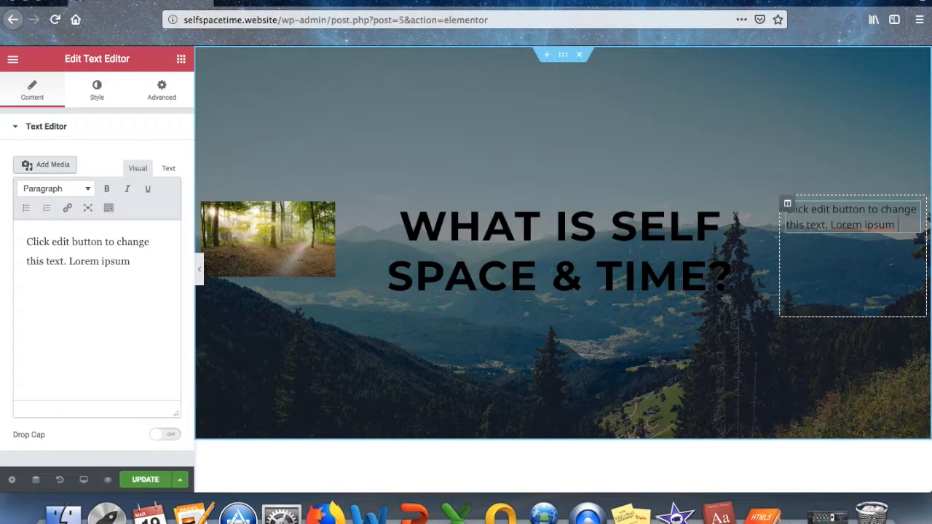
pyautogui.press('BackSpace')
pyautogui.press('BackSpace')
pyautogui.press('BackSpace')
pyautogui.press('BackSpace')
pyautogui.press('BackSpace')
pyautogui.press('BackSpace')
pyautogui.press('BackSpace')
pyautogui.press('BackSpace')
pyautogui.press('BackSpace')
pyautogui.press('BackSpace')
pyautogui.press('BackSpace')
pyautogui.press('BackSpace')
pyautogui.press('BackSpace')
pyautogui.press('BackSpace')
pyautogui.press('BackSpace')
pyautogui.press('BackSpace')
pyautogui.press('BackSpace')
pyautogui.press('BackSpace')
pyautogui.press('BackSpace')
pyautogui.press('BackSpace')
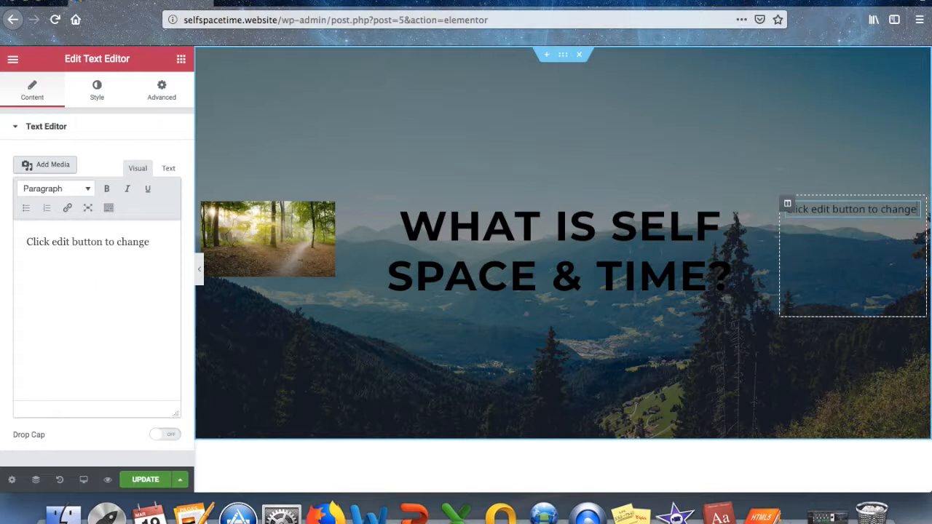
pyautogui.press('BackSpace')
pyautogui.press('BackSpace')
pyautogui.press('BackSpace')
pyautogui.press('BackSpace')
pyautogui.press('BackSpace')
pyautogui.press('BackSpace')
pyautogui.press('BackSpace')
pyautogui.press('BackSpace')
pyautogui.press('BackSpace')
pyautogui.press('BackSpace')
pyautogui.press('BackSpace')
pyautogui.press('BackSpace')
pyautogui.press('BackSpace')
pyautogui.press('BackSpace')
pyautogui.press('BackSpace')
pyautogui.press('BackSpace')
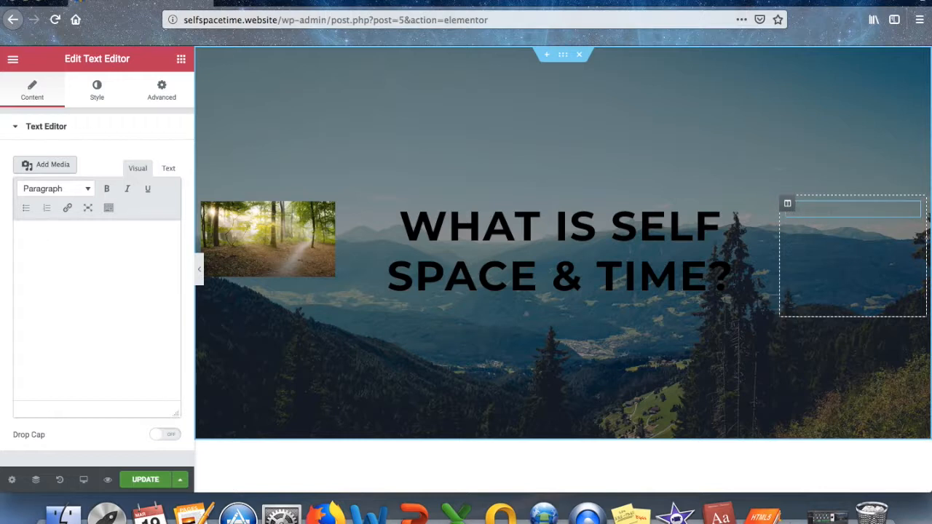
pyautogui.write('n this webs')
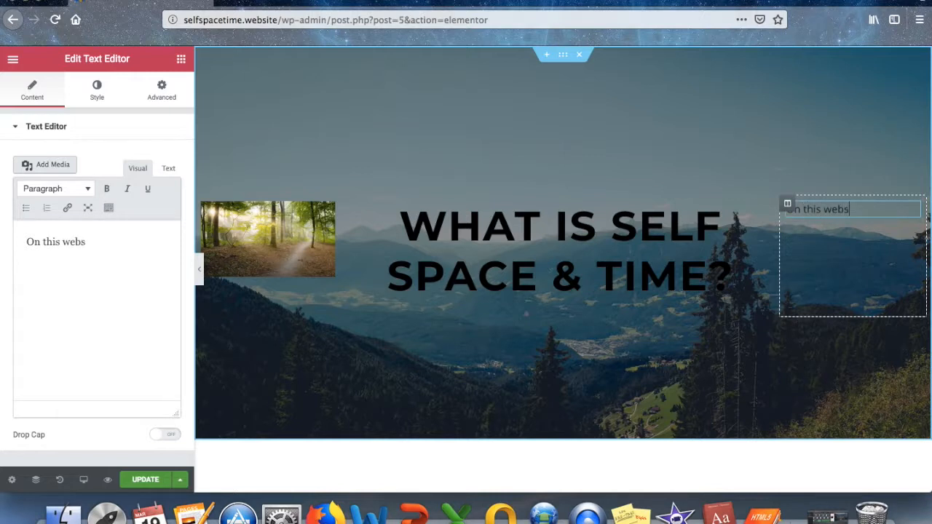
pyautogui.write('ite, you will l')
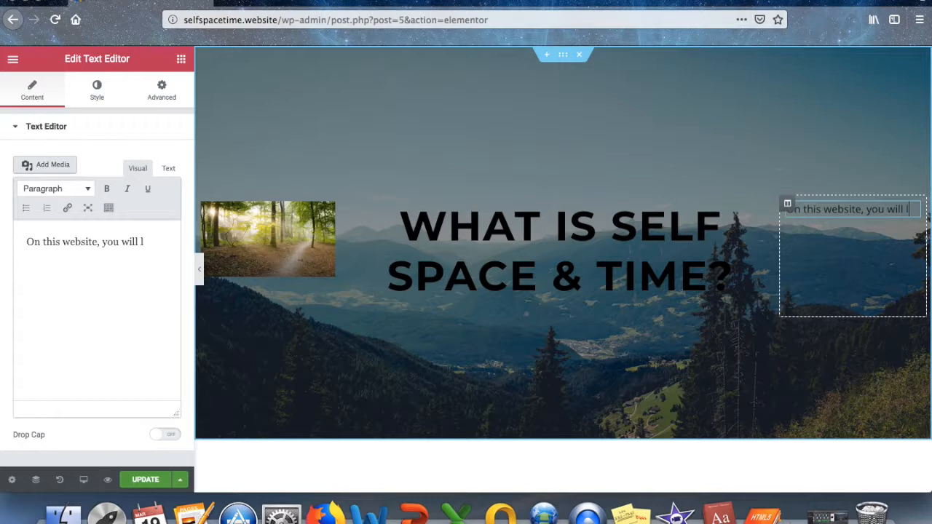
pyautogui.write('earn about')
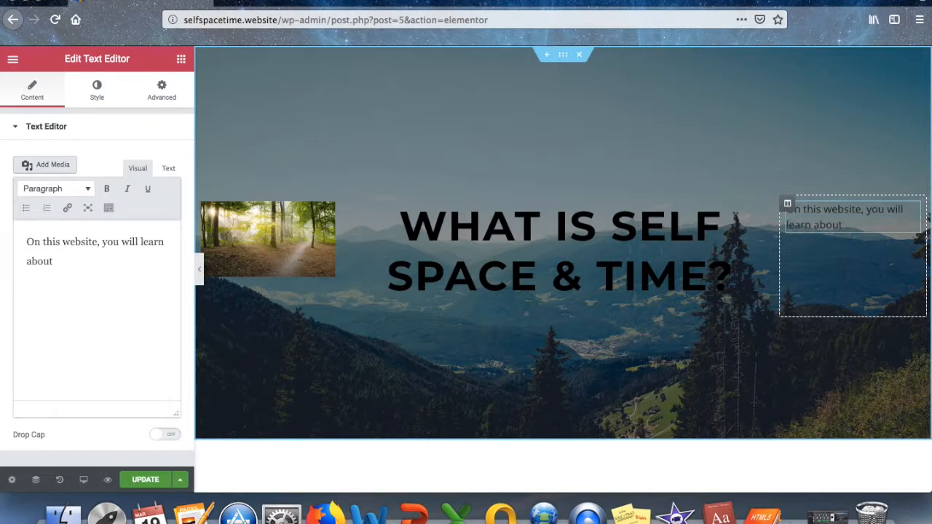
pyautogui.press('BackSpace')
pyautogui.press('BackSpace')
pyautogui.write('elf, space, and time!')
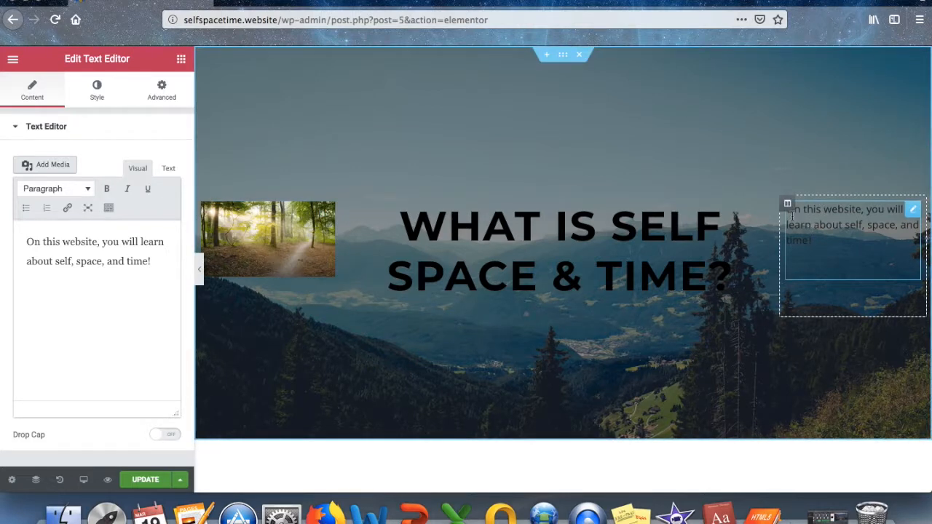
# Bold the right-column sentence, then delete the whole paragraph to rewrite it.
pyautogui.moveTo(814, 240); pyautogui.dragTo(781, 210)
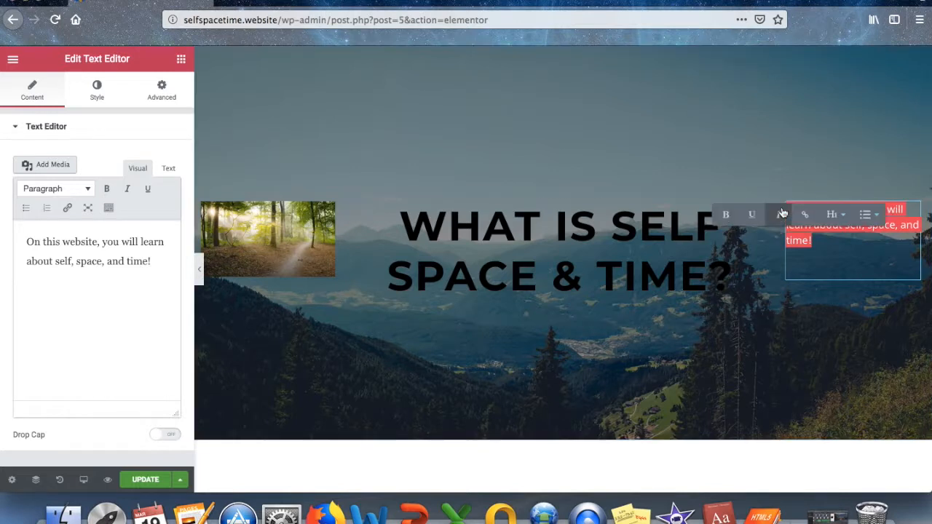
pyautogui.click(870, 214)
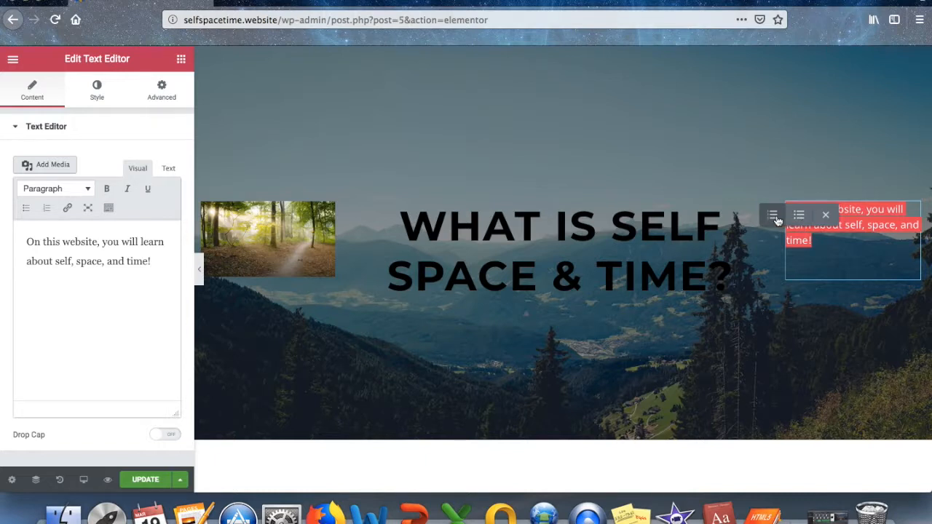
pyautogui.click(826, 216)
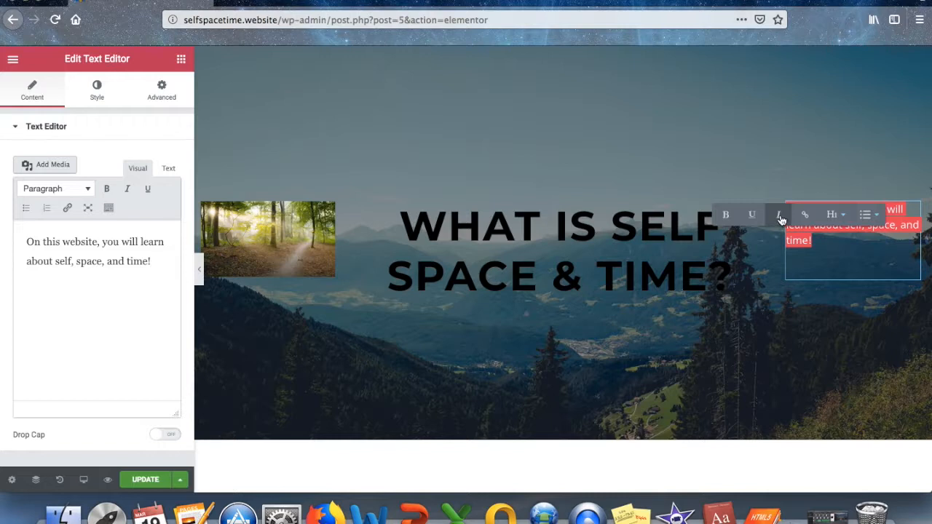
pyautogui.click(725, 214)
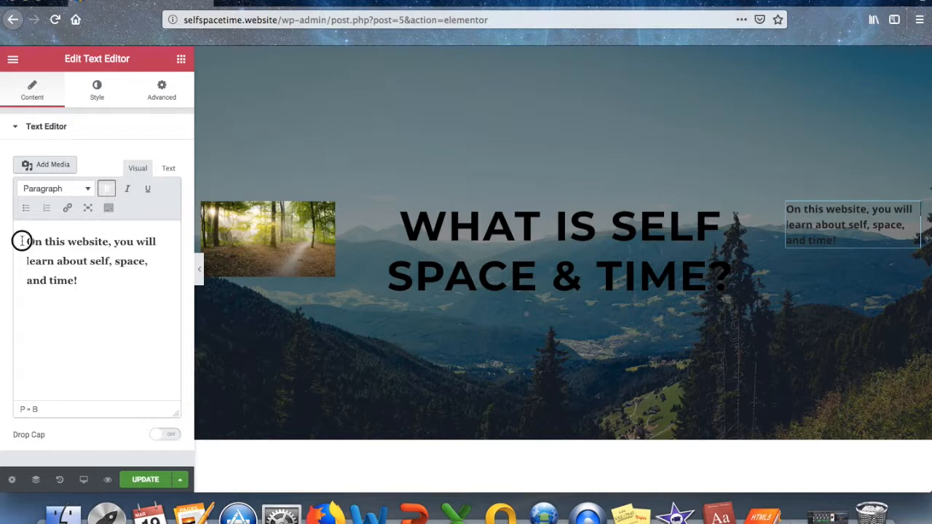
pyautogui.moveTo(22, 242); pyautogui.dragTo(165, 289)
pyautogui.press('BackSpace')
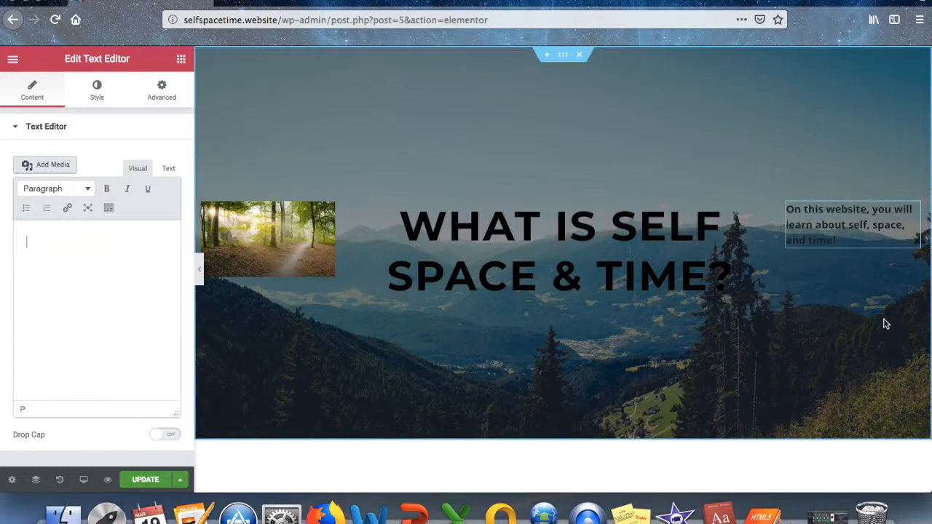
# Write 'On this website, you will have the opportunity to learn about self, space, and time' in the text block.
pyautogui.click(842, 241)
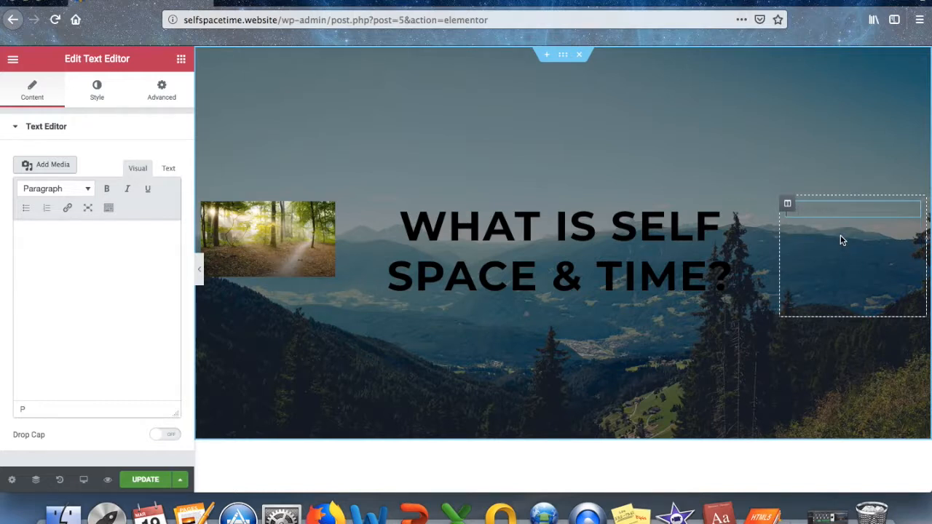
pyautogui.write('On this w')
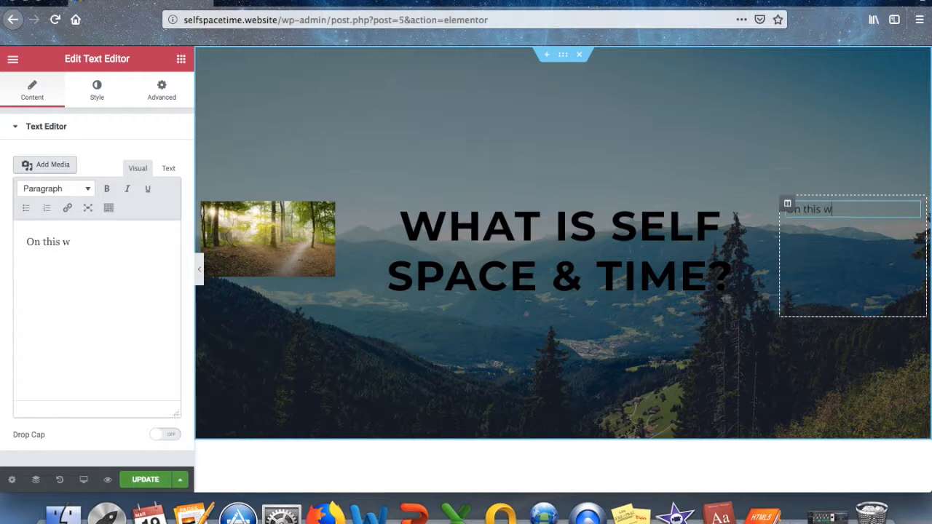
pyautogui.write('ebsite, you will')
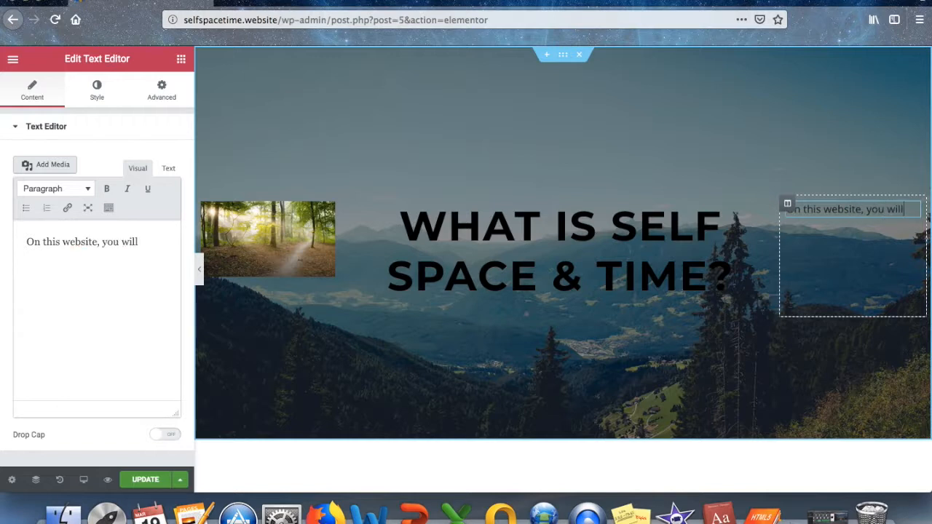
pyautogui.write('earn')
pyautogui.press('BackSpace')
pyautogui.press('BackSpace')
pyautogui.press('BackSpace')
pyautogui.press('BackSpace')
pyautogui.write('have the')
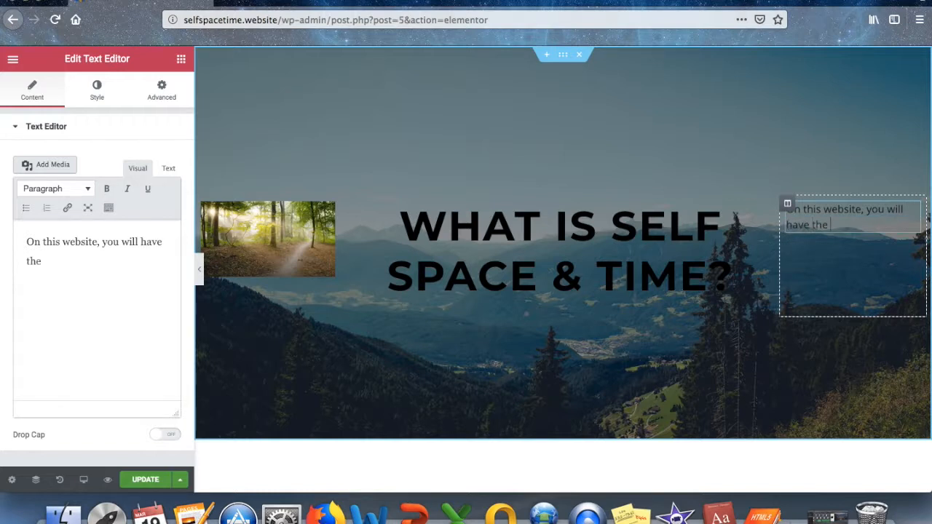
pyautogui.write(' opportunity to learn about')
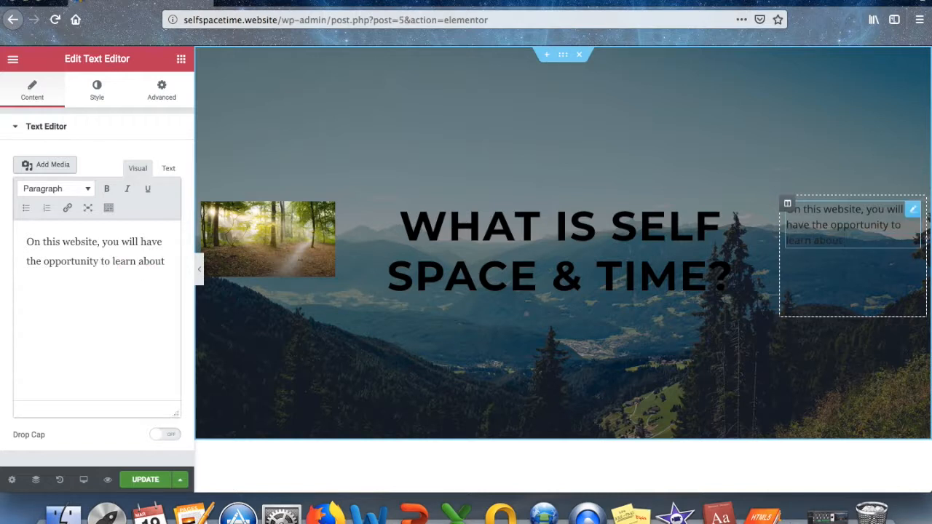
pyautogui.write('elf, speace, and time!')
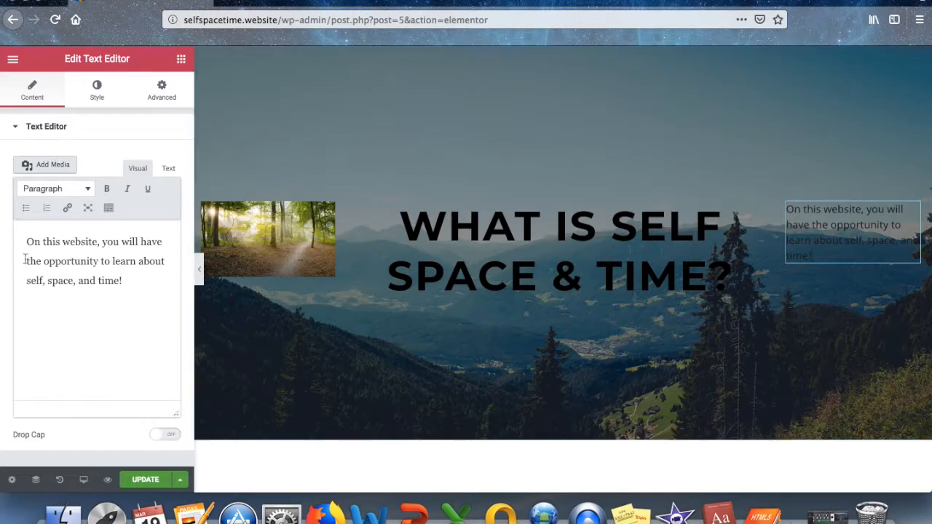
# Make the whole paragraph bold.
pyautogui.moveTo(27, 241); pyautogui.dragTo(129, 276)
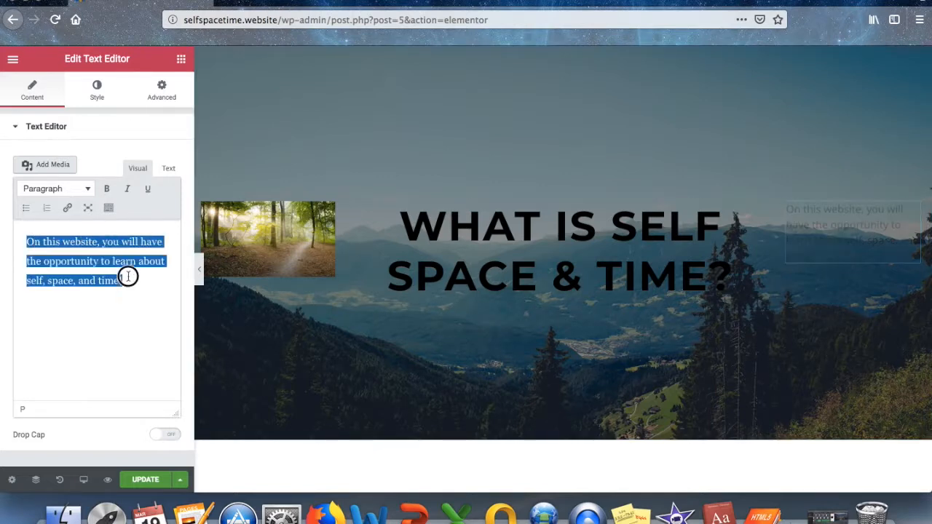
pyautogui.click(108, 189)
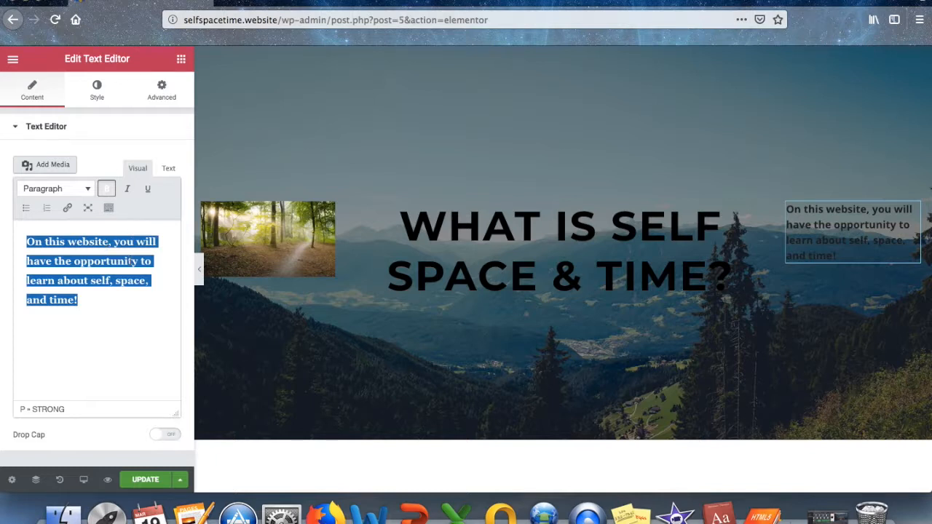
pyautogui.click(132, 339)
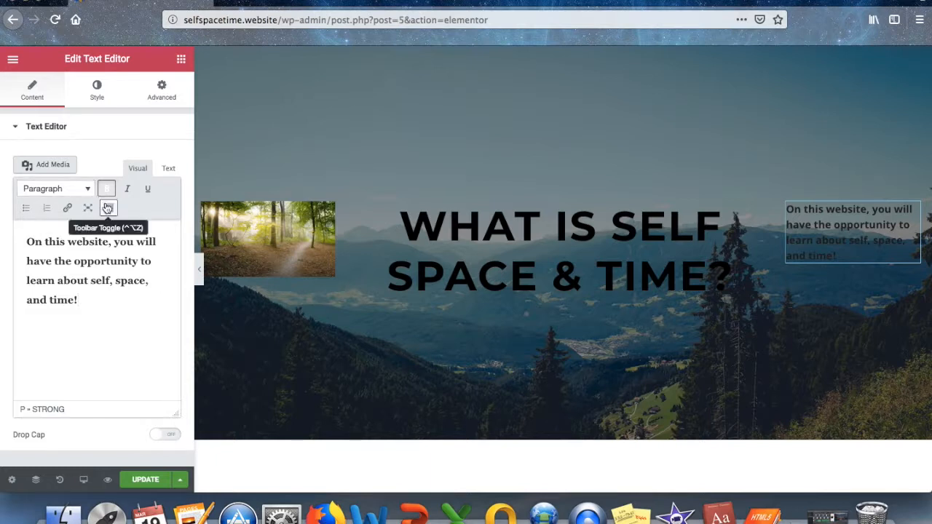
pyautogui.click(97, 90)
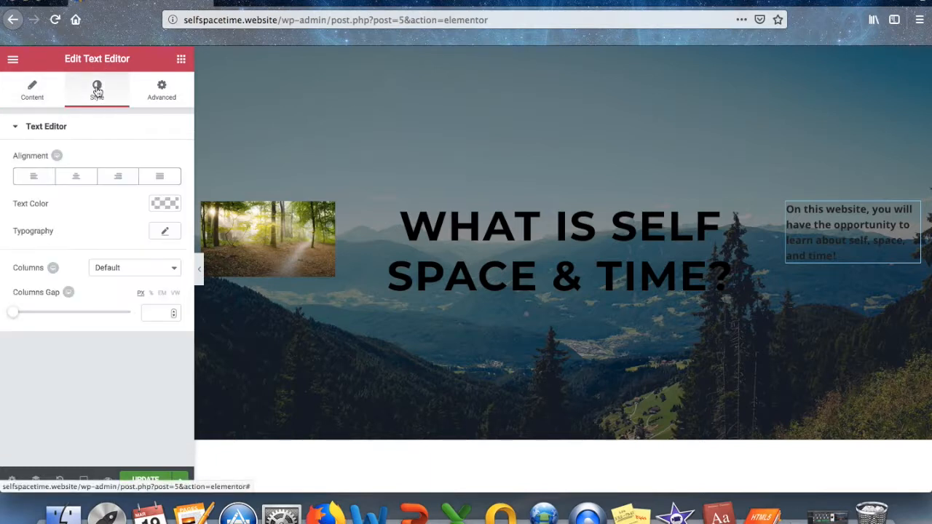
# Centre-align the paragraph text after trying Justified.
pyautogui.click(163, 177)
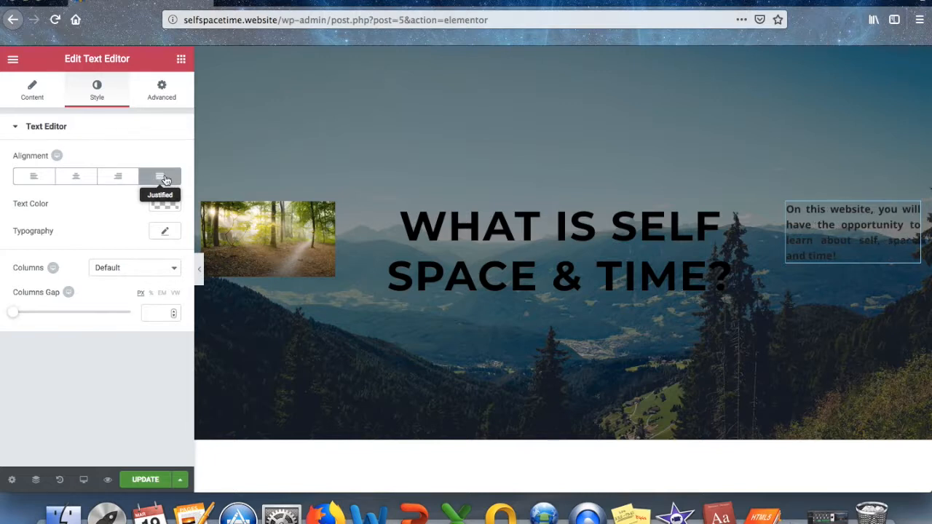
pyautogui.click(79, 178)
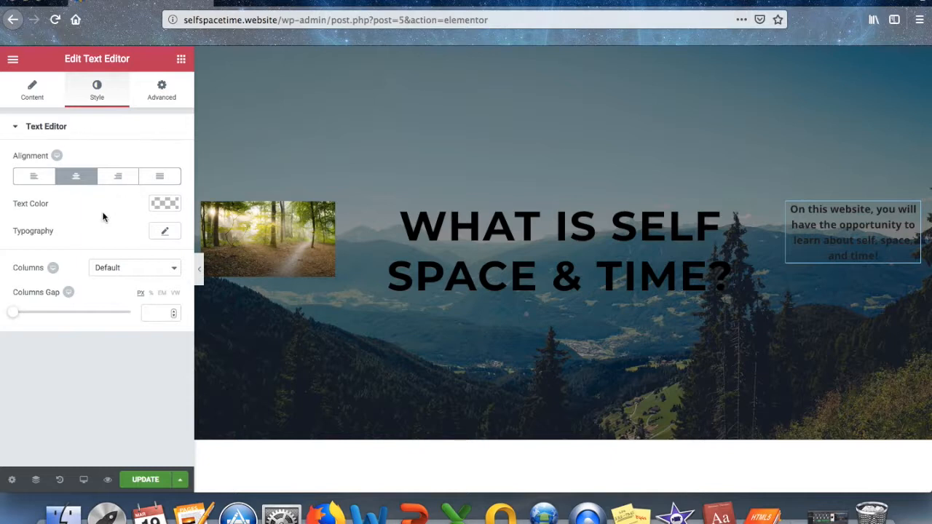
pyautogui.click(49, 106)
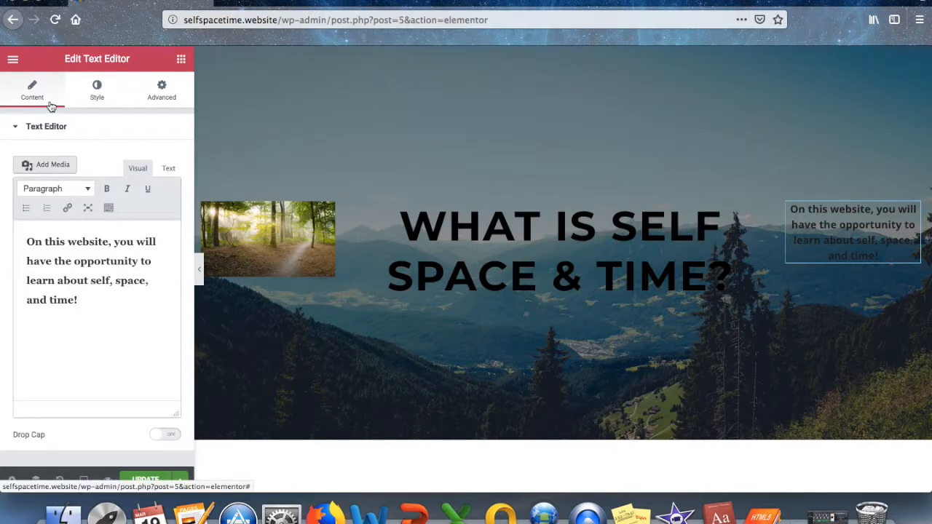
# Colour the paragraph text red, #ea0700, and show its Advanced settings.
pyautogui.click(97, 93)
pyautogui.click(166, 204)
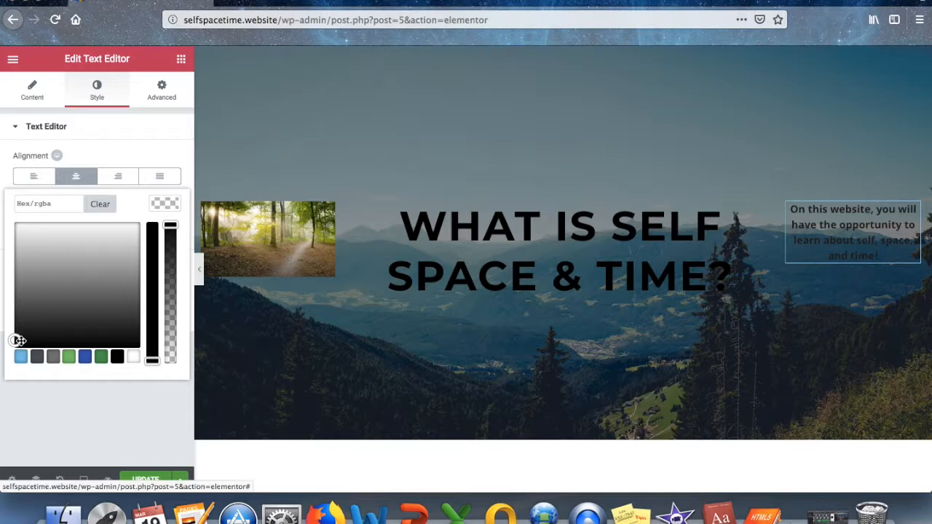
pyautogui.click(133, 356)
pyautogui.moveTo(154, 358); pyautogui.dragTo(152, 204)
pyautogui.moveTo(14, 212); pyautogui.dragTo(18, 218)
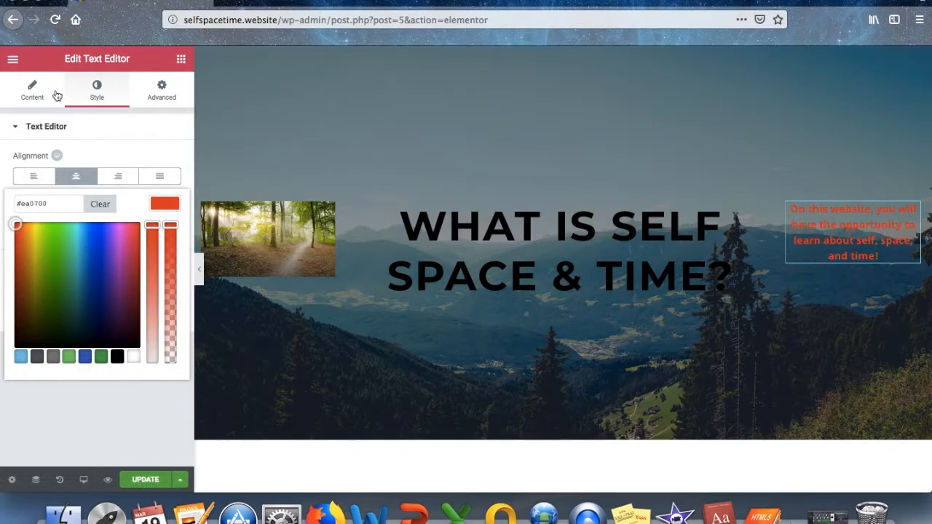
pyautogui.click(165, 93)
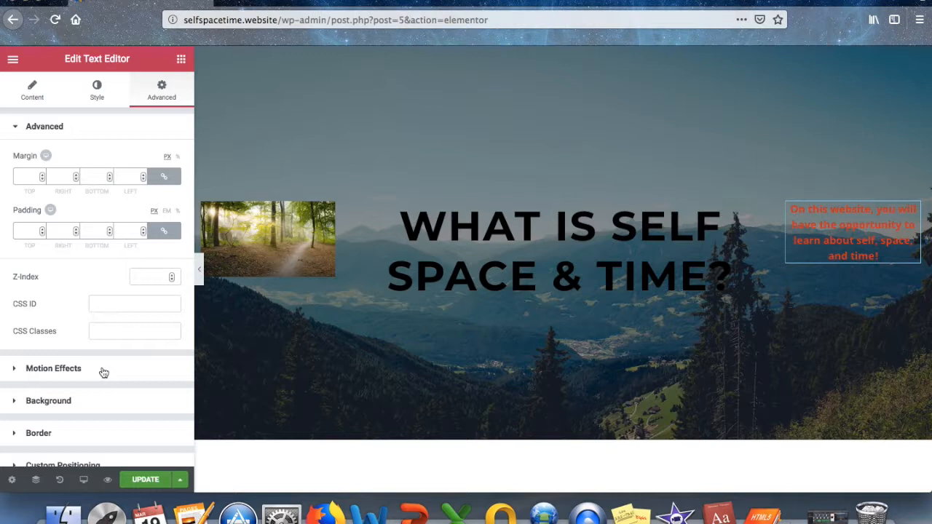
# Update the About page to keep the centred #ea0700 paragraph.
pyautogui.click(94, 404)
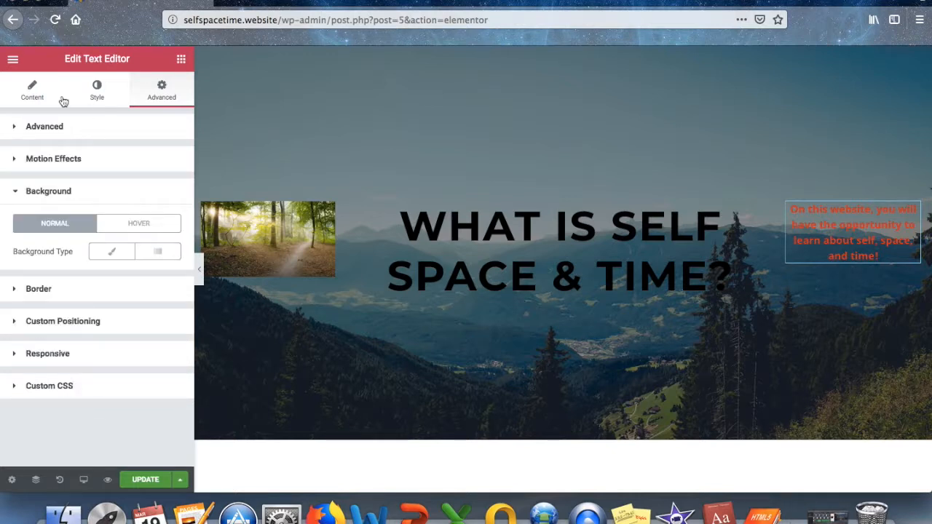
pyautogui.click(32, 92)
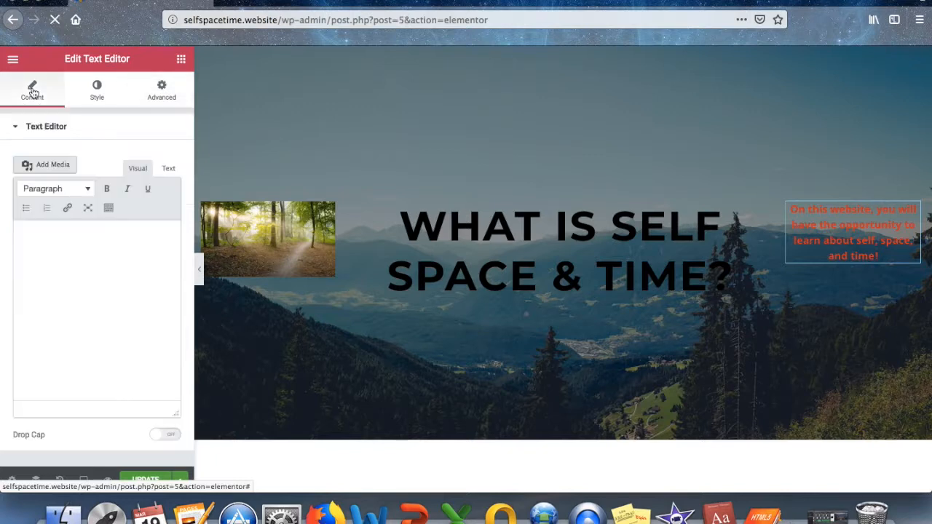
pyautogui.click(136, 482)
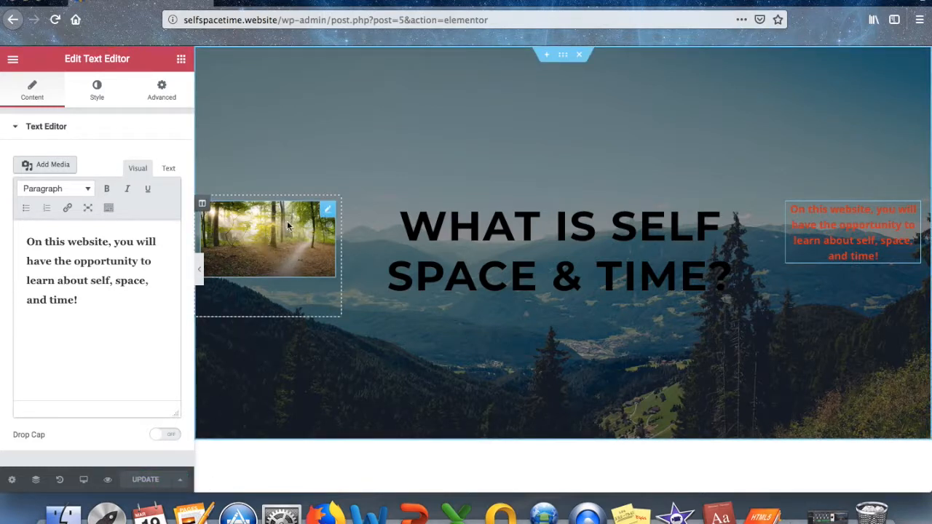
# Swap the forest image for mountain-3.jpg from the Media Library and centre it.
pyautogui.click(326, 211)
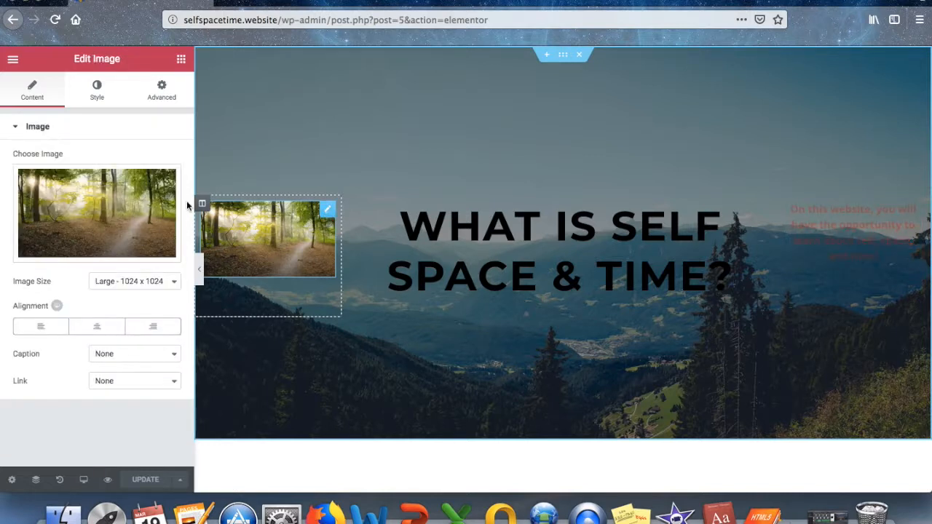
pyautogui.click(91, 252)
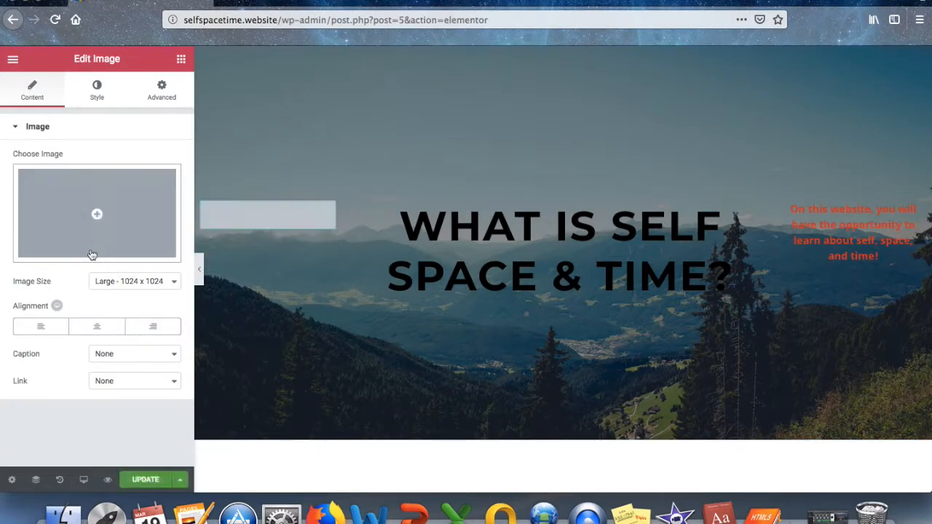
pyautogui.click(100, 216)
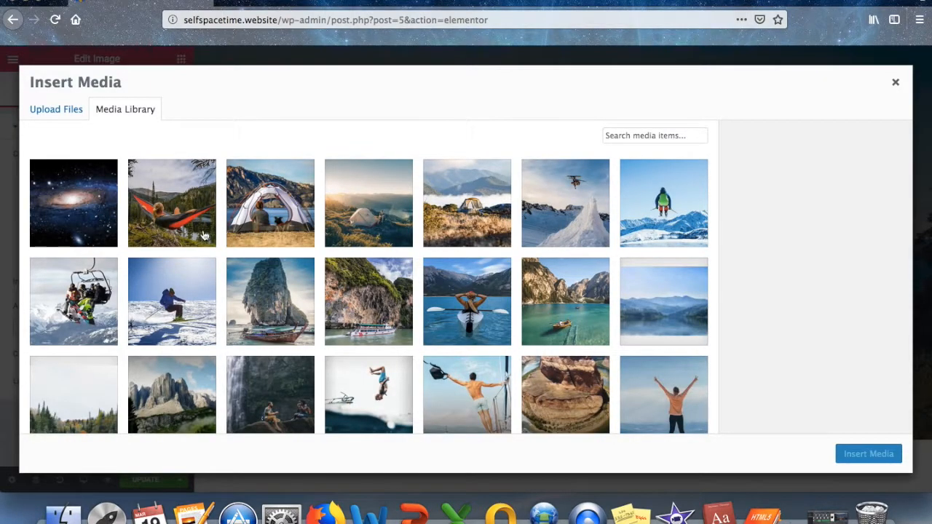
pyautogui.scroll(-5, 255, 271)
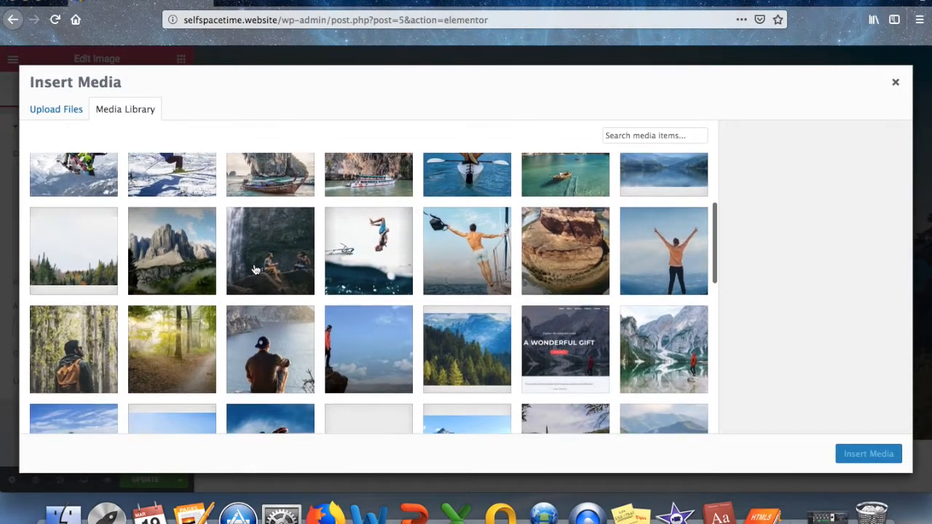
pyautogui.scroll(-3, 255, 270)
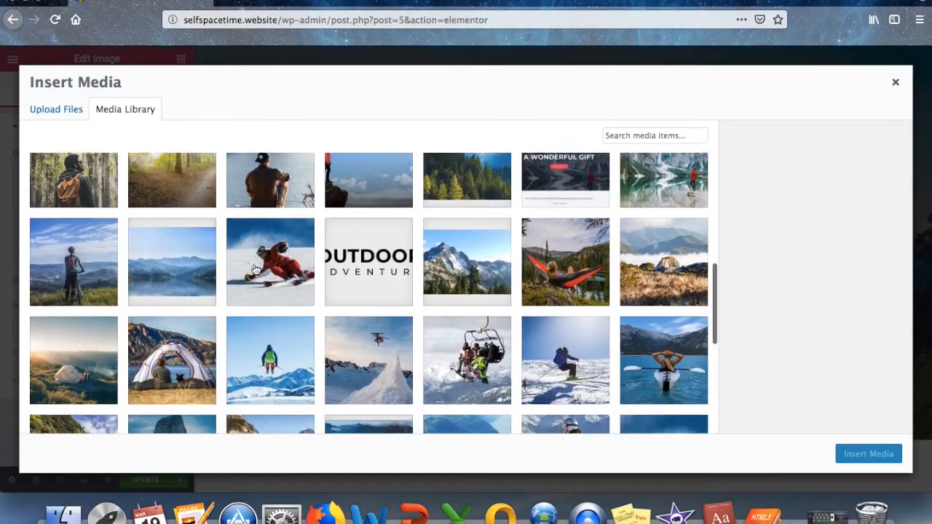
pyautogui.scroll(-1, 255, 271)
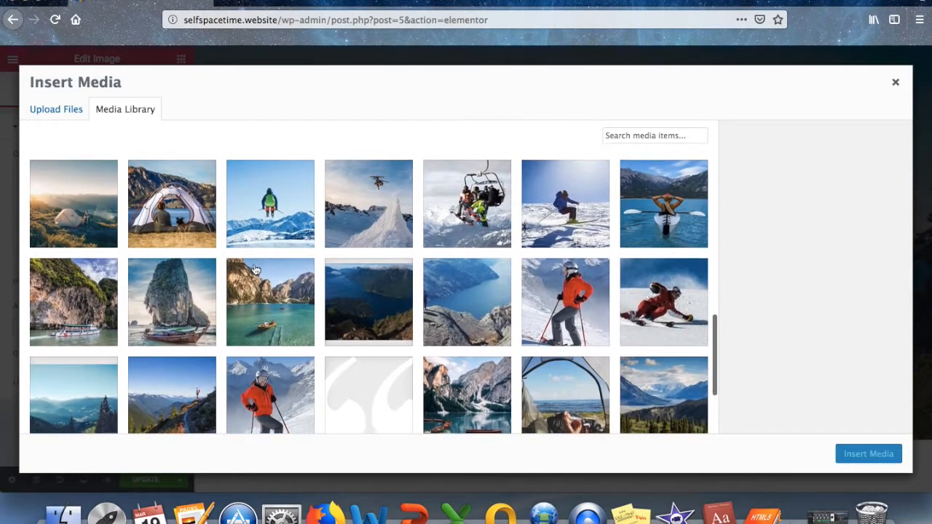
pyautogui.click(477, 309)
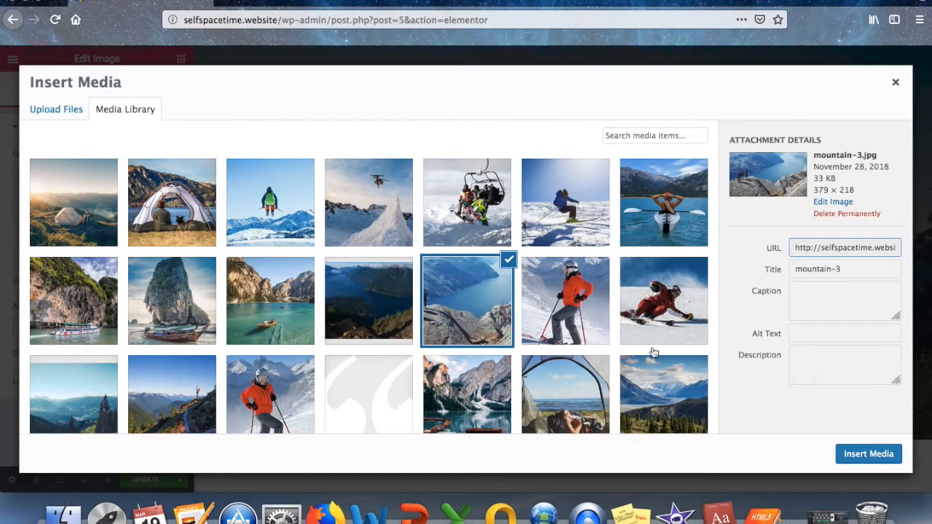
pyautogui.click(870, 455)
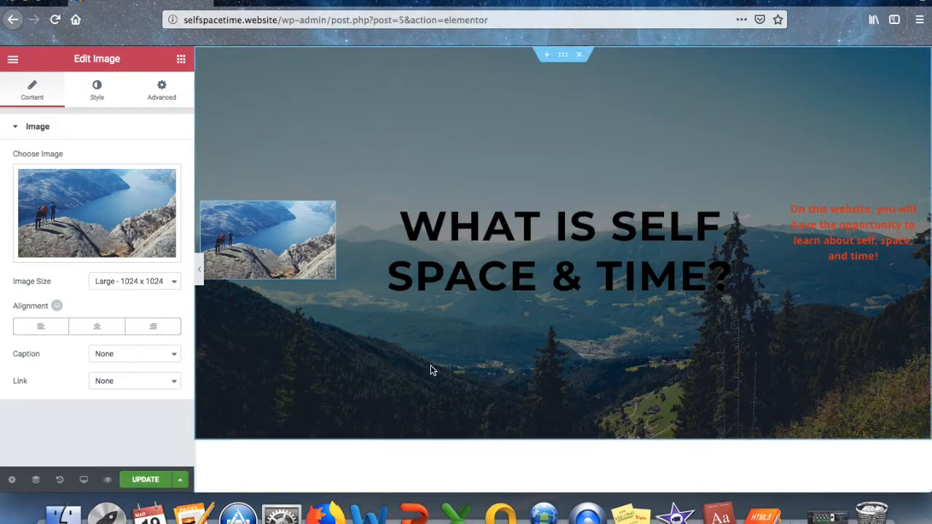
pyautogui.click(105, 331)
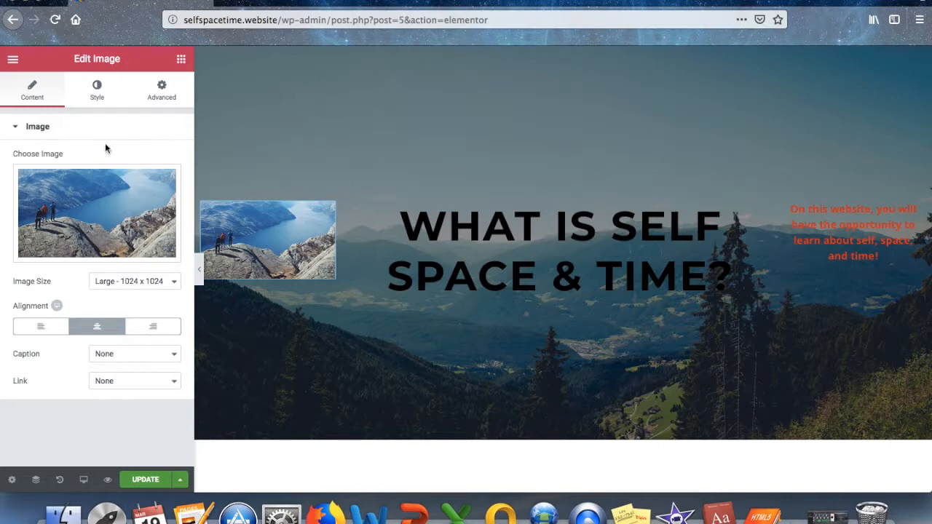
# Set the fjord image to Full size after trying Medium Large and Thumbnail, update, then remove it.
pyautogui.click(174, 281)
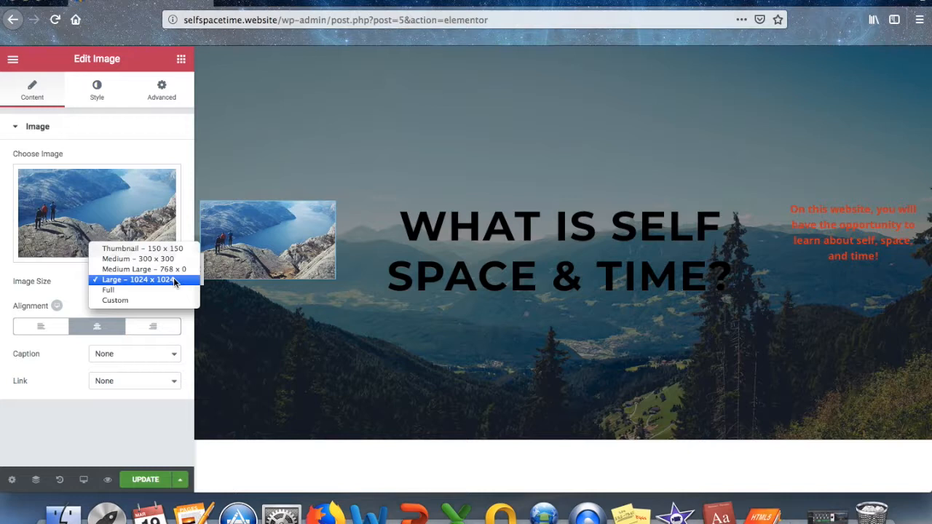
pyautogui.click(159, 271)
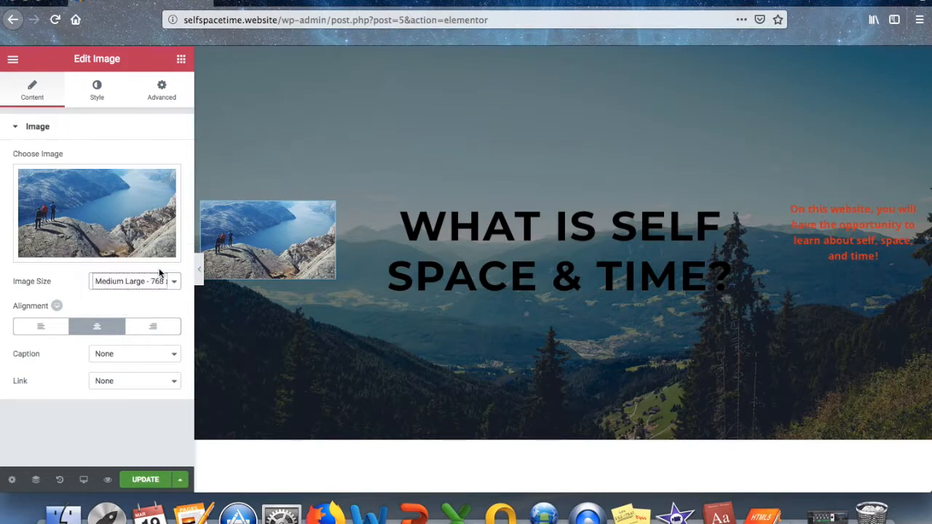
pyautogui.click(174, 282)
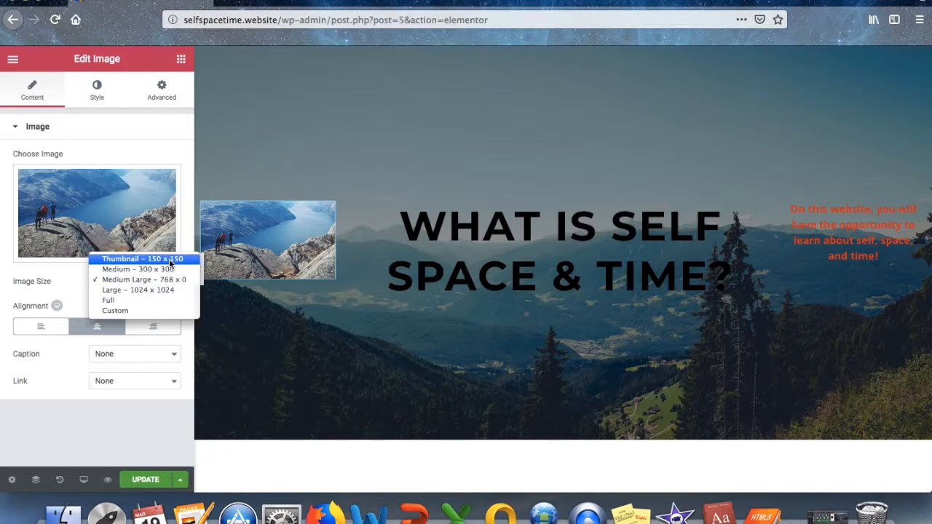
pyautogui.click(170, 261)
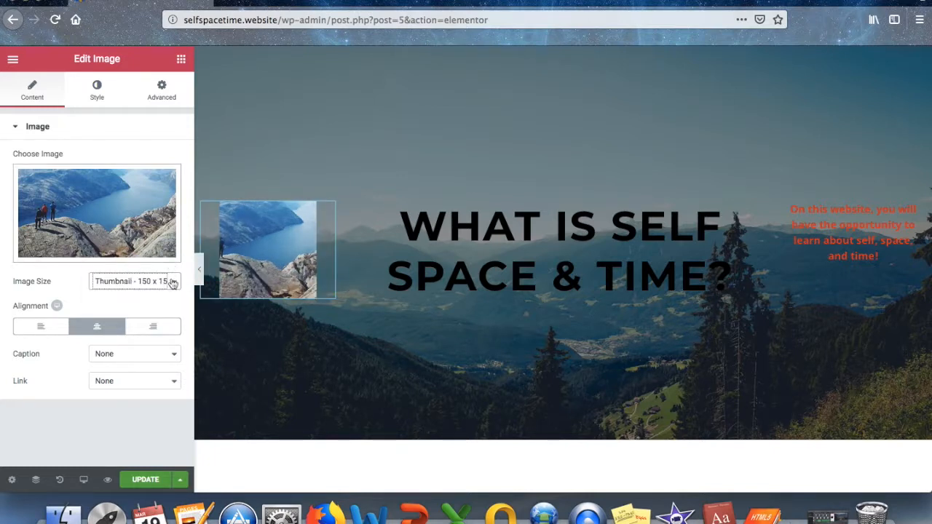
pyautogui.click(173, 282)
pyautogui.click(151, 321)
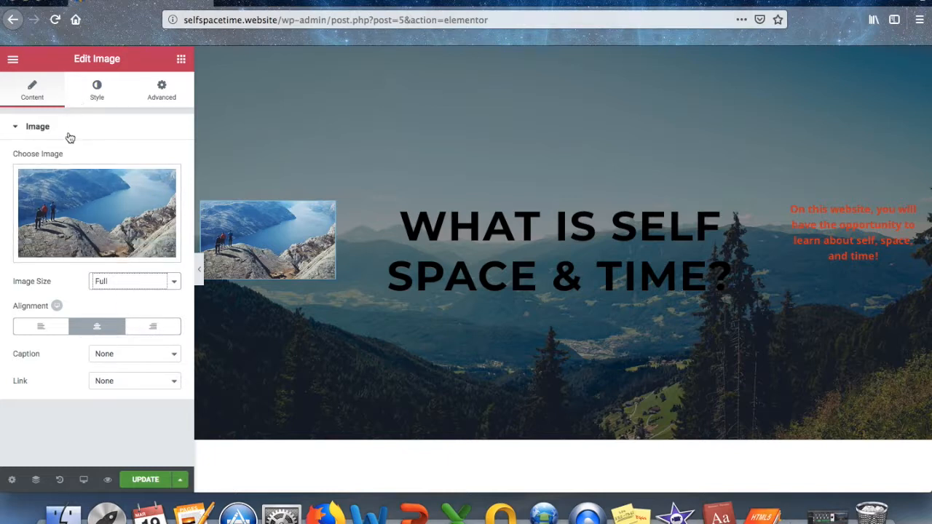
pyautogui.click(145, 480)
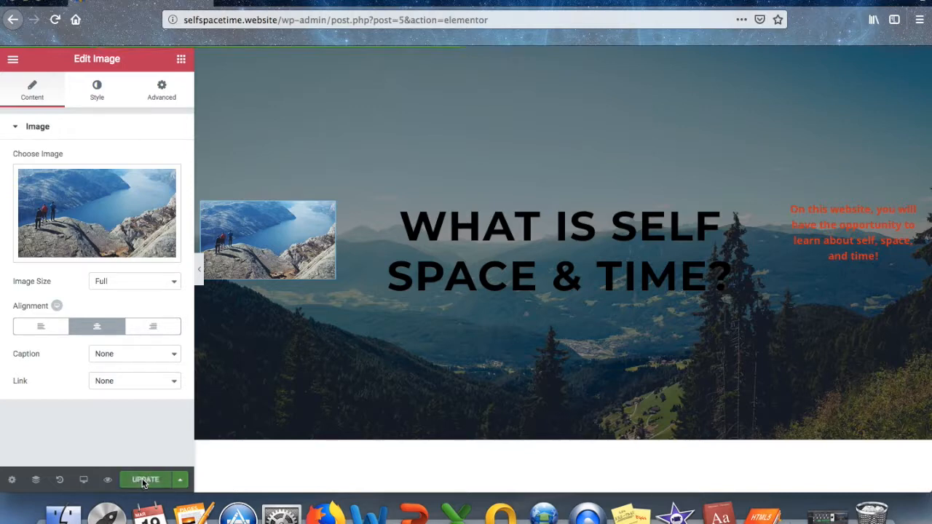
pyautogui.click(73, 252)
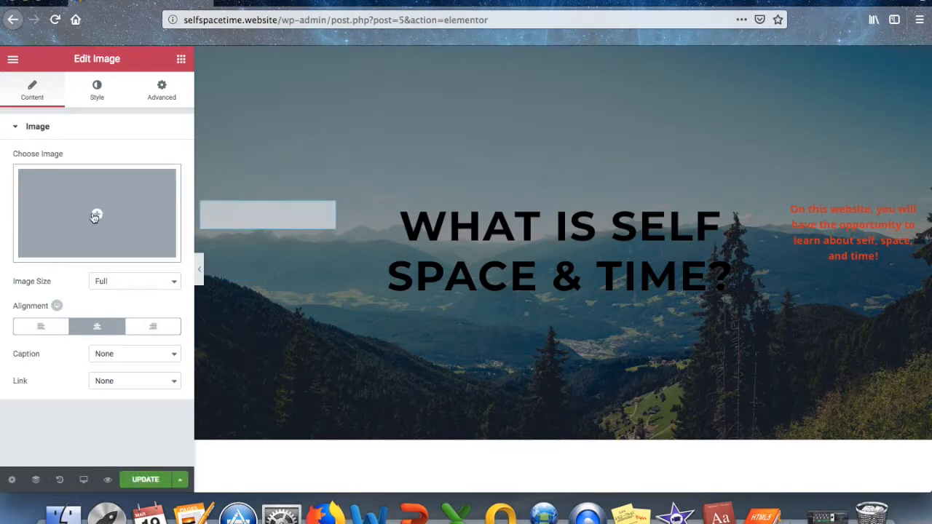
# Insert the misty lake project-background image into the empty image slot.
pyautogui.click(94, 215)
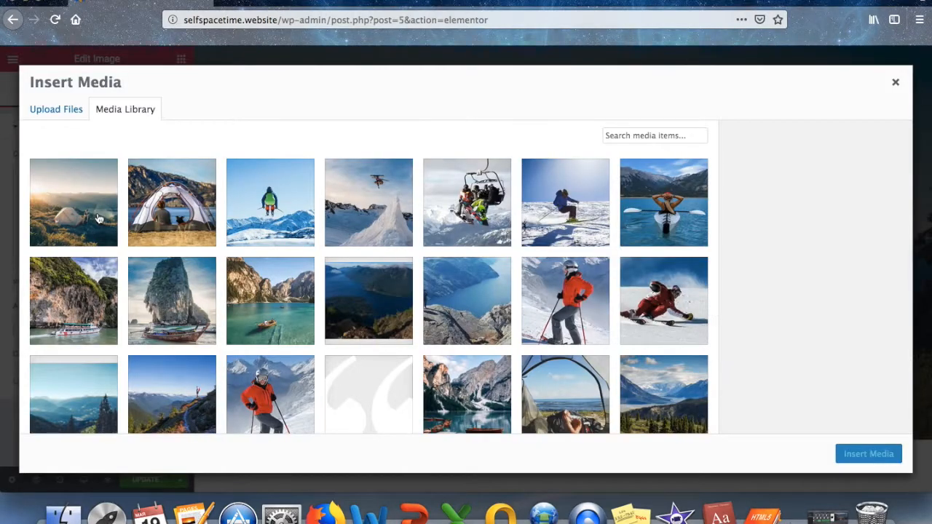
pyautogui.scroll(-2, 180, 317)
pyautogui.scroll(-1, 179, 317)
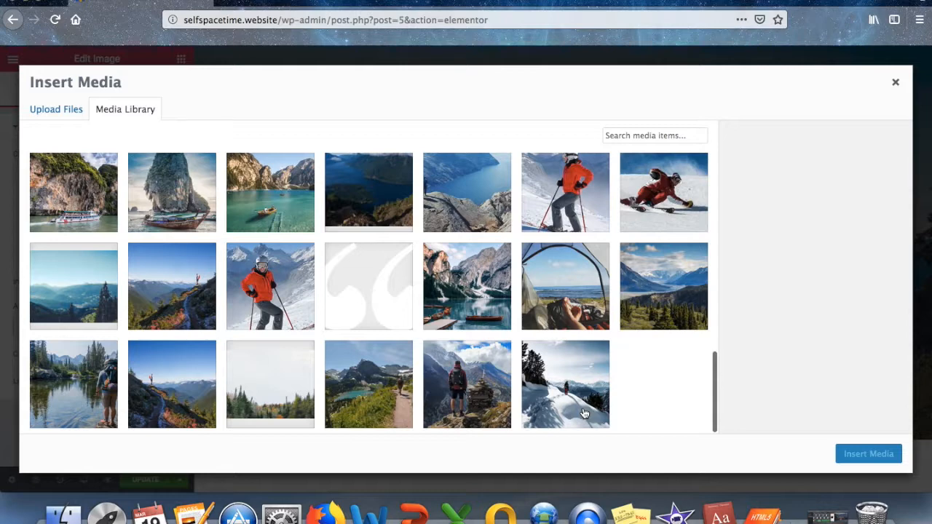
pyautogui.scroll(1, 511, 262)
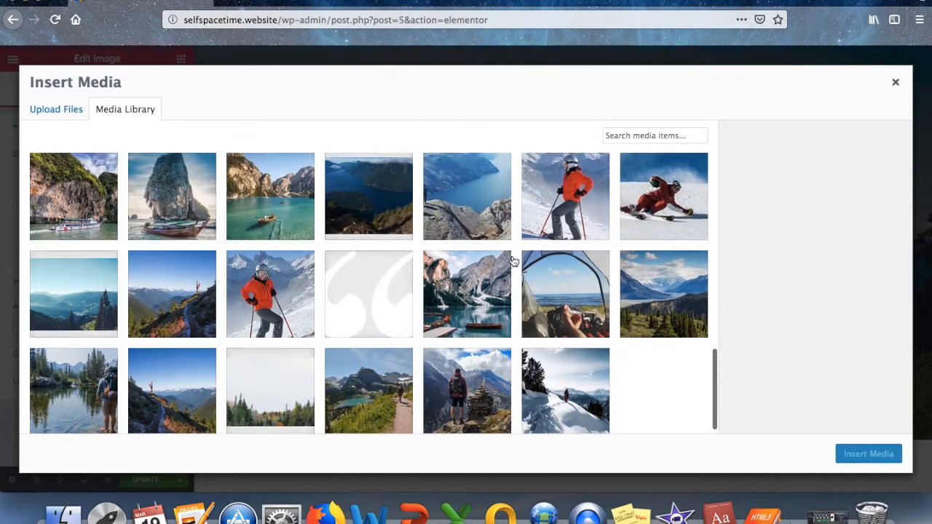
pyautogui.click(368, 198)
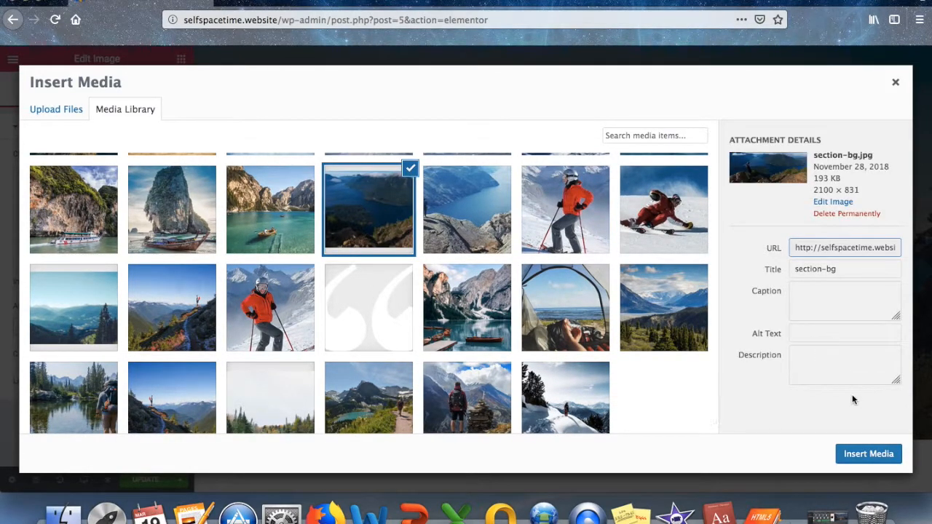
pyautogui.scroll(3, 430, 290)
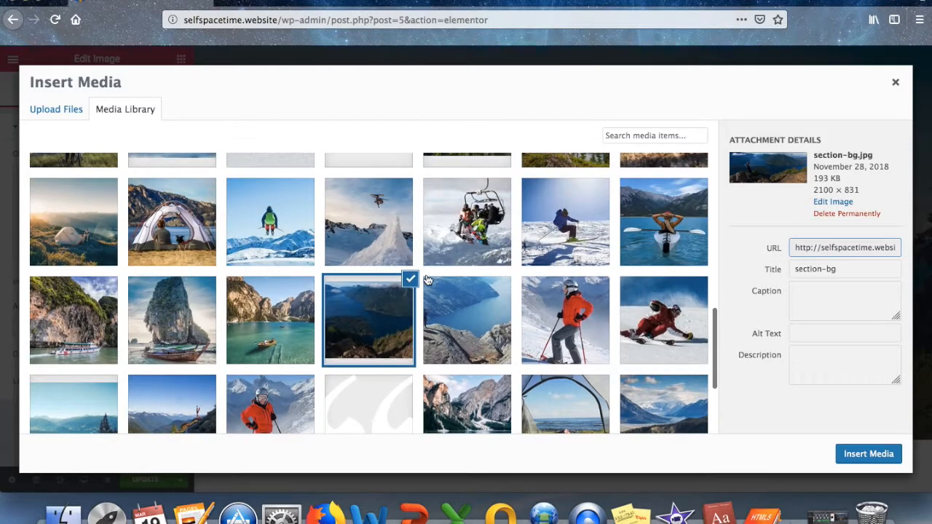
pyautogui.scroll(5, 429, 281)
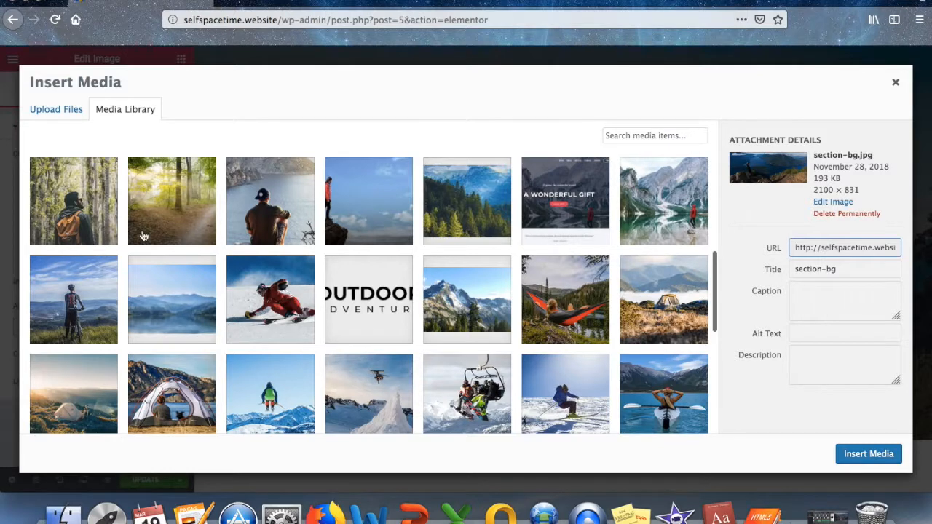
pyautogui.click(179, 301)
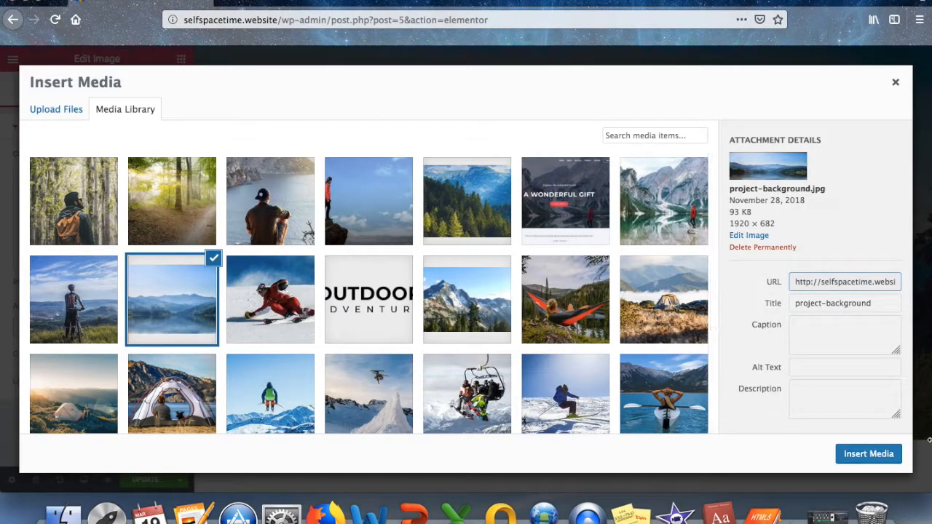
pyautogui.click(868, 454)
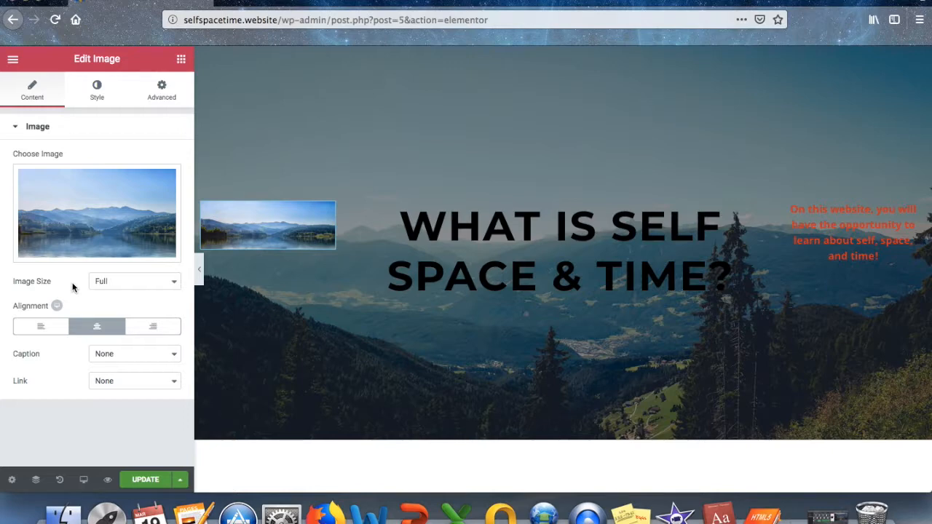
# Replace the lake image with services-2.jpg and update the page.
pyautogui.moveTo(107, 241)
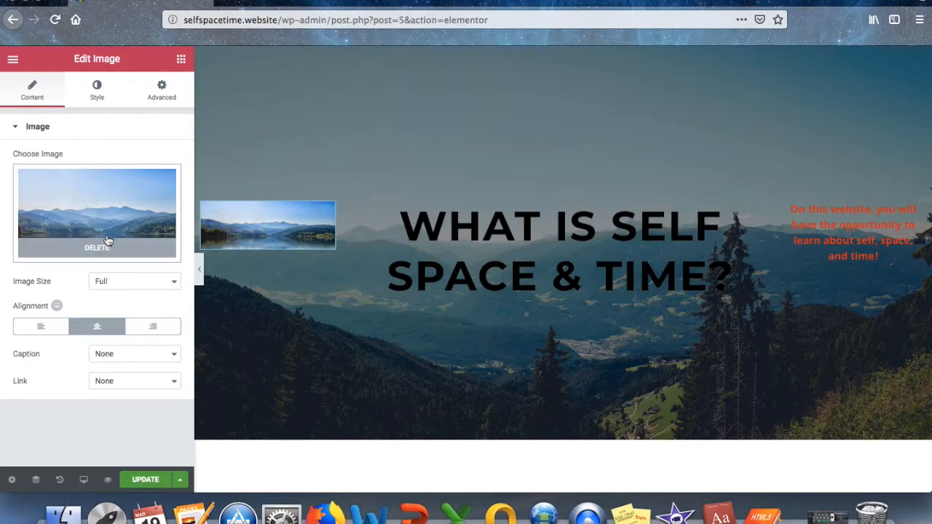
pyautogui.click(106, 251)
pyautogui.click(714, 337)
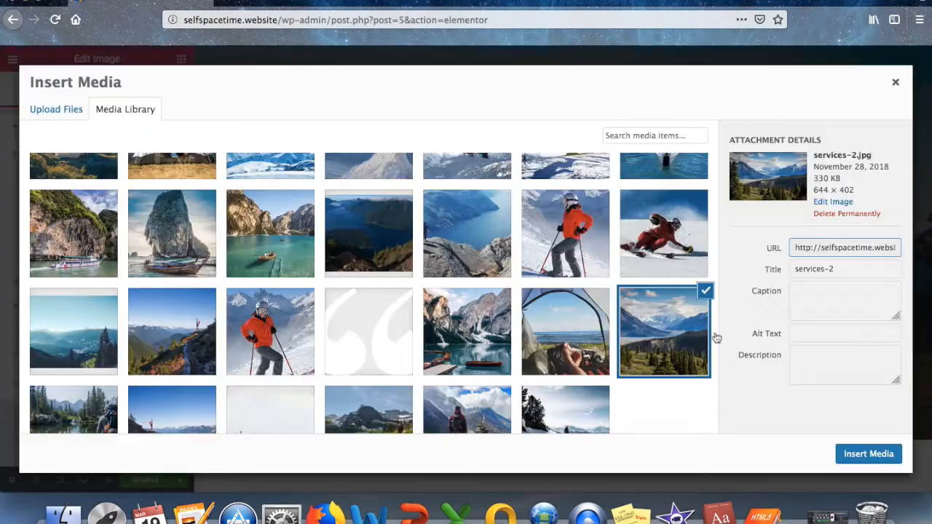
pyautogui.click(878, 455)
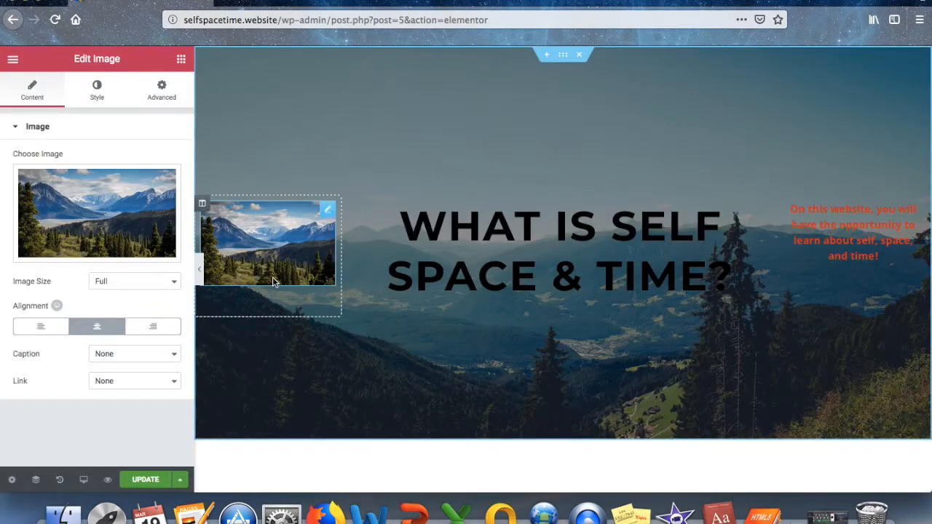
pyautogui.click(138, 482)
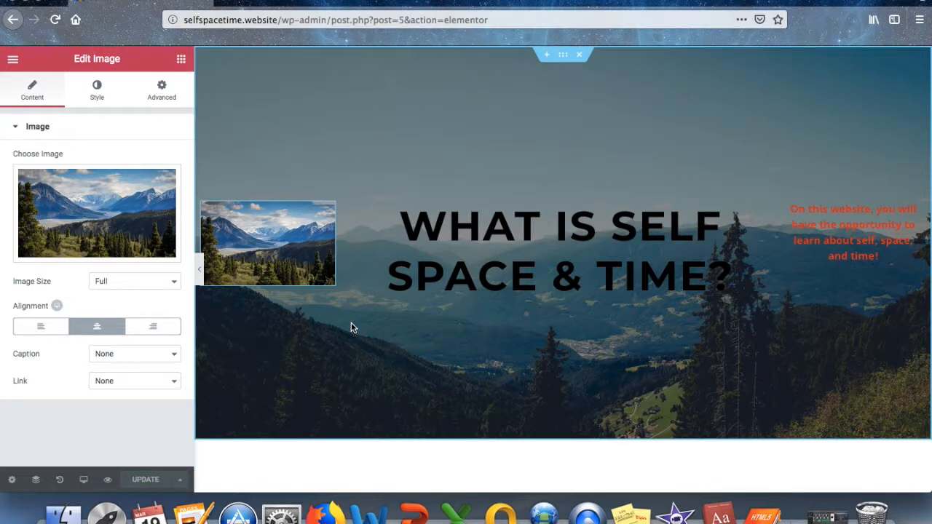
# Exit Elementor to the dashboard and visit the live site's home page.
pyautogui.click(12, 61)
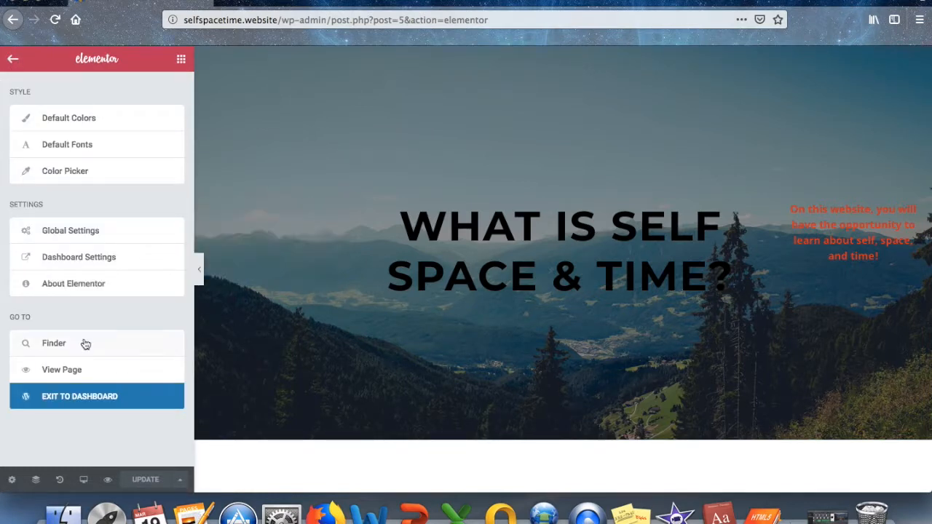
pyautogui.click(93, 398)
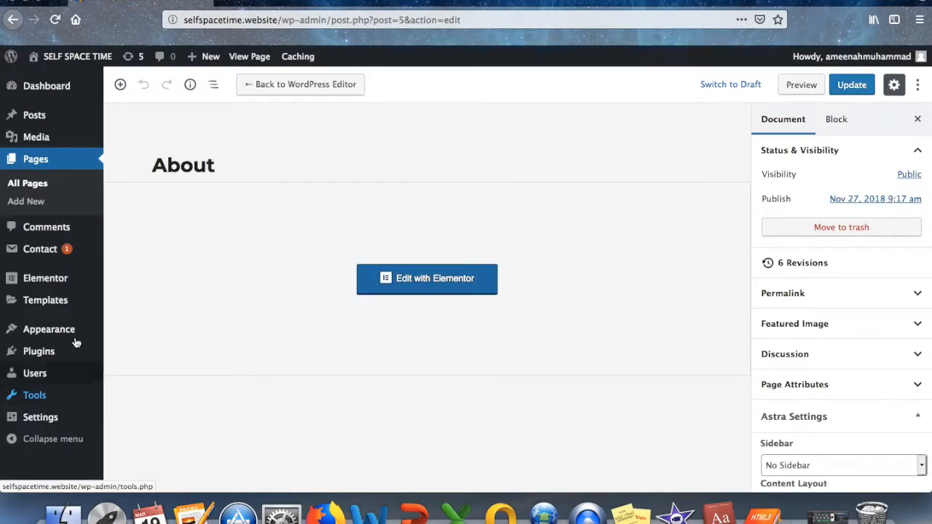
pyautogui.moveTo(76, 57)
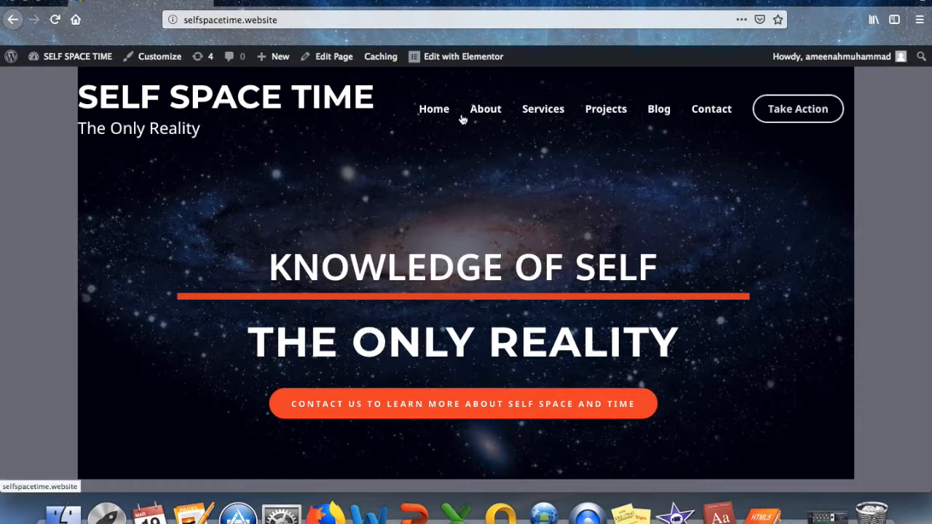
# Check the live About page, then log out of the site.
pyautogui.click(488, 113)
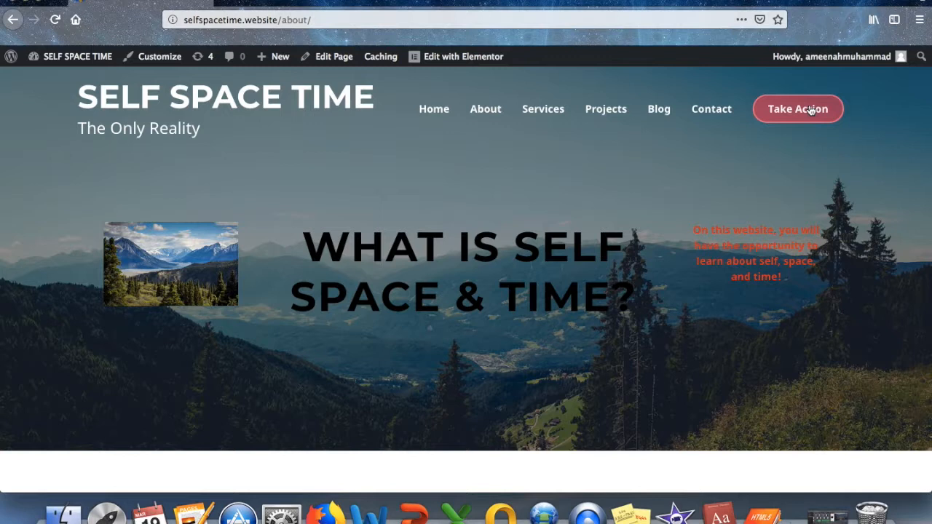
pyautogui.moveTo(831, 56)
pyautogui.click(825, 123)
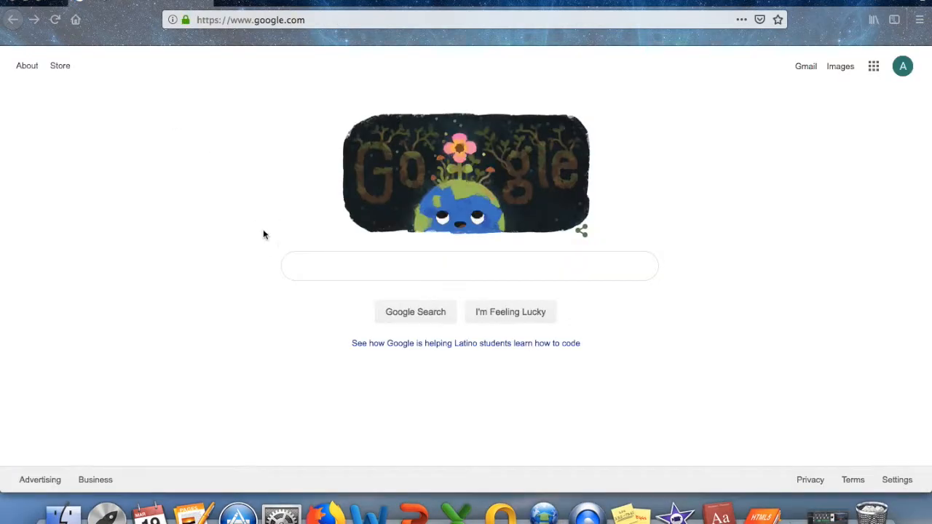
# Load selfspacetime.website as a visitor, view the About page, then return Home.
pyautogui.click(295, 264)
pyautogui.press('super+l')
pyautogui.write('selfspacetime.website')
pyautogui.press('Return')
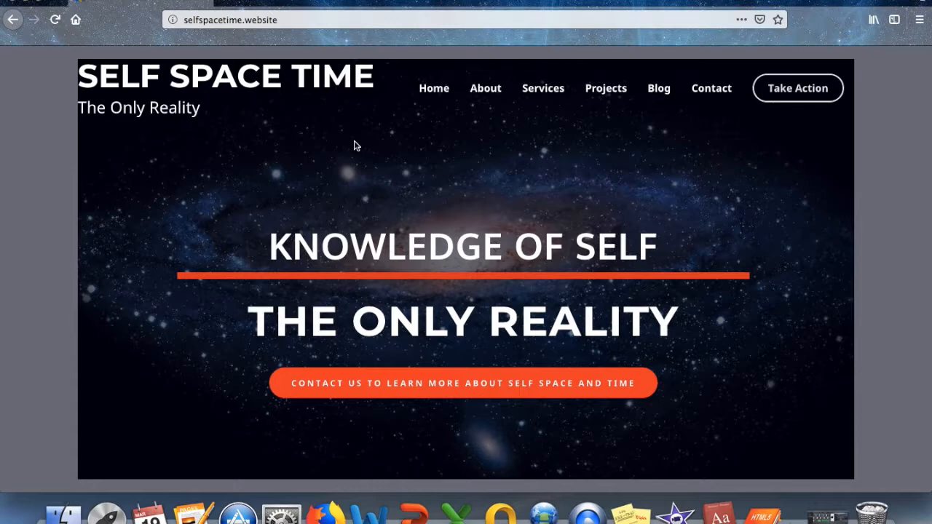
pyautogui.click(477, 88)
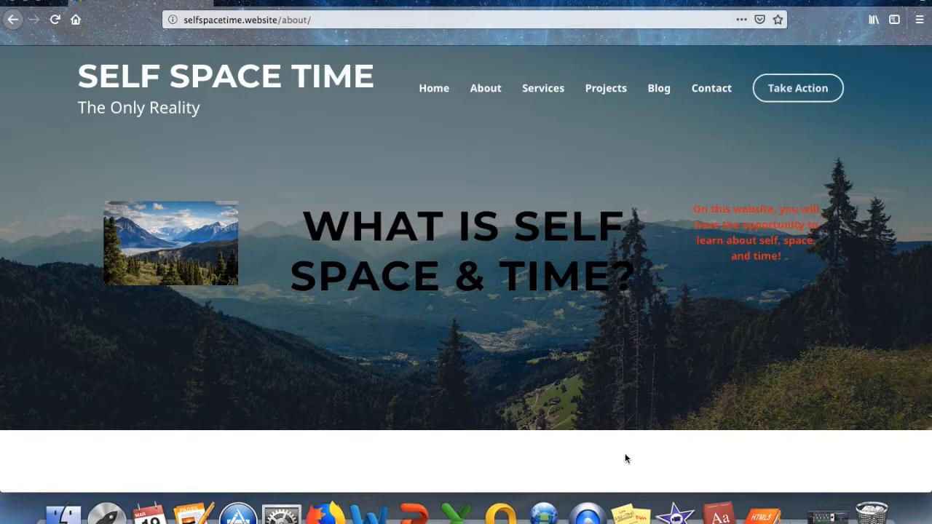
pyautogui.click(430, 89)
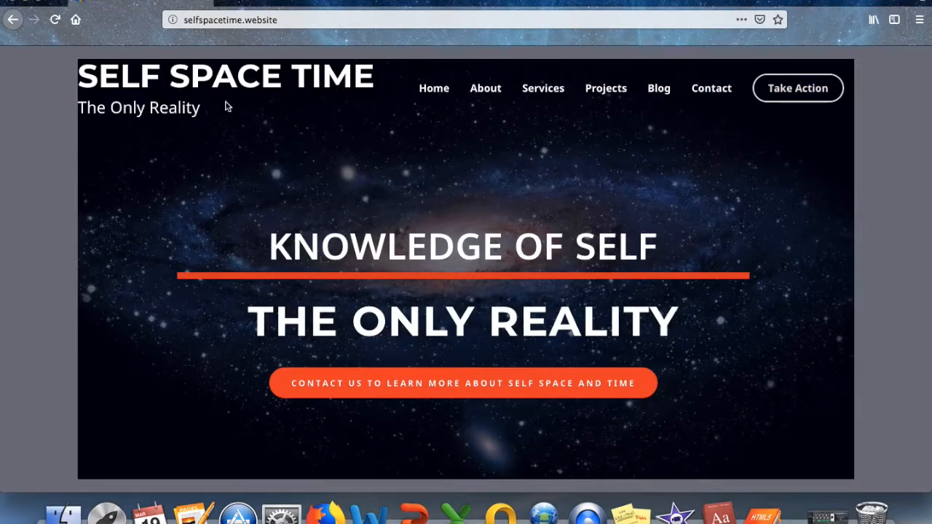
# Log in at /wp-admin with the saved login and open Dashboard > Updates.
pyautogui.click(290, 20)
pyautogui.tripleClick(289, 20)
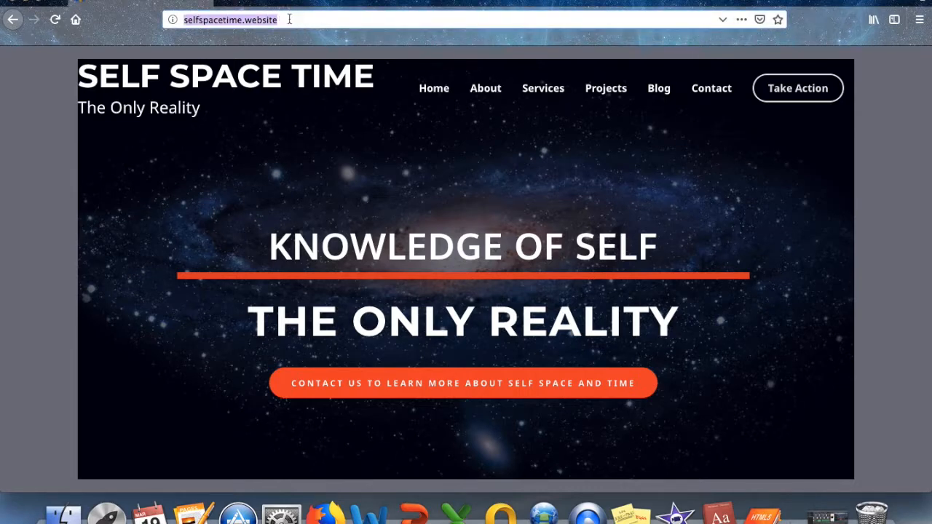
pyautogui.click(289, 20)
pyautogui.write('/wp-admin')
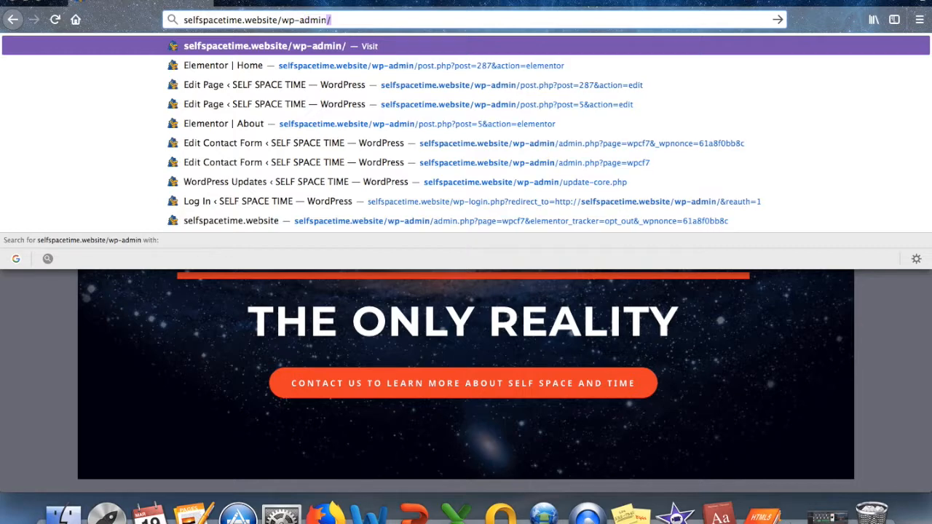
pyautogui.press('Return')
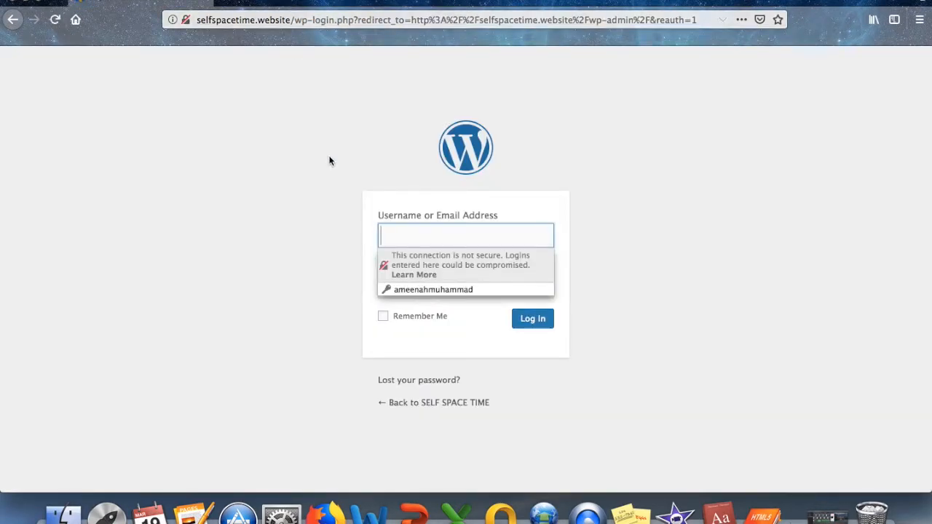
pyautogui.click(420, 288)
pyautogui.click(527, 322)
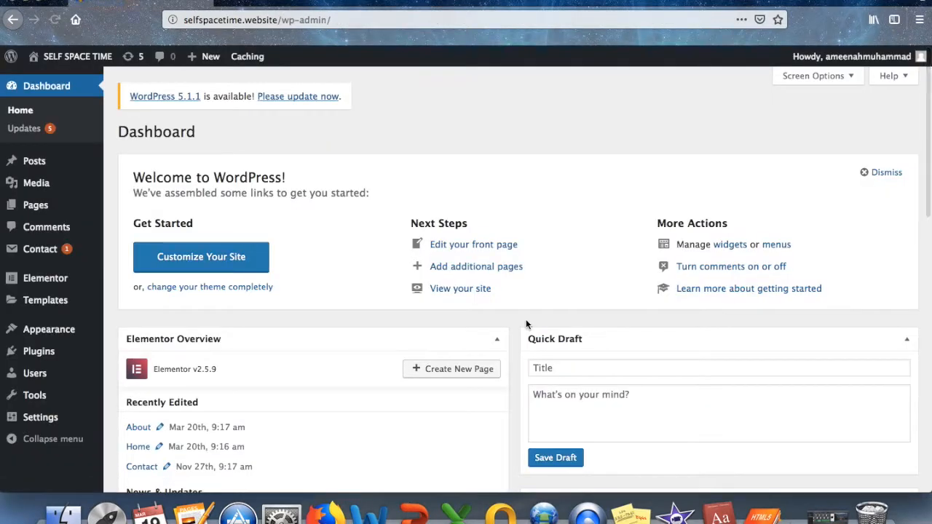
pyautogui.click(33, 130)
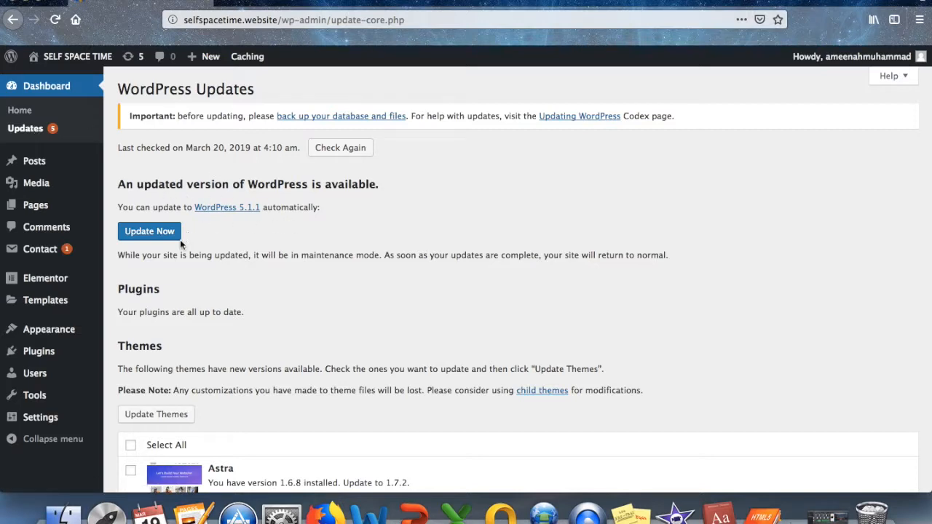
# Select all four themes, including Astra and Twenty Sixteen, and update them.
pyautogui.scroll(-3, 290, 291)
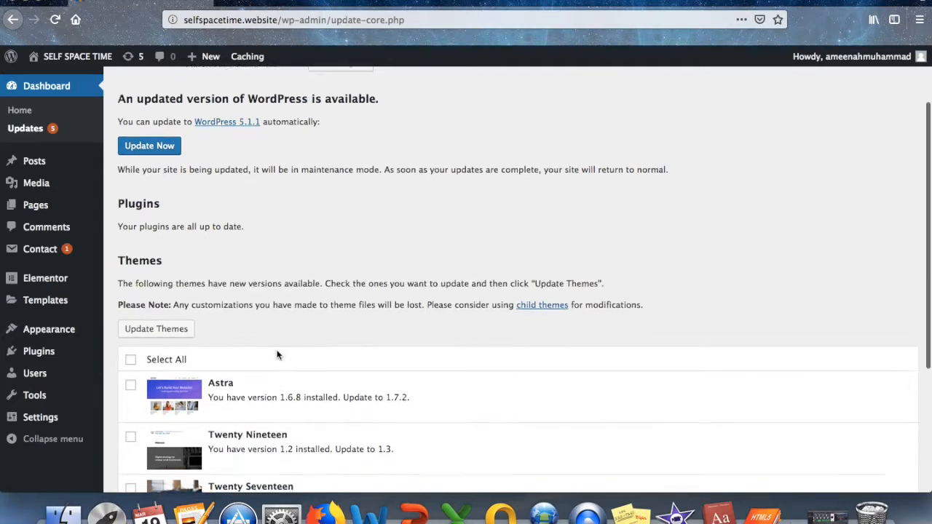
pyautogui.scroll(-3, 281, 350)
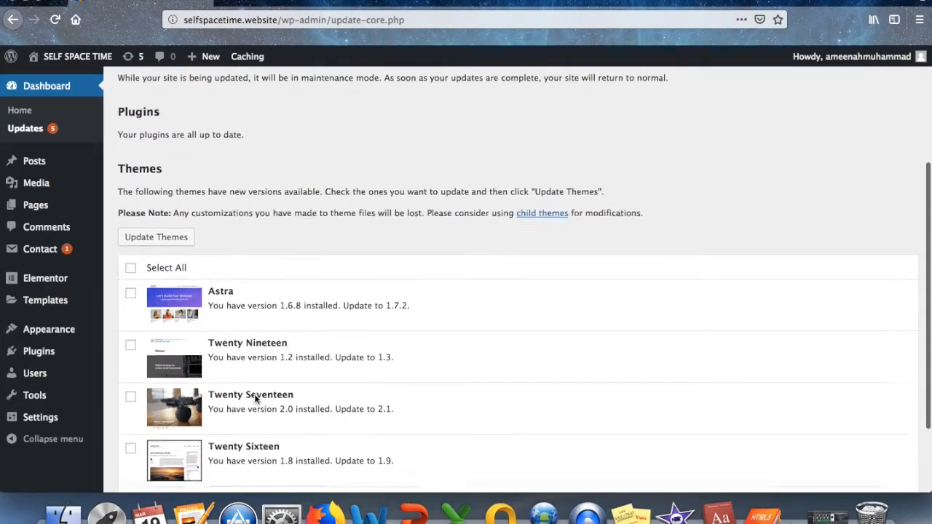
pyautogui.scroll(-3, 254, 386)
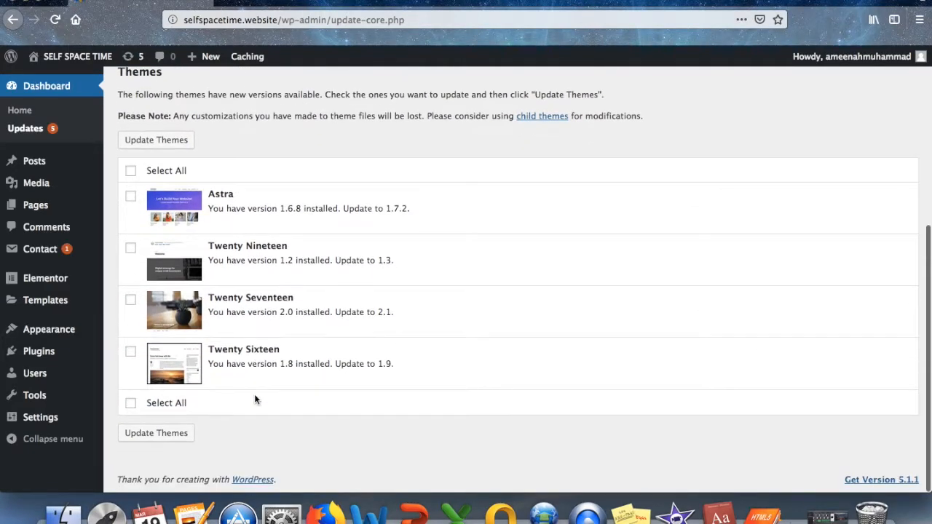
pyautogui.click(131, 172)
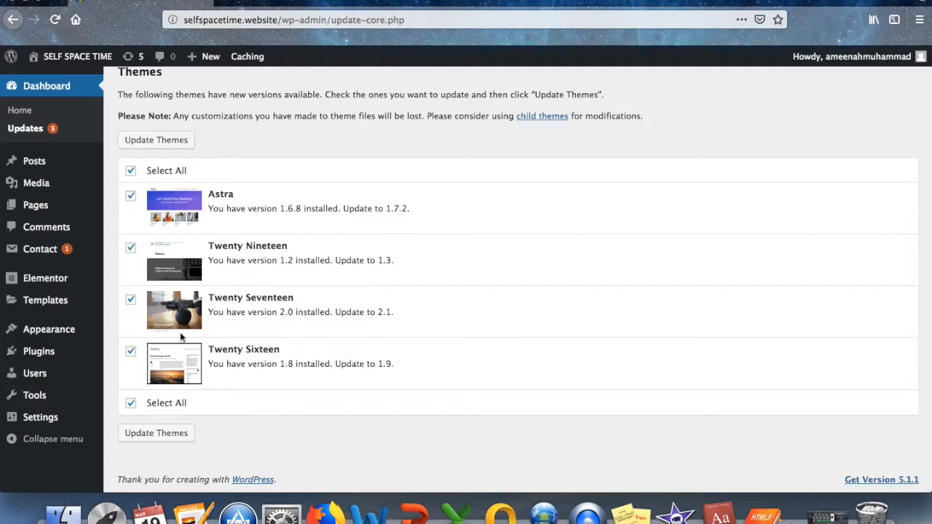
pyautogui.click(166, 434)
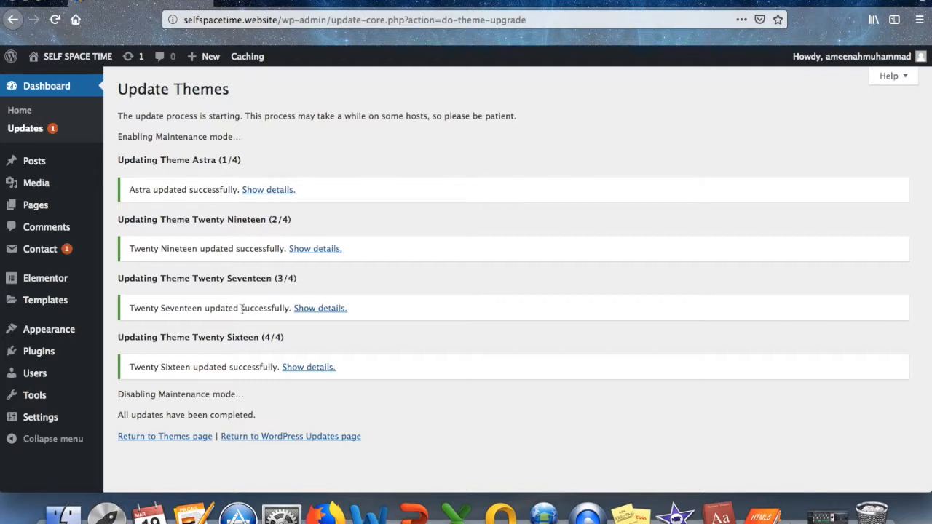
# Review the Twenty Sixteen update details, then visit the live site.
pyautogui.click(284, 367)
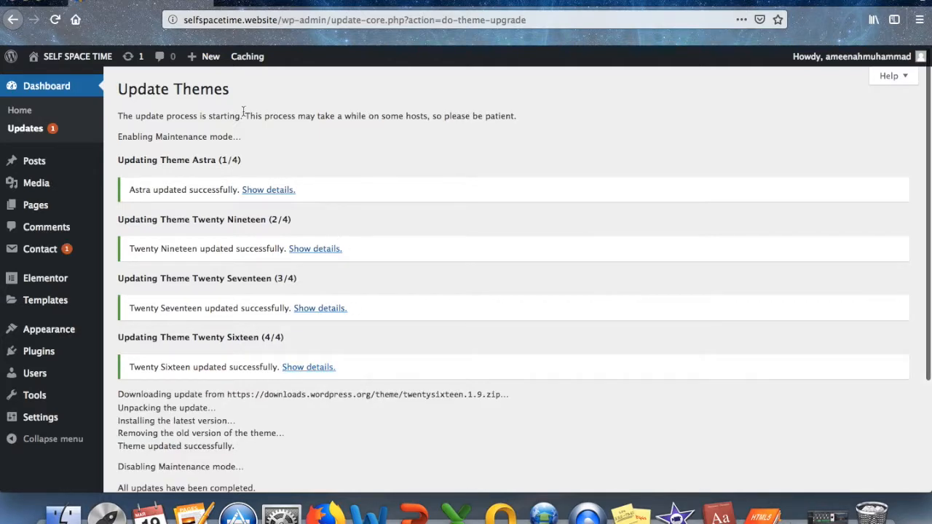
pyautogui.moveTo(71, 58)
pyautogui.click(60, 79)
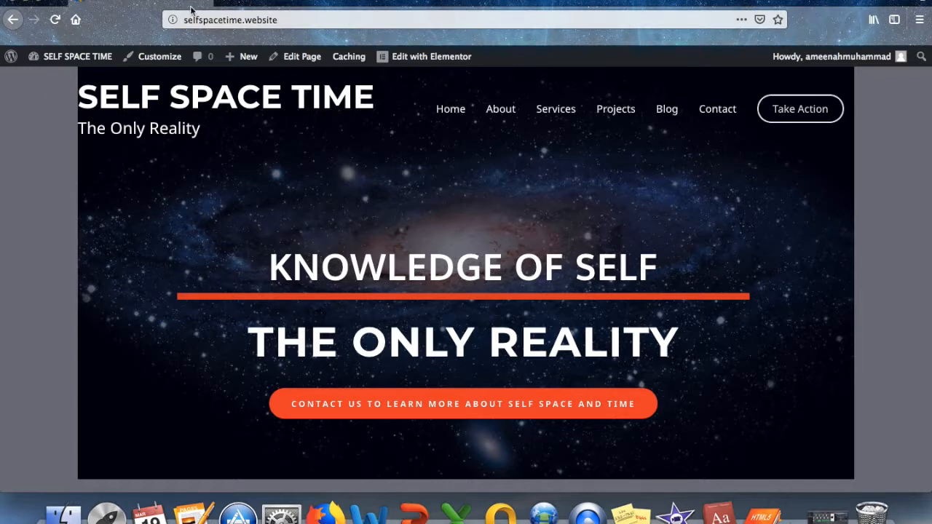
# Edit the home page in Elementor and open the hero section's Edit Section panel.
pyautogui.click(412, 58)
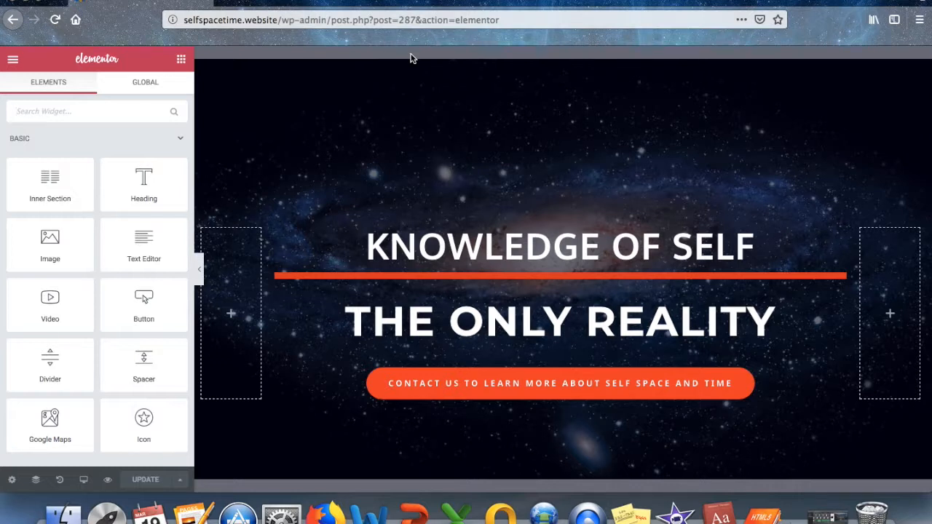
pyautogui.click(567, 58)
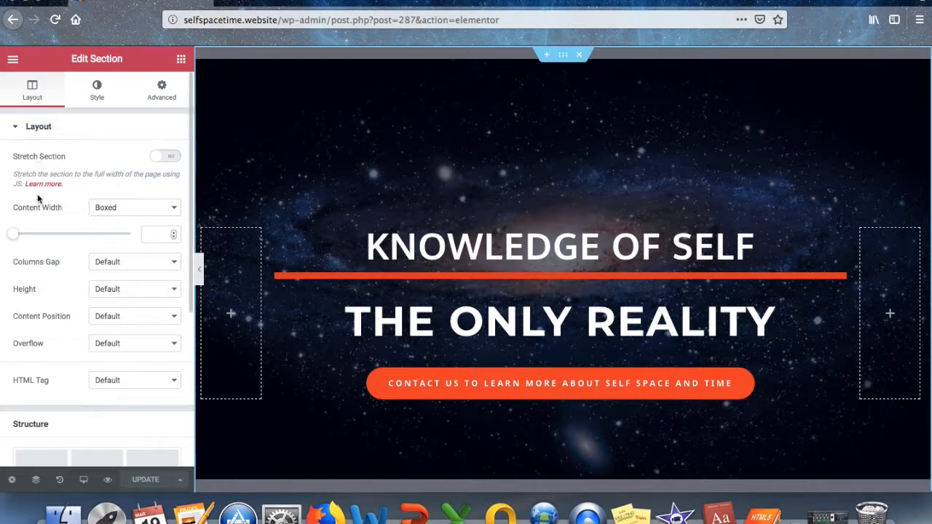
# Set the hero section's background colour to black #000000, update the page, and open Elementor's menu.
pyautogui.scroll(-5, 125, 343)
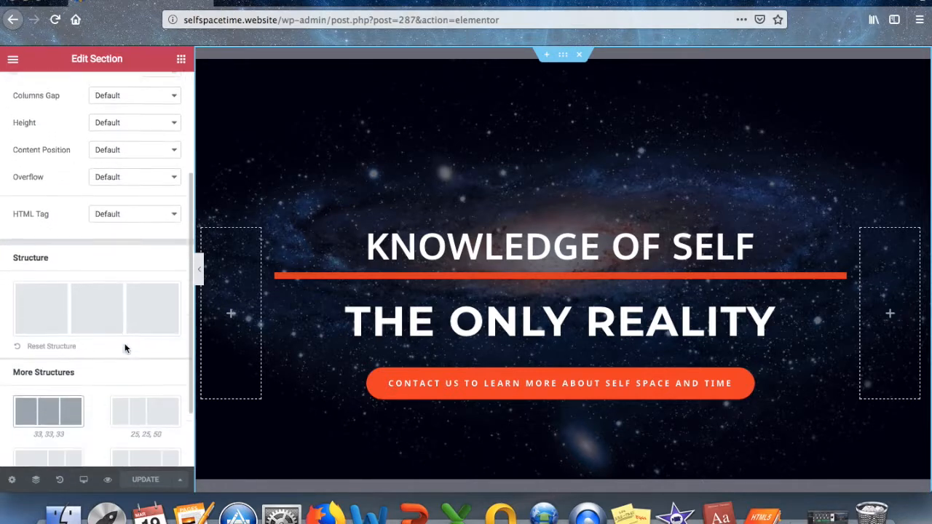
pyautogui.scroll(5, 124, 343)
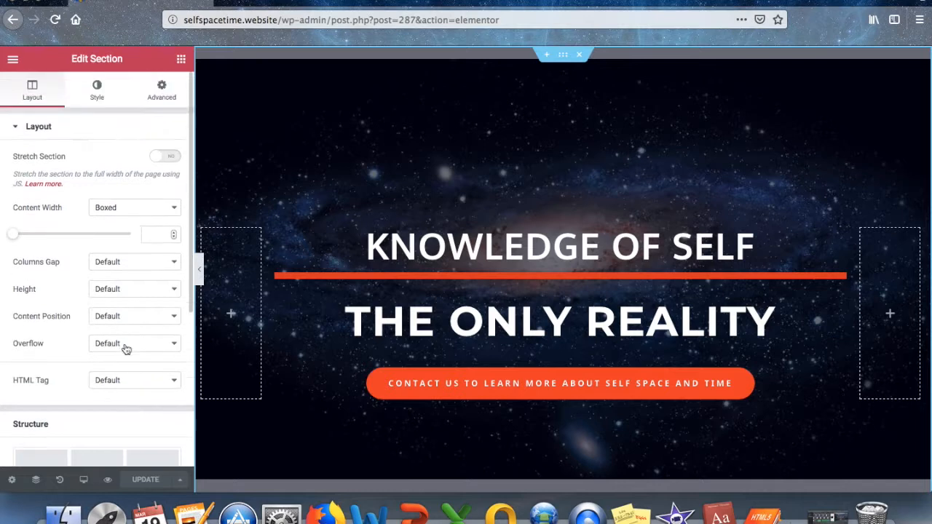
pyautogui.click(103, 95)
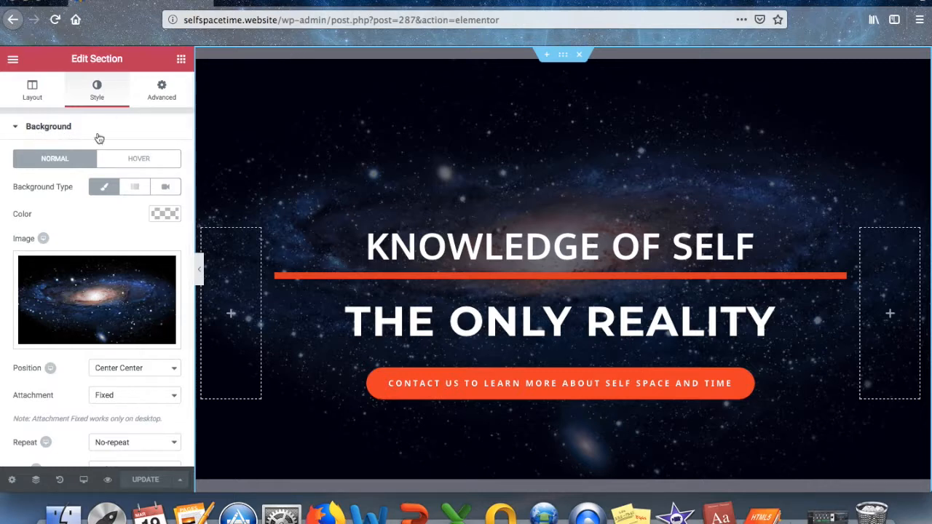
pyautogui.click(165, 213)
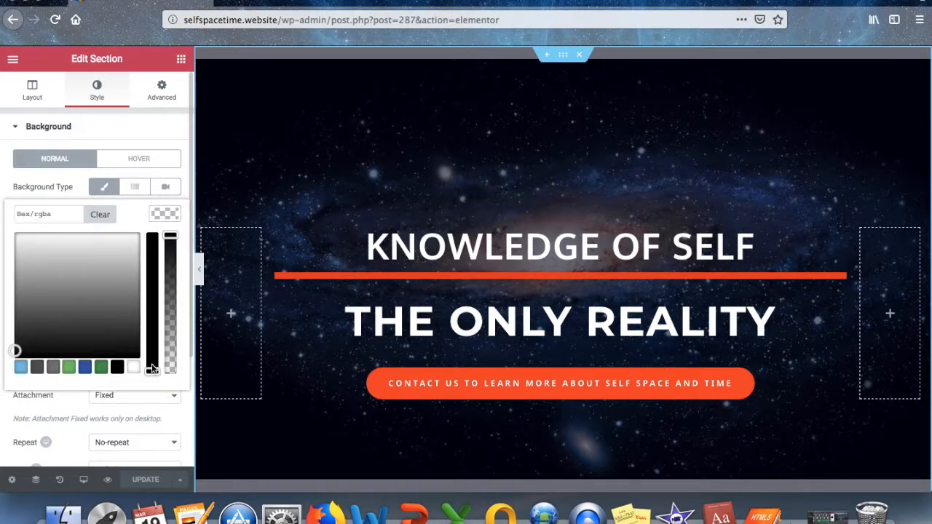
pyautogui.click(116, 366)
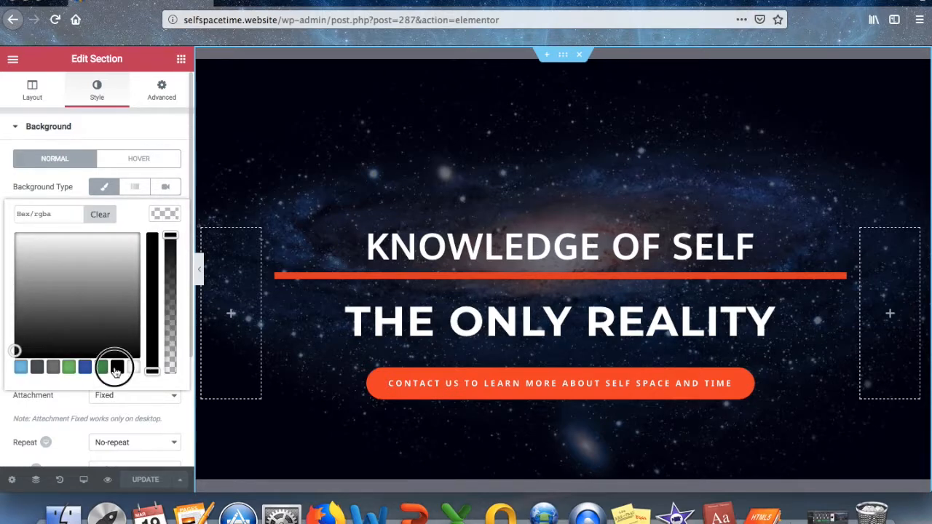
pyautogui.click(152, 372)
pyautogui.moveTo(153, 371); pyautogui.dragTo(156, 231)
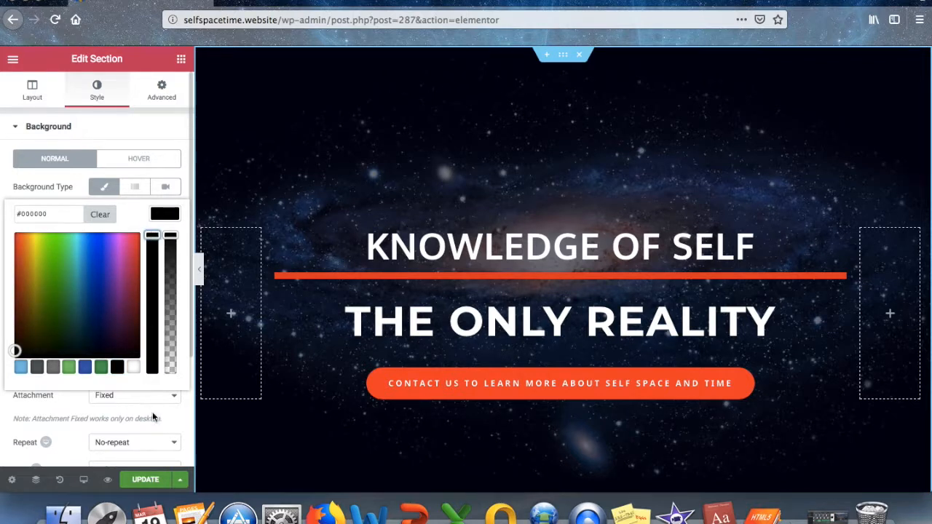
pyautogui.click(152, 480)
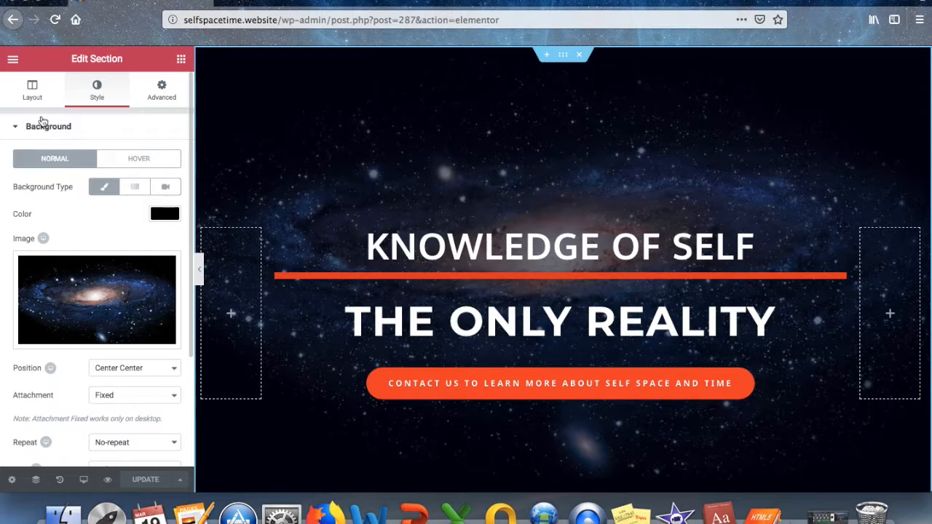
pyautogui.click(12, 62)
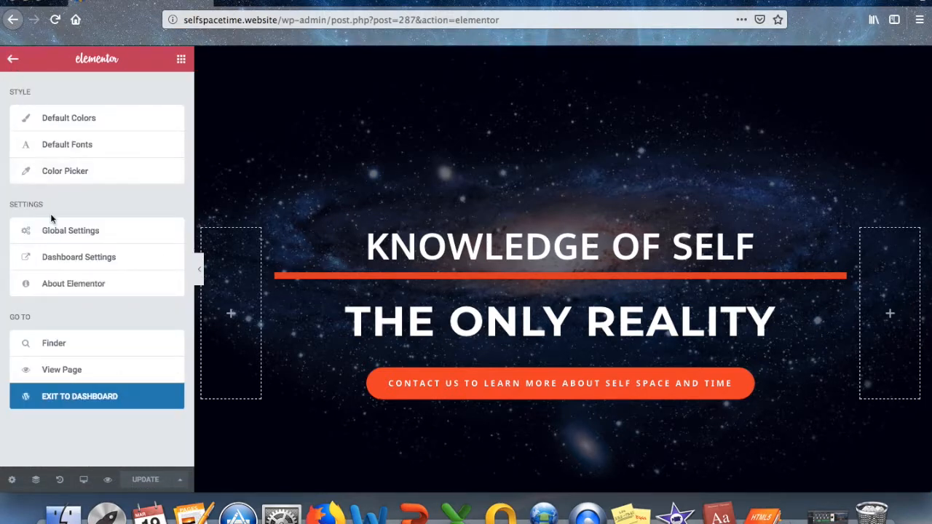
# View the live page, exit to the Dashboard, and log out of WordPress.
pyautogui.click(71, 372)
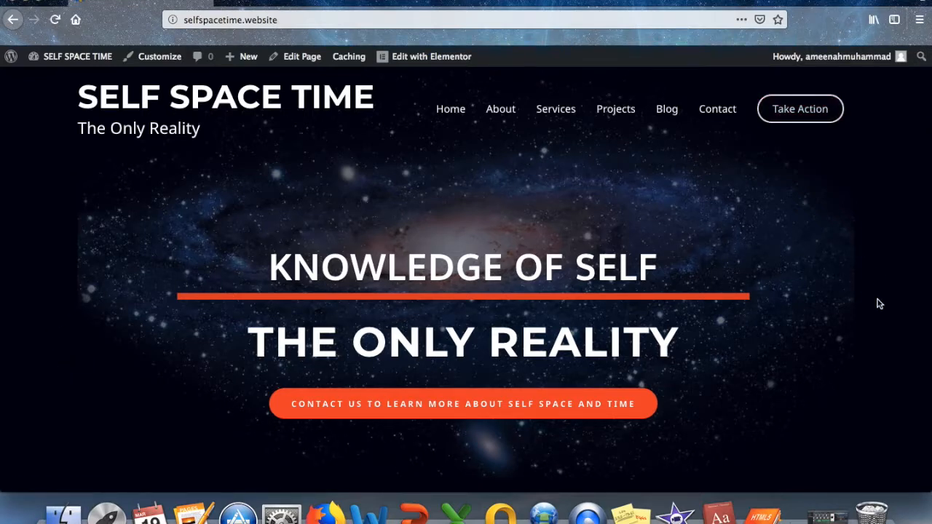
pyautogui.scroll(-2, 878, 303)
pyautogui.scroll(2, 879, 302)
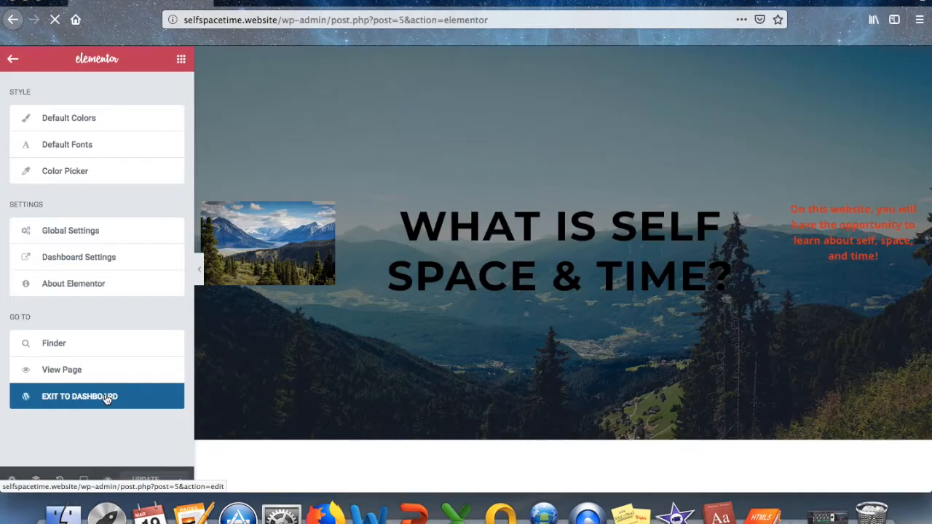
pyautogui.click(107, 398)
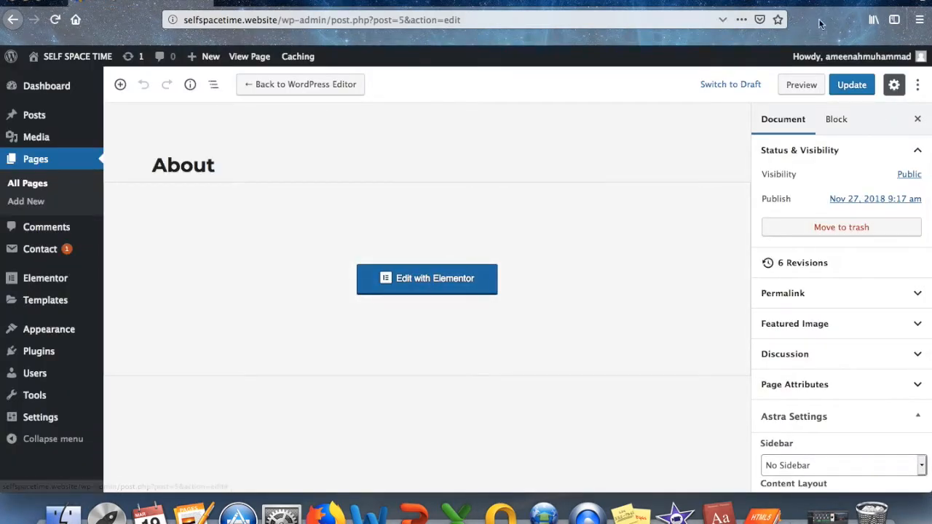
pyautogui.moveTo(860, 57)
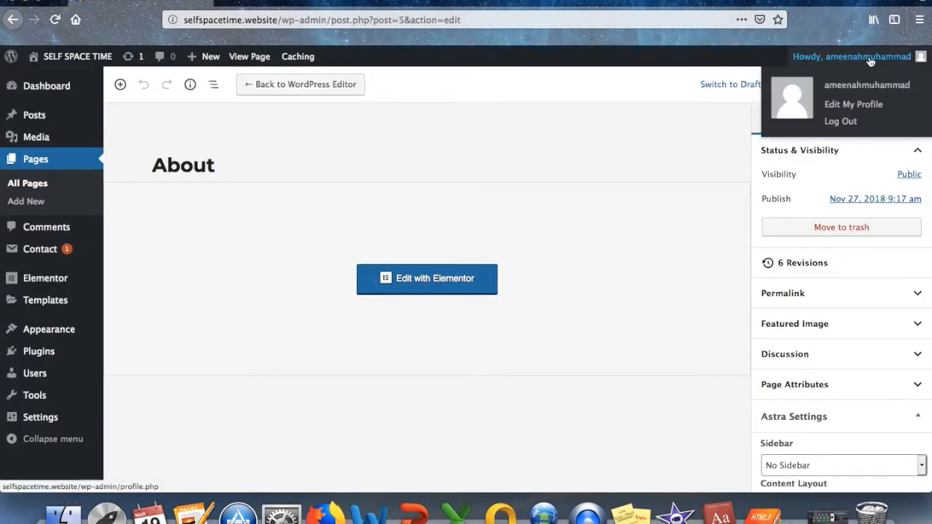
pyautogui.click(842, 123)
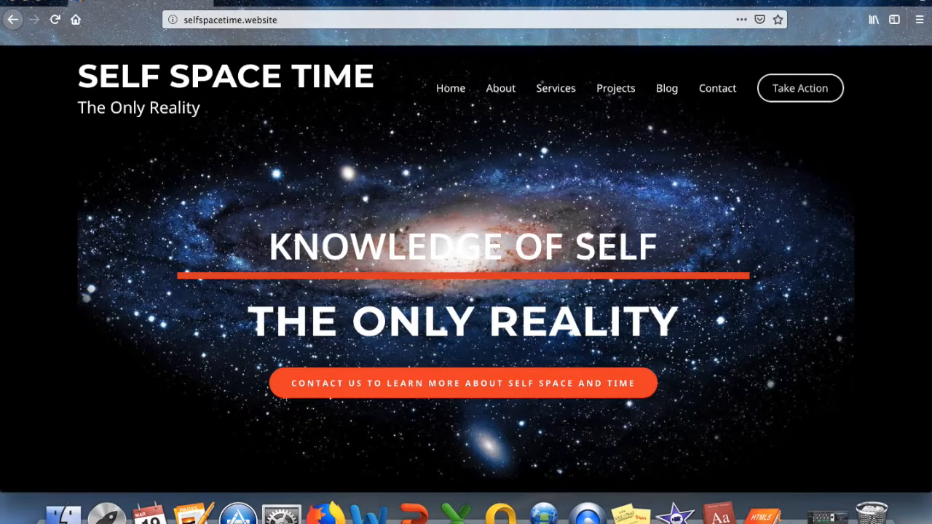
# Open the live About page from the site's navigation bar.
pyautogui.scroll(-2, 640, 223)
pyautogui.scroll(1, 639, 227)
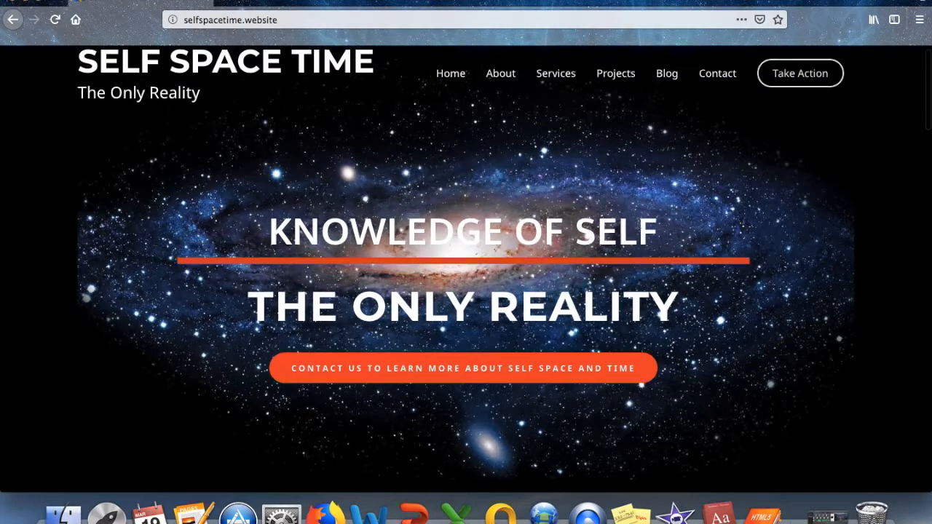
pyautogui.scroll(1, 640, 223)
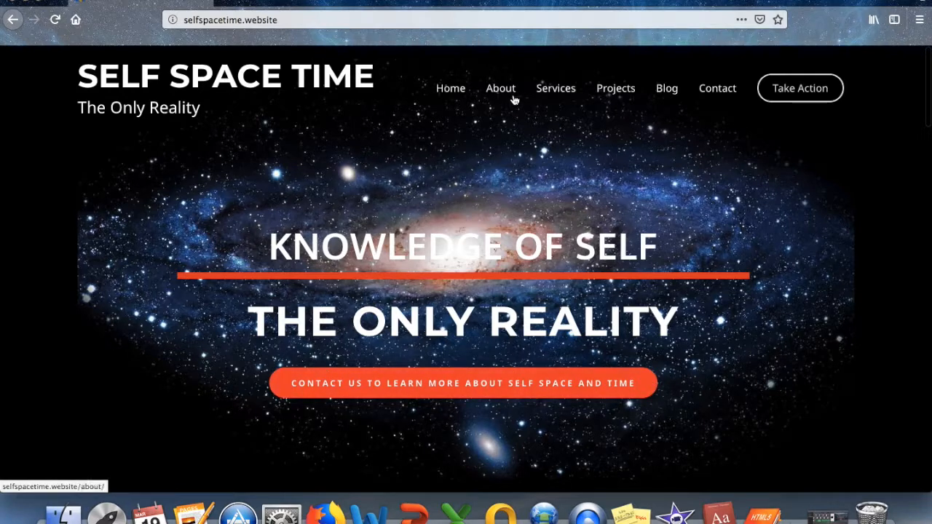
pyautogui.click(512, 89)
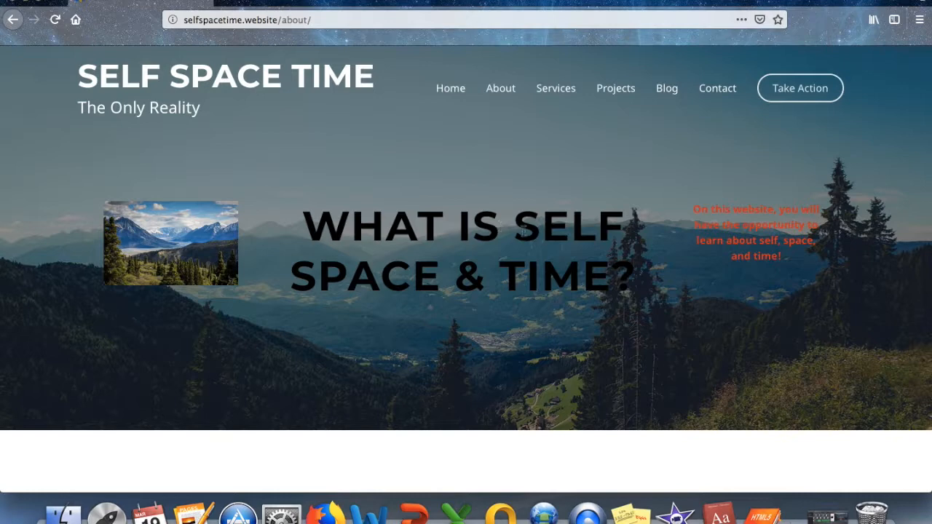
# Go to the site's /wp-admin address and log in with the saved credentials.
pyautogui.click(452, 88)
pyautogui.click(317, 20)
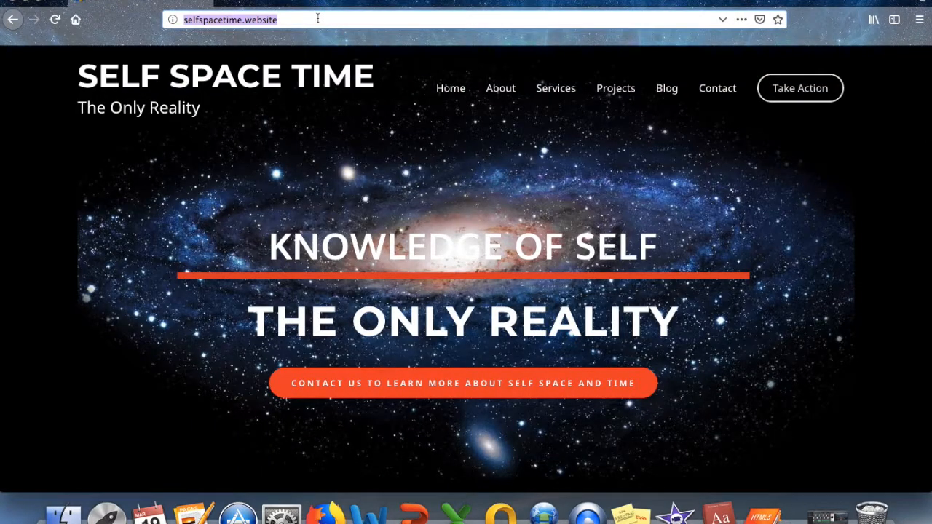
pyautogui.click(317, 20)
pyautogui.write('/wp-admin')
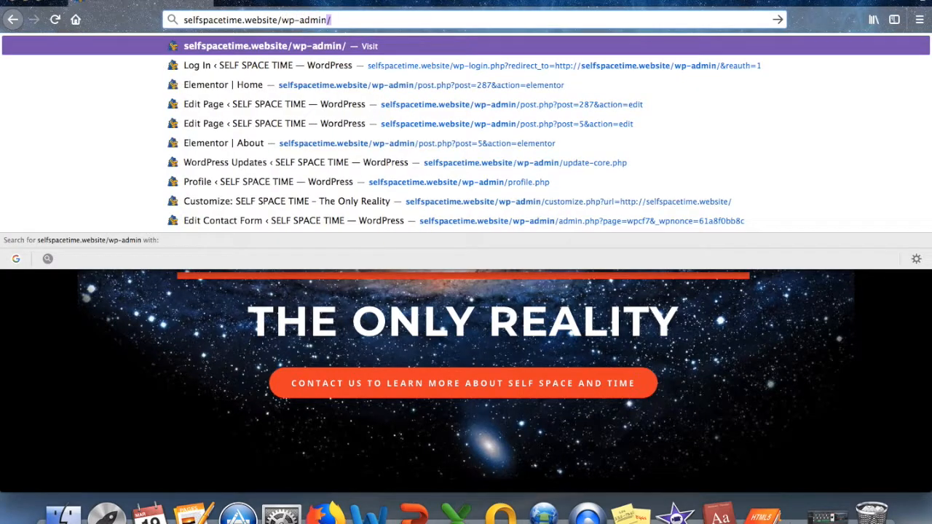
pyautogui.press('Return')
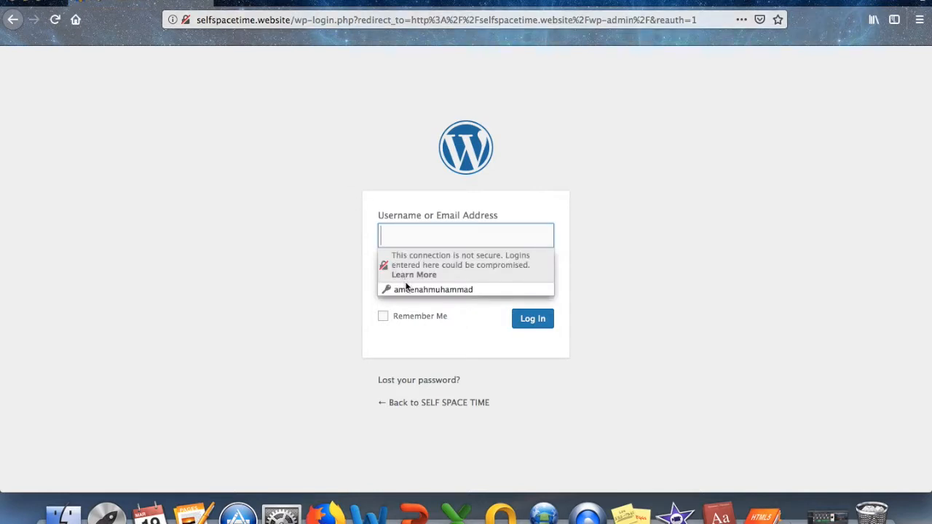
pyautogui.click(407, 289)
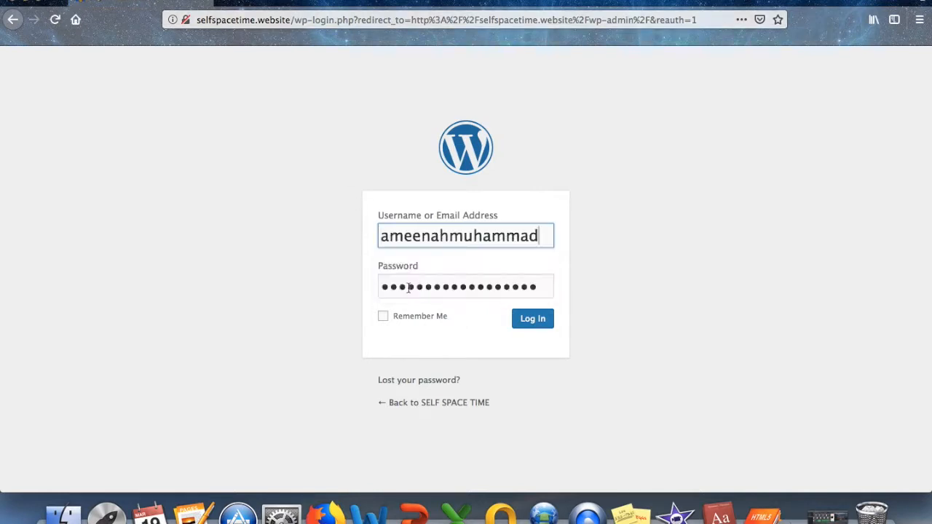
pyautogui.click(530, 324)
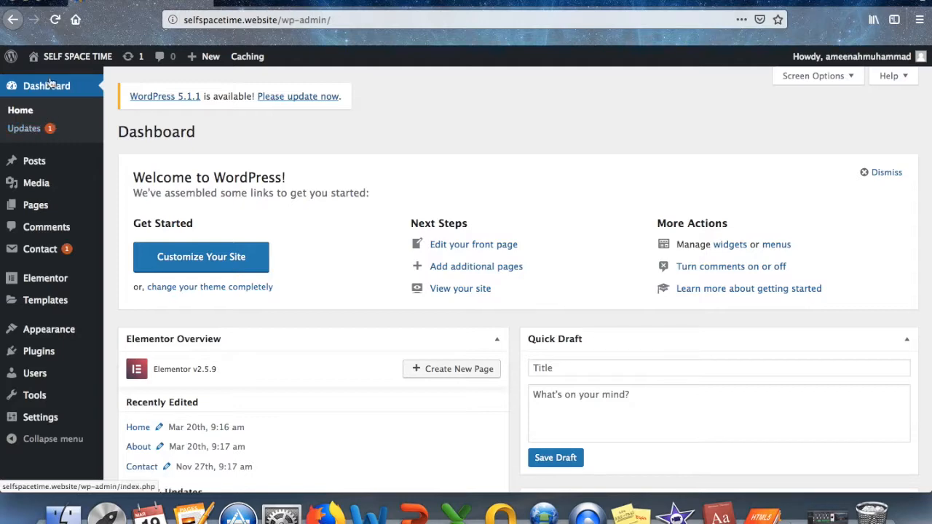
# Visit the site from the admin bar and open the home page with Edit with Elementor.
pyautogui.moveTo(68, 64)
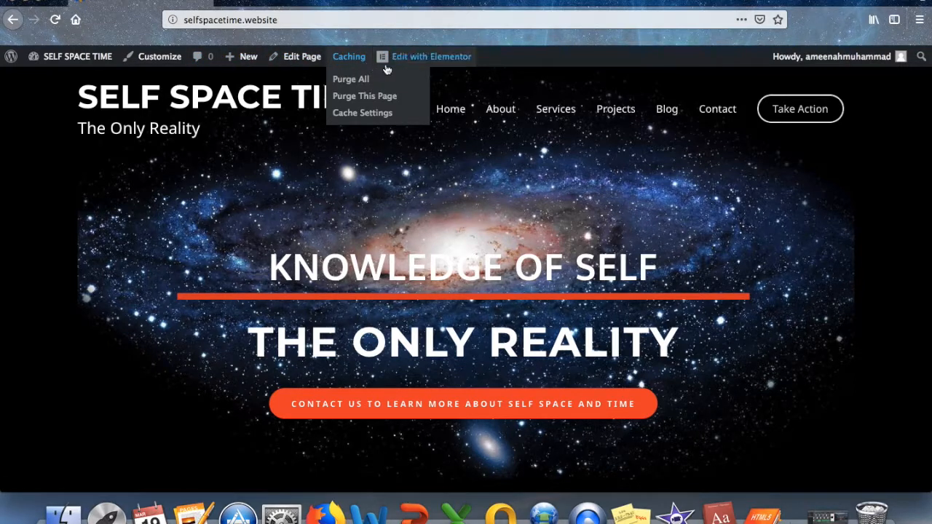
pyautogui.click(440, 64)
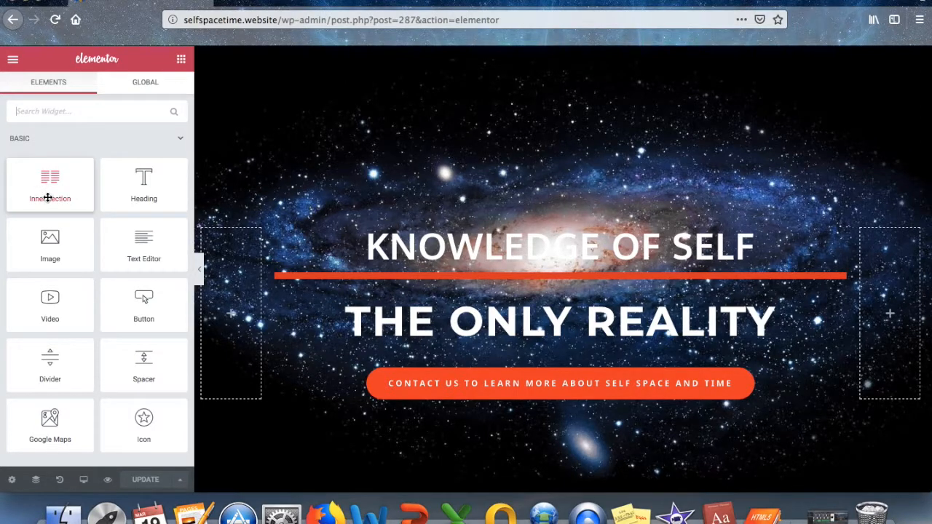
# Search widgets for 'aud' and drop an Audio widget into the hero's left column, leaving it without a file.
pyautogui.scroll(-3, 47, 197)
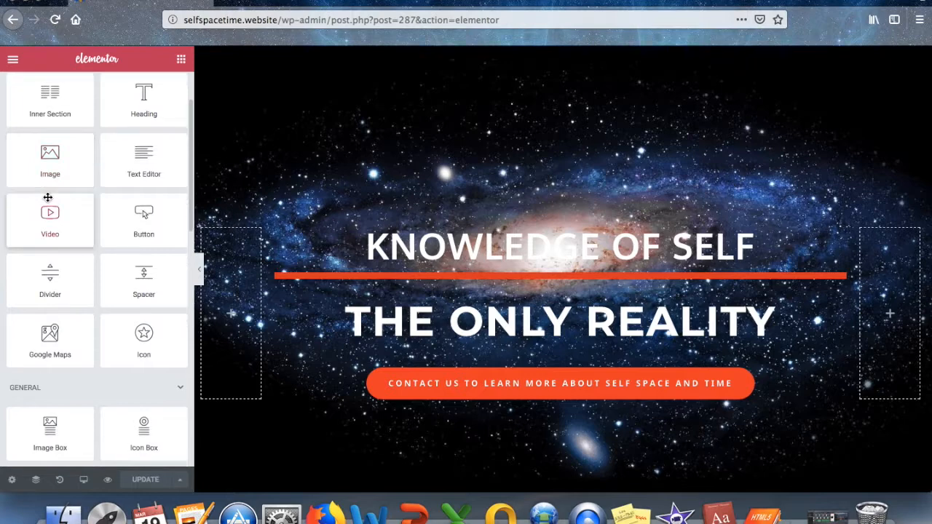
pyautogui.scroll(3, 42, 210)
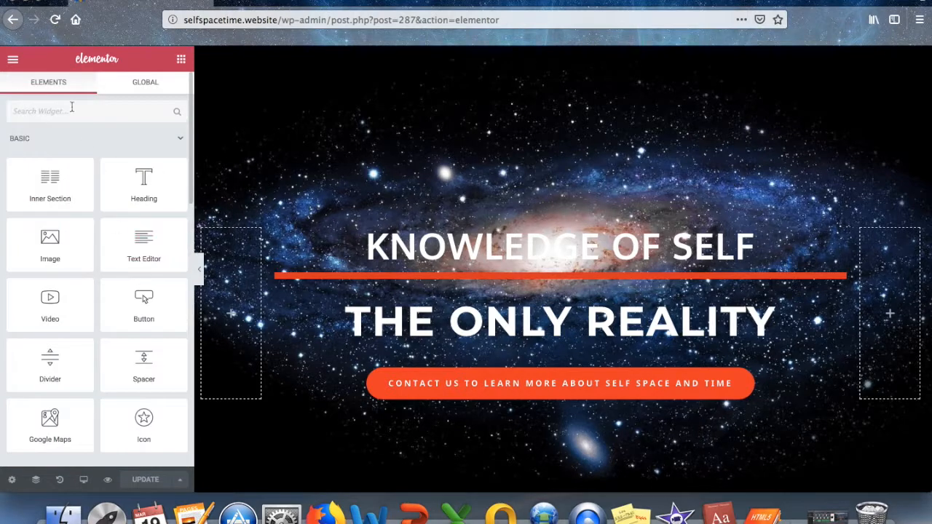
pyautogui.click(71, 111)
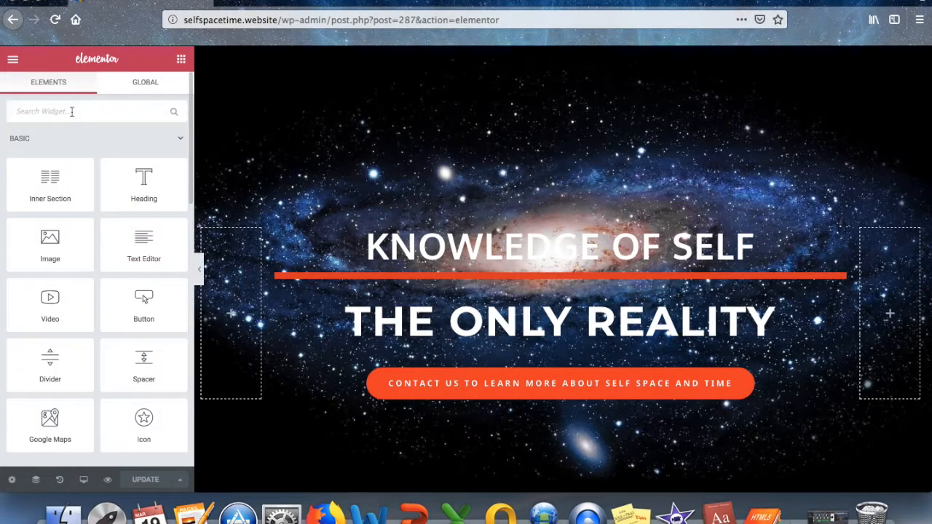
pyautogui.write('audio')
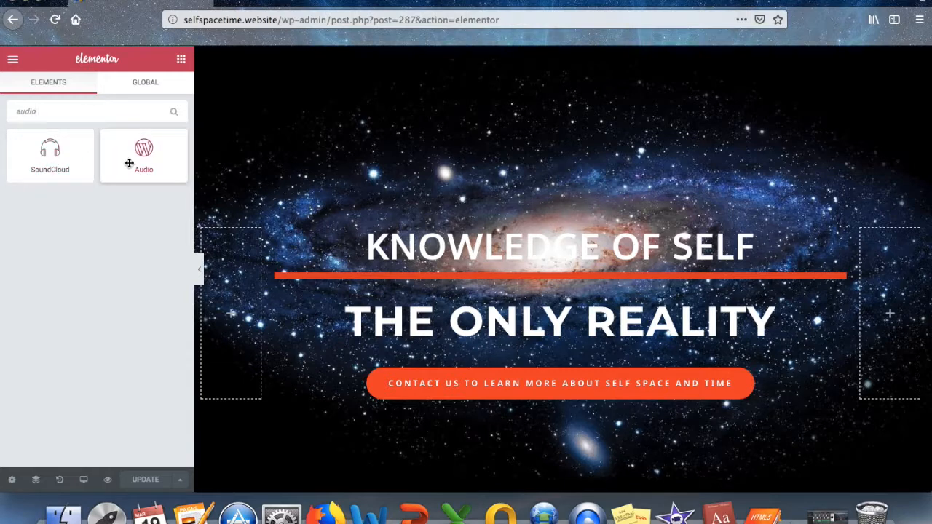
pyautogui.moveTo(136, 149); pyautogui.dragTo(244, 283)
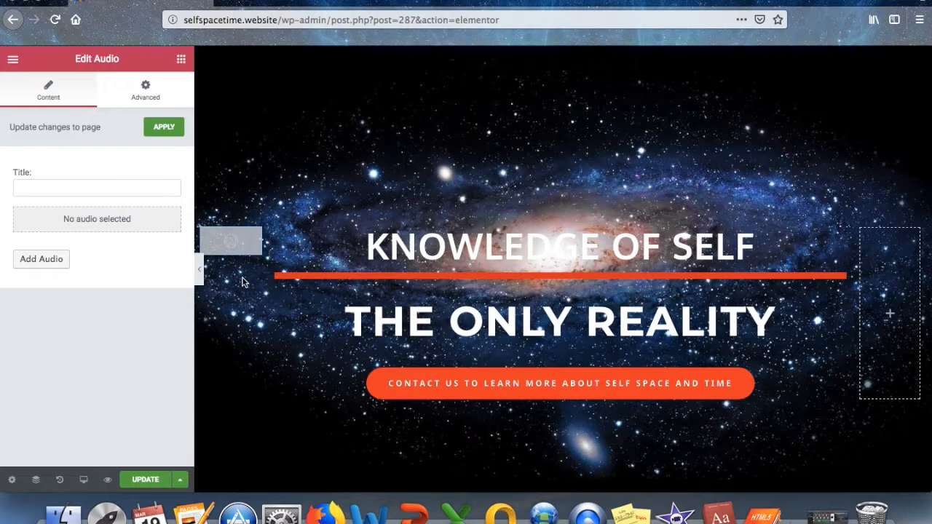
pyautogui.click(40, 260)
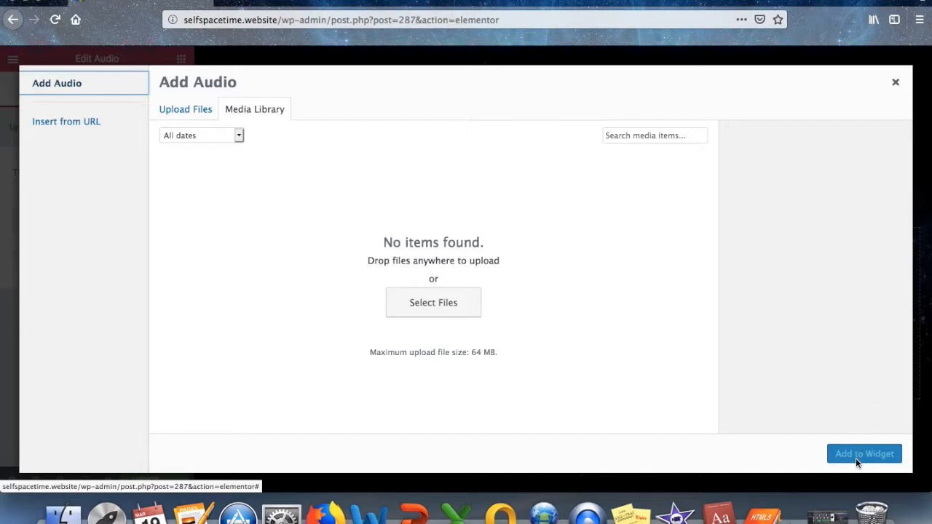
pyautogui.click(896, 83)
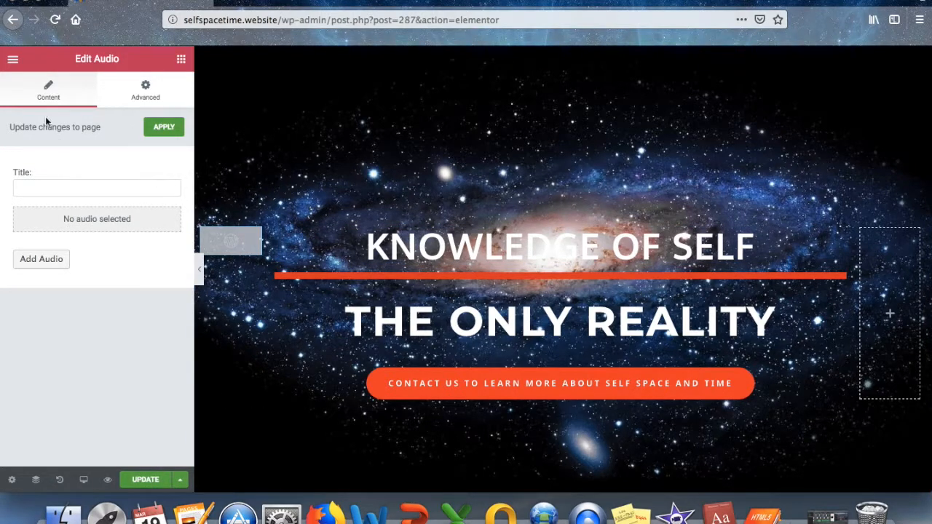
# Exit the Elementor editor to the WordPress Dashboard.
pyautogui.click(13, 59)
pyautogui.click(80, 396)
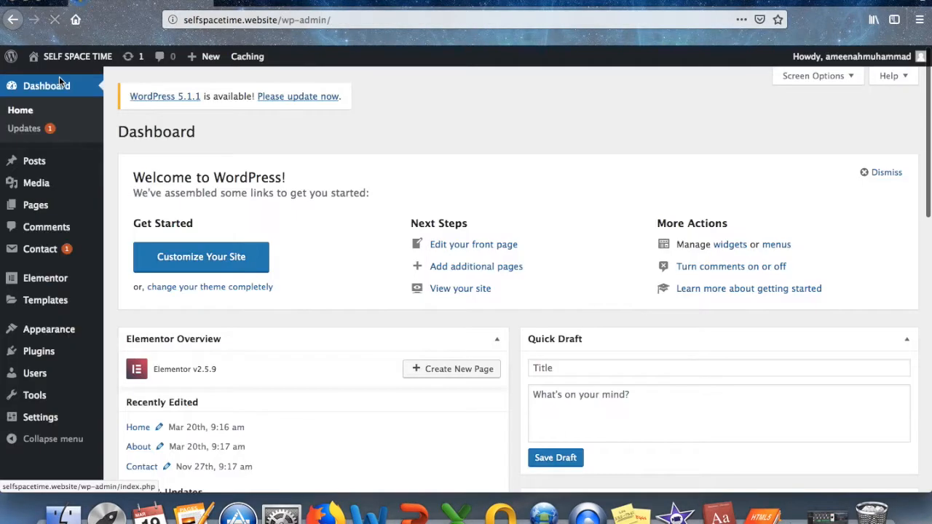
pyautogui.moveTo(49, 179)
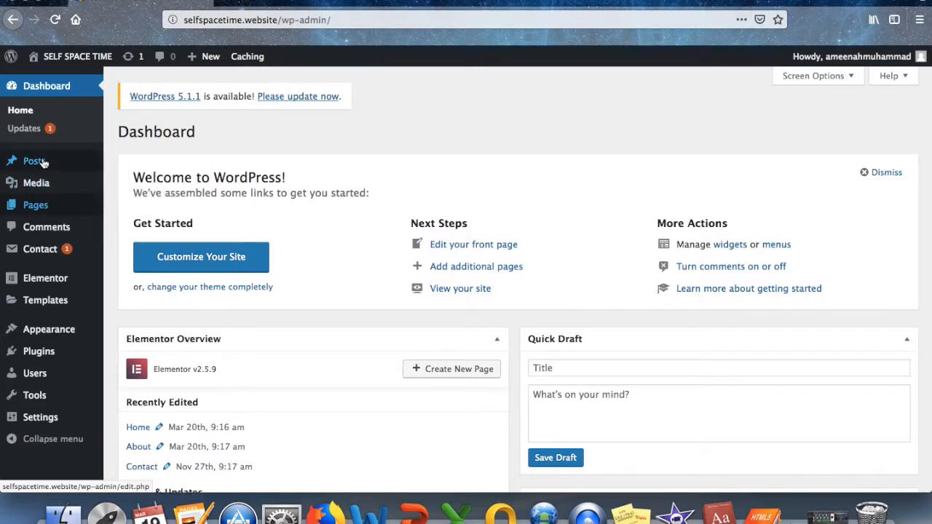
pyautogui.moveTo(42, 207)
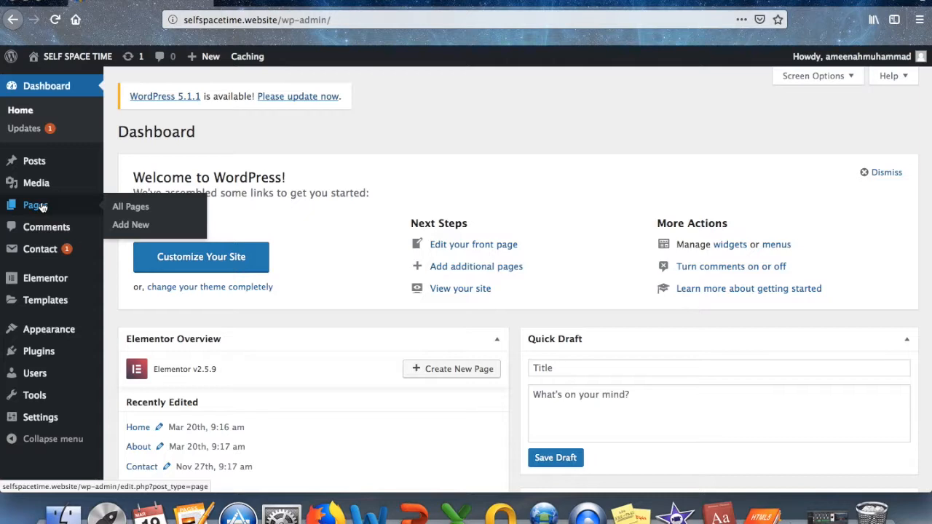
pyautogui.moveTo(51, 281)
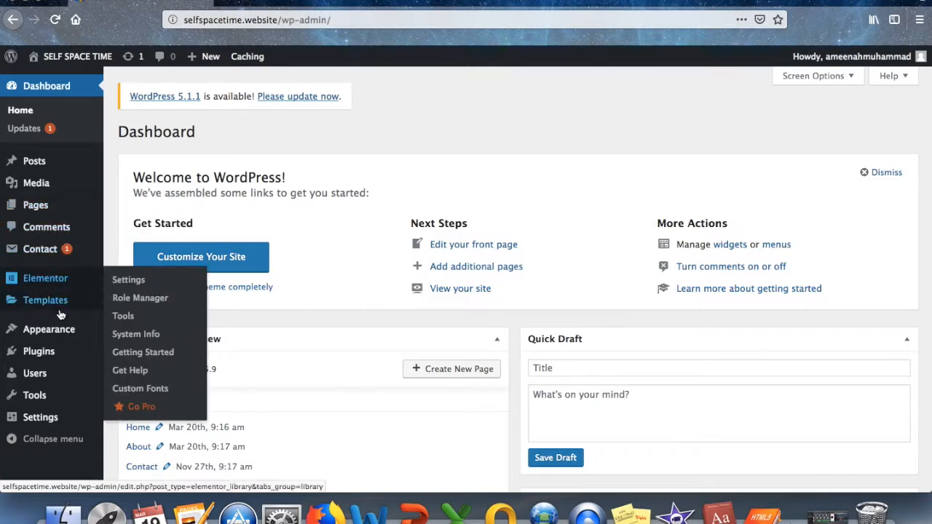
pyautogui.moveTo(57, 333)
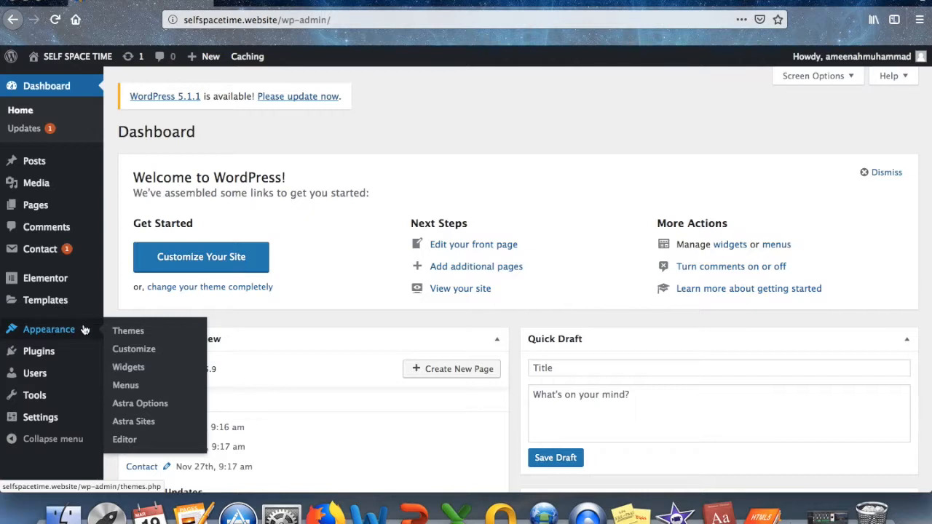
pyautogui.moveTo(44, 360)
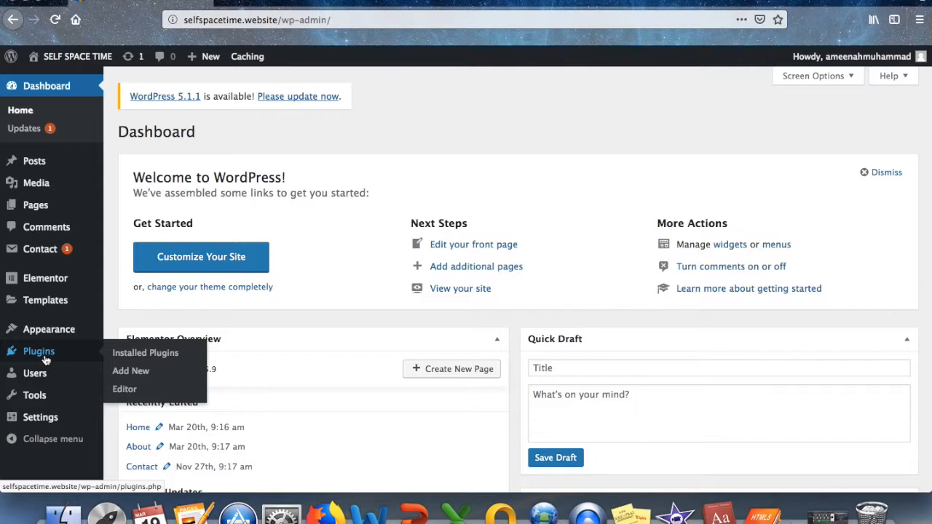
pyautogui.moveTo(44, 376)
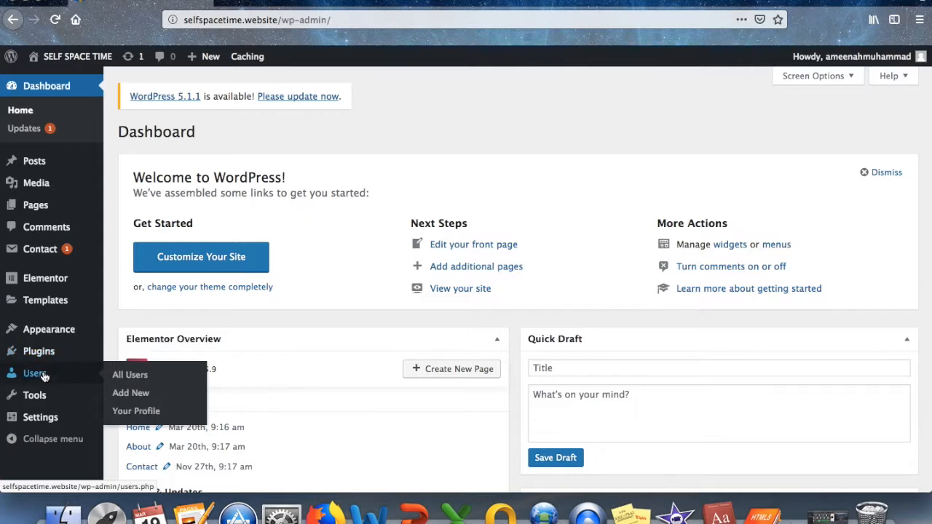
pyautogui.moveTo(57, 416)
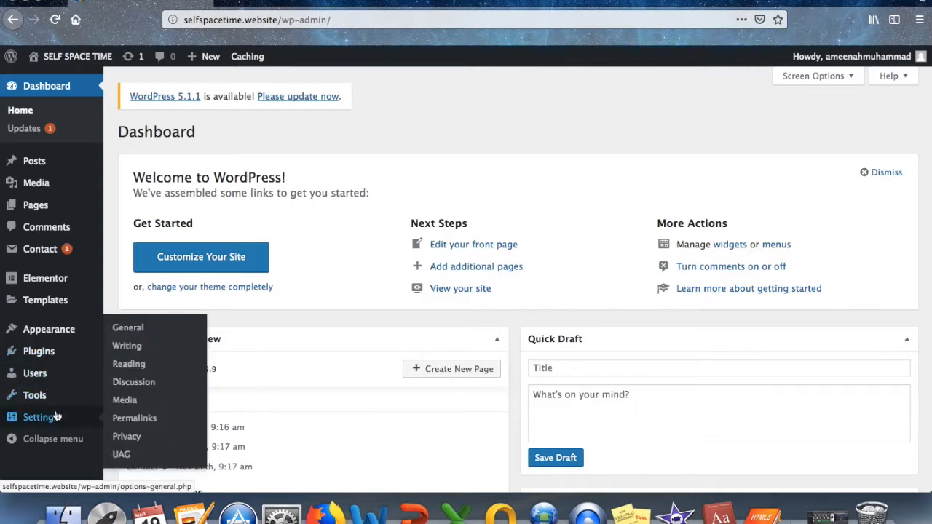
# Open the live site with Visit Site from the site-name menu in the admin bar.
pyautogui.click(86, 57)
pyautogui.moveTo(81, 59)
pyautogui.click(61, 81)
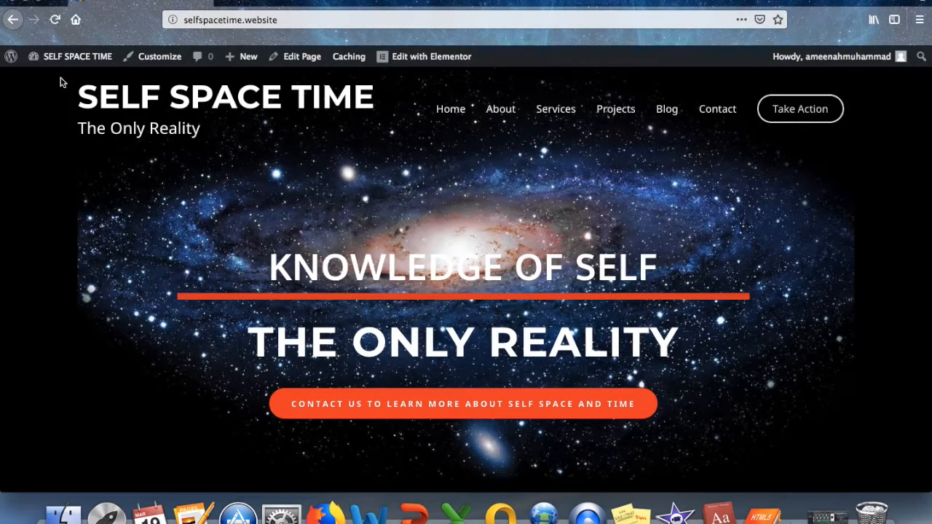
# Edit the About page in Elementor and add the description 'click the link below to read more on SELF SPACE & TIME'.
pyautogui.click(499, 110)
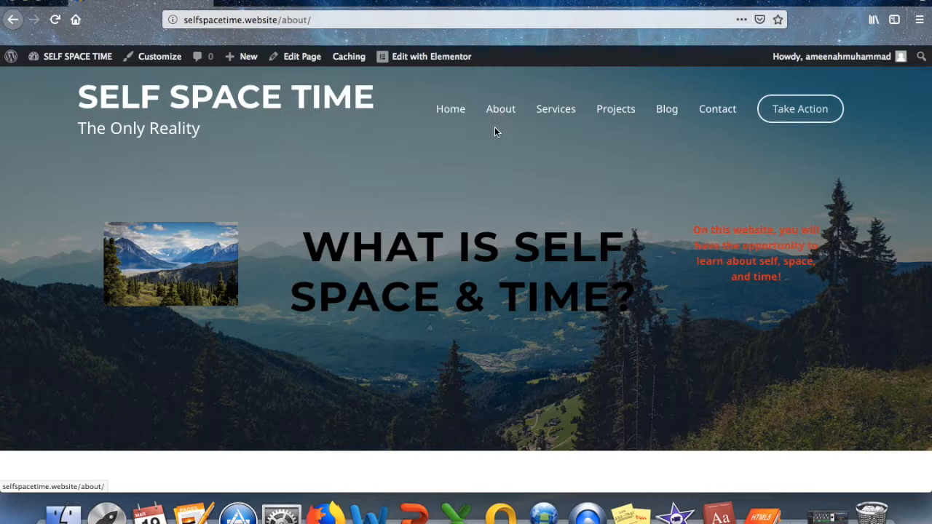
pyautogui.click(442, 61)
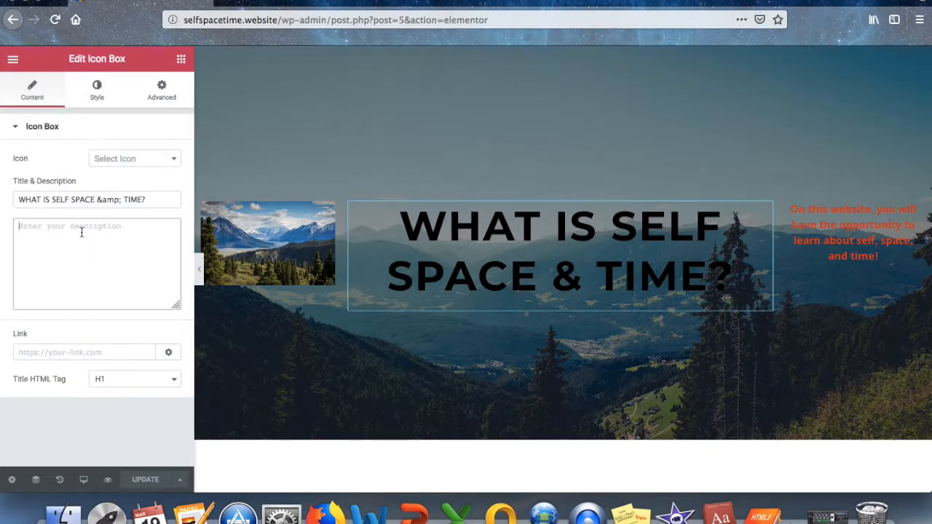
pyautogui.write('clcik')
pyautogui.press('BackSpace')
pyautogui.press('BackSpace')
pyautogui.press('BackSpace')
pyautogui.press('BackSpace')
pyautogui.write('ick he')
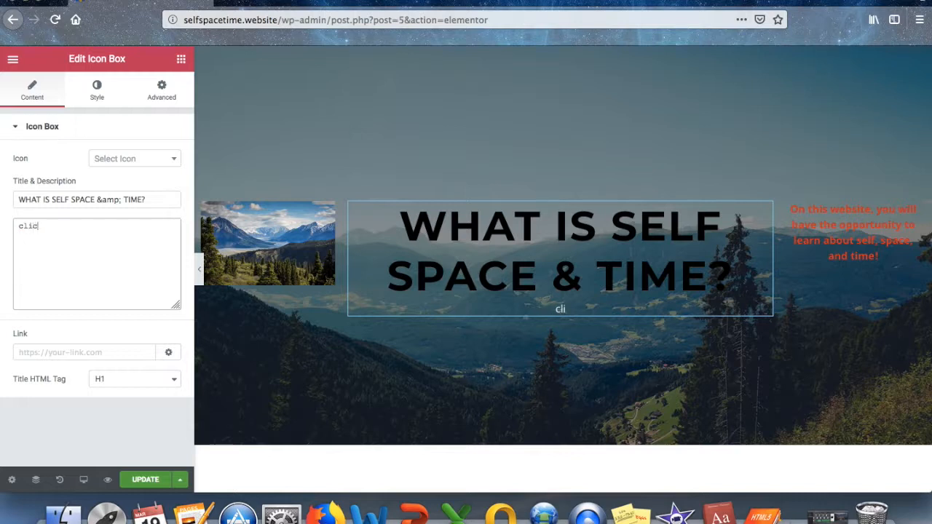
pyautogui.press('BackSpace')
pyautogui.press('BackSpace')
pyautogui.press('BackSpace')
pyautogui.write('te')
pyautogui.press('BackSpace')
pyautogui.press('BackSpace')
pyautogui.write('the lin')
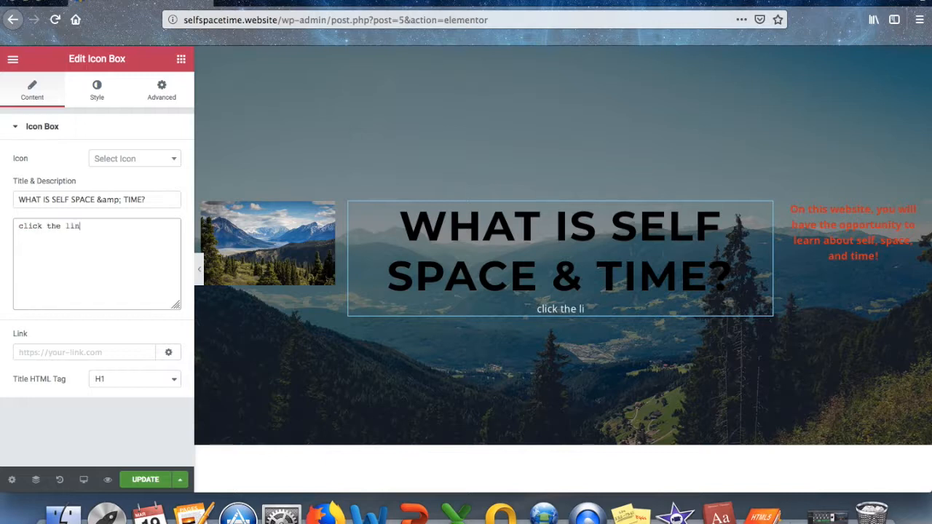
pyautogui.write('k below to')
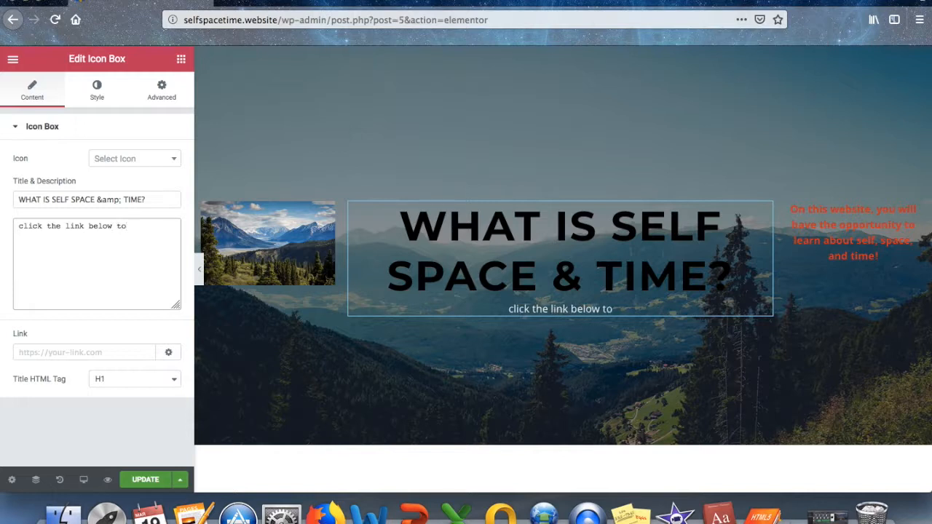
pyautogui.write('read ')
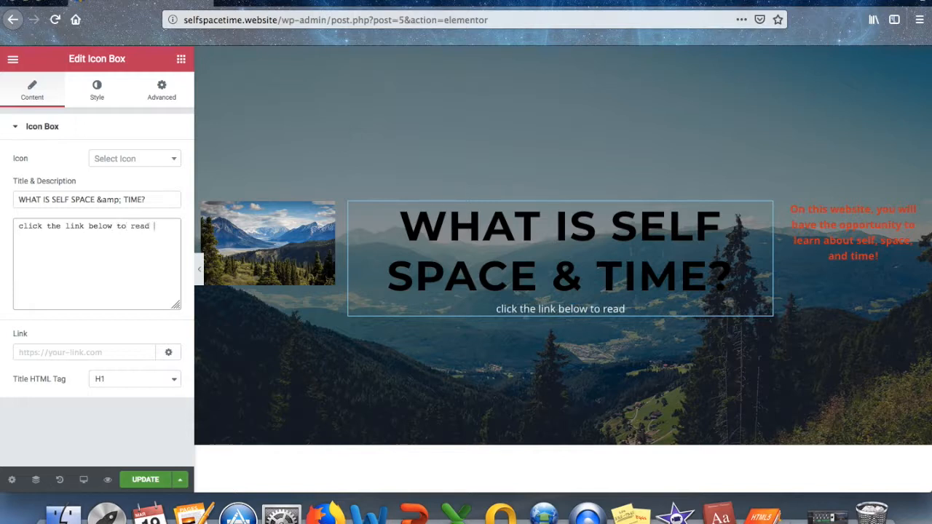
pyautogui.write('more on ')
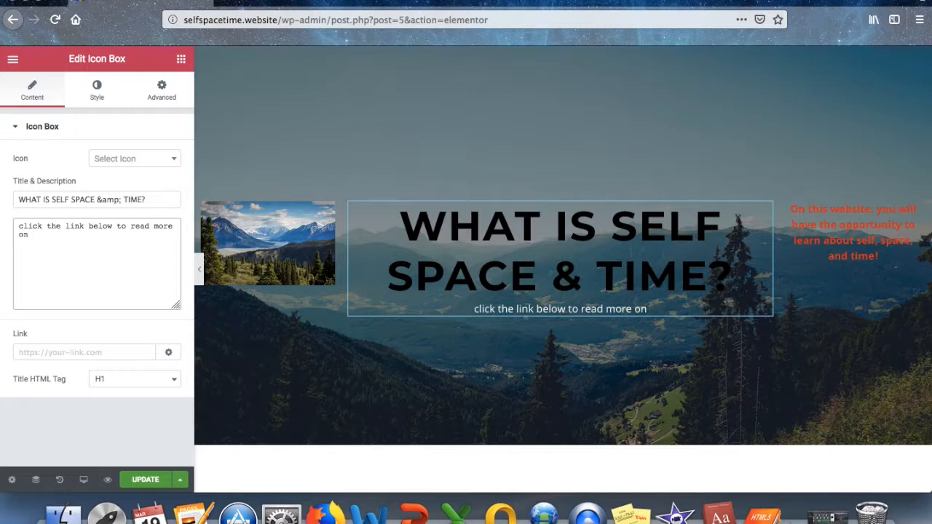
pyautogui.write('SELF SP')
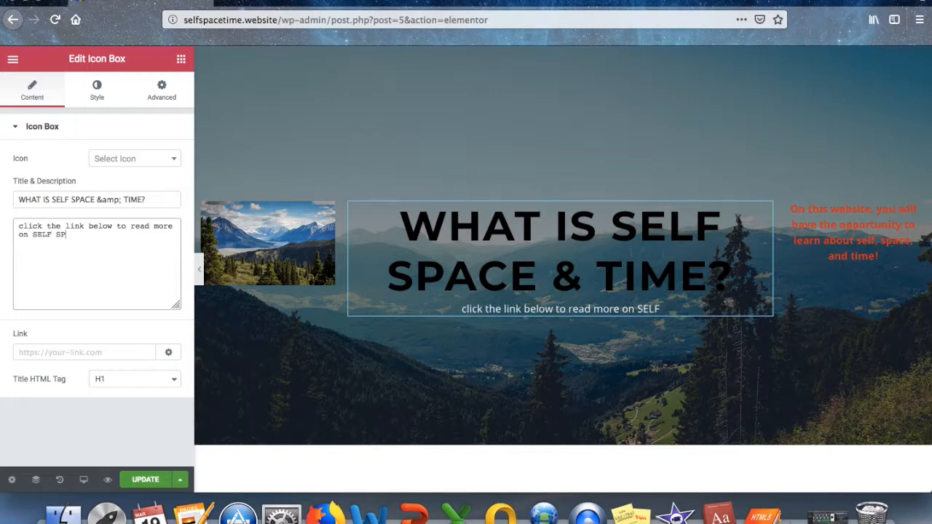
pyautogui.write('ACE')
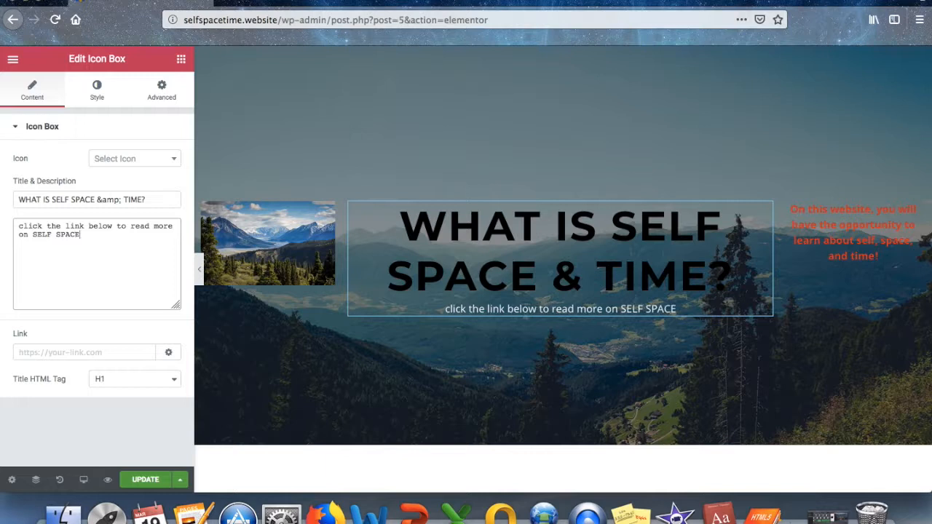
pyautogui.write(' & TIME')
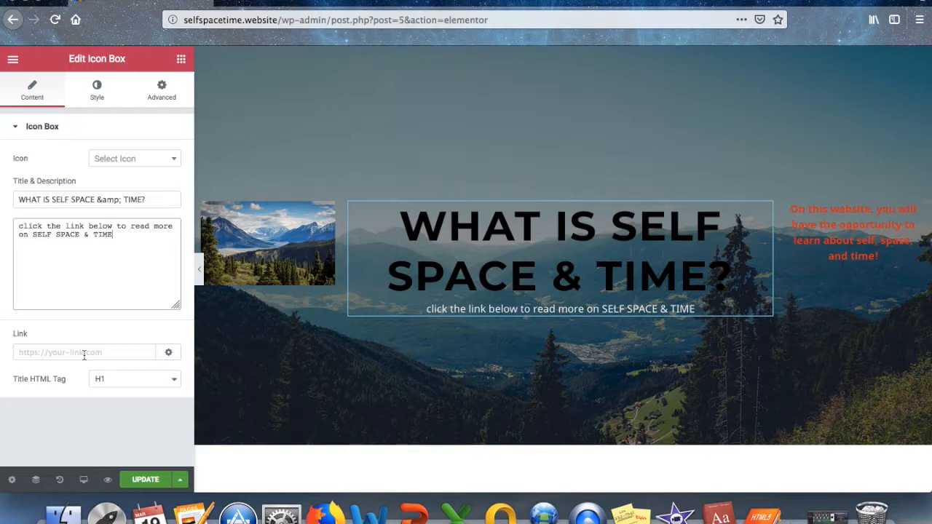
# Open the Self/Space/Time Word document from the Desktop, then begin adding a link to the Elementor title.
pyautogui.click(64, 513)
pyautogui.doubleClick(618, 130)
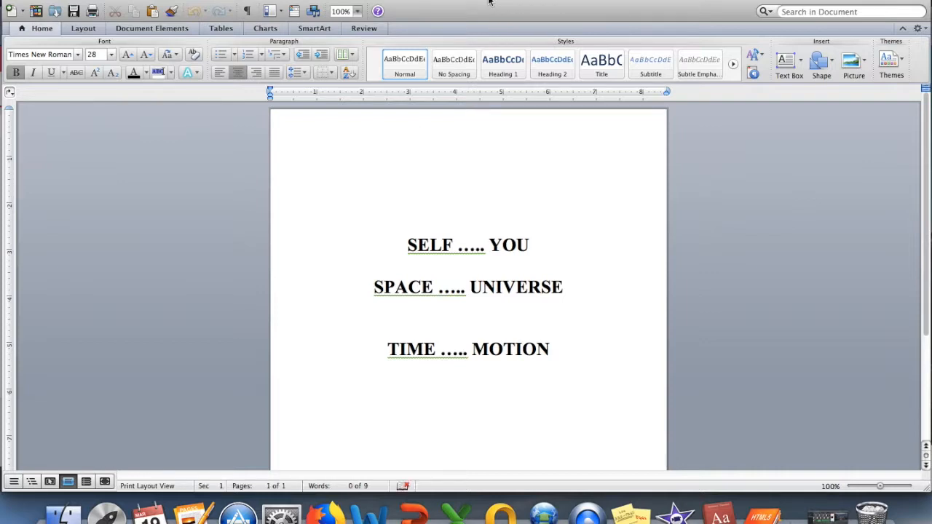
pyautogui.click(333, 516)
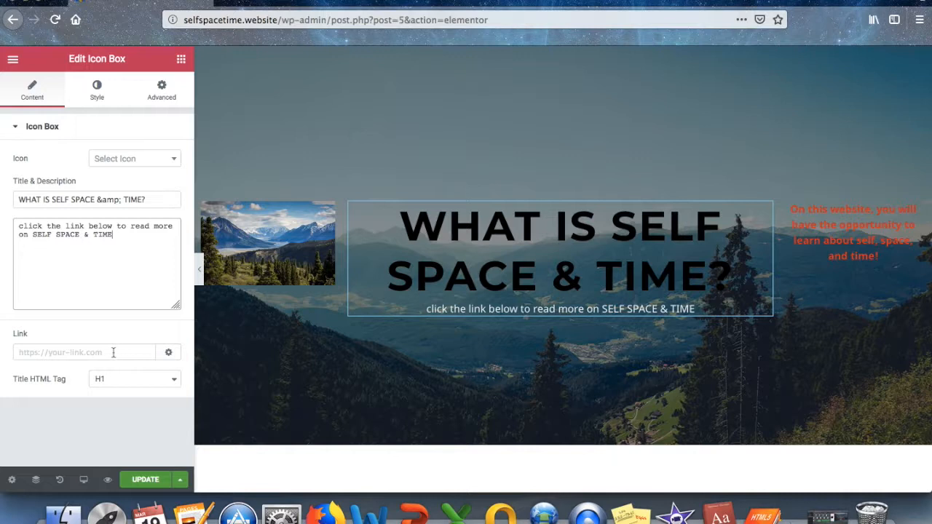
pyautogui.click(83, 352)
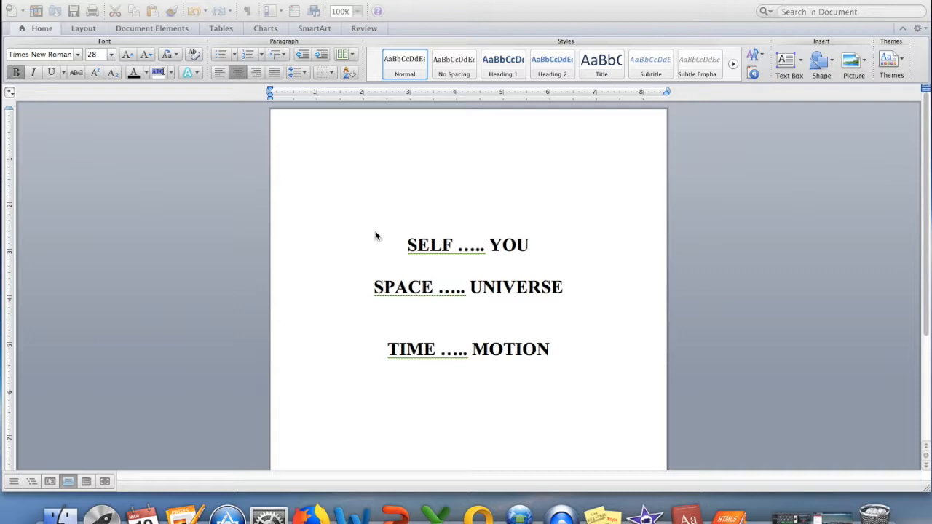
# Save the Word document as a PDF on the Desktop and quit Word.
pyautogui.click(85, 0)
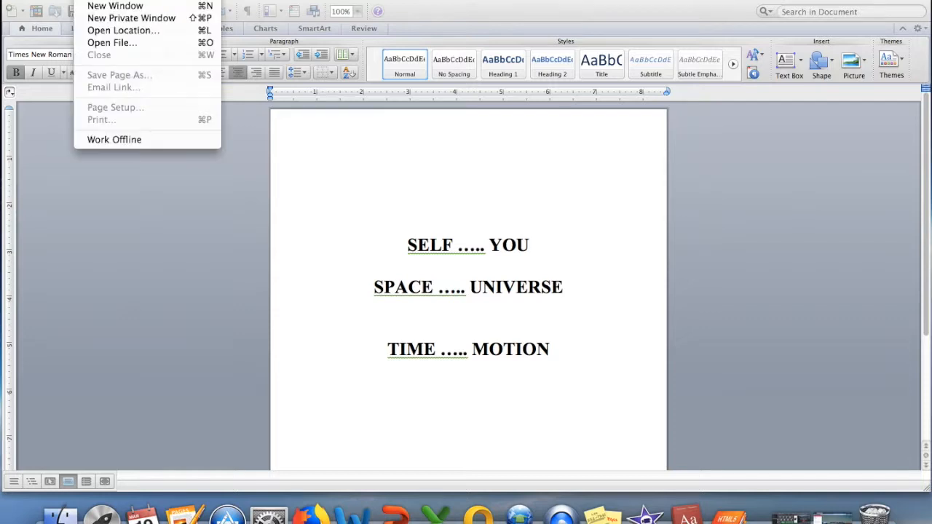
pyautogui.click(70, 172)
pyautogui.click(76, 0)
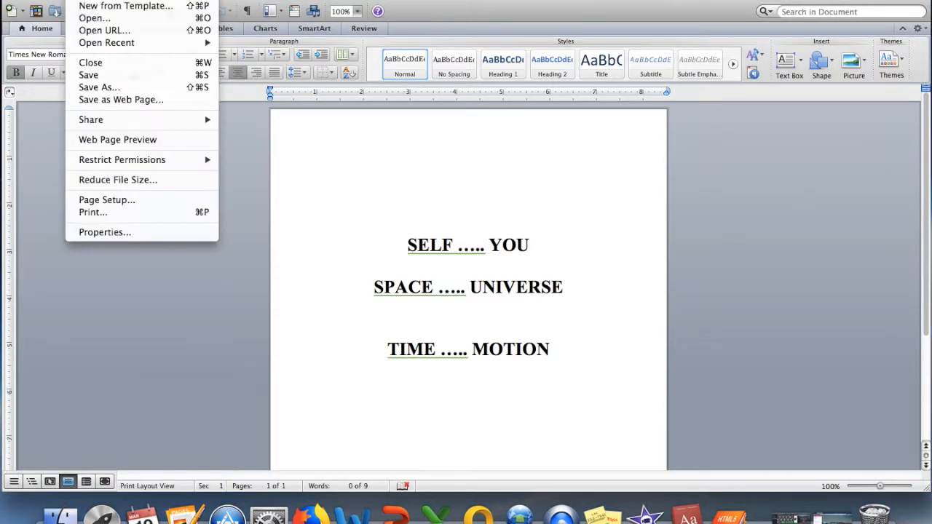
pyautogui.click(94, 87)
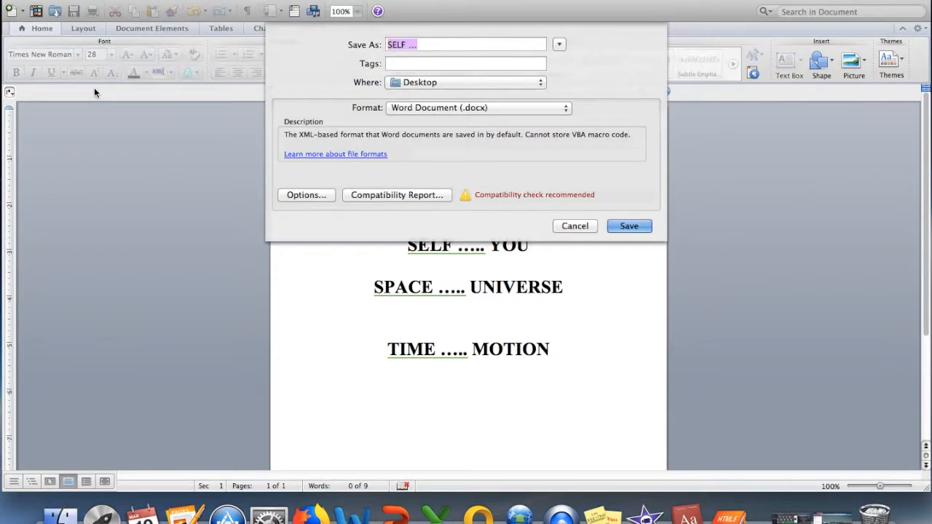
pyautogui.click(406, 109)
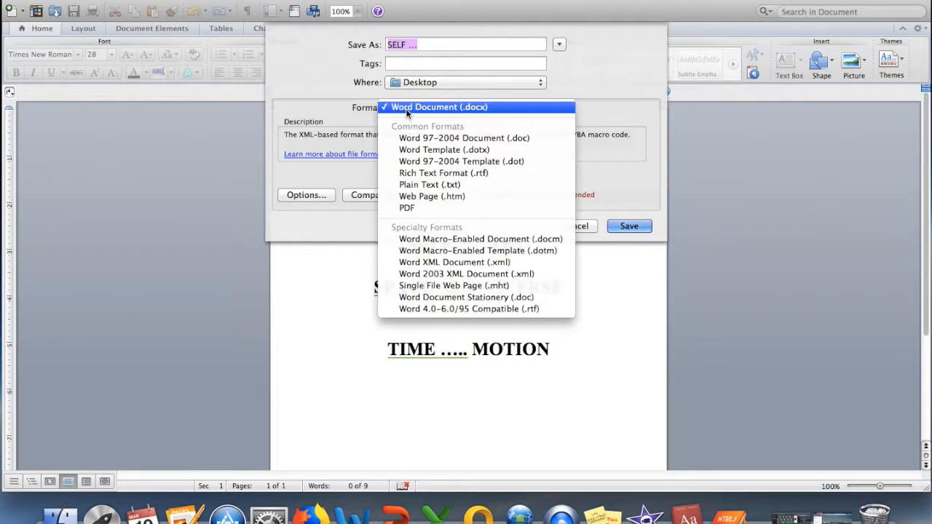
pyautogui.click(413, 206)
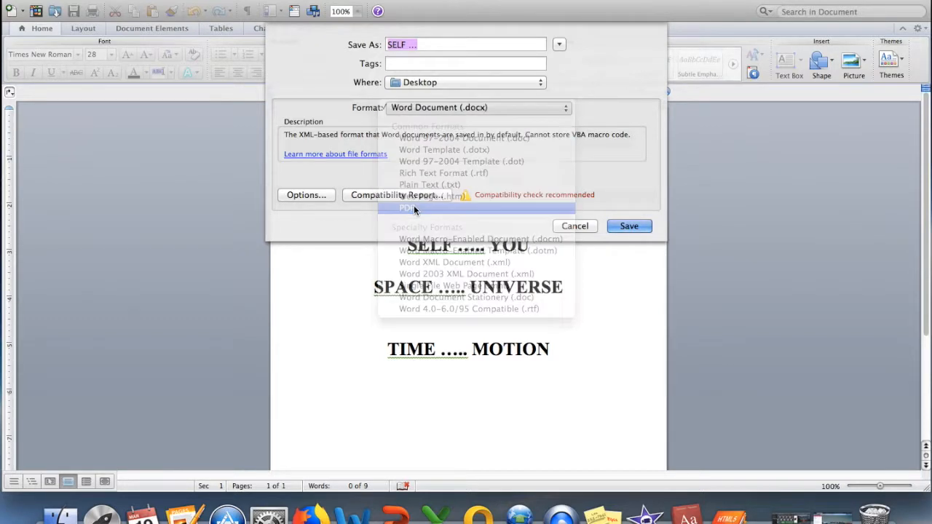
pyautogui.click(627, 226)
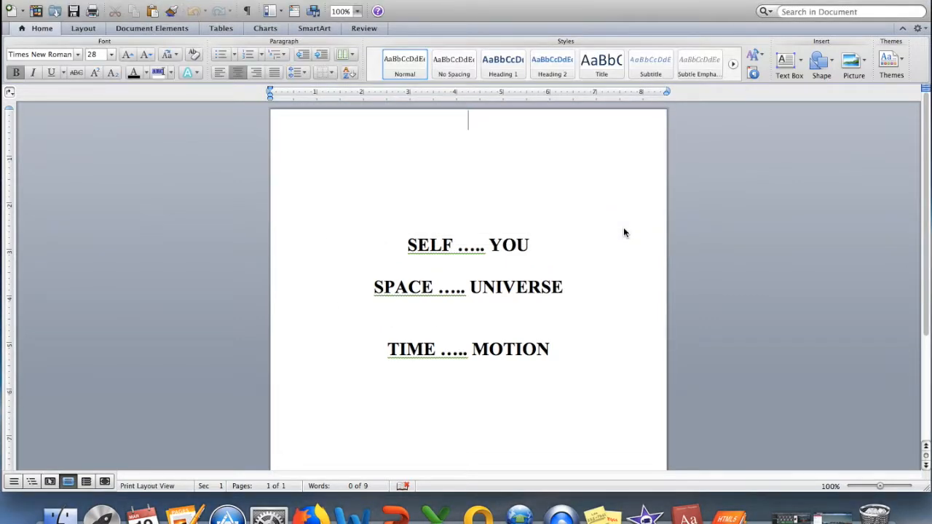
pyautogui.click(47, 0)
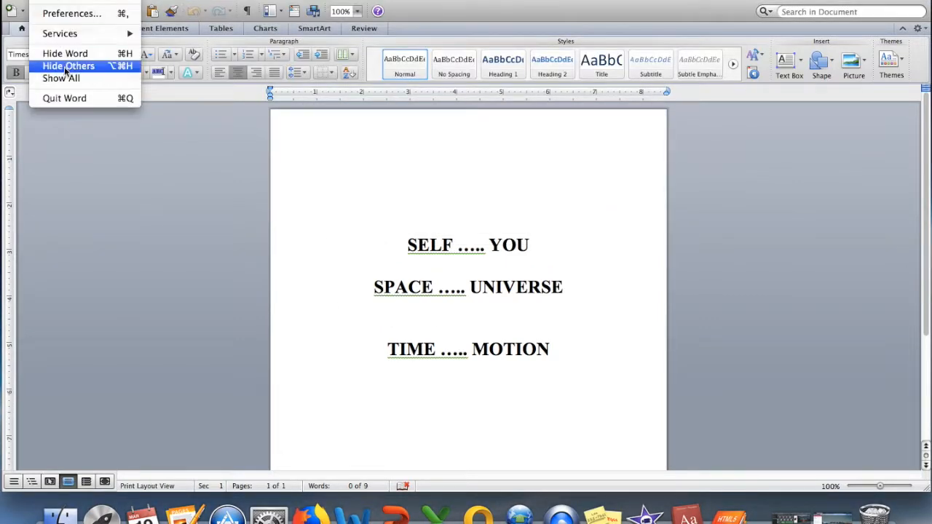
pyautogui.click(66, 99)
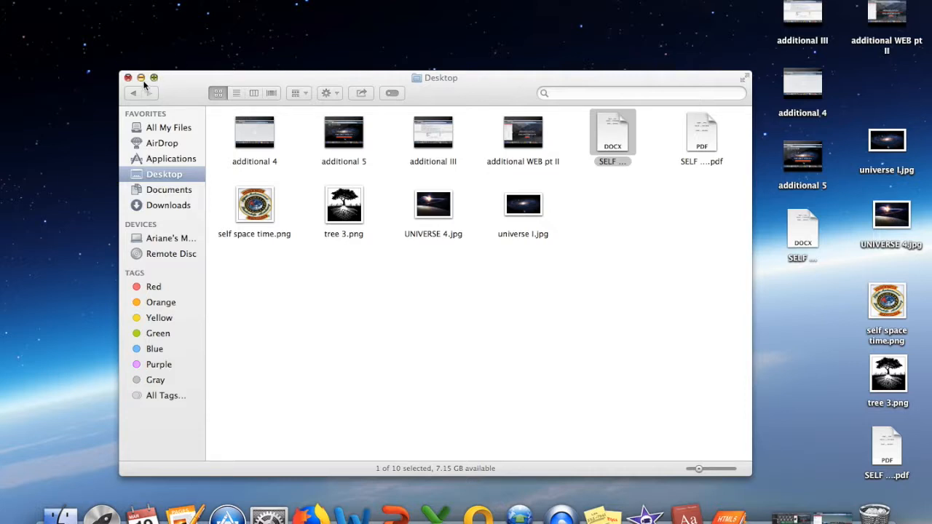
# Launch Flip HTML5 and import 'SELF ….pdf' from the desktop into a new flipbook project.
pyautogui.click(128, 78)
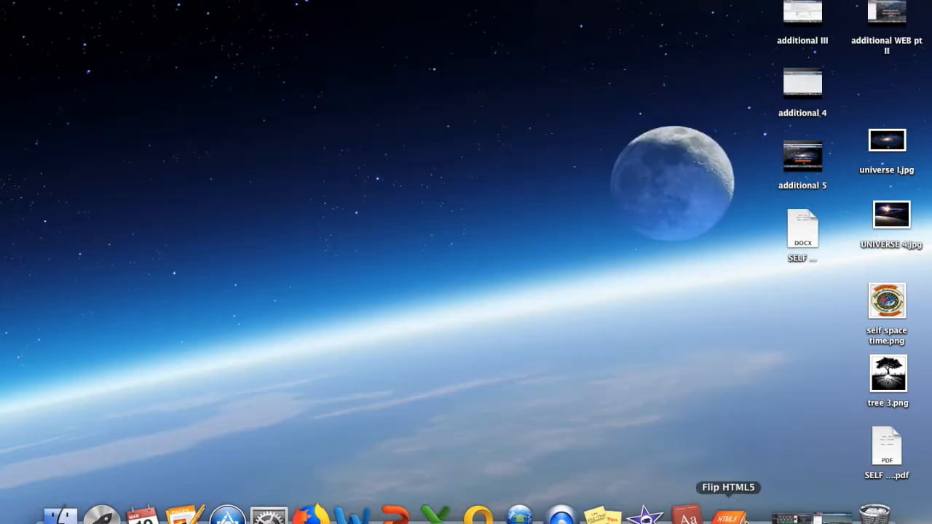
pyautogui.click(728, 516)
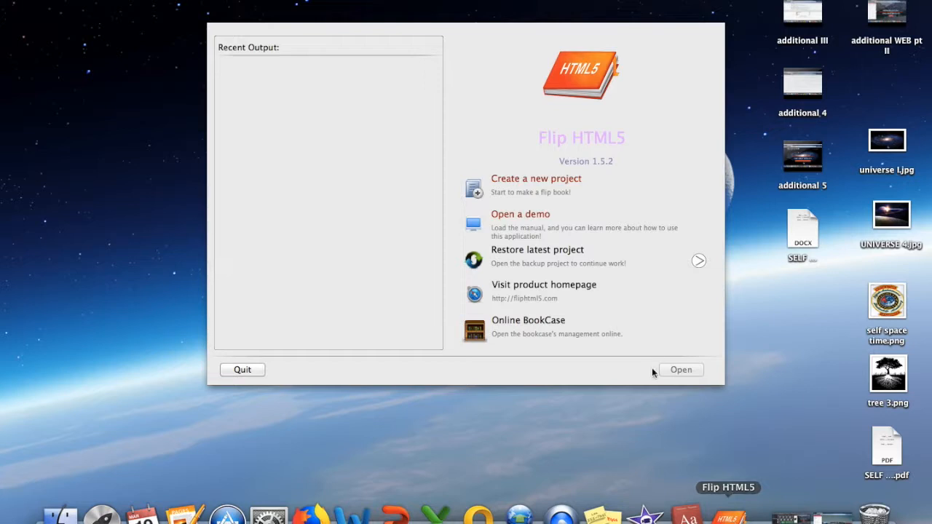
pyautogui.click(535, 188)
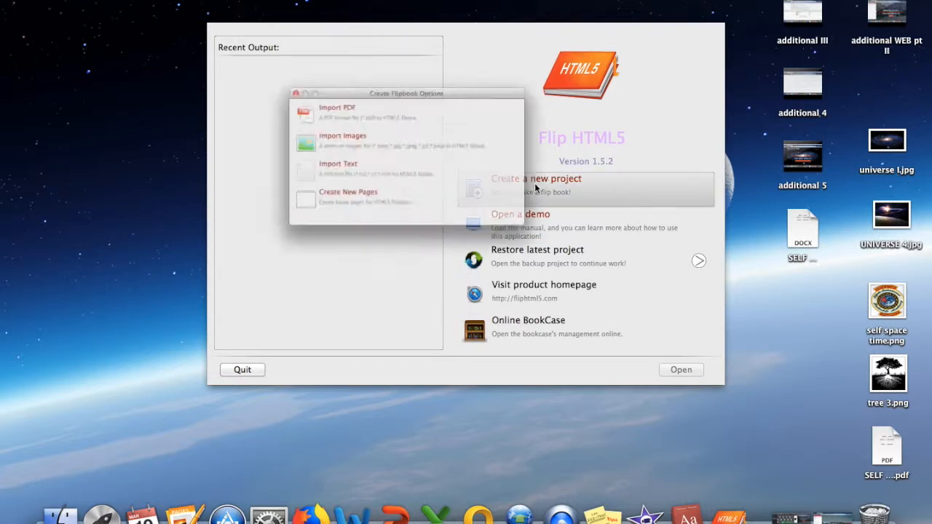
pyautogui.click(343, 102)
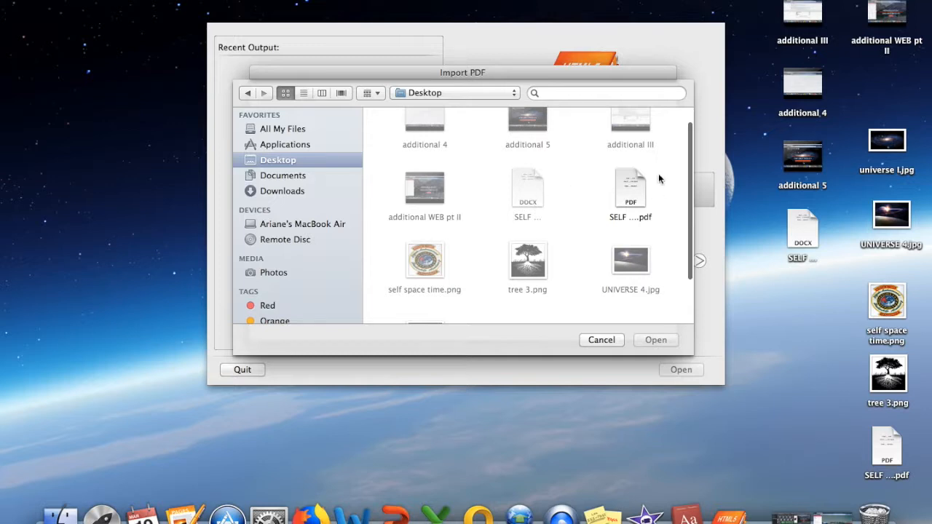
pyautogui.click(632, 188)
pyautogui.click(655, 340)
pyautogui.click(630, 309)
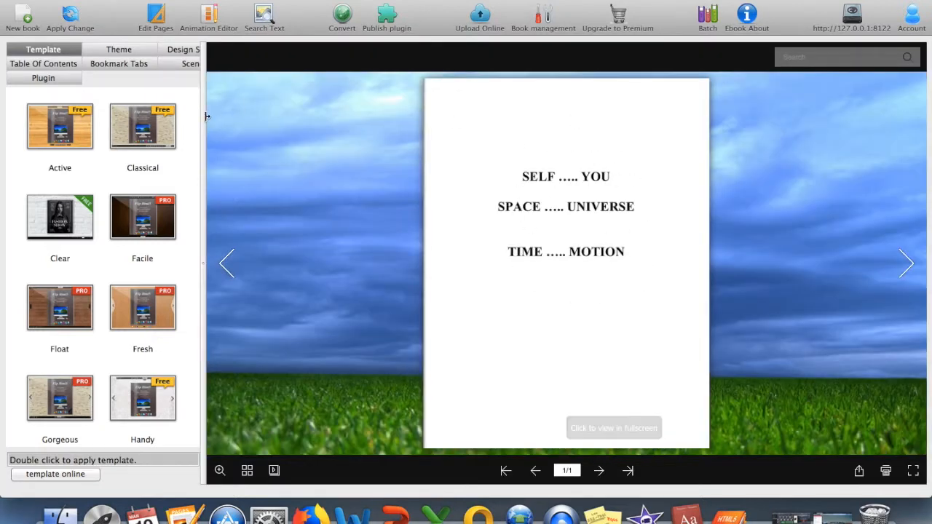
# Apply the Florid theme to the flipbook and open the Upload Online settings.
pyautogui.click(118, 49)
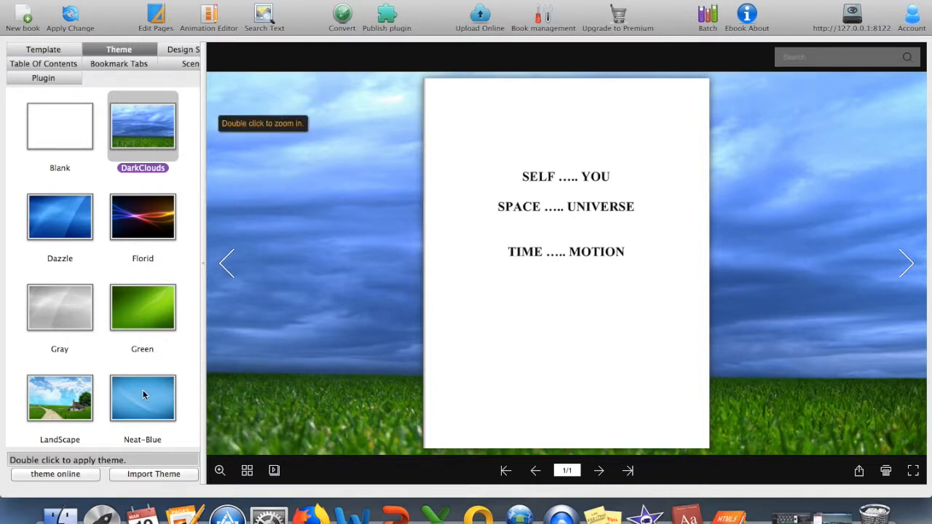
pyautogui.click(145, 225)
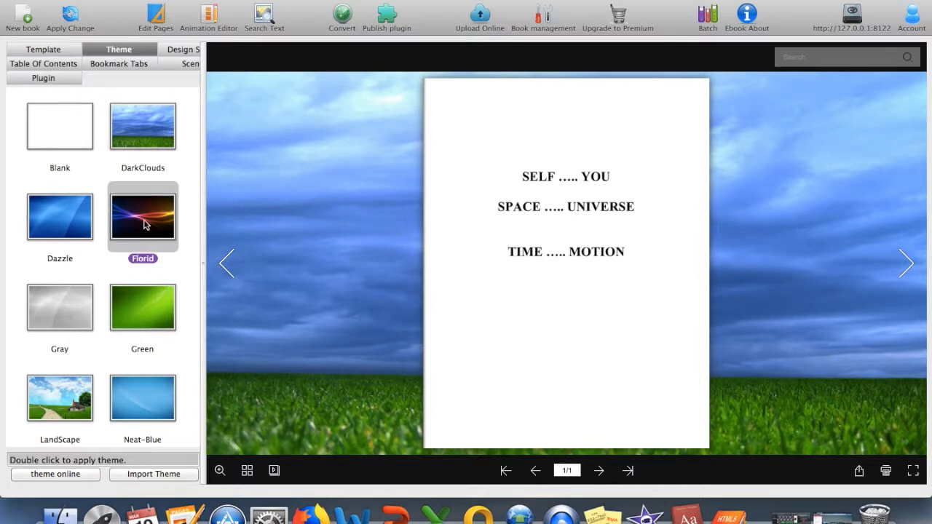
pyautogui.doubleClick(144, 225)
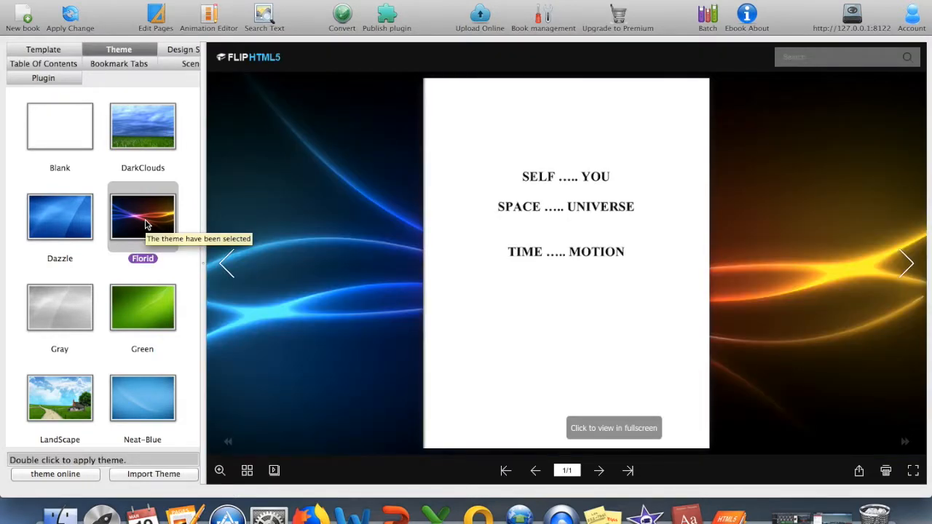
pyautogui.click(479, 14)
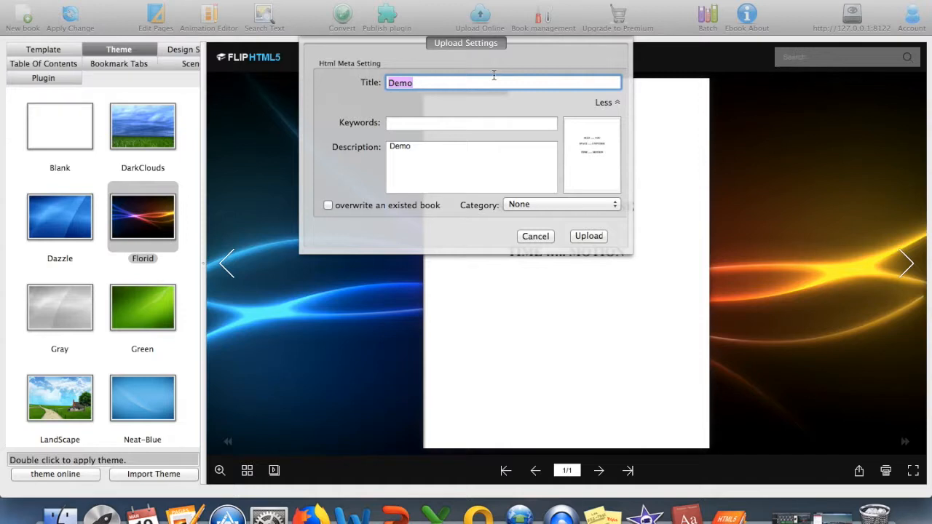
# Upload the flipbook titled 'self space time', copy its book URL, and minimise Flip HTML5.
pyautogui.write('self space time')
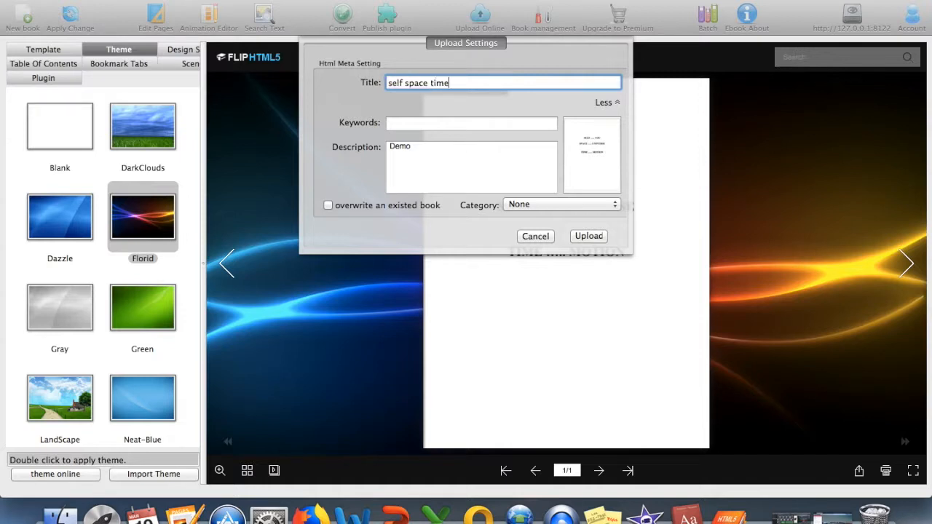
pyautogui.click(592, 238)
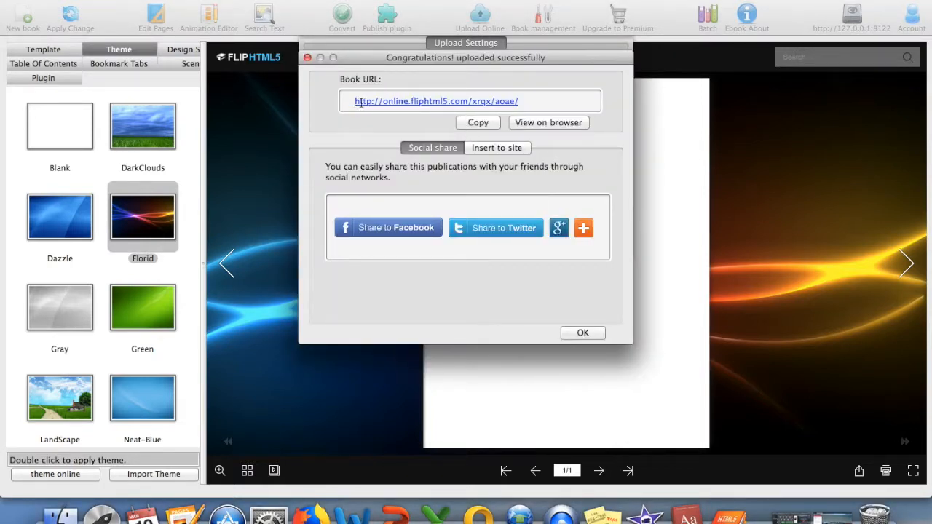
pyautogui.click(478, 123)
pyautogui.click(581, 334)
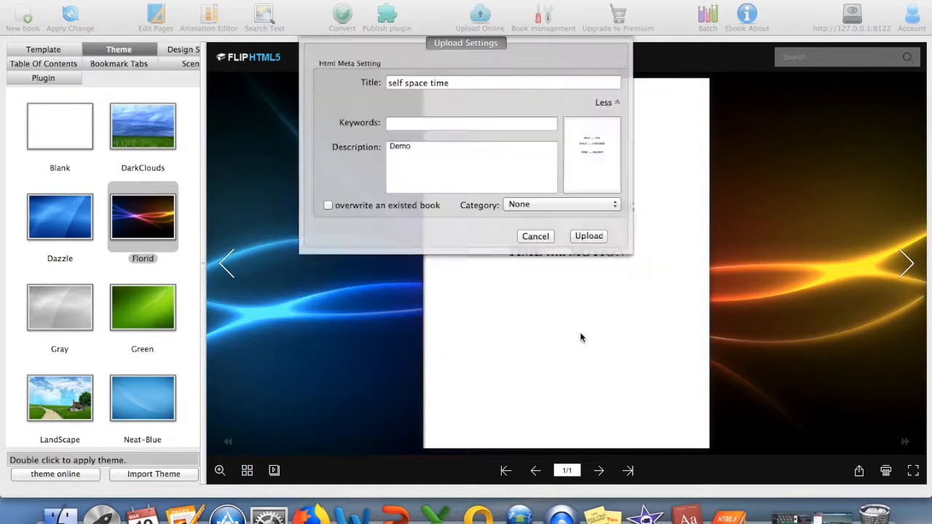
pyautogui.click(22, 1)
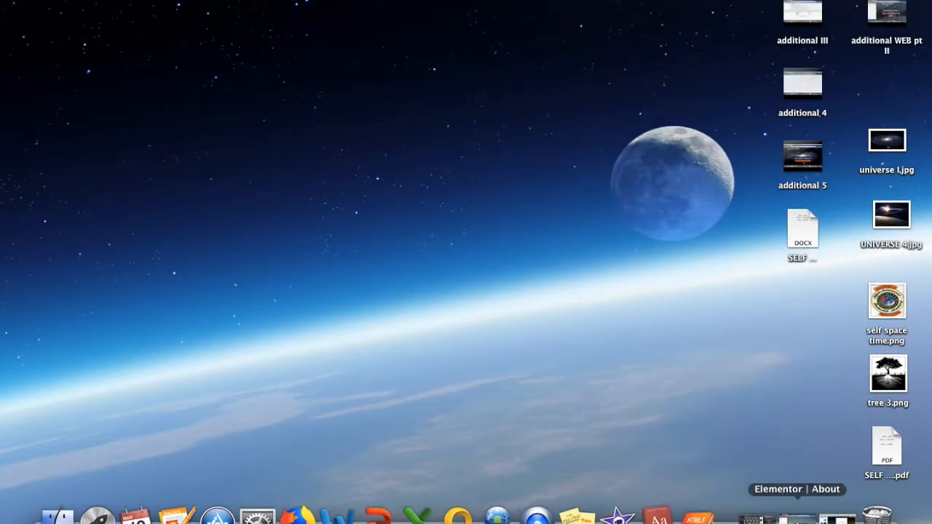
# Link the About heading to the pasted flipbook URL, opening in a new window.
pyautogui.click(797, 517)
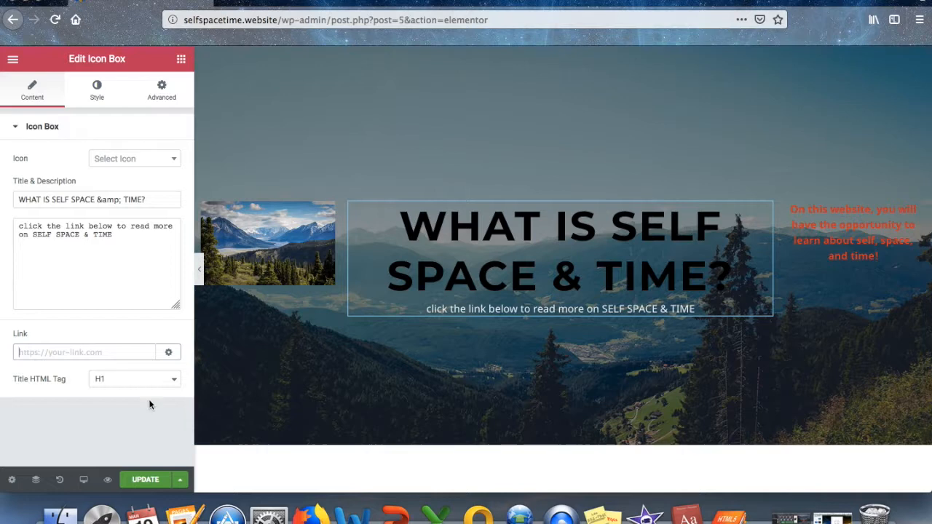
pyautogui.rightClick(65, 348)
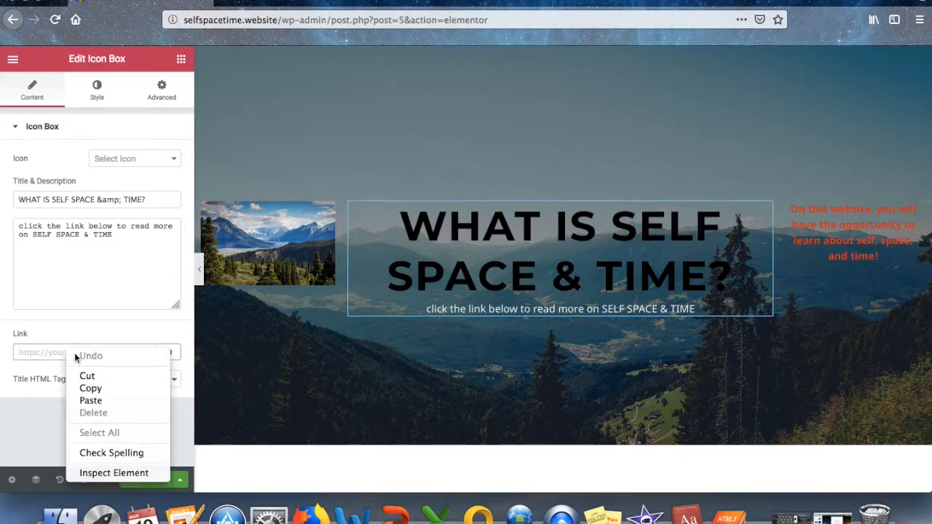
pyautogui.click(86, 400)
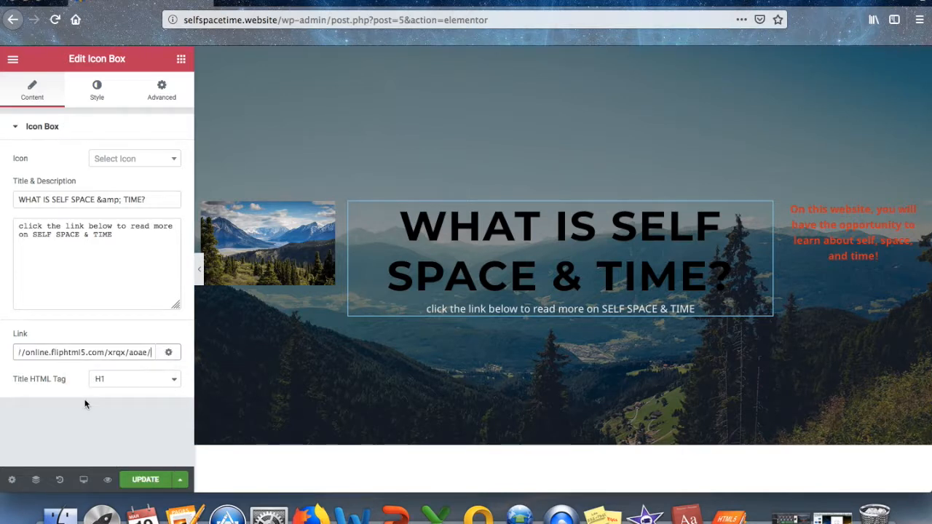
pyautogui.click(168, 353)
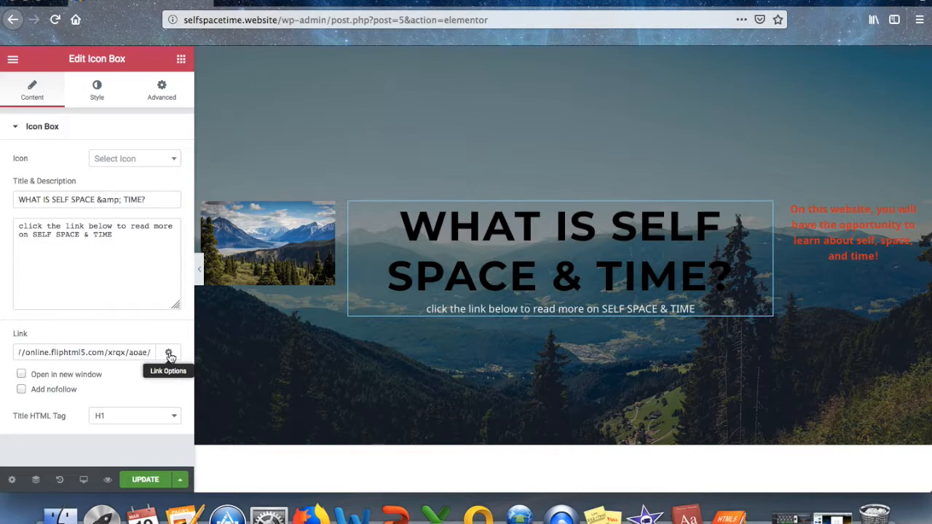
pyautogui.click(21, 374)
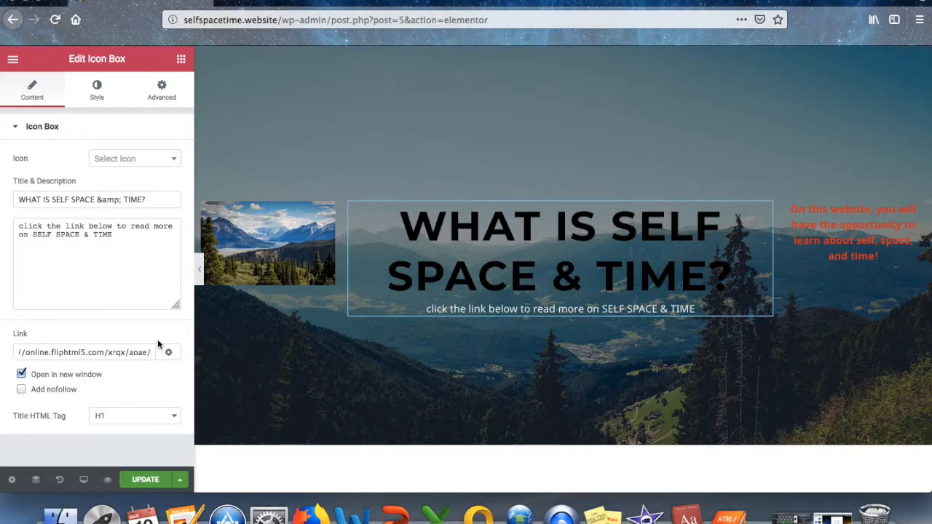
pyautogui.click(144, 479)
# Reword the description to invite clicking the title to read about self space and time, then update.
pyautogui.moveTo(19, 234); pyautogui.dragTo(116, 235)
pyautogui.press('BackSpace')
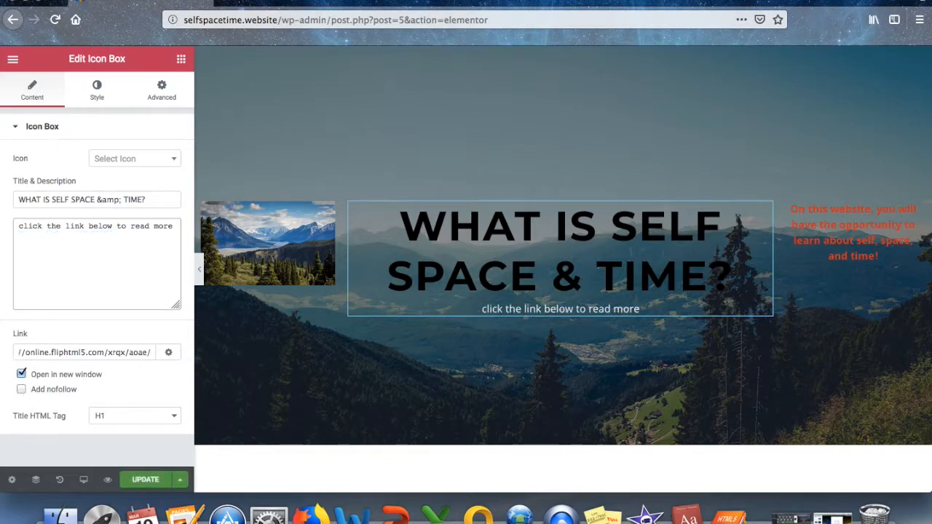
pyautogui.press('BackSpace')
pyautogui.press('BackSpace')
pyautogui.press('BackSpace')
pyautogui.press('BackSpace')
pyautogui.press('BackSpace')
pyautogui.press('BackSpace')
pyautogui.press('BackSpace')
pyautogui.press('BackSpace')
pyautogui.press('BackSpace')
pyautogui.press('BackSpace')
pyautogui.press('BackSpace')
pyautogui.press('BackSpace')
pyautogui.press('BackSpace')
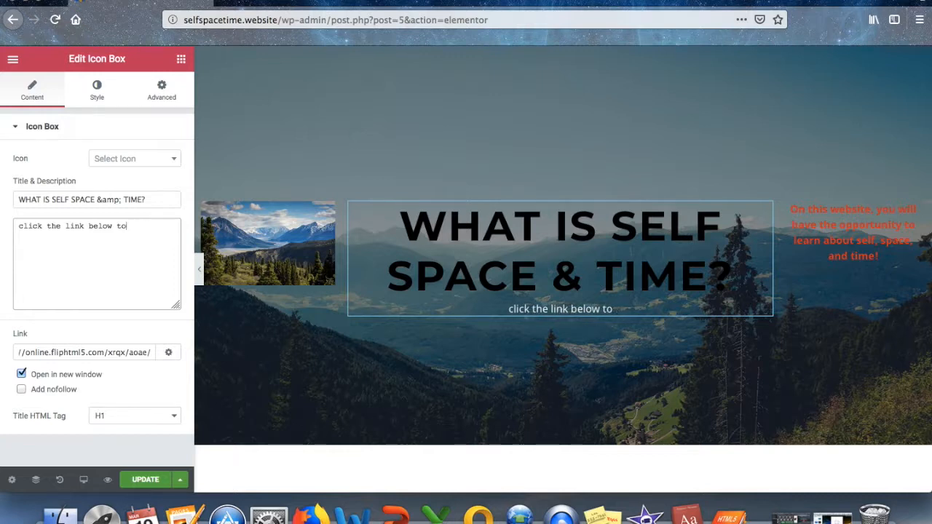
pyautogui.press('BackSpace')
pyautogui.press('BackSpace')
pyautogui.press('BackSpace')
pyautogui.press('BackSpace')
pyautogui.press('BackSpace')
pyautogui.press('BackSpace')
pyautogui.press('BackSpace')
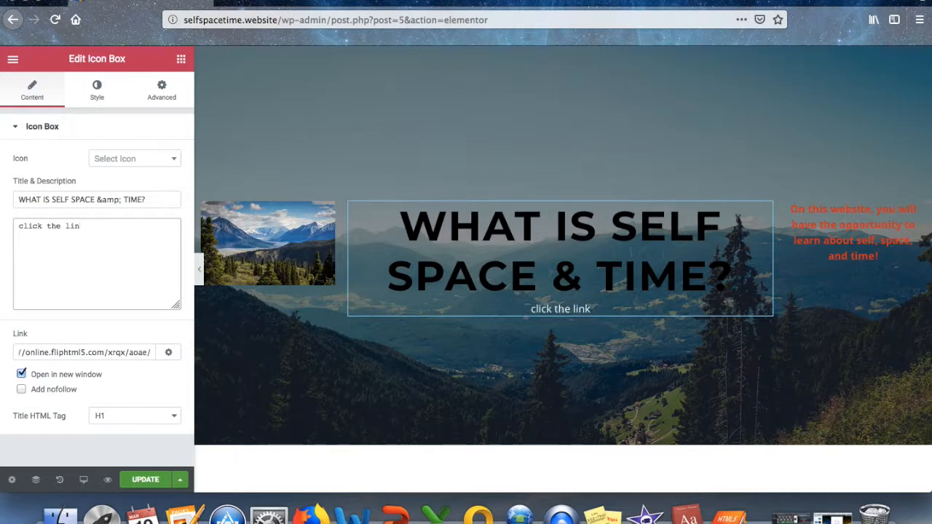
pyautogui.press('BackSpace')
pyautogui.press('BackSpace')
pyautogui.press('BackSpace')
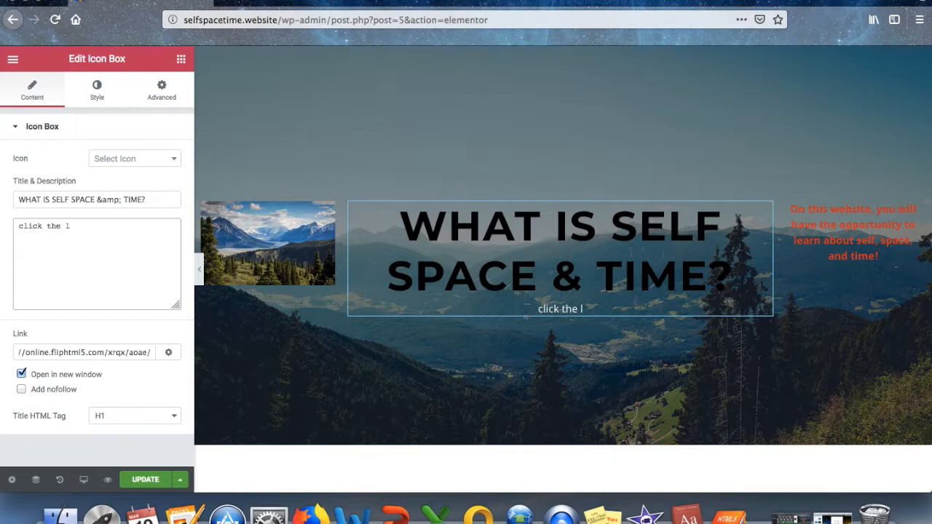
pyautogui.press('BackSpace')
pyautogui.press('BackSpace')
pyautogui.press('BackSpace')
pyautogui.press('BackSpace')
pyautogui.press('BackSpace')
pyautogui.write('on the')
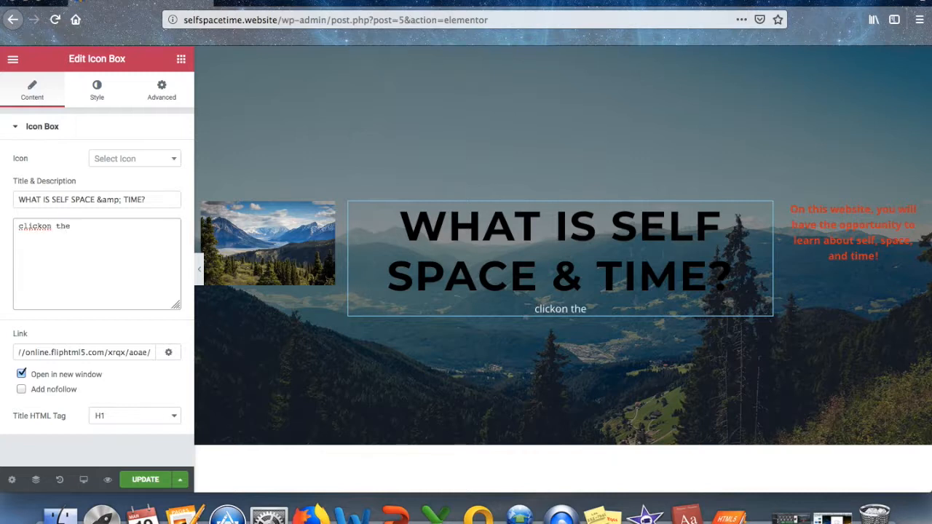
pyautogui.press('BackSpace')
pyautogui.press('BackSpace')
pyautogui.press('BackSpace')
pyautogui.press('BackSpace')
pyautogui.press('BackSpace')
pyautogui.press('BackSpace')
pyautogui.press('BackSpace')
pyautogui.press('BackSpace')
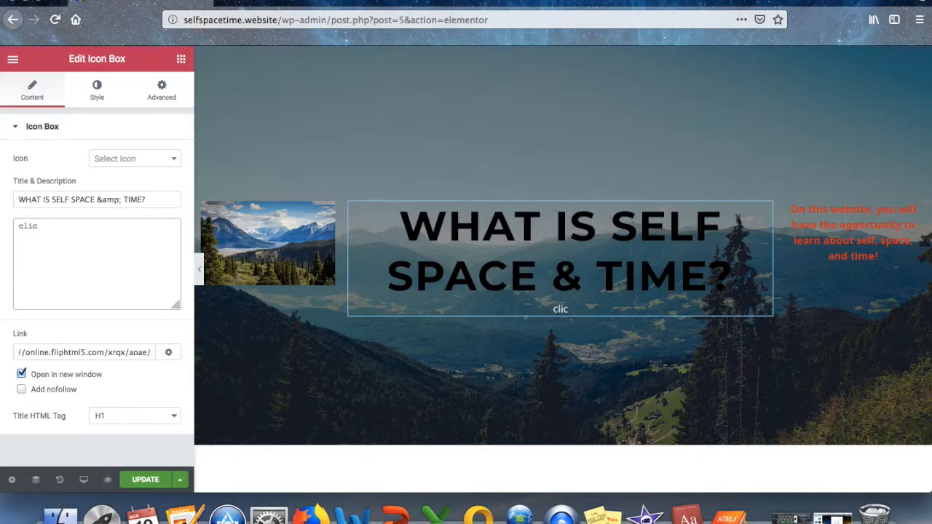
pyautogui.write('k on the title')
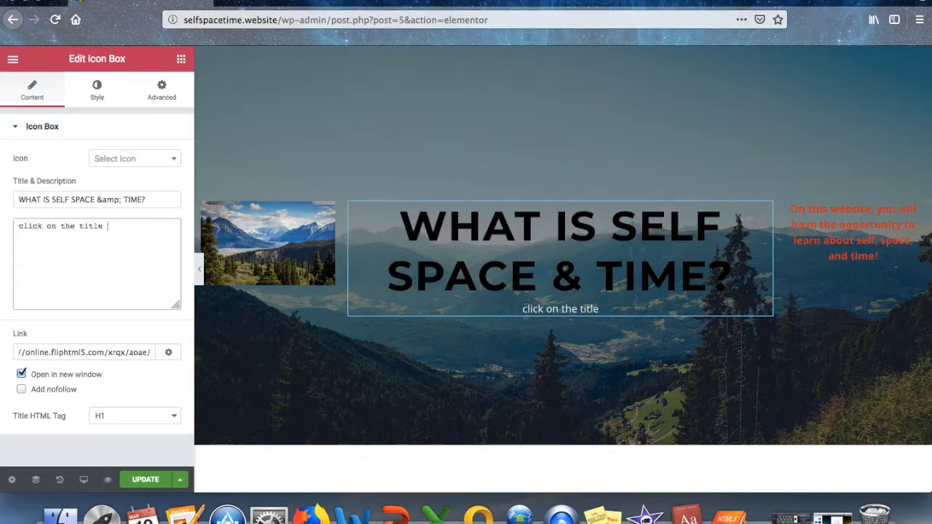
pyautogui.write(' to read')
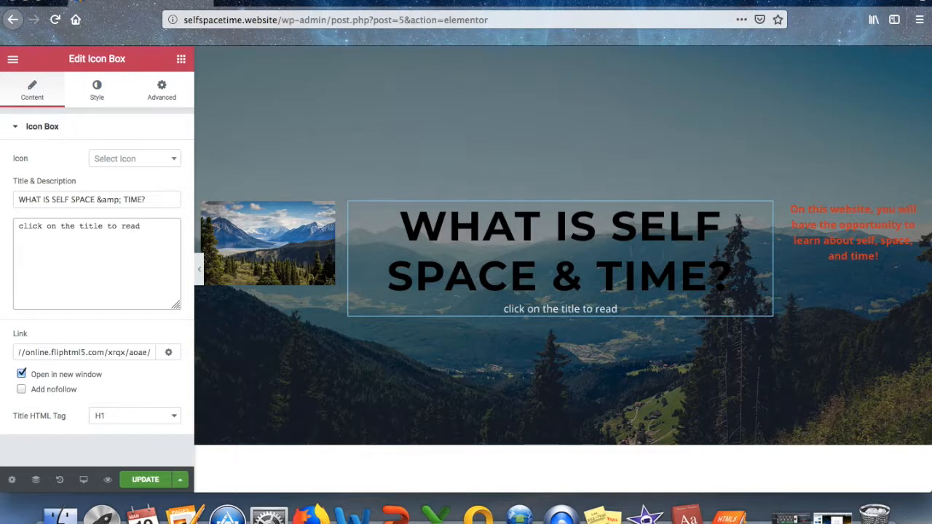
pyautogui.write(' more about ')
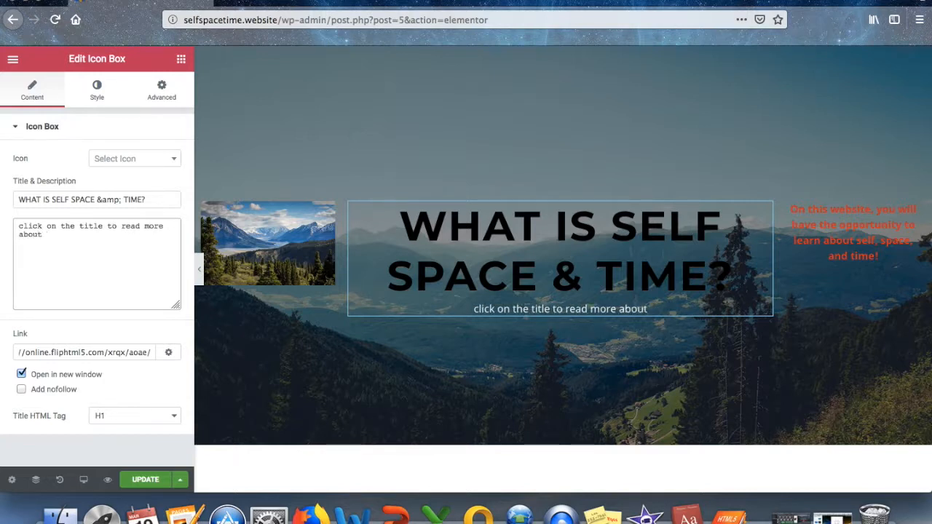
pyautogui.write('self sp')
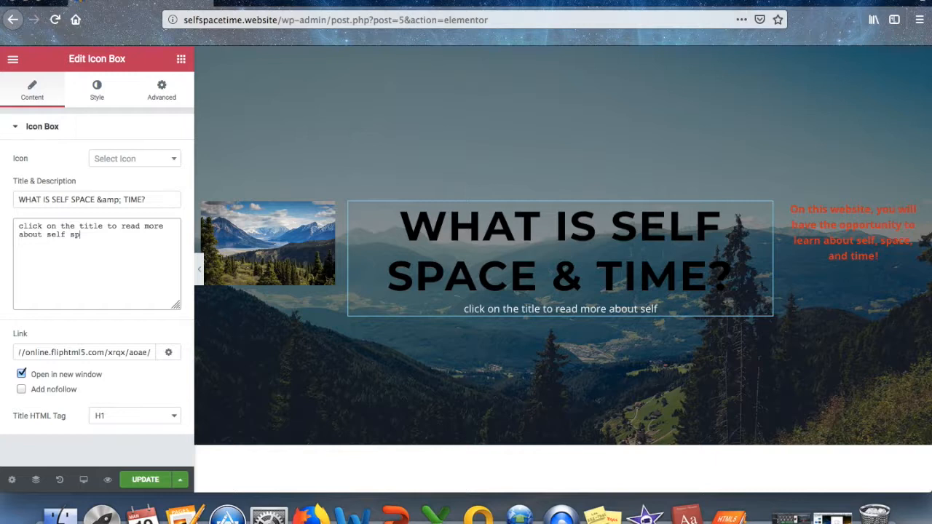
pyautogui.write('acetime')
pyautogui.press('BackSpace')
pyautogui.press('BackSpace')
pyautogui.press('BackSpace')
pyautogui.press('BackSpace')
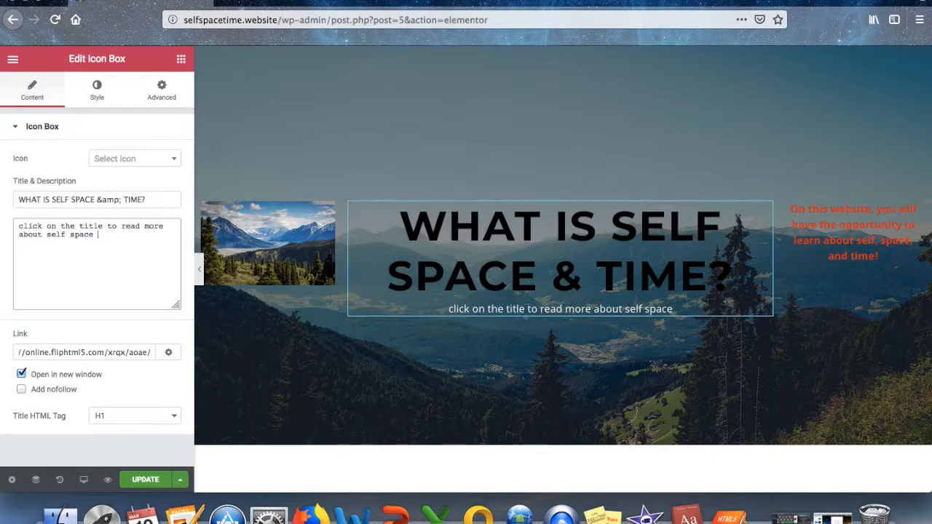
pyautogui.write('and time')
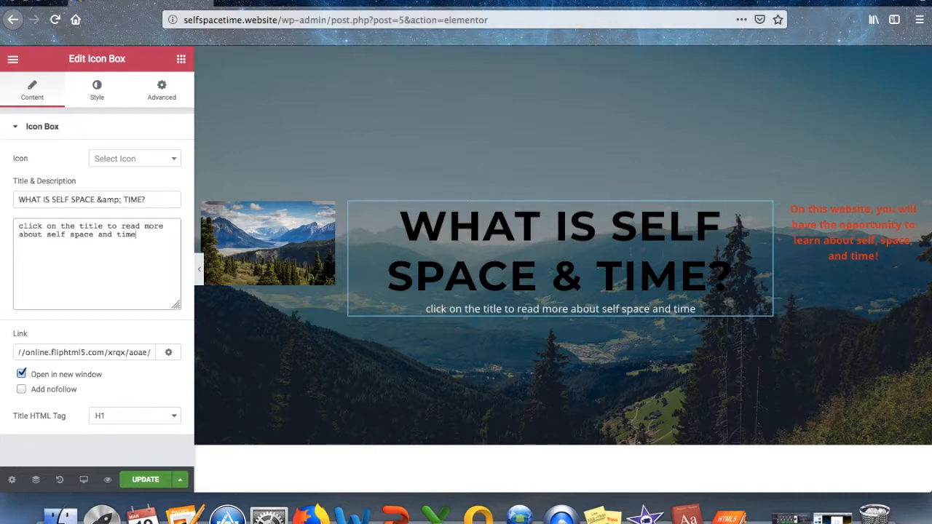
pyautogui.click(145, 480)
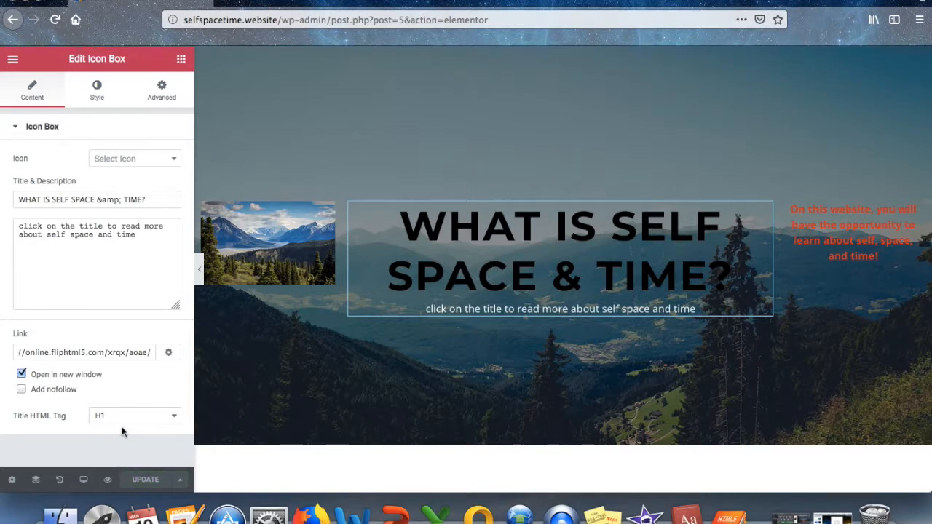
pyautogui.click(13, 60)
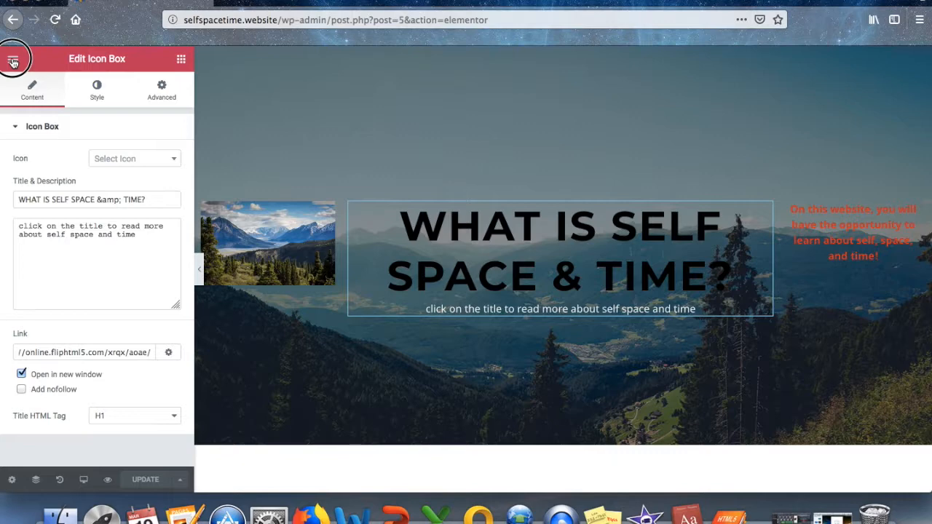
# View the live About page and follow its title link to the FlipHTML5 flipbook.
pyautogui.click(45, 371)
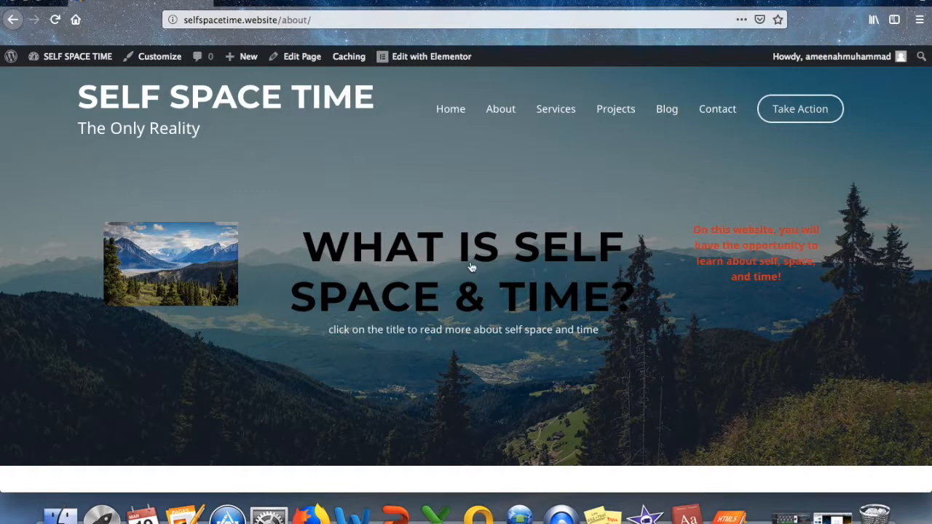
pyautogui.click(436, 252)
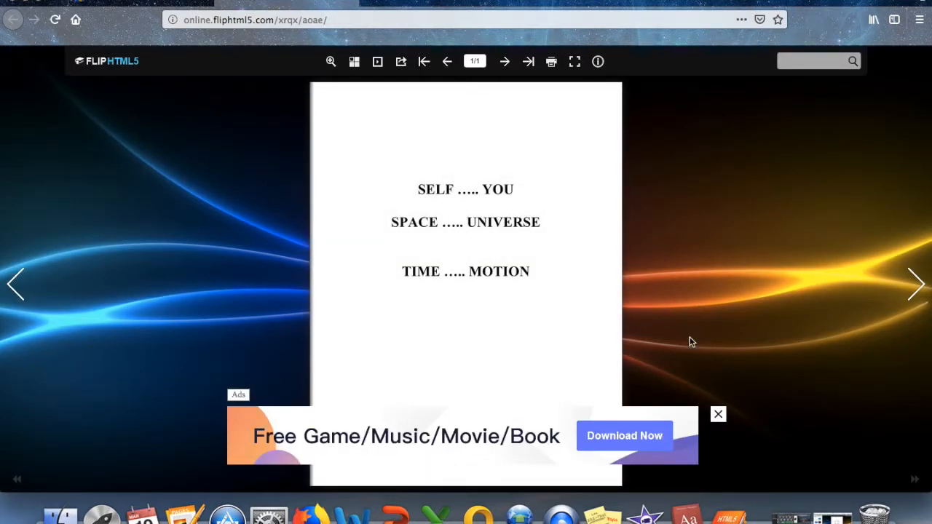
# Close the ad over the flipbook and switch back to the selfspacetime.website/about tab.
pyautogui.click(718, 417)
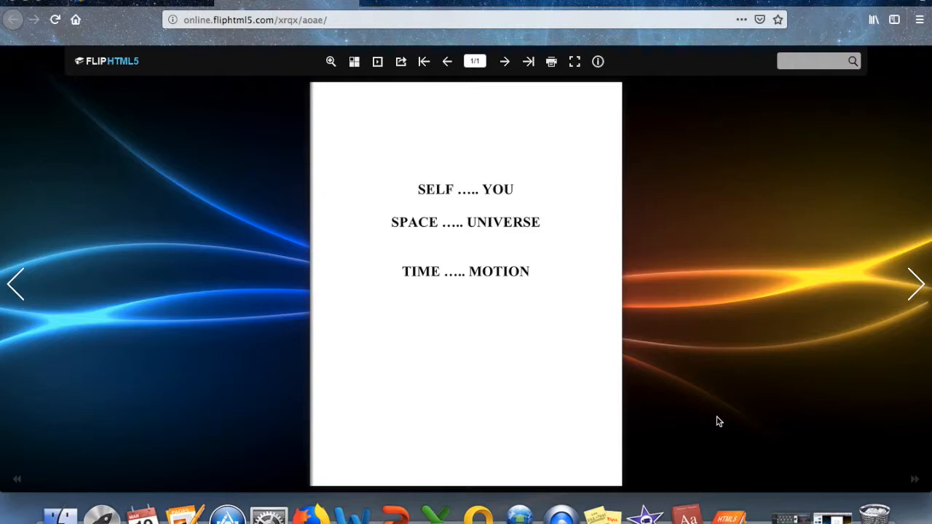
pyautogui.click(350, 3)
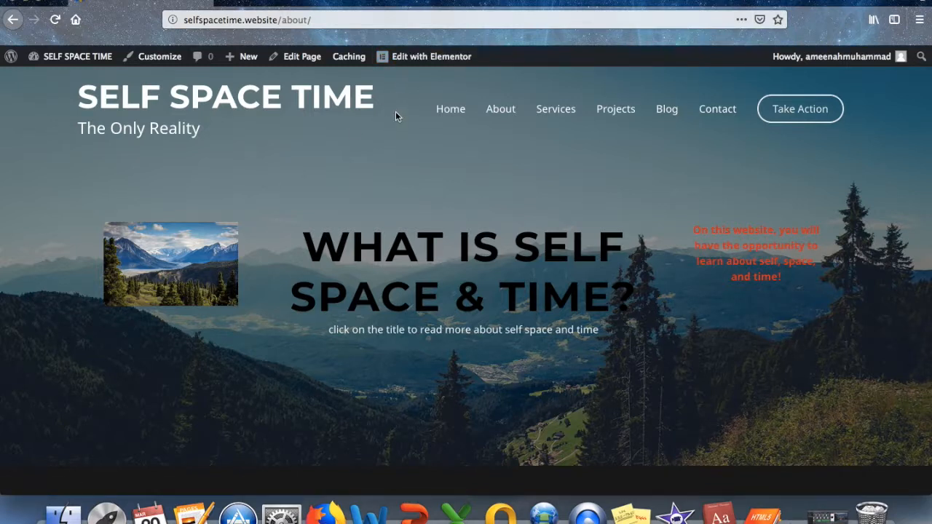
# Open the About page in Elementor and delete the mountain picture beside the title.
pyautogui.click(434, 58)
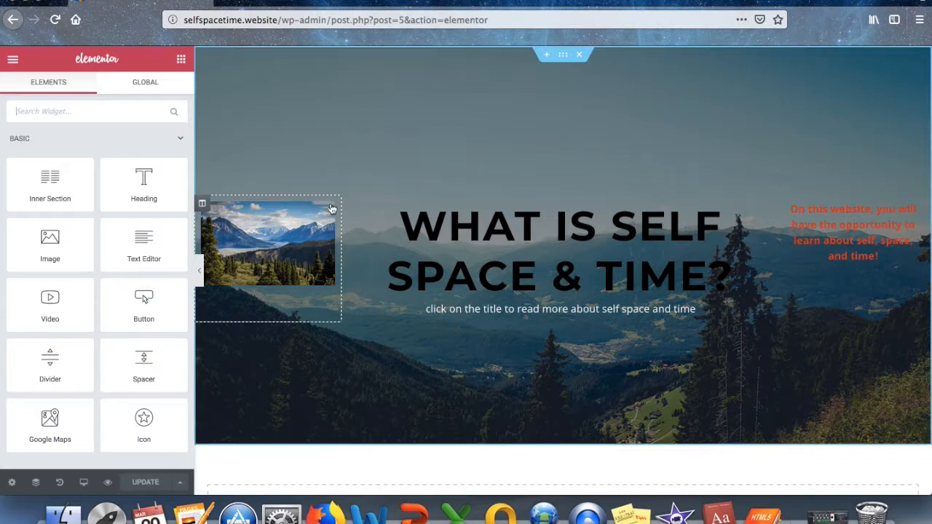
pyautogui.click(327, 213)
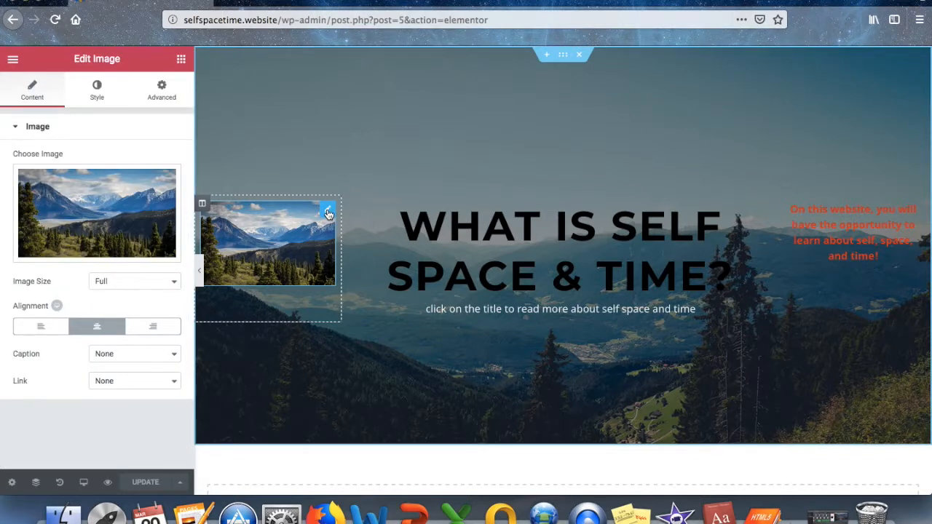
pyautogui.moveTo(59, 232)
pyautogui.click(85, 249)
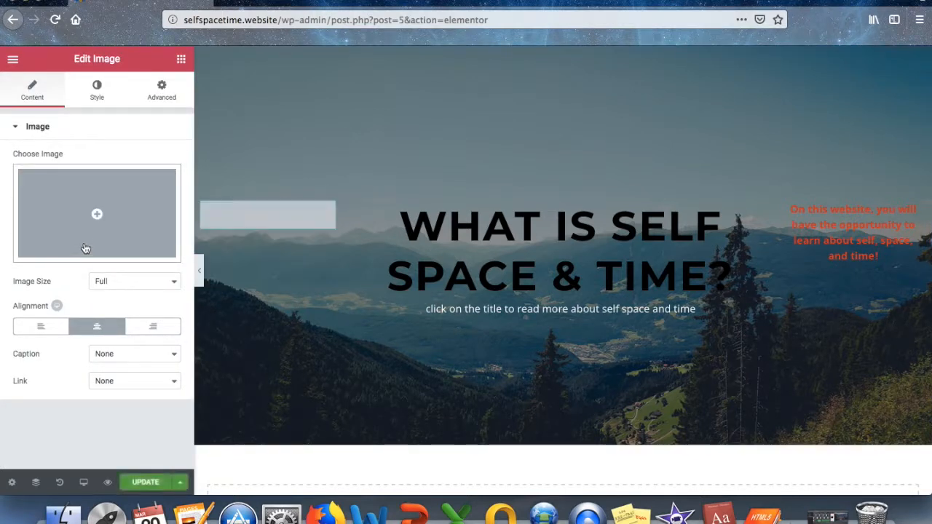
# Upload self space time.png and insert it into the empty image slot.
pyautogui.click(96, 214)
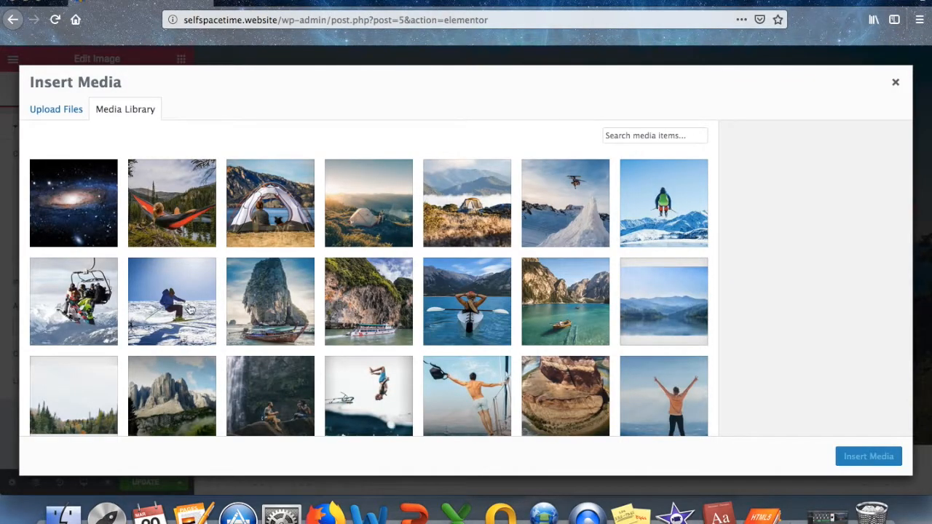
pyautogui.scroll(-2, 190, 310)
pyautogui.scroll(-10, 189, 309)
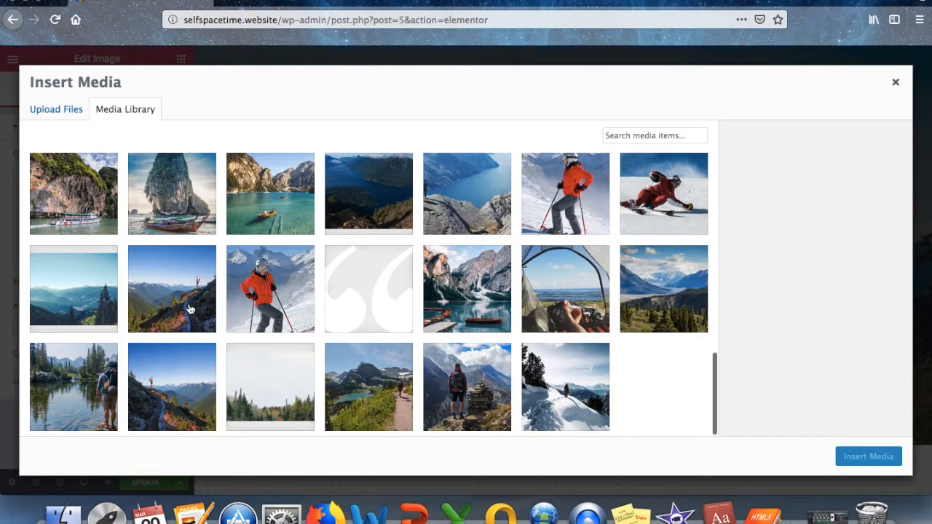
pyautogui.scroll(10, 189, 310)
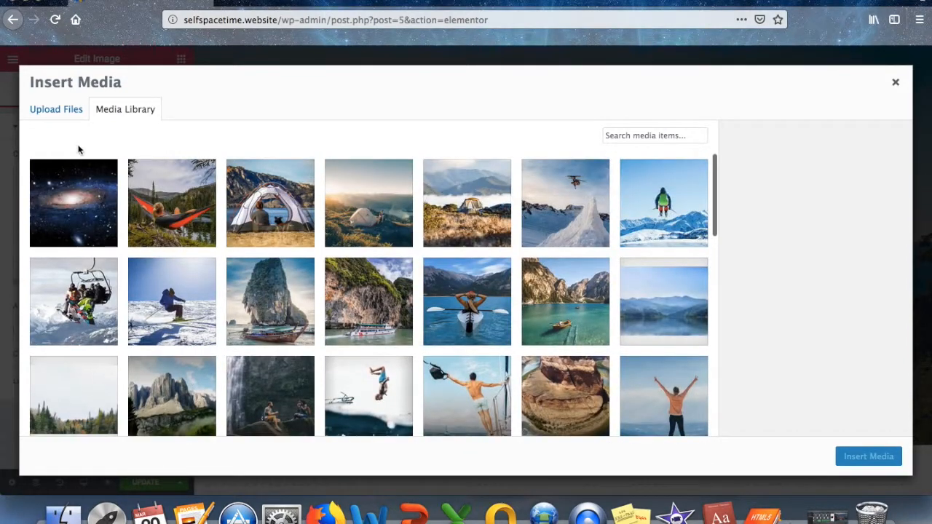
pyautogui.click(50, 109)
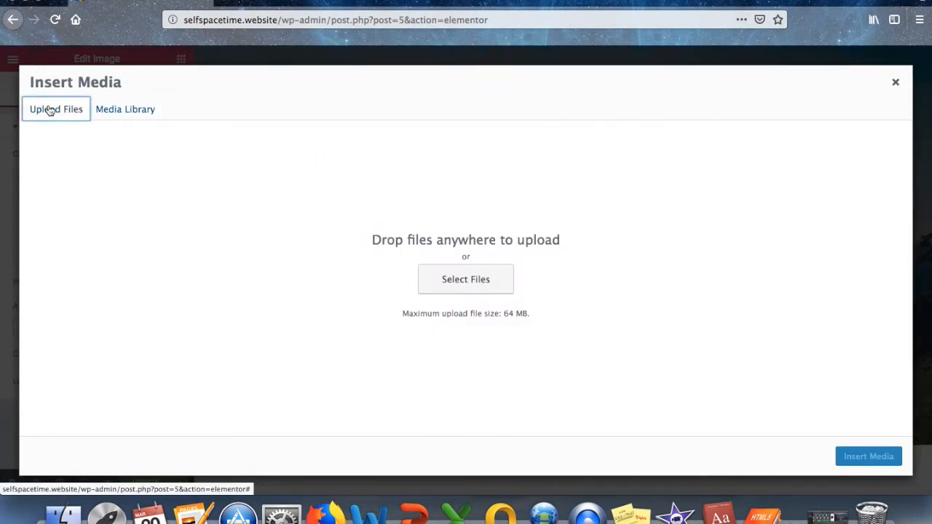
pyautogui.click(489, 281)
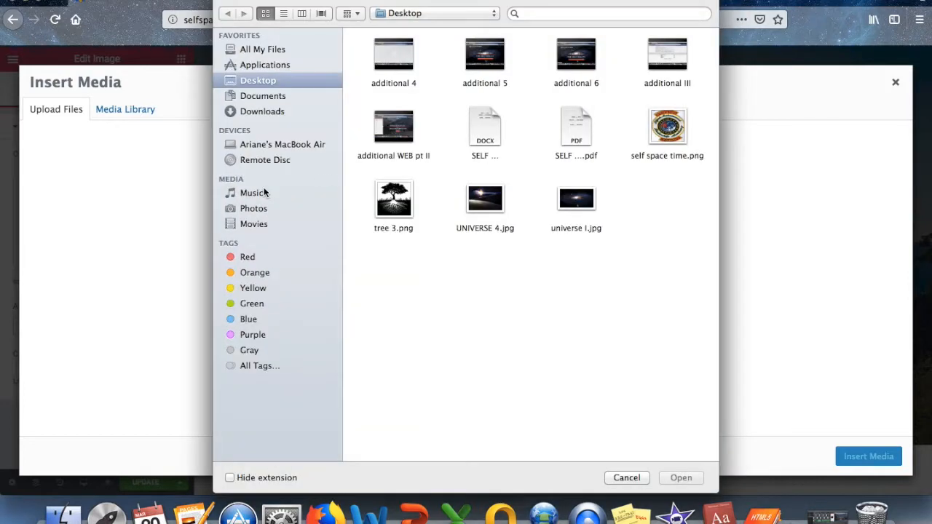
pyautogui.click(681, 135)
pyautogui.click(680, 477)
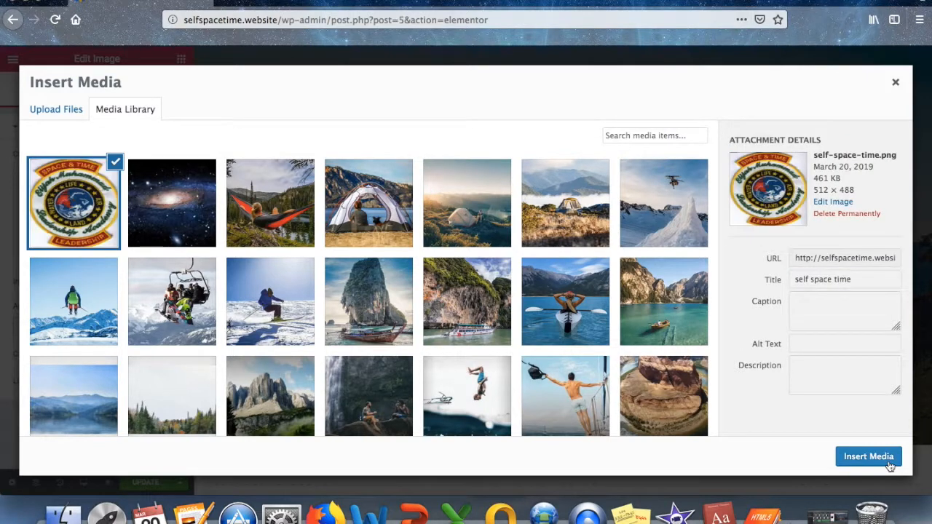
pyautogui.click(886, 460)
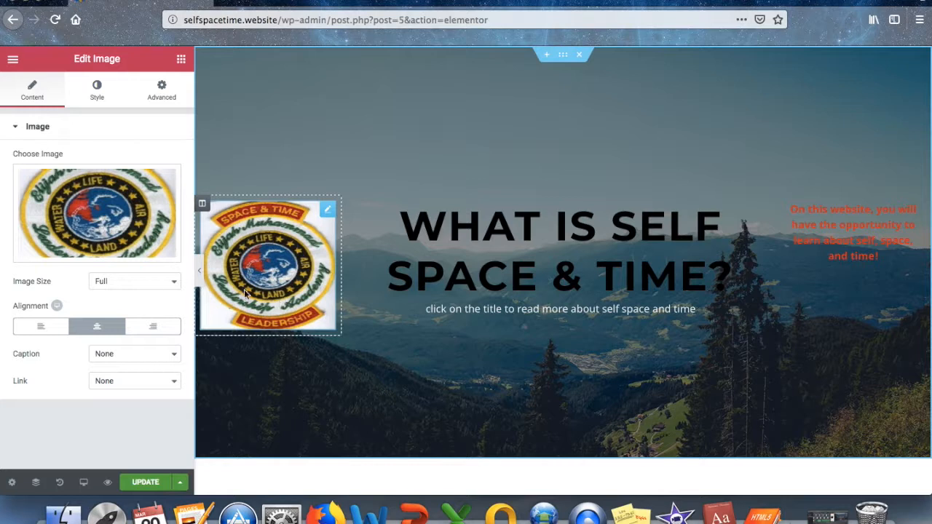
# Set the logo's image size to Large - 1024 x 1024.
pyautogui.click(133, 281)
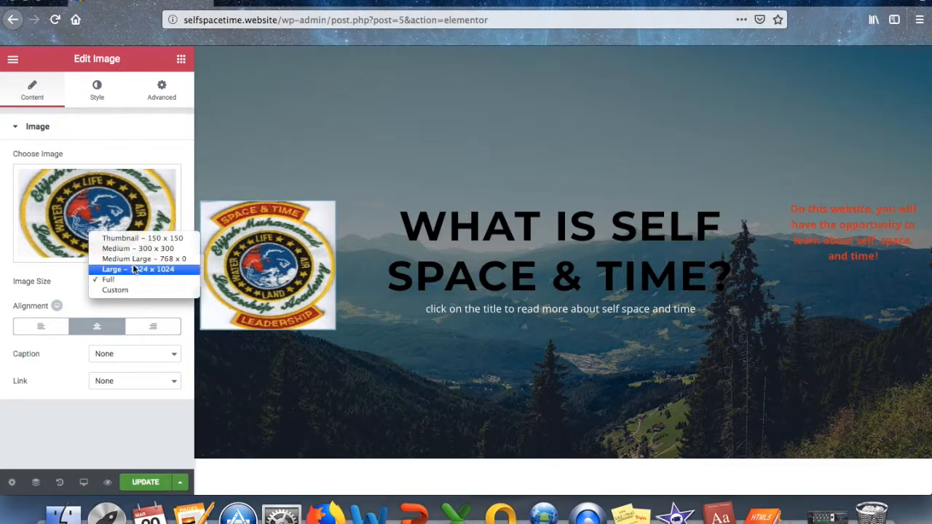
pyautogui.click(134, 267)
pyautogui.click(133, 282)
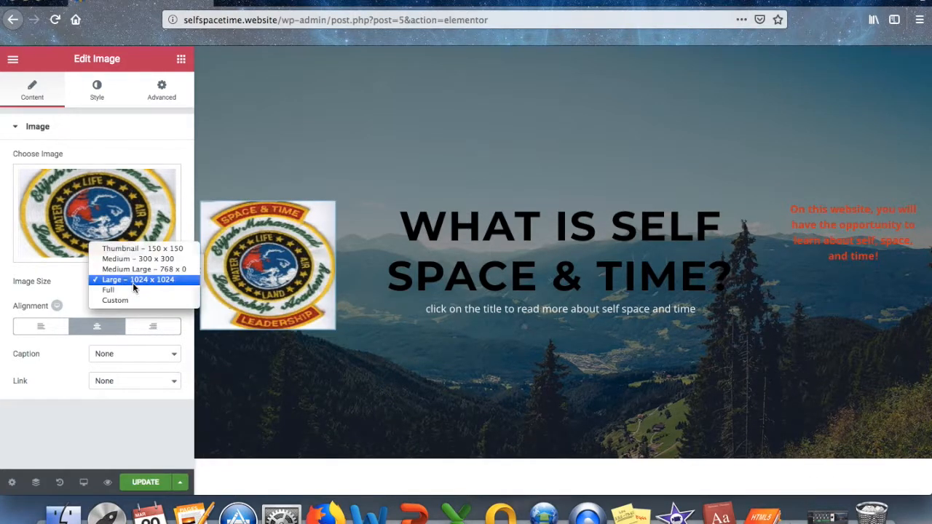
pyautogui.click(128, 289)
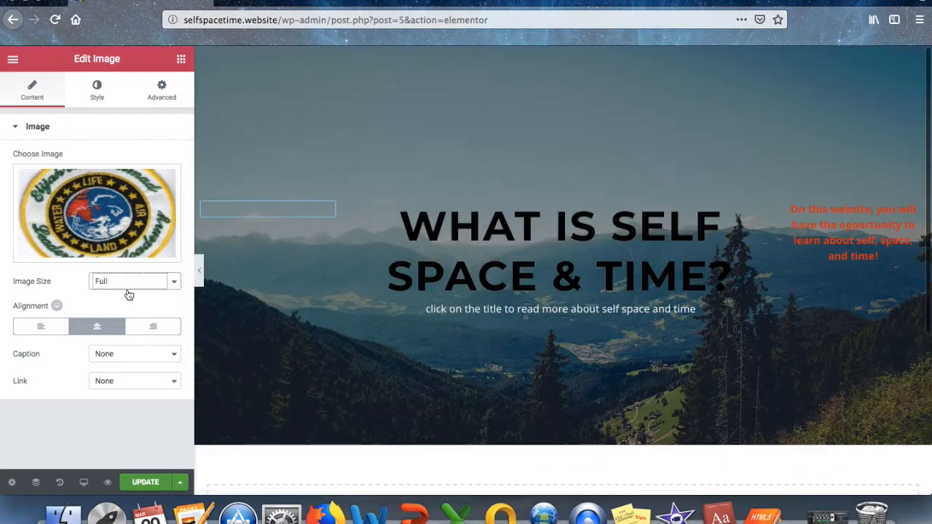
pyautogui.click(134, 281)
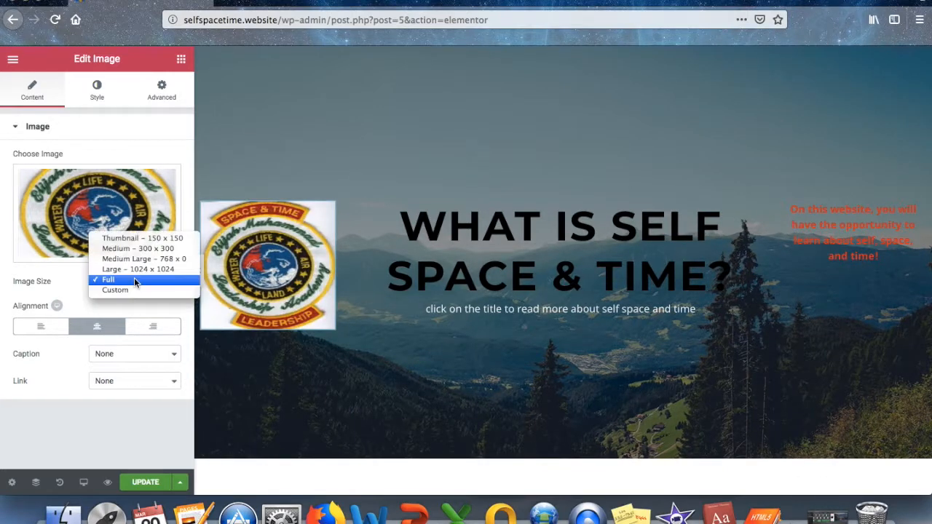
pyautogui.click(134, 269)
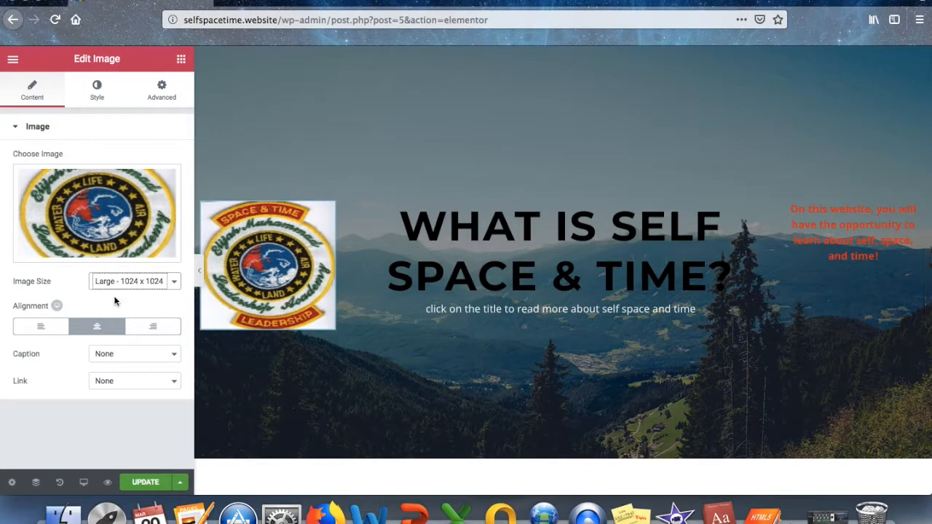
# Set the logo's Style width to 39.
pyautogui.click(104, 98)
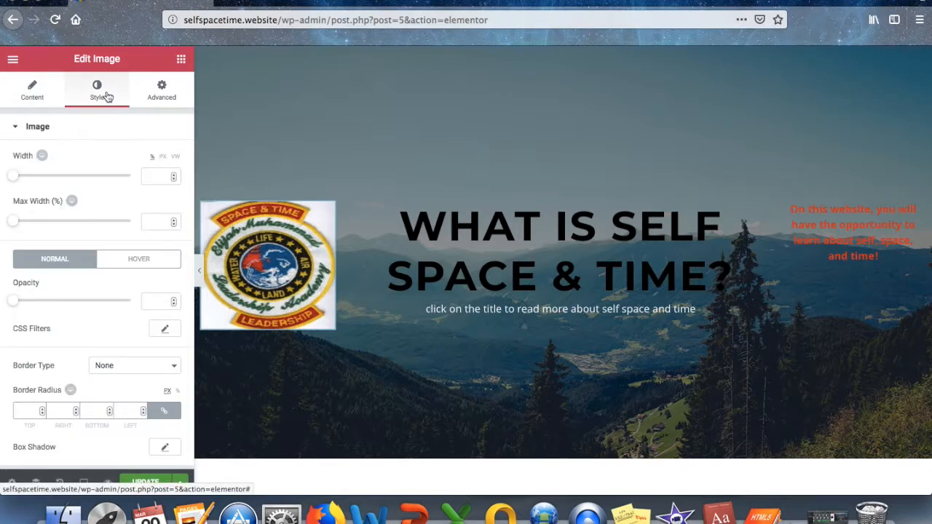
pyautogui.moveTo(14, 177); pyautogui.dragTo(139, 185)
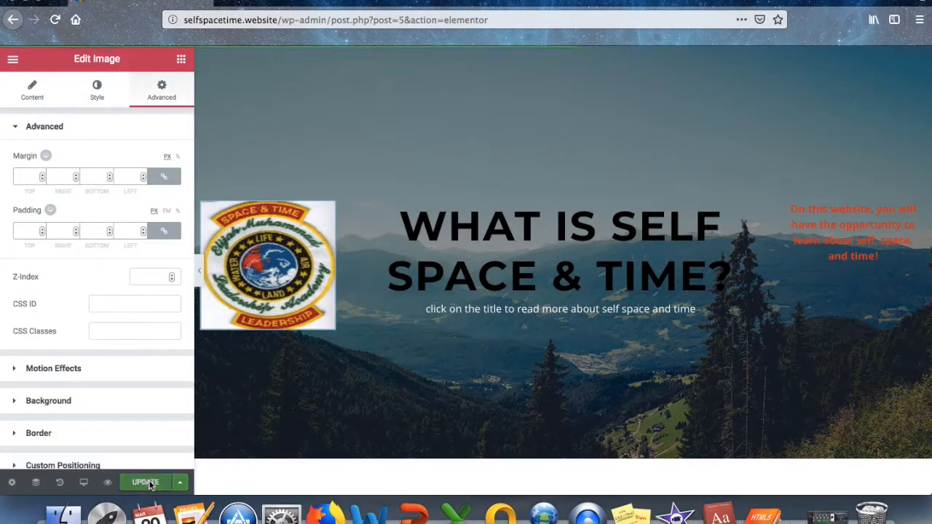
pyautogui.click(13, 59)
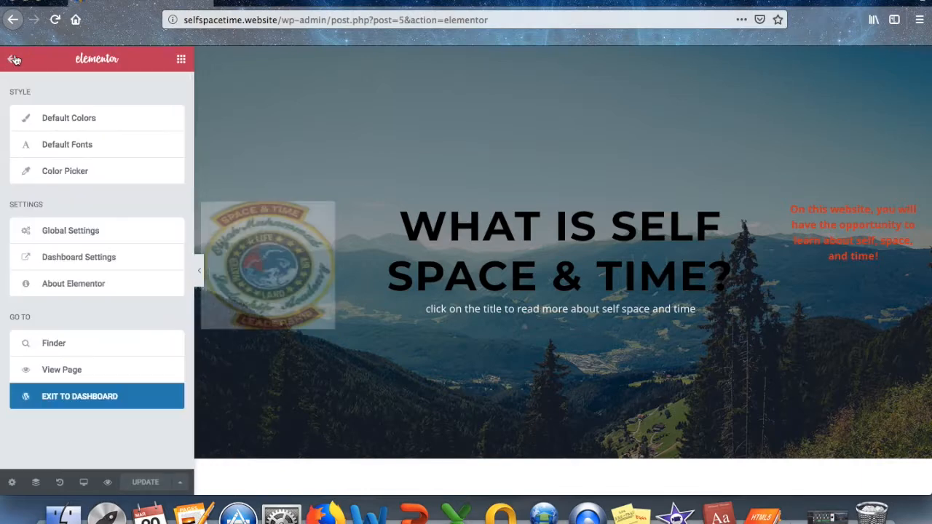
# View the published About page, then log out of WordPress from the Howdy menu.
pyautogui.click(83, 374)
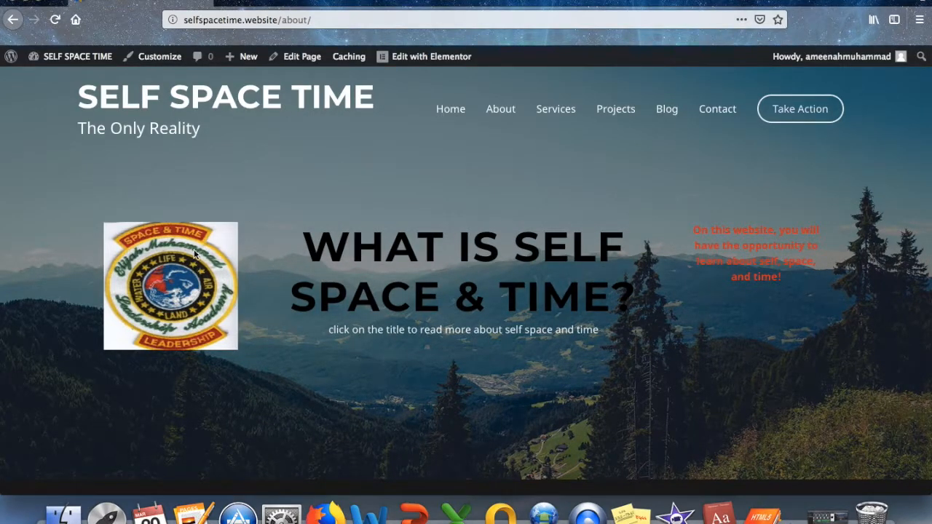
pyautogui.moveTo(817, 64)
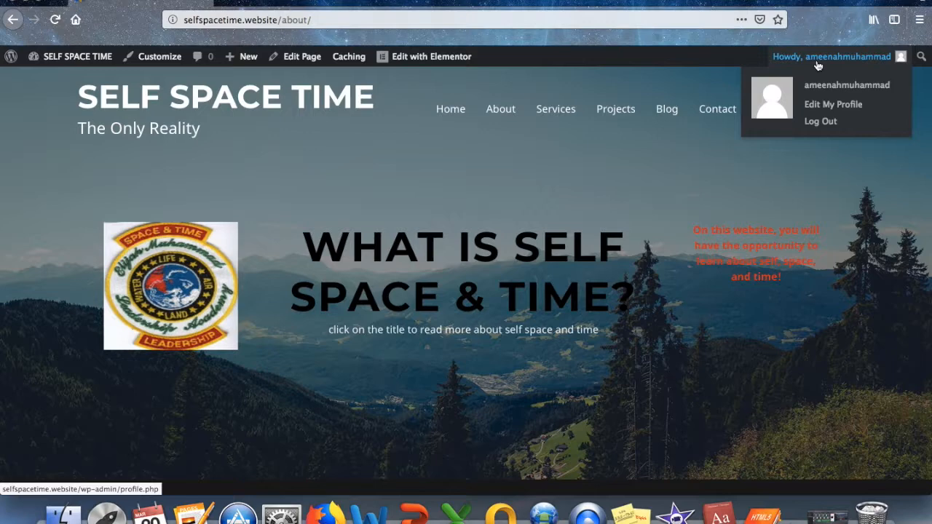
pyautogui.click(821, 121)
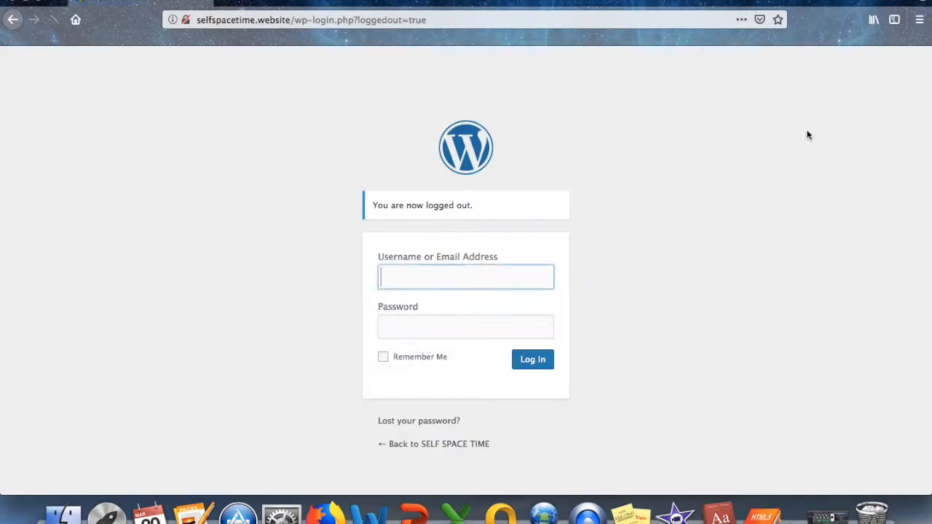
# Load selfspacetime.website in a new tab, check the About page, then return to the homepage.
pyautogui.press('super+t')
pyautogui.write('self')
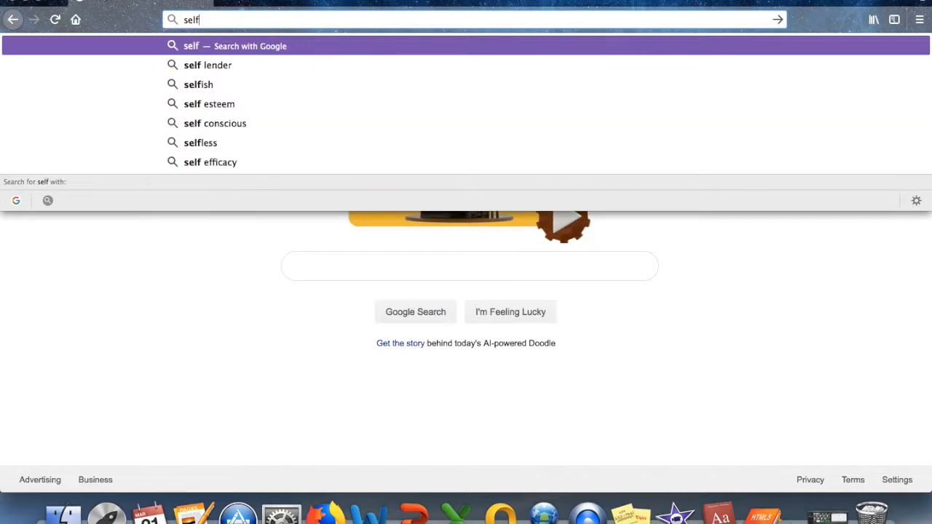
pyautogui.write('space')
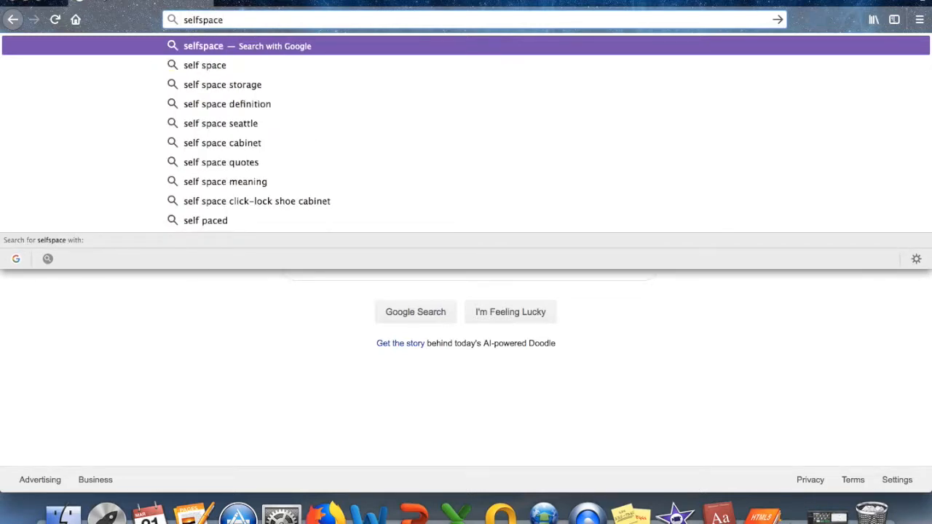
pyautogui.write('time.webiste')
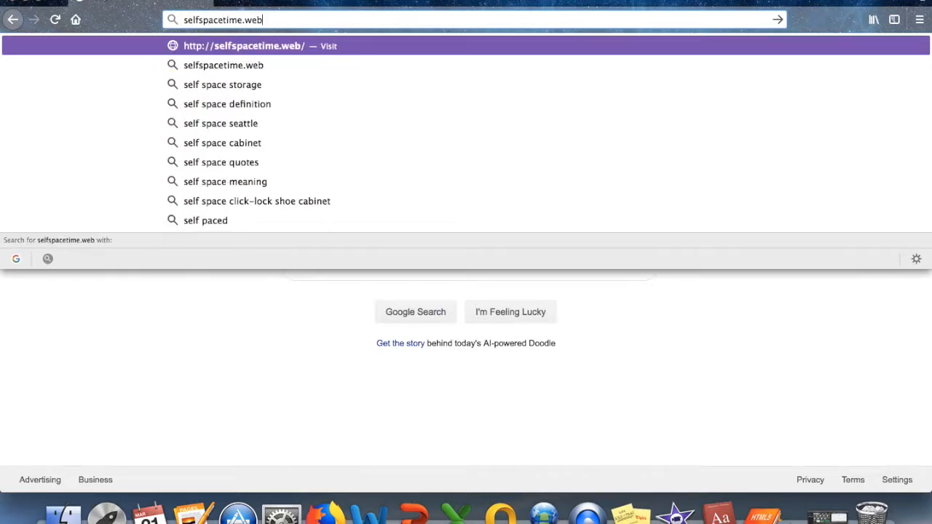
pyautogui.press('BackSpace')
pyautogui.press('BackSpace')
pyautogui.press('BackSpace')
pyautogui.press('BackSpace')
pyautogui.write('site')
pyautogui.press('Return')
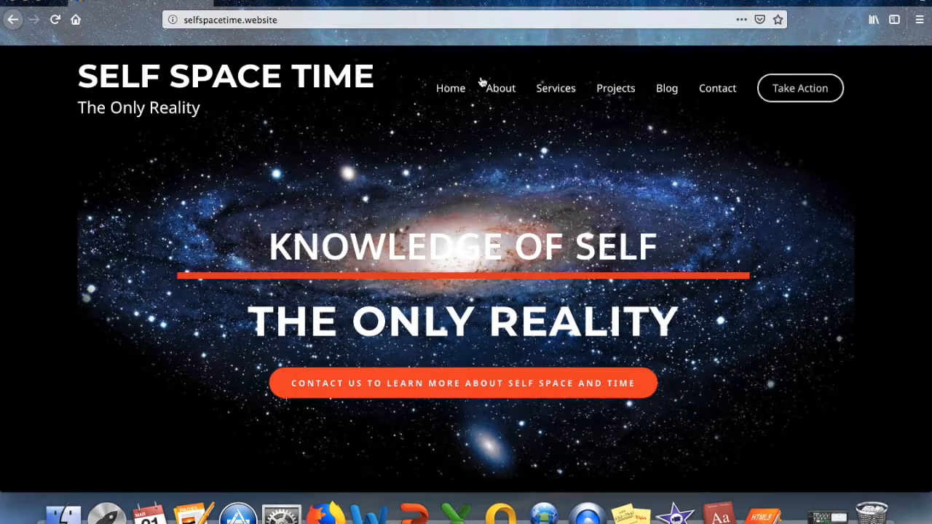
pyautogui.click(501, 95)
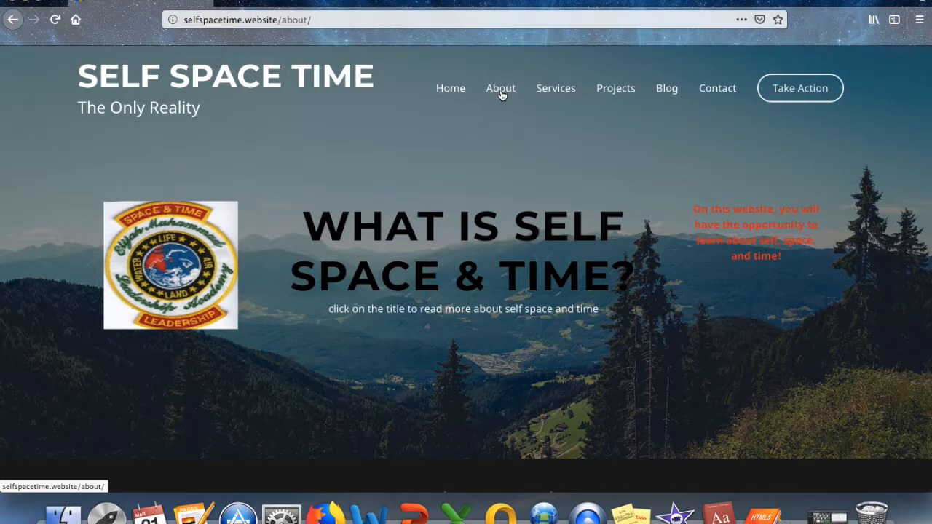
pyautogui.click(352, 84)
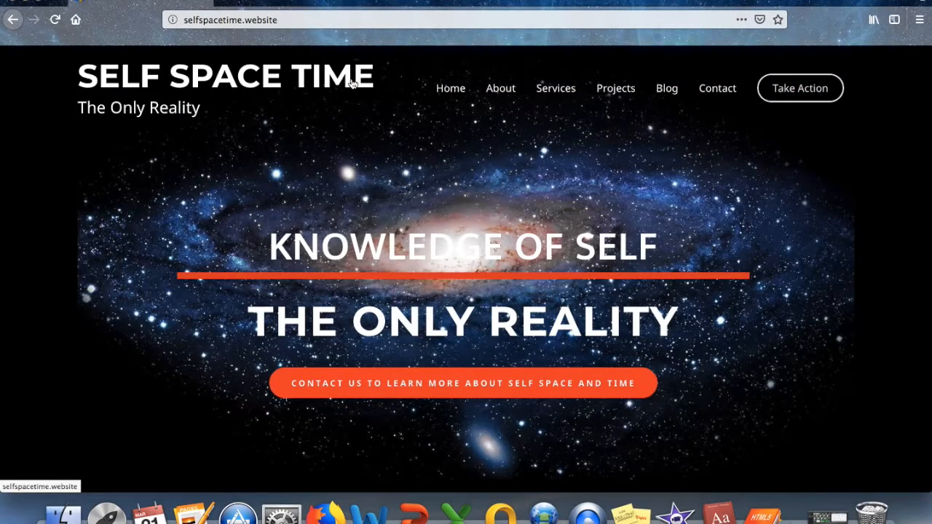